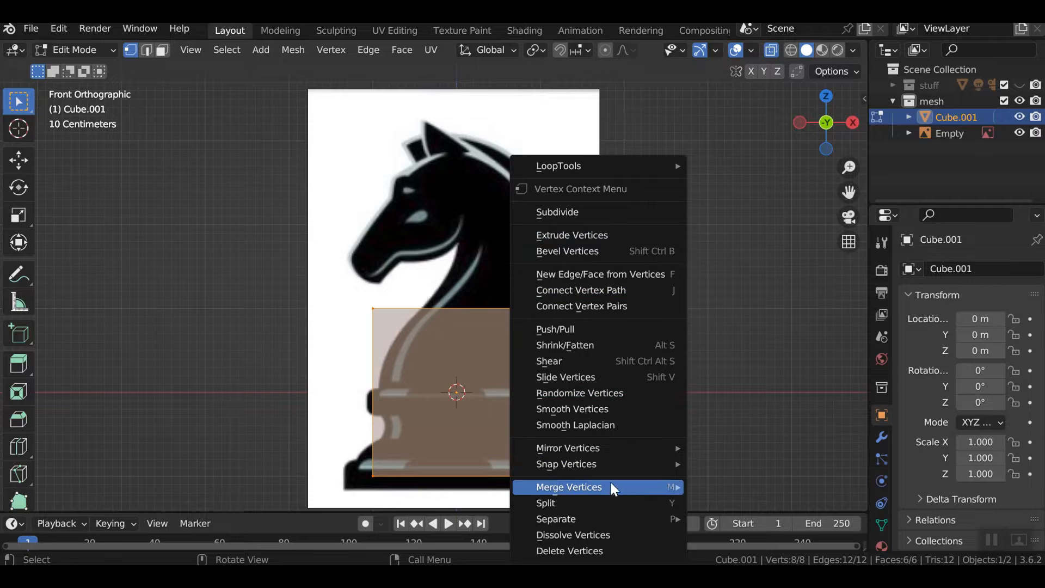
Step: Merge the cube's vertices into one at the center and extrude it along X to the back corner of the knight's neck base
{"action": "mouse_move", "coordinate": [611, 486]}
{"action": "left_click", "coordinate": [731, 428]}
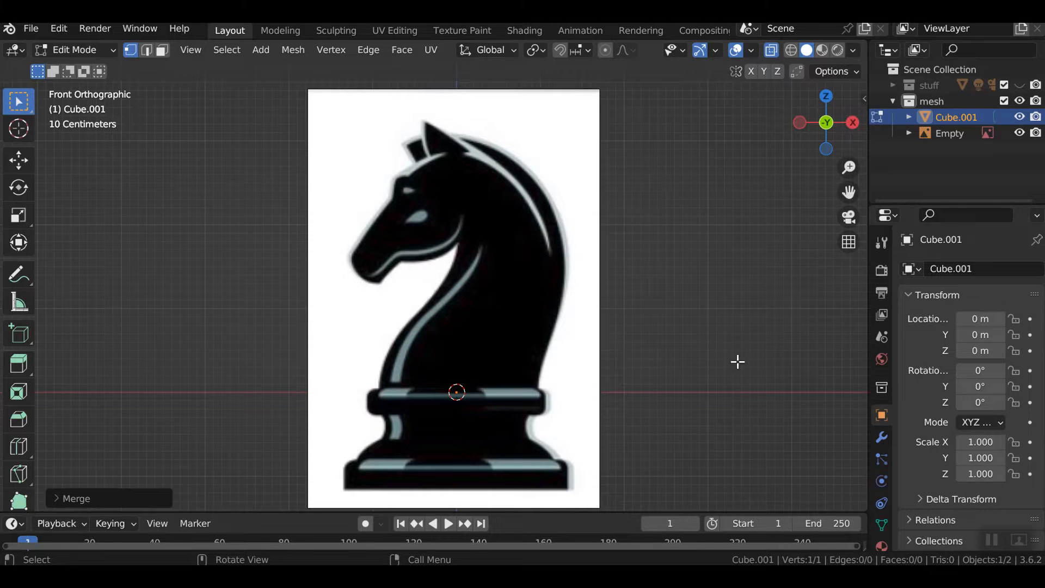
{"action": "key", "text": "e"}
{"action": "key", "text": "z"}
{"action": "left_click", "coordinate": [517, 428]}
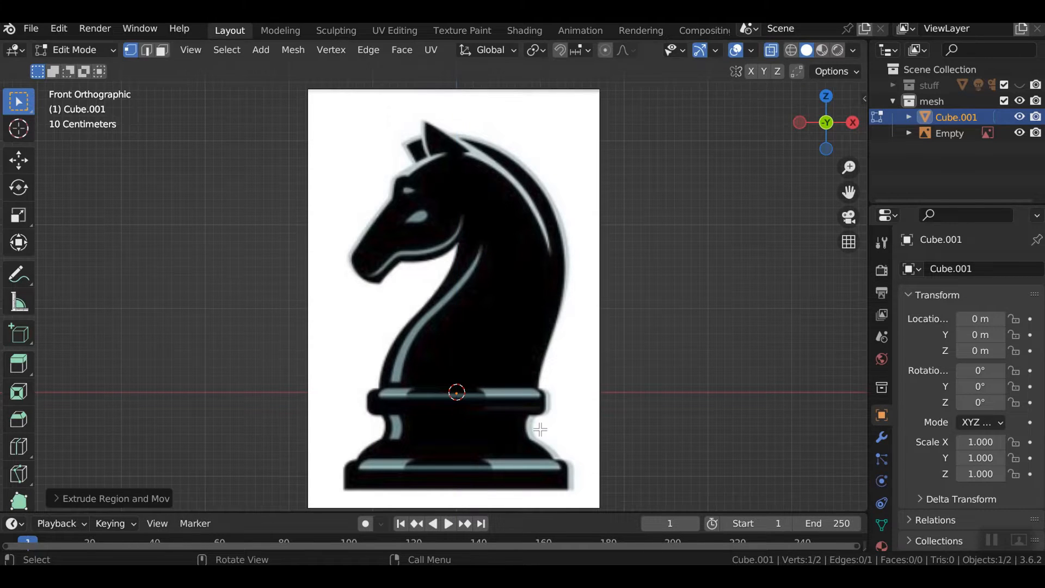
{"action": "key", "text": "g"}
{"action": "key", "text": "x"}
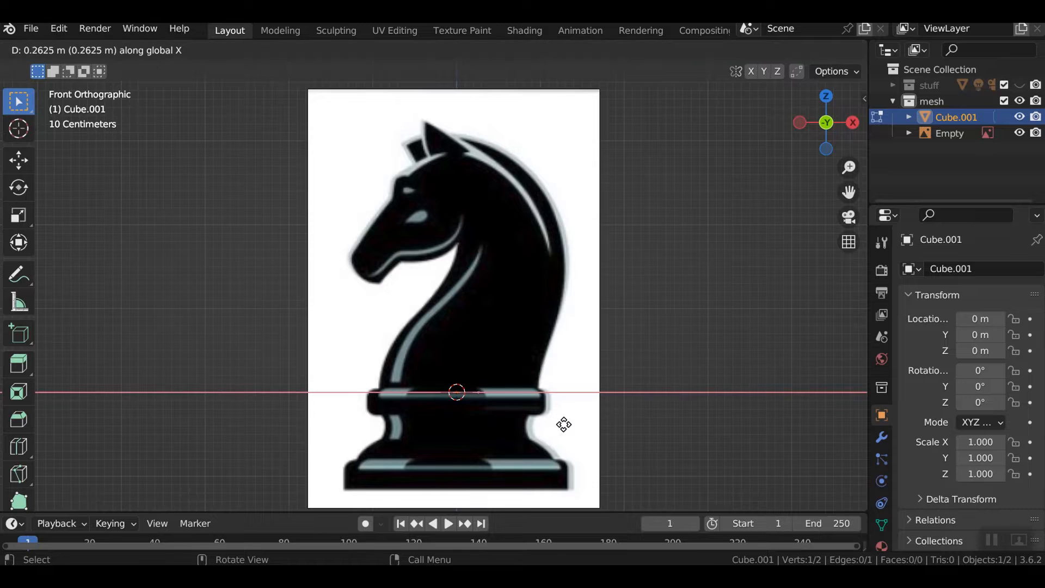
{"action": "right_click", "coordinate": [619, 422]}
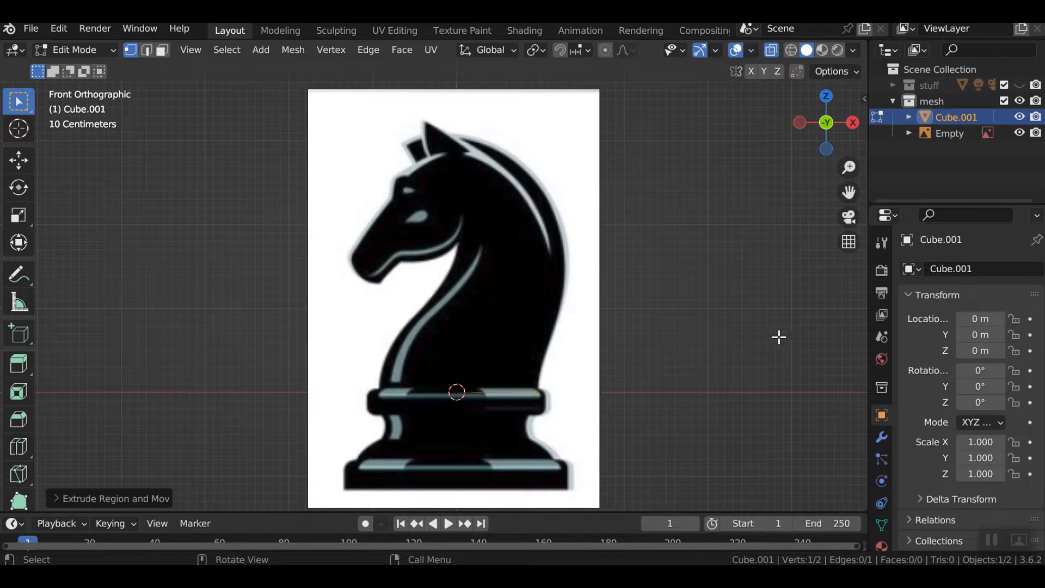
Step: Turn on the Screencast Keys overlay in the 3D viewport
{"action": "key", "text": "n"}
{"action": "left_click", "coordinate": [857, 231]}
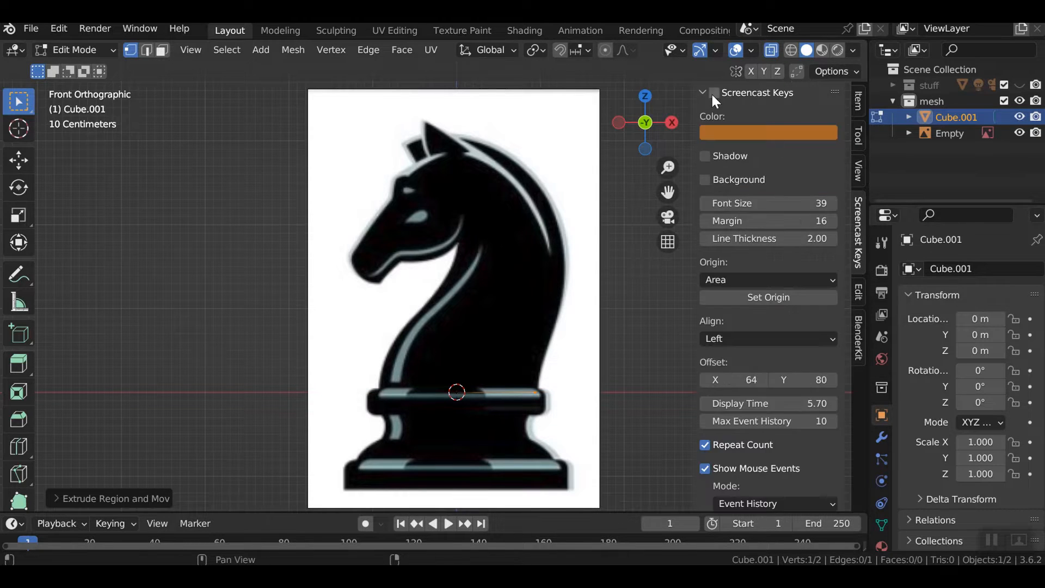
{"action": "left_click", "coordinate": [650, 316]}
{"action": "key", "text": "n"}
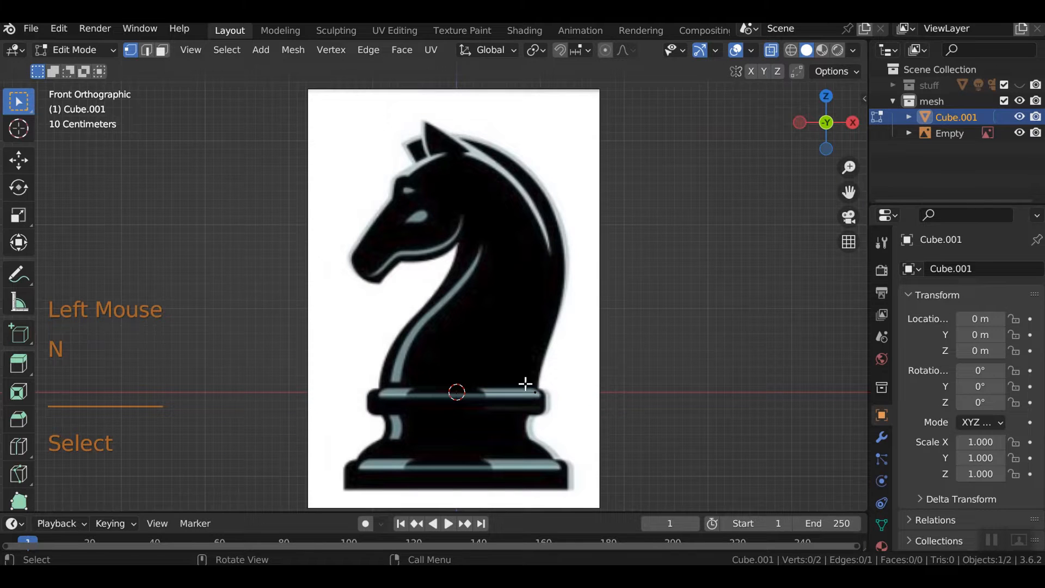
Step: Extrude four vertices upward from the base corner to trace the lower back of the knight's neck
{"action": "left_click_drag", "start_coordinate": [525, 384], "coordinate": [567, 411]}
{"action": "key", "text": "e"}
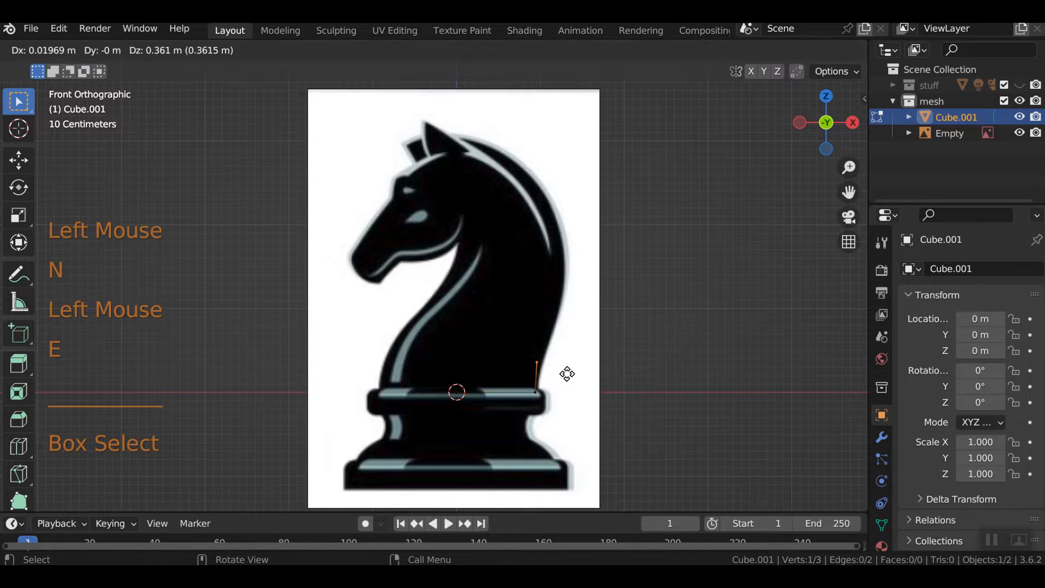
{"action": "left_click", "coordinate": [564, 371]}
{"action": "key", "text": "e"}
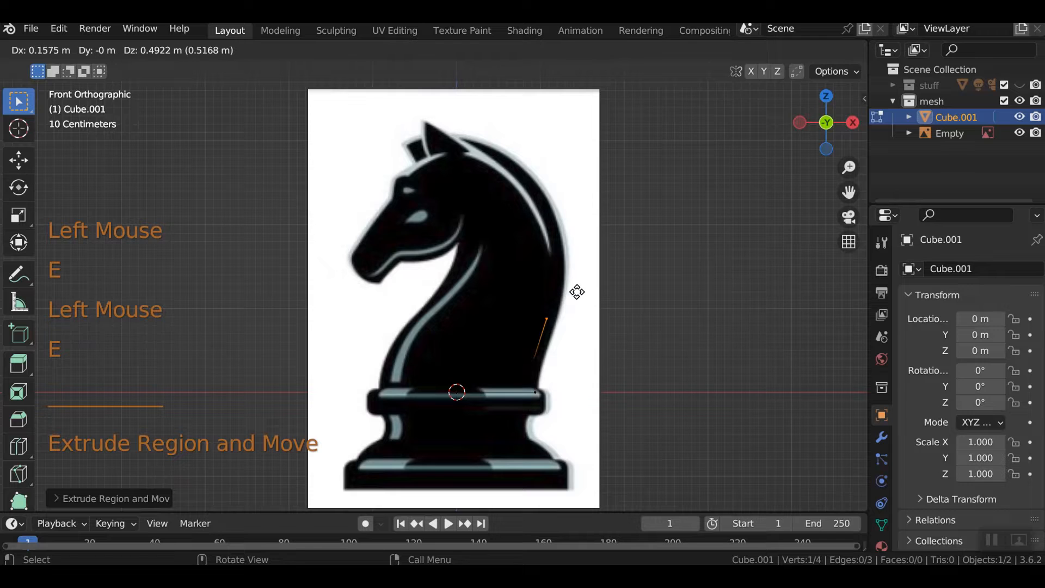
{"action": "left_click", "coordinate": [572, 290]}
{"action": "key", "text": "e"}
{"action": "left_click", "coordinate": [576, 246]}
{"action": "key", "text": "e"}
{"action": "left_click", "coordinate": [571, 196]}
Step: Extrude four more vertices along the highlighted mane line and over the top of the head beneath the ear
{"action": "key", "text": "e"}
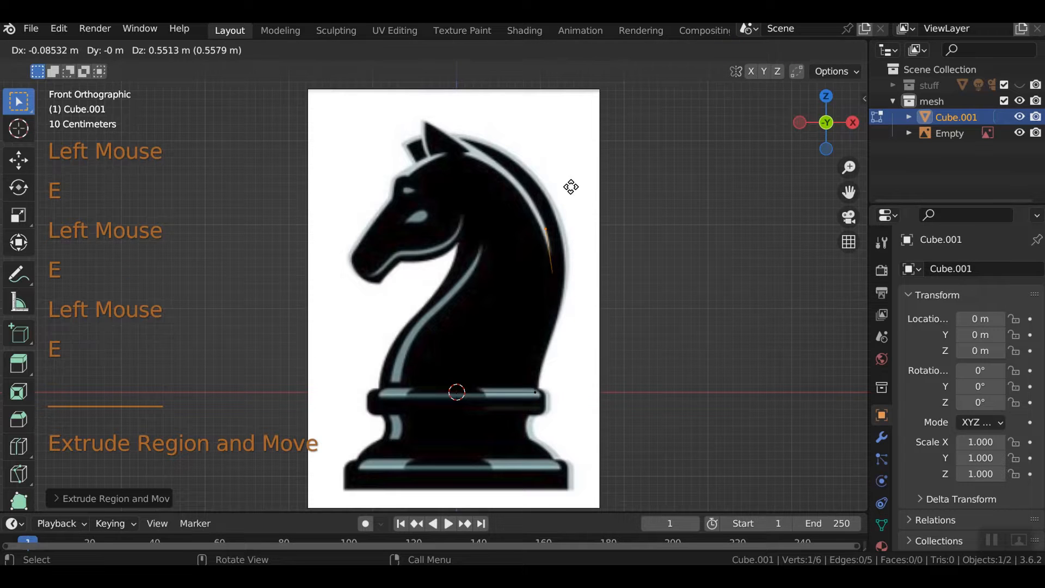
{"action": "left_click", "coordinate": [545, 145]}
{"action": "key", "text": "e"}
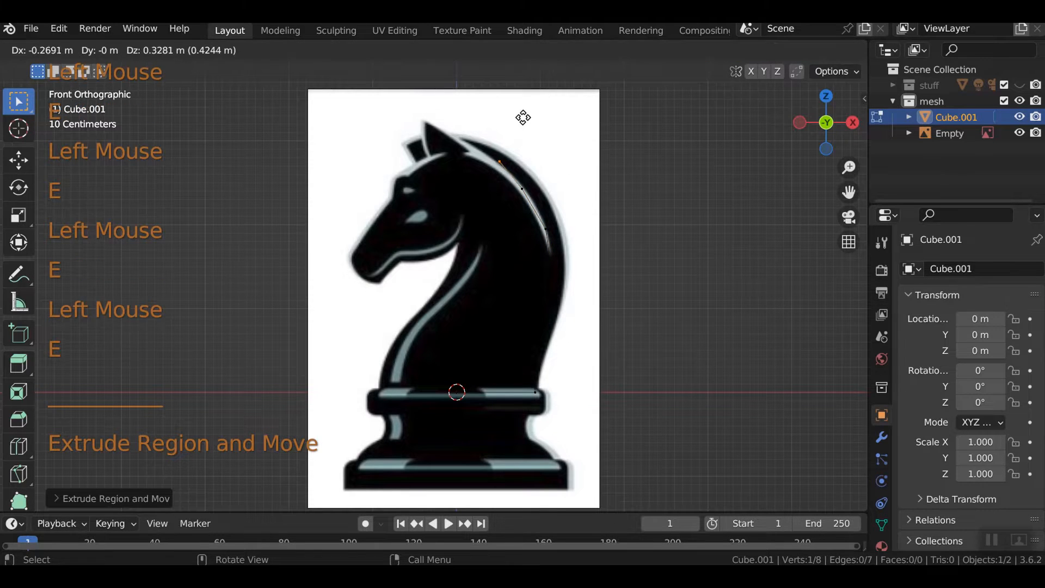
{"action": "left_click", "coordinate": [502, 105]}
{"action": "key", "text": "e"}
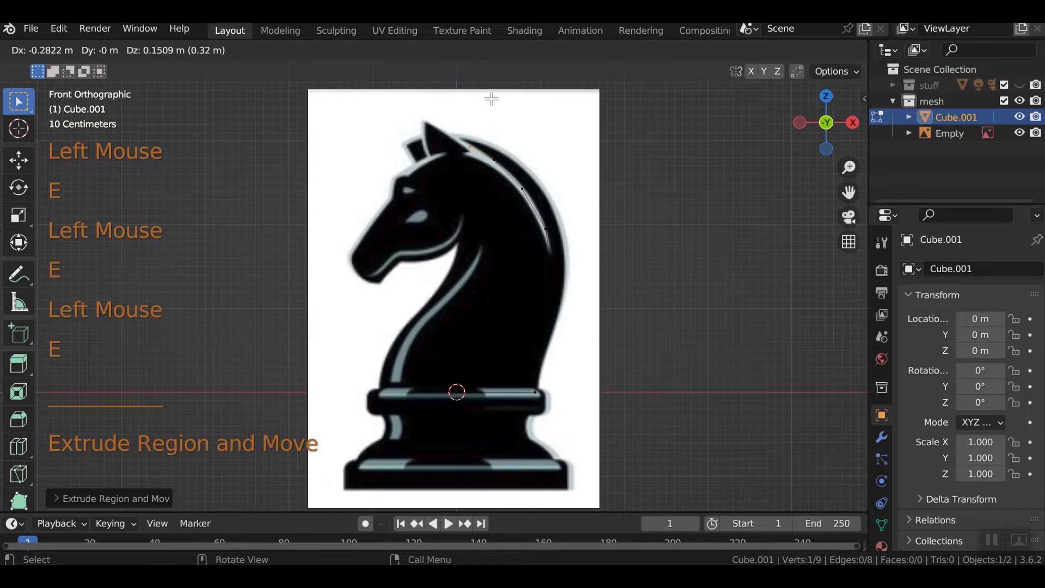
{"action": "left_click", "coordinate": [491, 99]}
{"action": "key", "text": "e"}
{"action": "left_click", "coordinate": [451, 108]}
Step: Extrude six vertices down the forehead, brow and bridge of the nose to the tip of the muzzle
{"action": "key", "text": "e"}
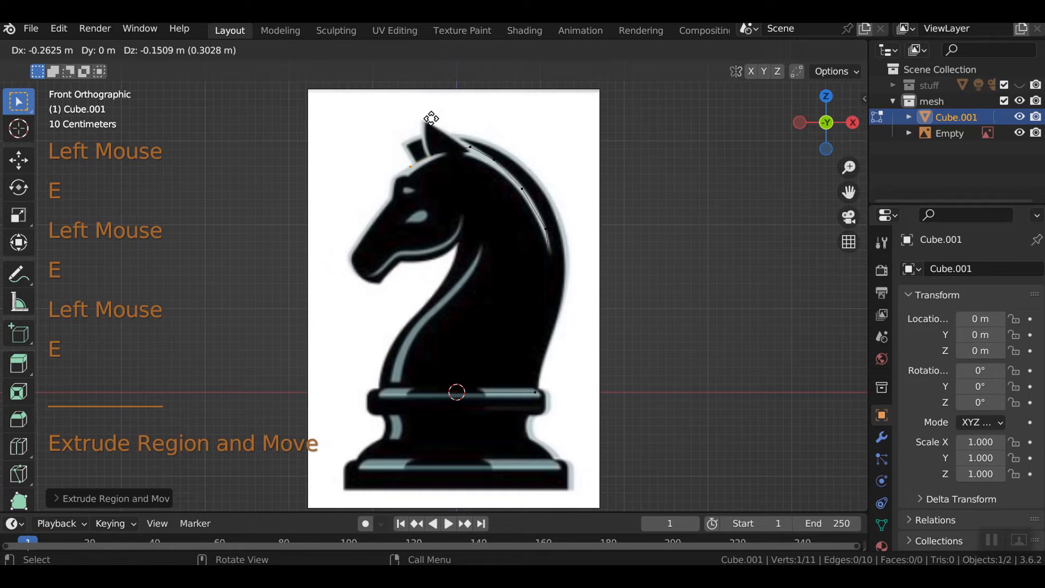
{"action": "left_click", "coordinate": [433, 116]}
{"action": "key", "text": "e"}
{"action": "left_click", "coordinate": [413, 128]}
{"action": "key", "text": "e"}
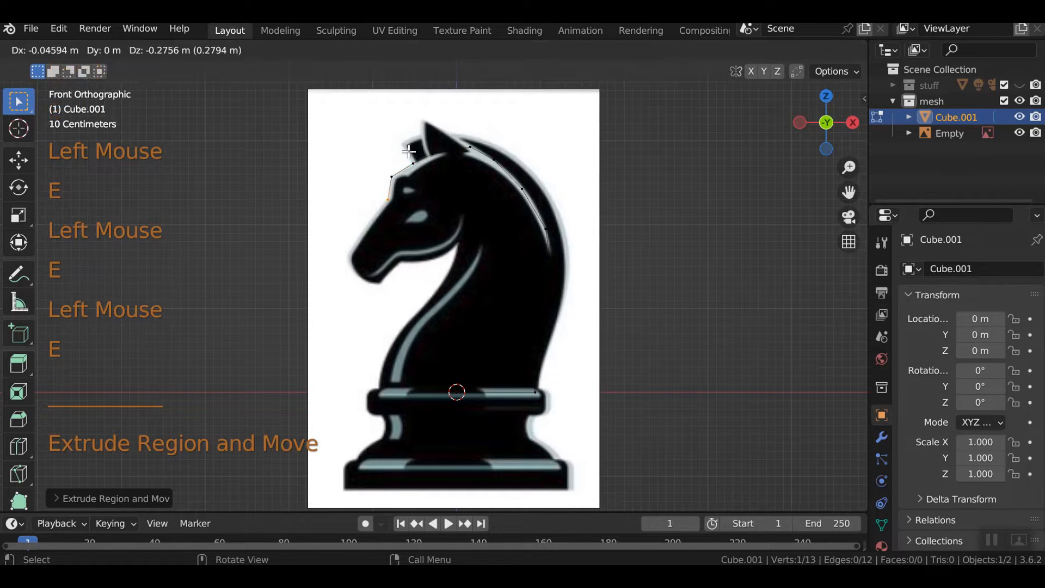
{"action": "left_click", "coordinate": [408, 151]}
{"action": "key", "text": "e"}
{"action": "left_click", "coordinate": [393, 173]}
{"action": "key", "text": "e"}
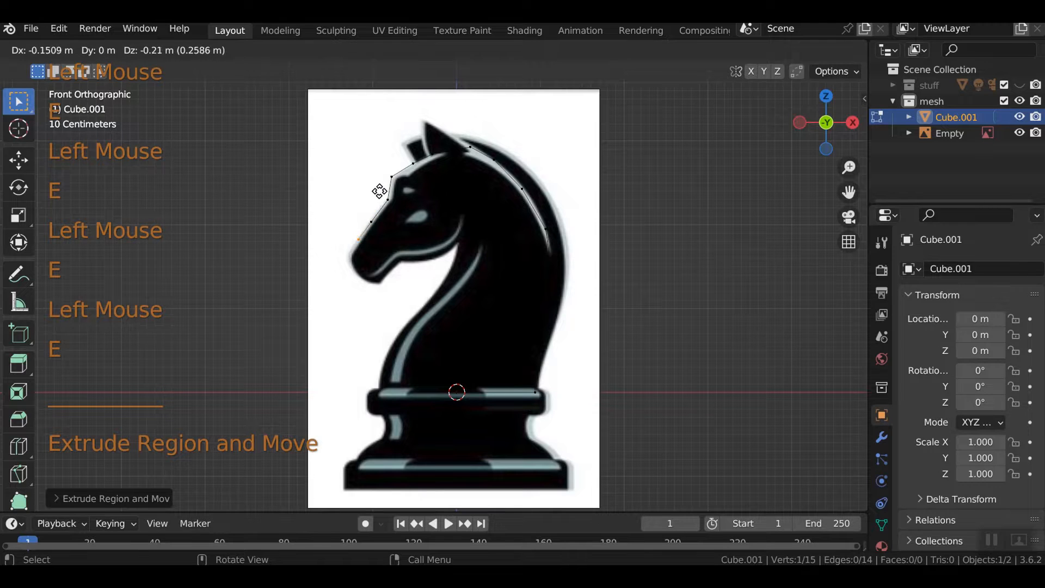
{"action": "left_click", "coordinate": [379, 191]}
{"action": "key", "text": "e"}
{"action": "left_click", "coordinate": [368, 205]}
Step: Extrude vertices across the mouth and along the underside of the jaw to the throat
{"action": "key", "text": "e"}
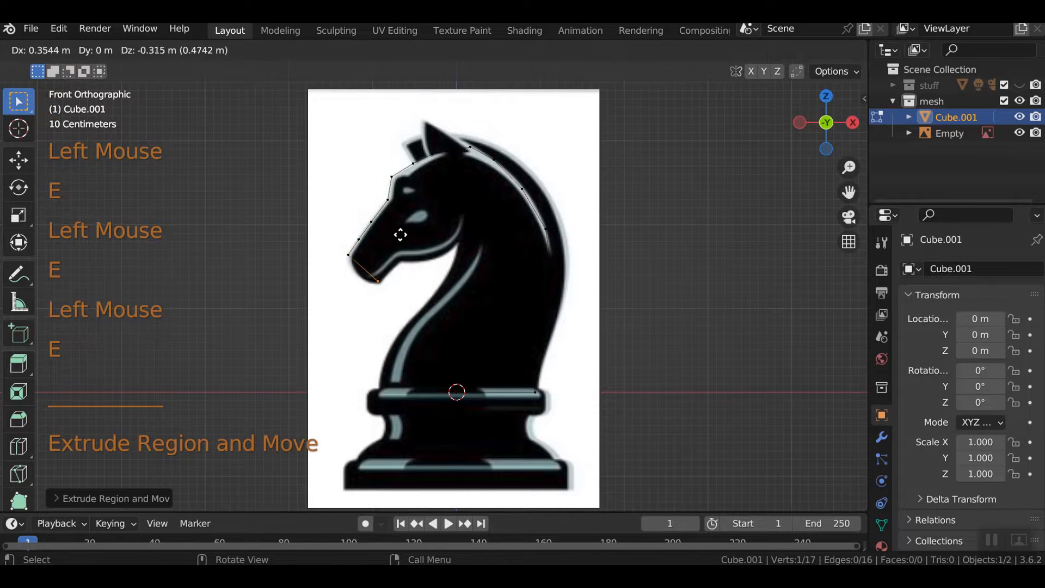
{"action": "left_click", "coordinate": [401, 234]}
{"action": "key", "text": "e"}
{"action": "left_click", "coordinate": [408, 227]}
{"action": "key", "text": "e"}
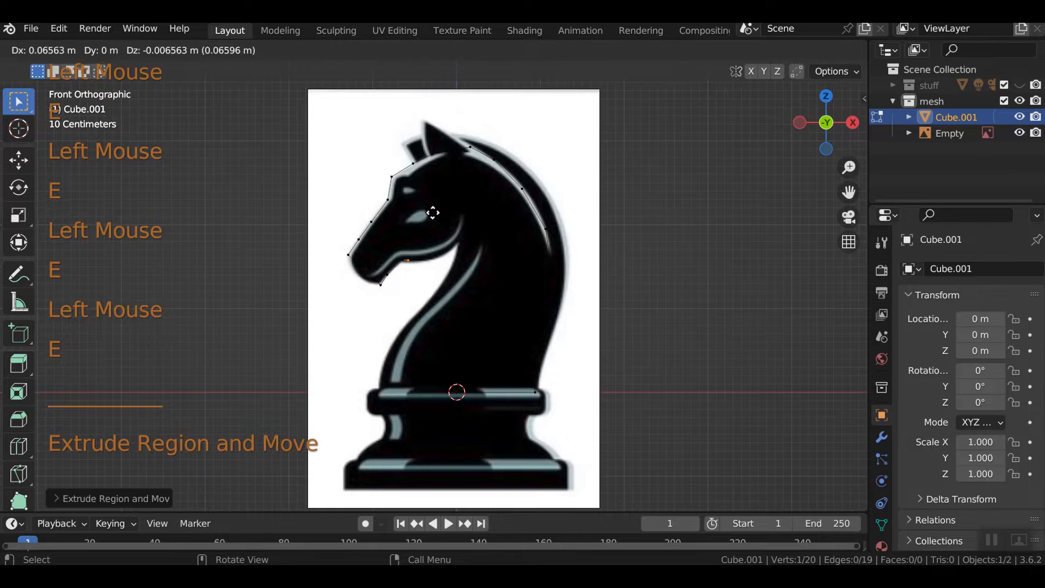
{"action": "left_click", "coordinate": [455, 213]}
{"action": "key", "text": "e"}
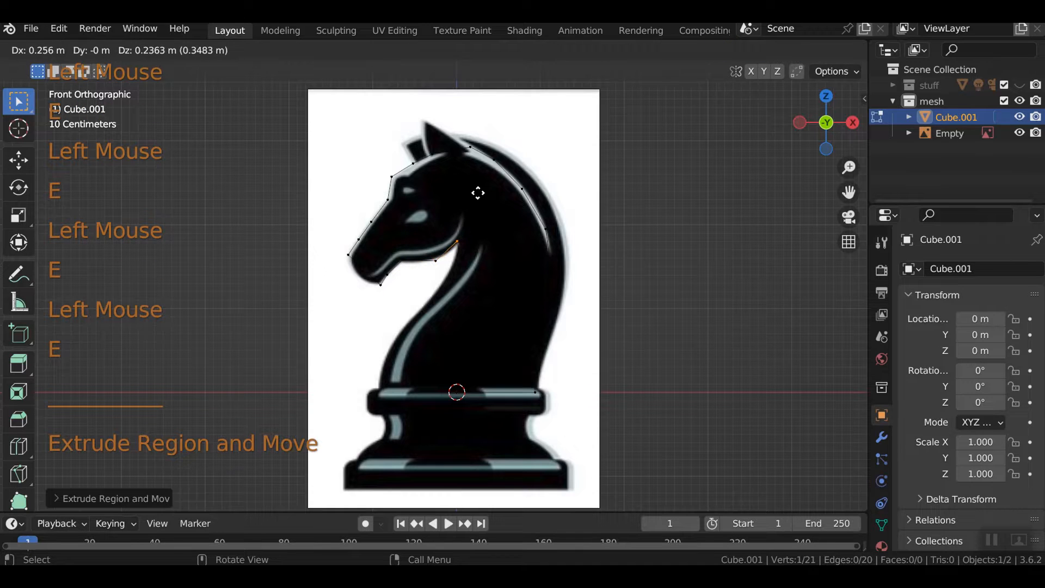
{"action": "left_click", "coordinate": [481, 195]}
{"action": "key", "text": "e"}
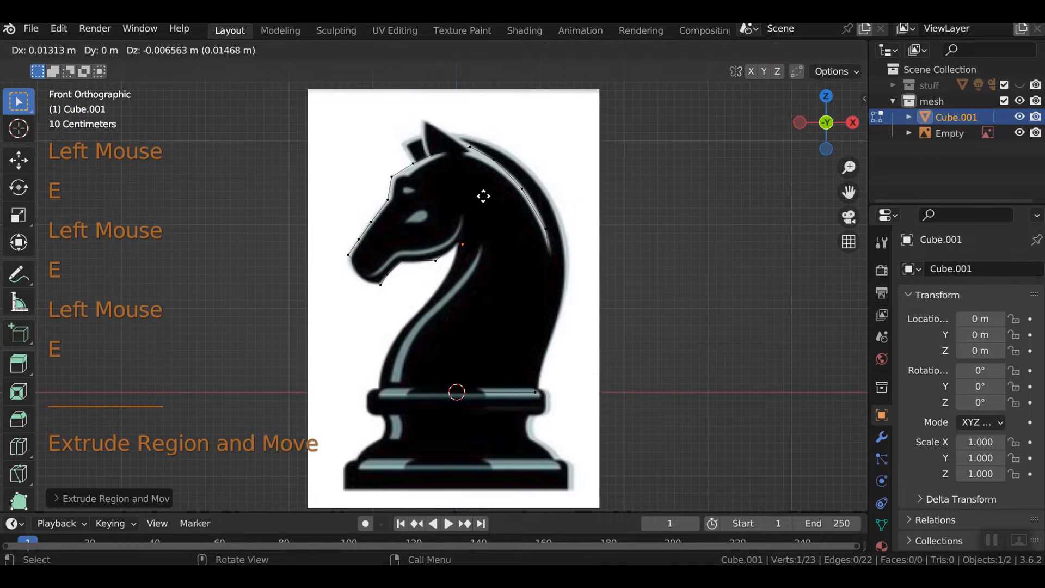
{"action": "left_click", "coordinate": [474, 216]}
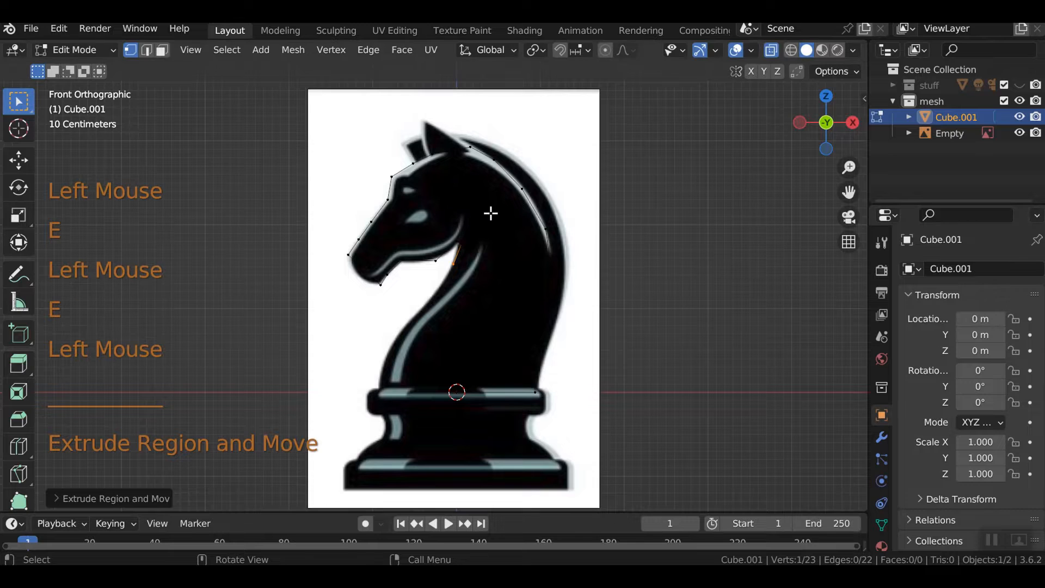
Step: Extrude three vertices from the throat vertex down the front of the neck to the collar
{"action": "key", "text": "a"}
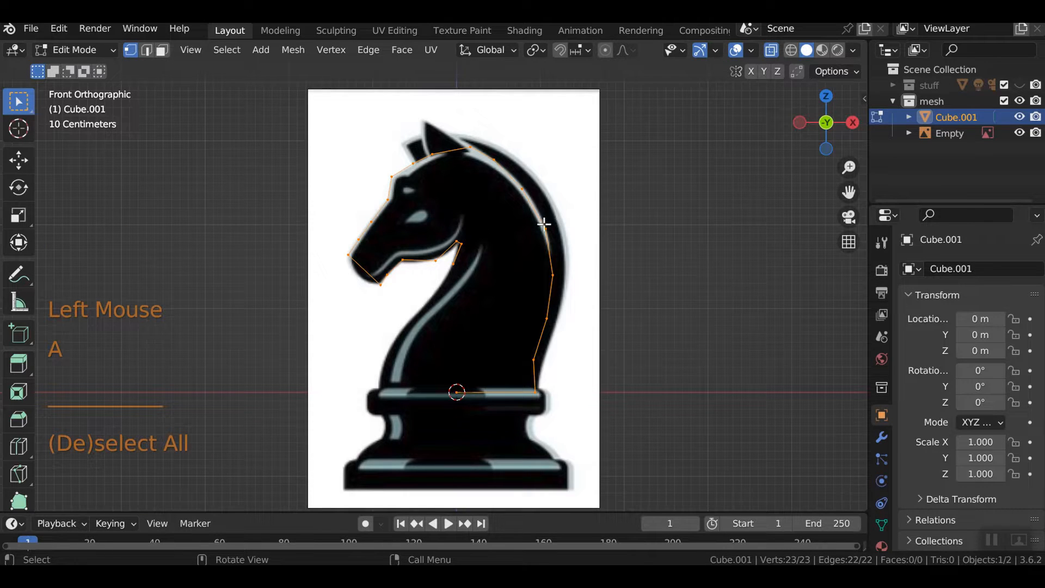
{"action": "left_click", "coordinate": [451, 259]}
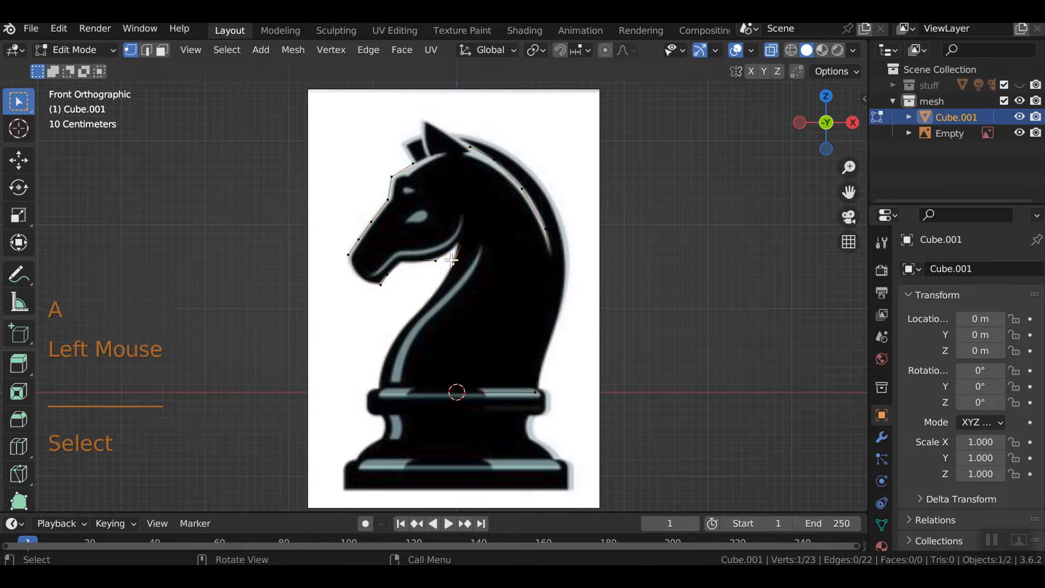
{"action": "key", "text": "e"}
{"action": "left_click", "coordinate": [425, 305]}
{"action": "key", "text": "e"}
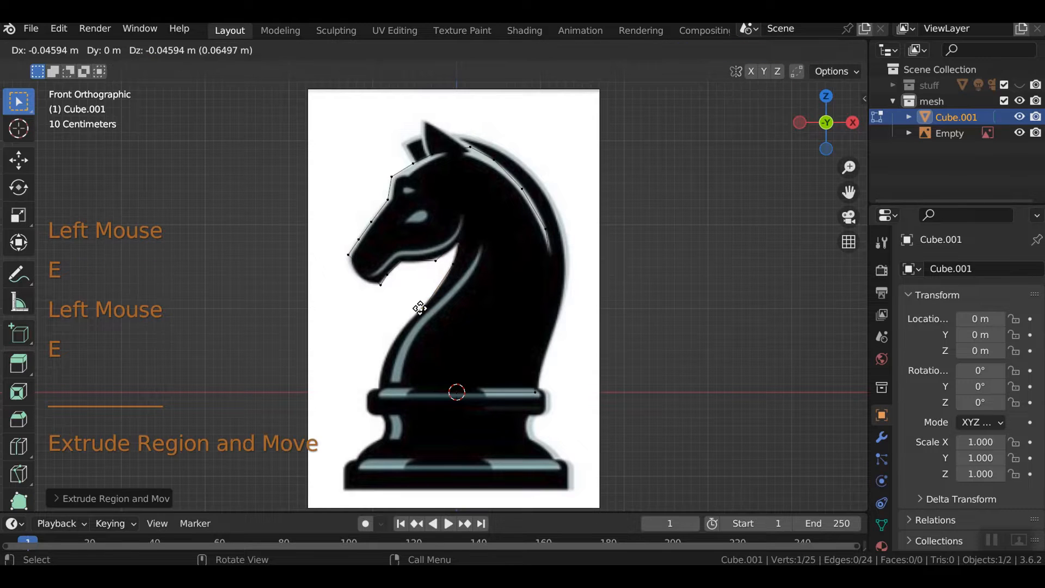
{"action": "left_click", "coordinate": [394, 338]}
{"action": "key", "text": "e"}
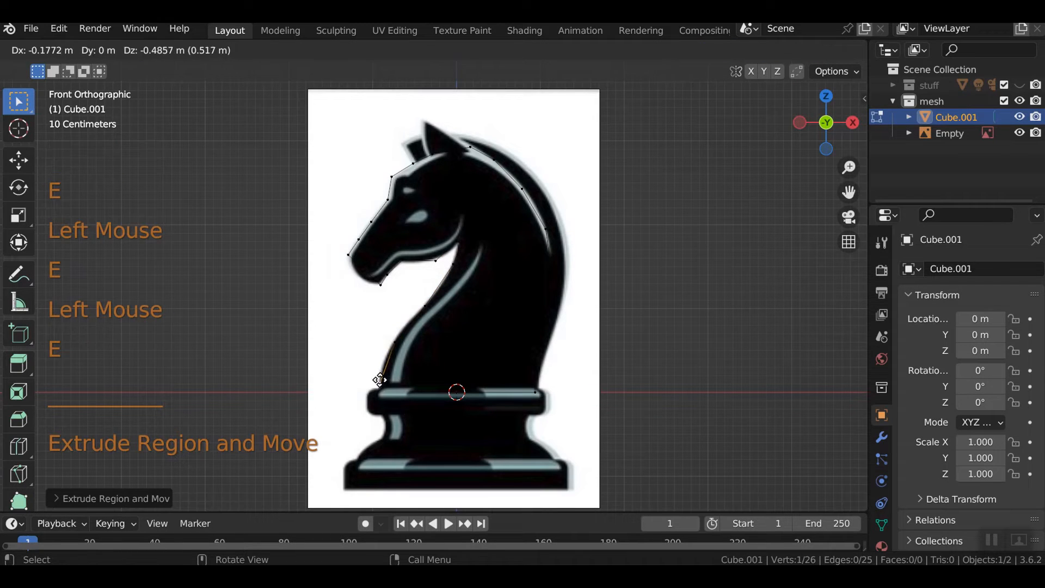
{"action": "left_click", "coordinate": [381, 379]}
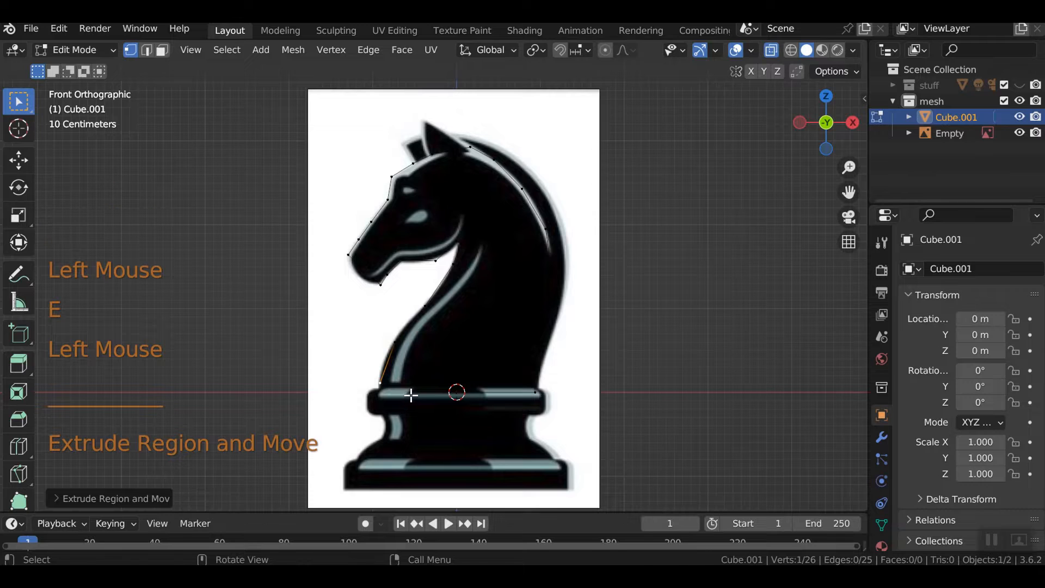
Step: Adjust the last neck vertex at the collar and close the outline with an edge to the vertex at the origin
{"action": "key", "text": "g"}
{"action": "left_click", "coordinate": [440, 379]}
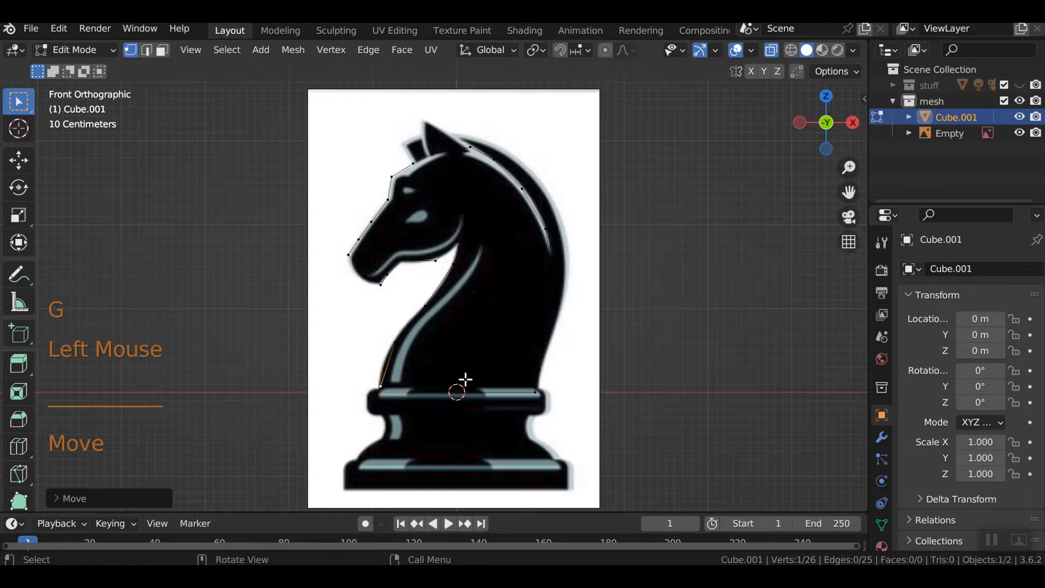
{"action": "left_click", "coordinate": [482, 401], "text": "shift"}
{"action": "key", "text": "f"}
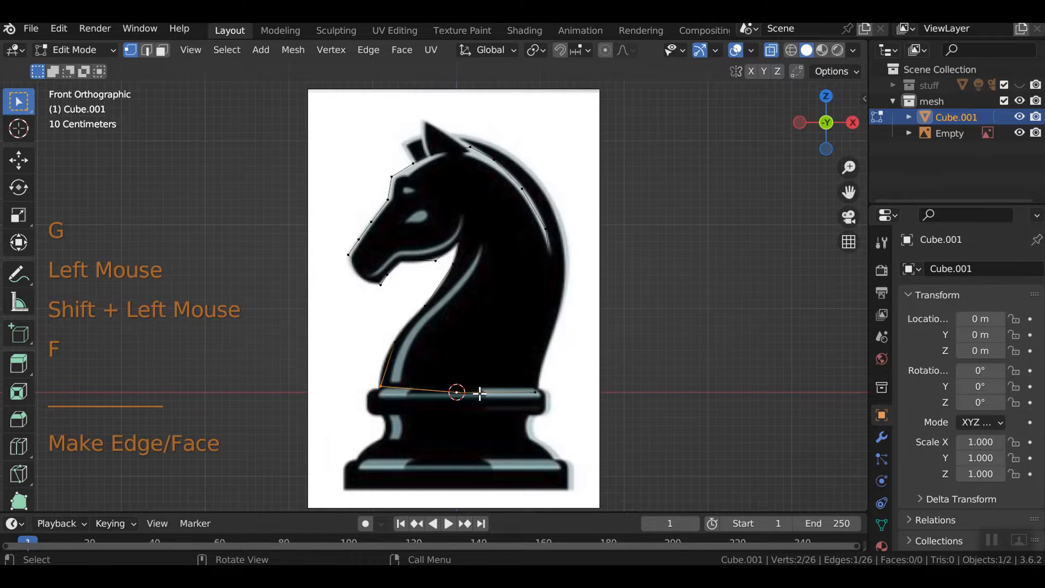
Step: Flatten the outline's bottom vertices by scaling to 0 on Z, and shift the whole outline along negative Y off the center
{"action": "left_click_drag", "start_coordinate": [359, 374], "coordinate": [581, 403]}
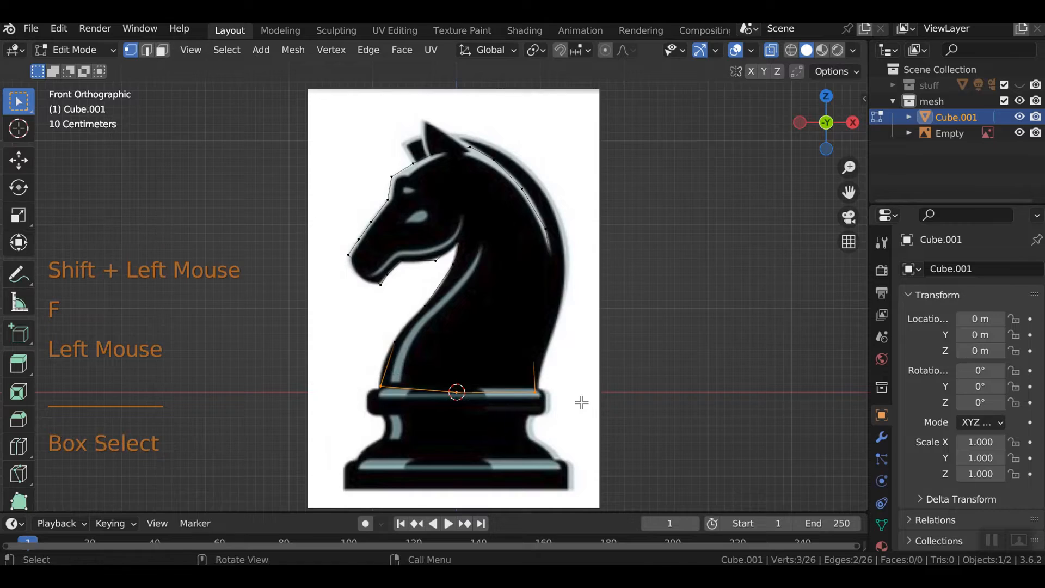
{"action": "key", "text": "s"}
{"action": "key", "text": "z"}
{"action": "key", "text": "0"}
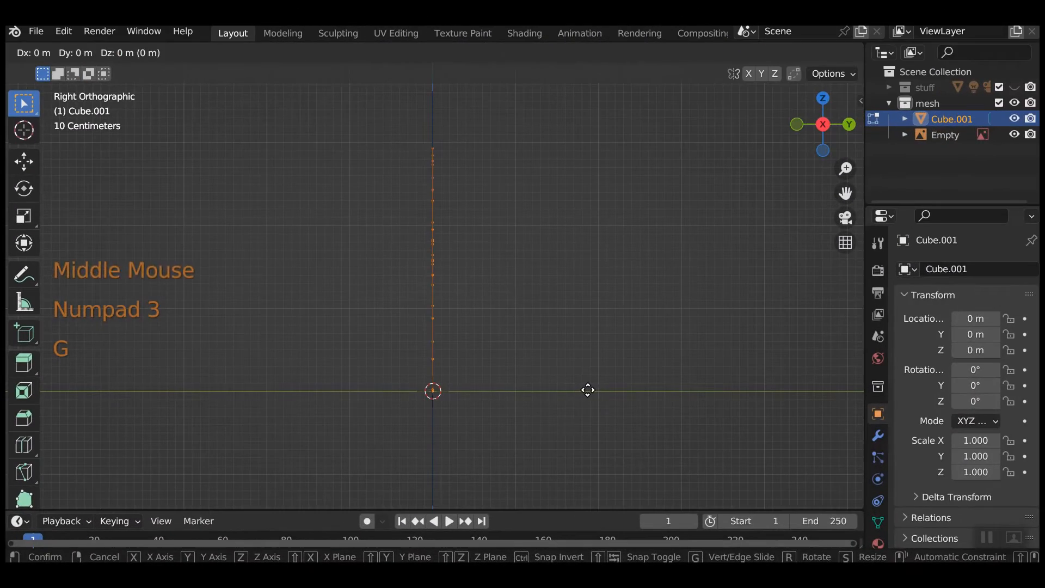
{"action": "key", "text": "y"}
{"action": "left_click", "coordinate": [569, 390]}
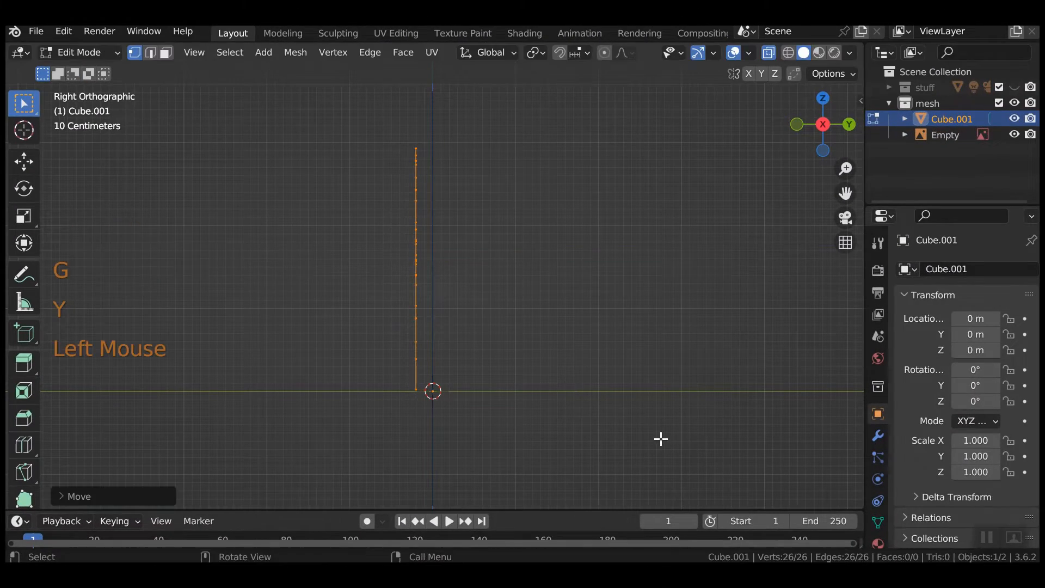
Step: Add a Mirror modifier using only the Y axis, with Clipping and On Cage display enabled
{"action": "left_click", "coordinate": [877, 435]}
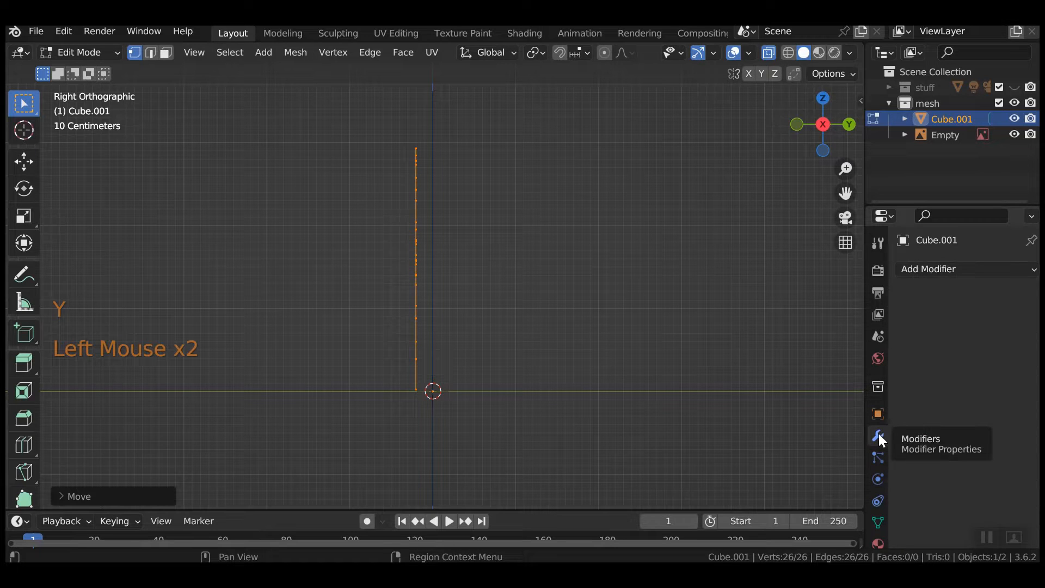
{"action": "key", "text": "Tab"}
{"action": "key", "text": "Tab"}
{"action": "left_click", "coordinate": [925, 269]}
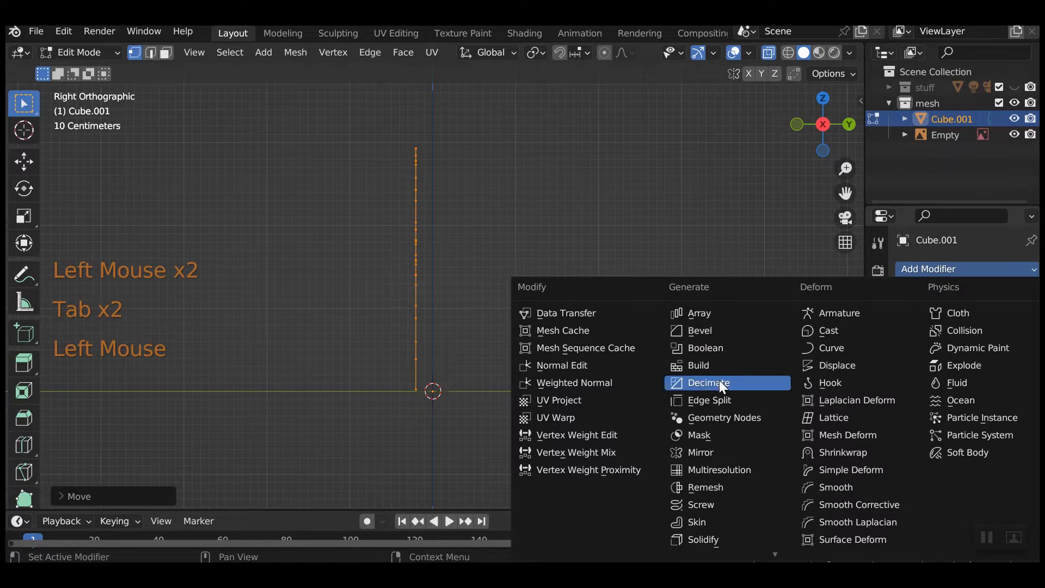
{"action": "left_click", "coordinate": [699, 452]}
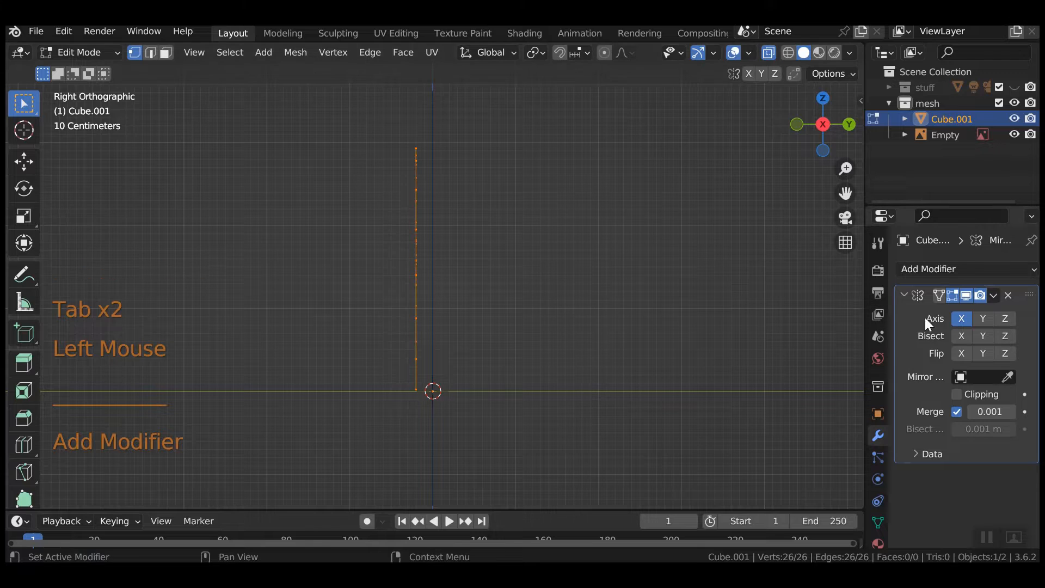
{"action": "left_click", "coordinate": [960, 320]}
{"action": "left_click", "coordinate": [982, 319]}
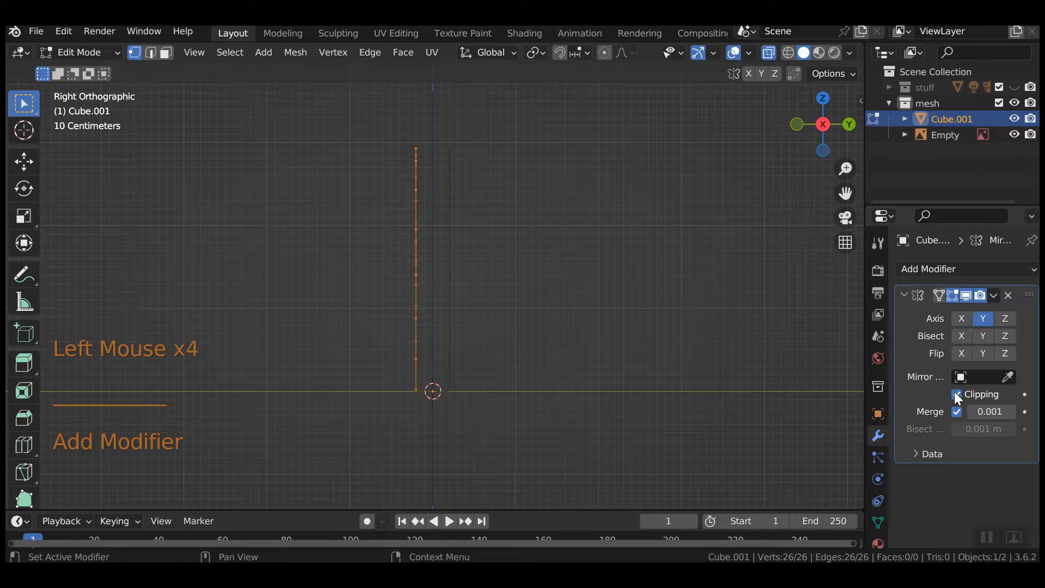
{"action": "left_click", "coordinate": [938, 295]}
Step: Select the whole horse outline and extrude it along the Y axis to the mirror center
{"action": "left_click_drag", "start_coordinate": [350, 121], "coordinate": [529, 433]}
{"action": "middle_click_drag", "start_coordinate": [529, 433], "coordinate": [550, 453]}
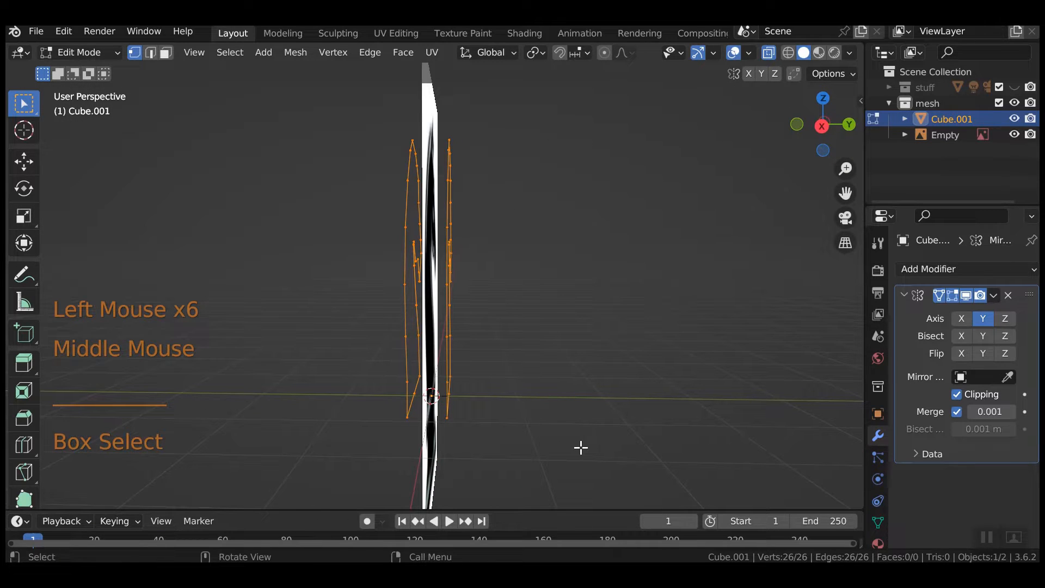
{"action": "key", "text": "KP_3"}
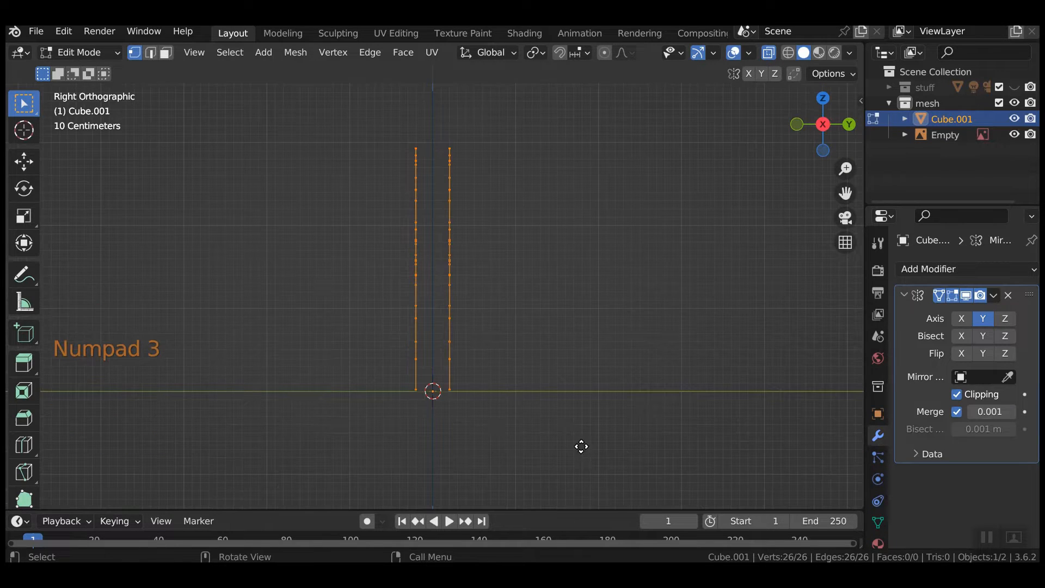
{"action": "key", "text": "e"}
{"action": "key", "text": "y"}
{"action": "left_click", "coordinate": [656, 443]}
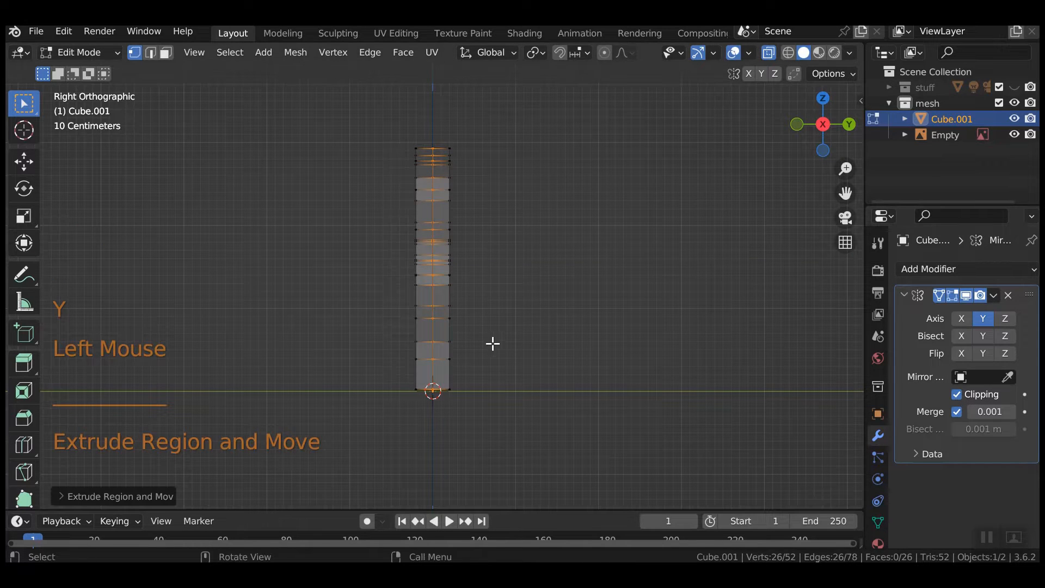
Step: Fill the outer edge loop of the horse outline with a single side face and turn off X-ray display
{"action": "middle_click_drag", "start_coordinate": [492, 387], "coordinate": [523, 396]}
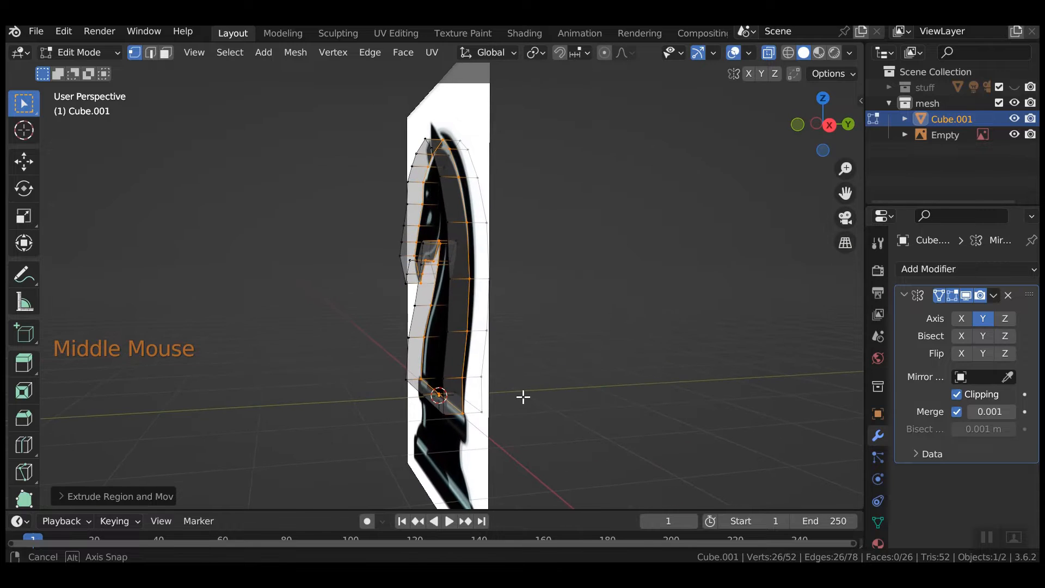
{"action": "left_click", "coordinate": [453, 244], "text": "alt"}
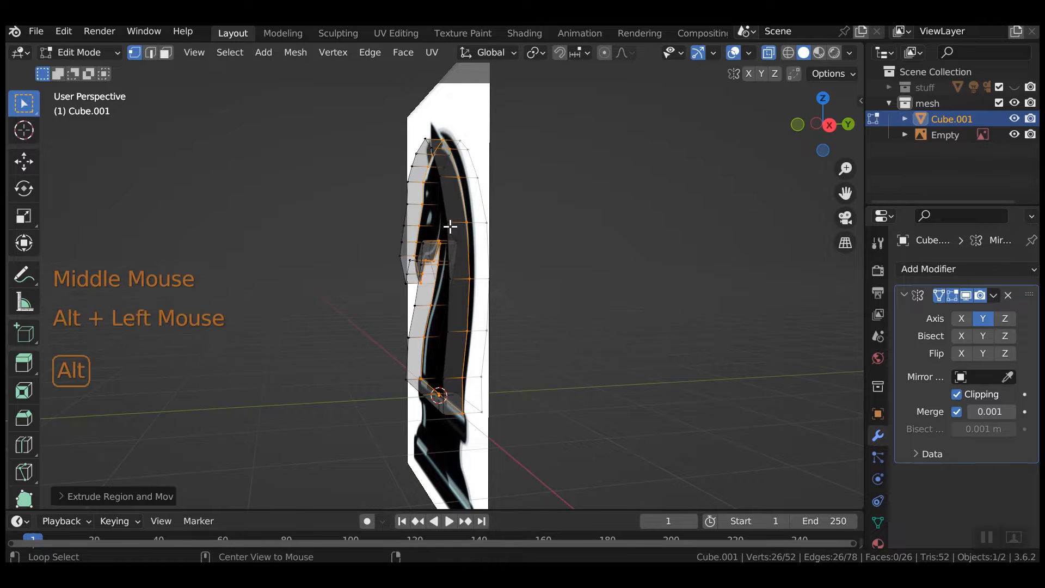
{"action": "middle_click_drag", "start_coordinate": [592, 384], "coordinate": [723, 395]}
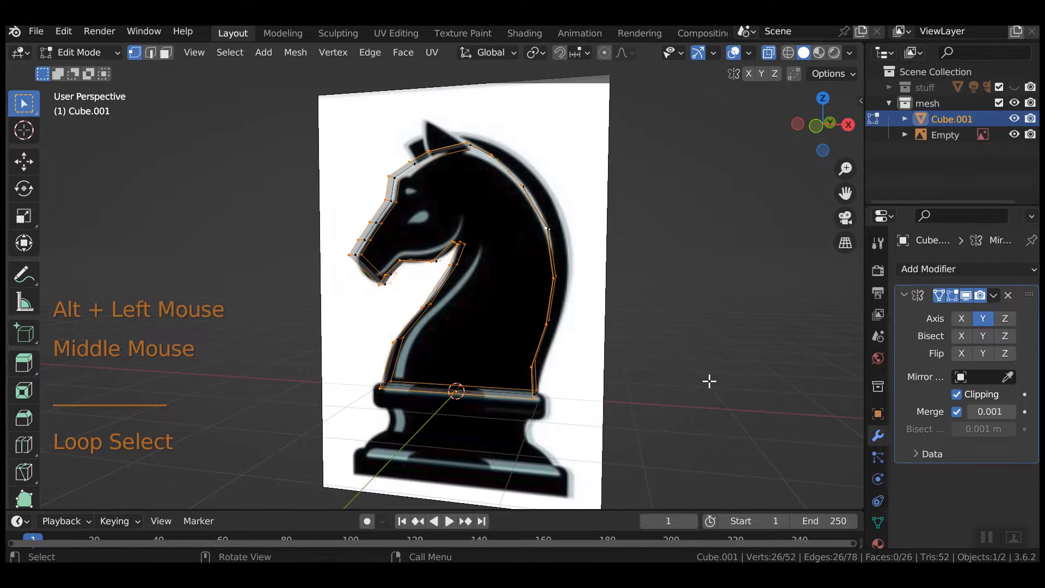
{"action": "key", "text": "f"}
{"action": "left_click", "coordinate": [816, 126]}
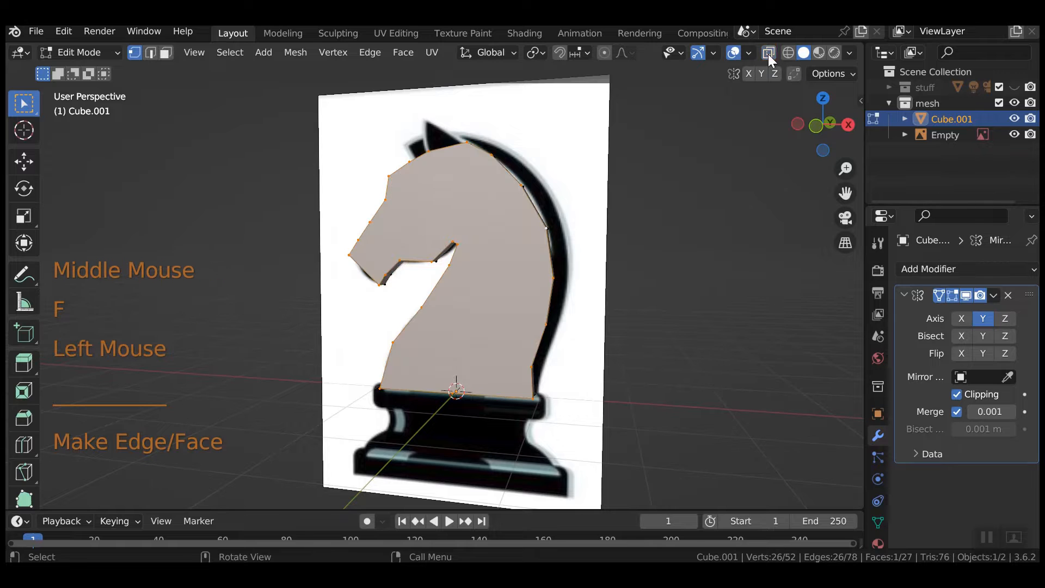
Step: Connect the two lowest pairs of opposing vertices above the collar with edges across the neck
{"action": "middle_click_drag", "start_coordinate": [704, 352], "coordinate": [511, 403]}
{"action": "left_click", "coordinate": [397, 342]}
{"action": "left_click", "coordinate": [534, 361], "text": "shift"}
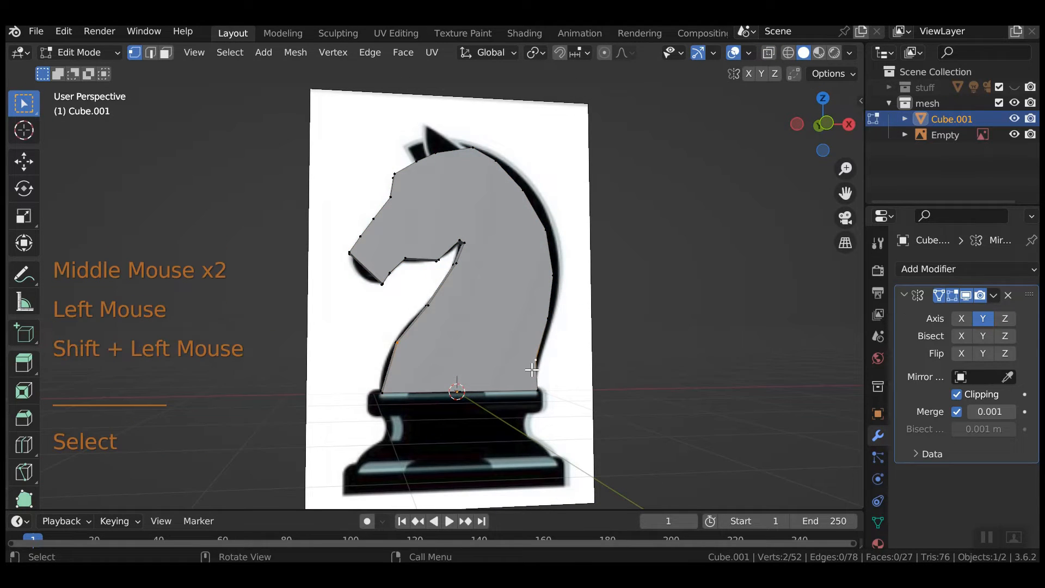
{"action": "key", "text": "j"}
{"action": "left_click", "coordinate": [427, 304]}
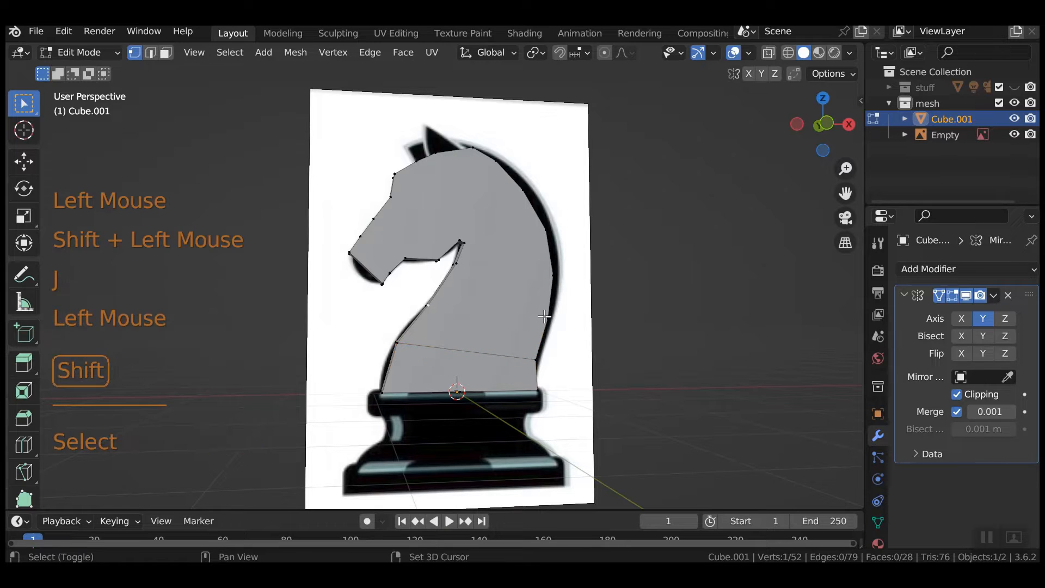
{"action": "left_click", "coordinate": [544, 317], "text": "shift"}
{"action": "key", "text": "j"}
Step: Connect the upper neck vertex and the throat vertex to their opposite vertices on the back of the neck
{"action": "left_click", "coordinate": [455, 263]}
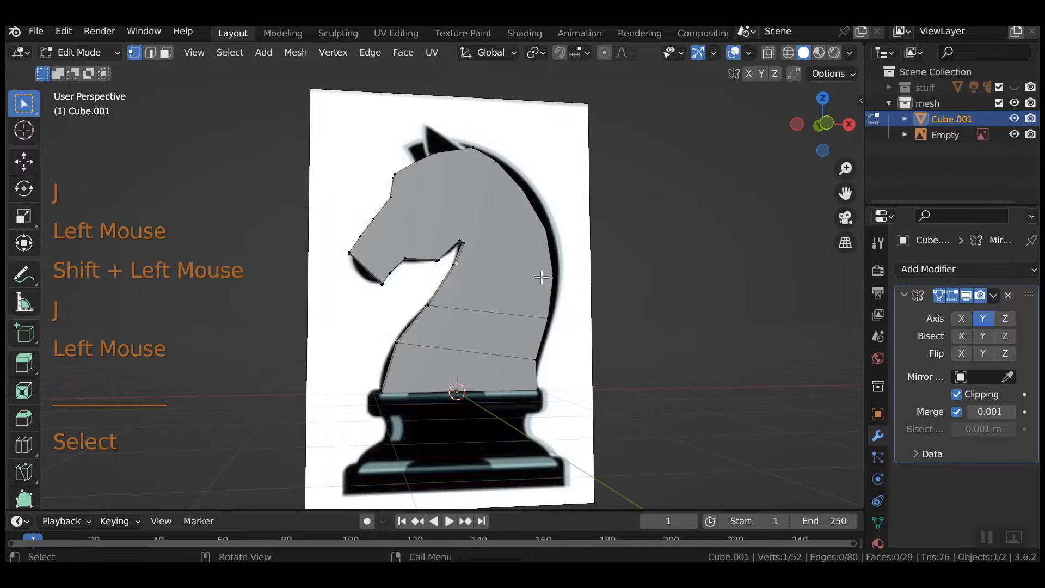
{"action": "left_click", "coordinate": [550, 275], "text": "shift"}
{"action": "key", "text": "j"}
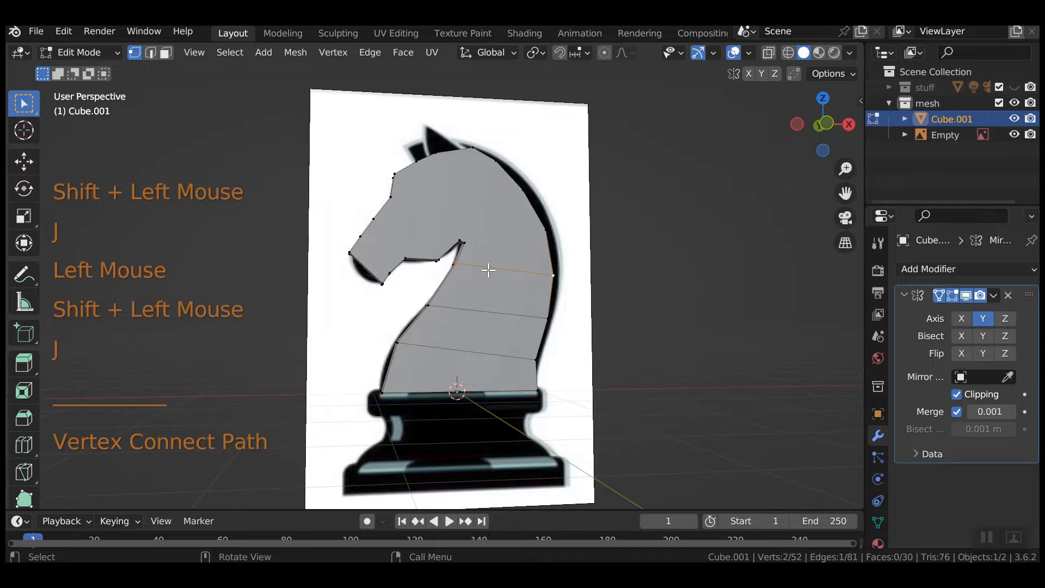
{"action": "left_click", "coordinate": [462, 243]}
{"action": "left_click", "coordinate": [546, 229], "text": "shift"}
{"action": "key", "text": "j"}
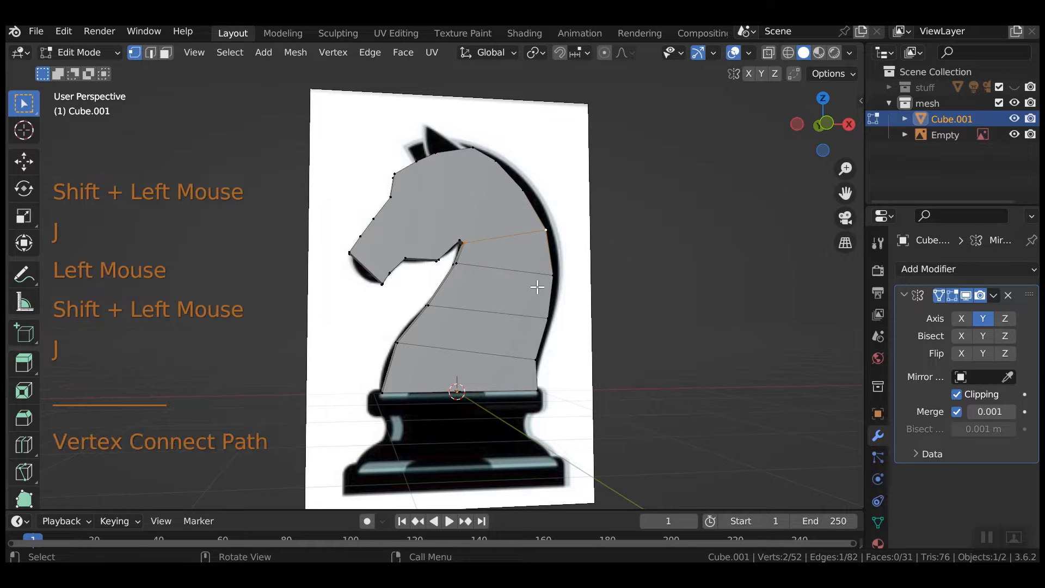
Step: Connect two pairs of opposing vertices with edges across the horse's muzzle
{"action": "left_click", "coordinate": [380, 255]}
{"action": "left_click", "coordinate": [379, 255]}
{"action": "left_click", "coordinate": [389, 271], "text": "shift"}
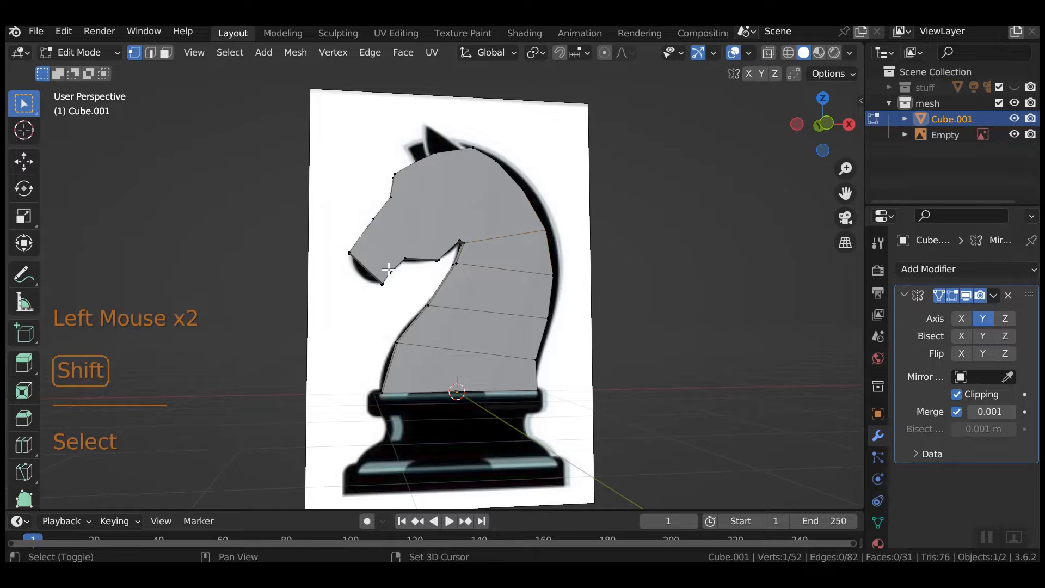
{"action": "key", "text": "j"}
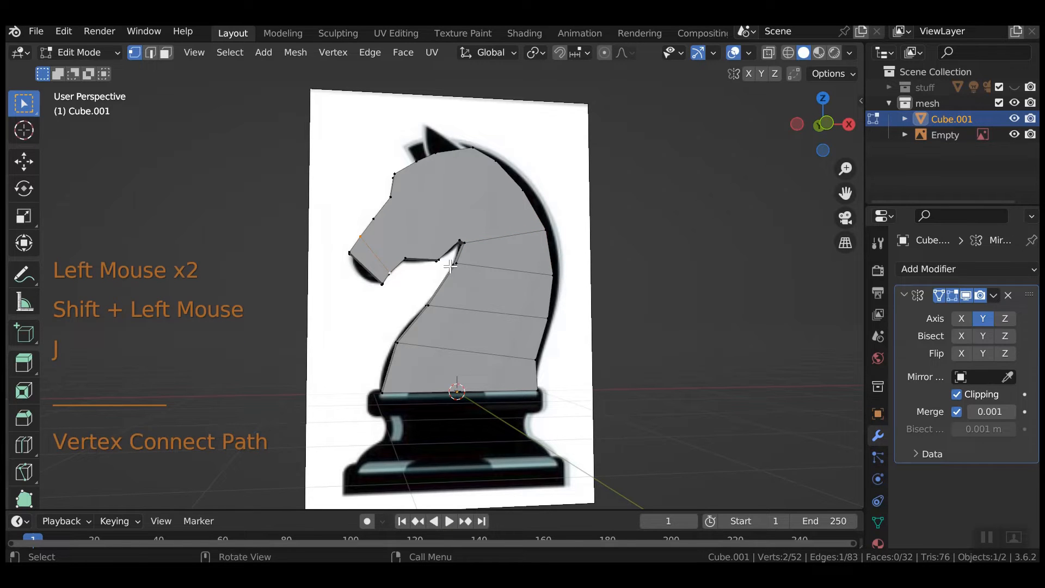
{"action": "left_click", "coordinate": [373, 220]}
{"action": "left_click", "coordinate": [405, 257], "text": "shift"}
{"action": "key", "text": "j"}
Step: Connect the vertex below the brow to the jaw vertex, and the brow vertex to the throat vertex
{"action": "left_click", "coordinate": [392, 198]}
{"action": "left_click", "coordinate": [438, 258], "text": "shift"}
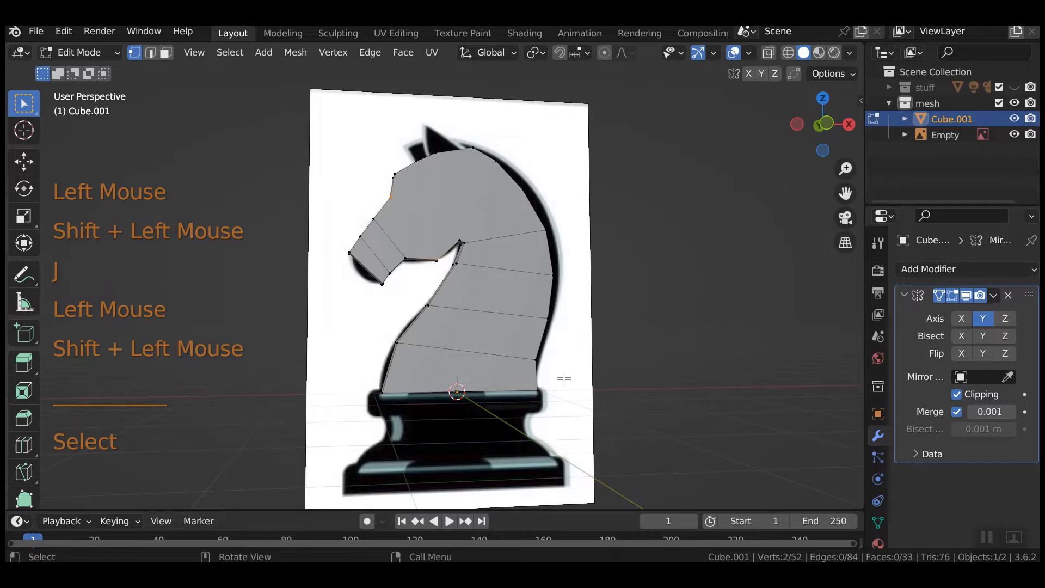
{"action": "middle_click_drag", "start_coordinate": [562, 376], "coordinate": [641, 364]}
{"action": "key", "text": "j"}
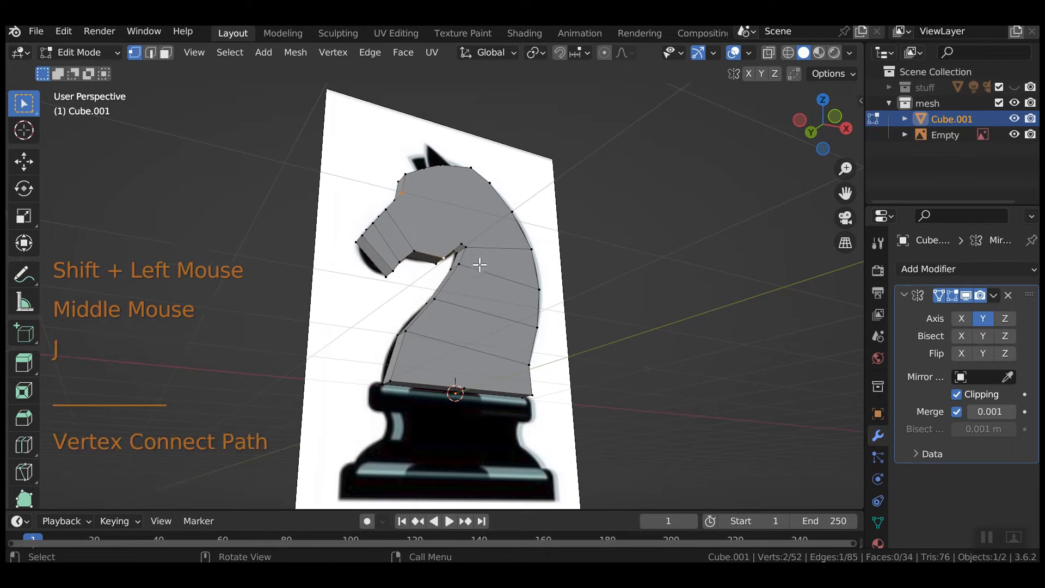
{"action": "middle_click_drag", "start_coordinate": [478, 263], "coordinate": [442, 231]}
{"action": "left_click", "coordinate": [441, 231]}
{"action": "left_click", "coordinate": [454, 239], "text": "shift"}
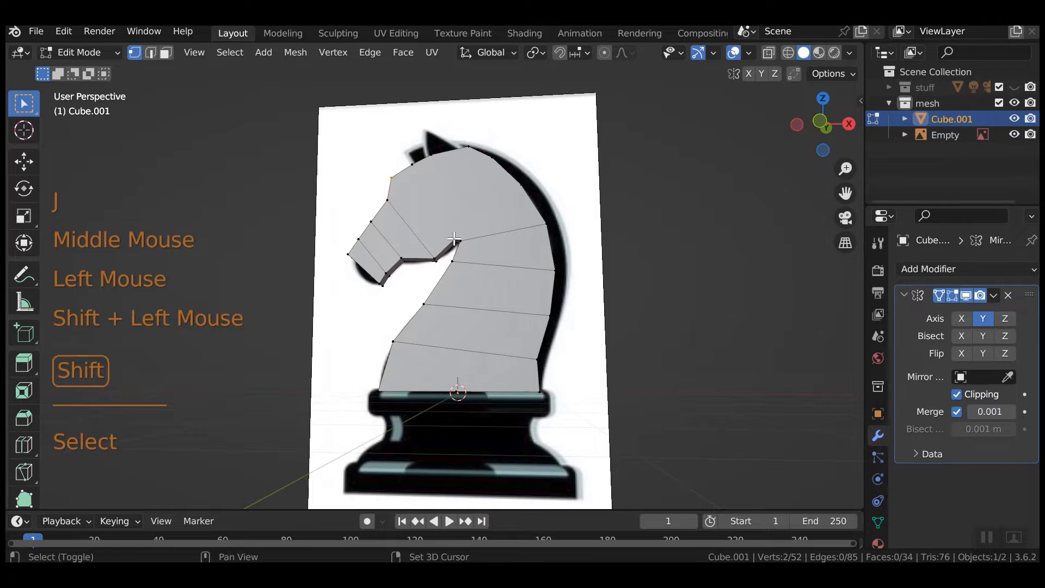
{"action": "key", "text": "j"}
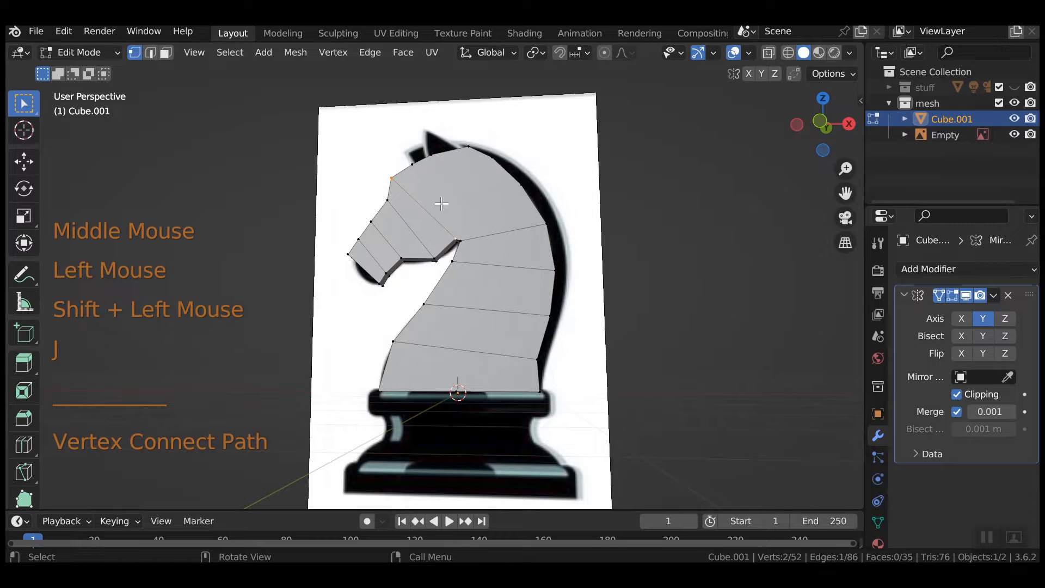
Step: Knife-cut an edge line from the forehead vertex past the throat and down the front of the neck to the bottom edge
{"action": "left_click", "coordinate": [413, 163]}
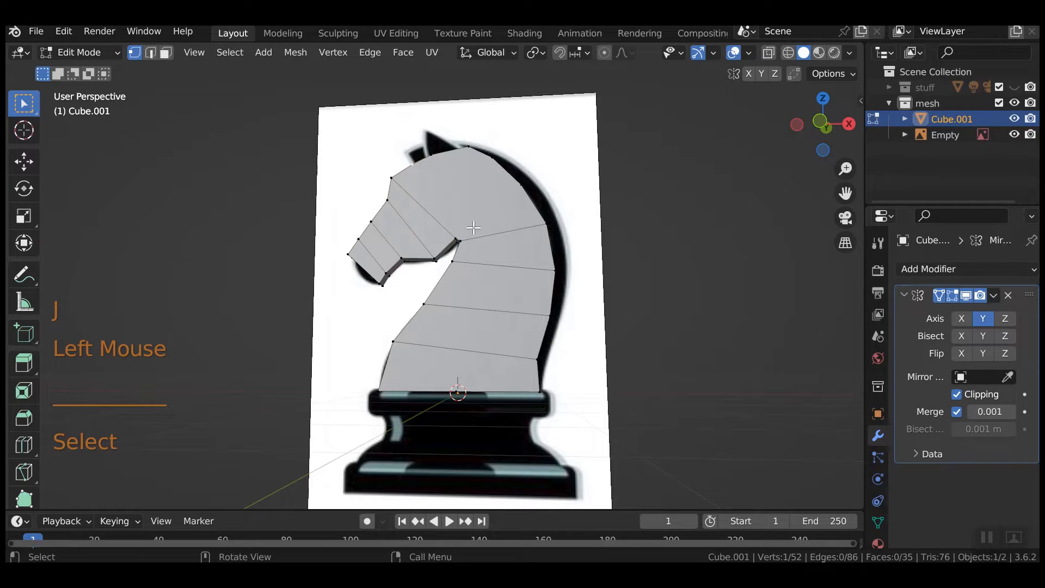
{"action": "key", "text": "k"}
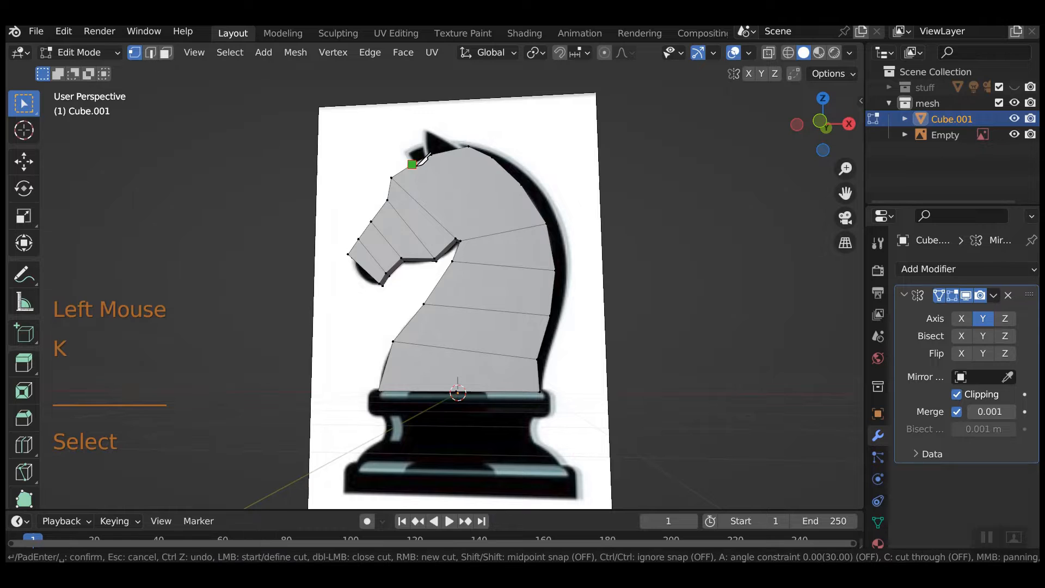
{"action": "left_click", "coordinate": [412, 164]}
{"action": "left_click", "coordinate": [470, 238]}
{"action": "left_click", "coordinate": [463, 262]}
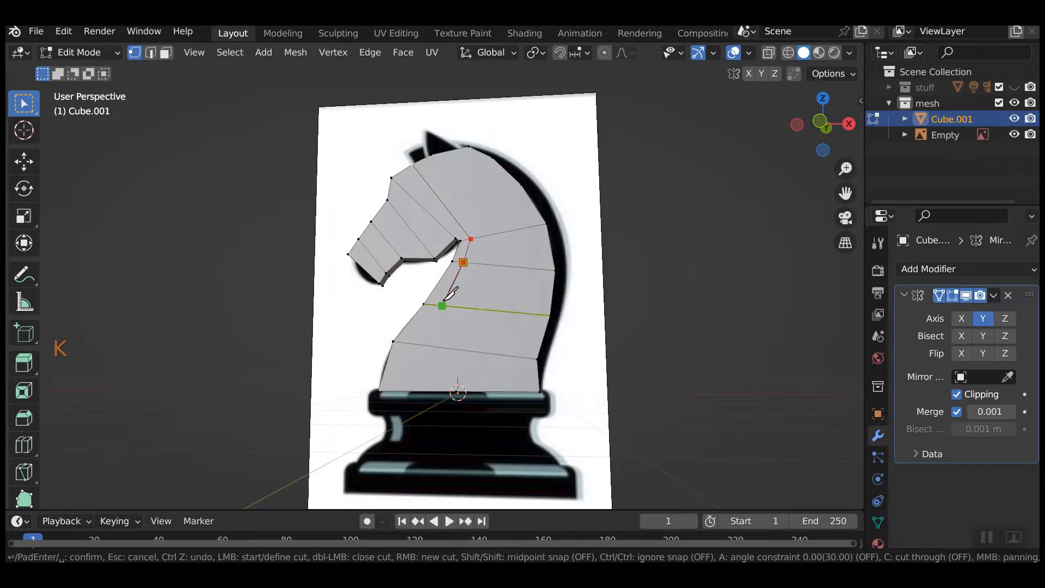
{"action": "left_click", "coordinate": [423, 344]}
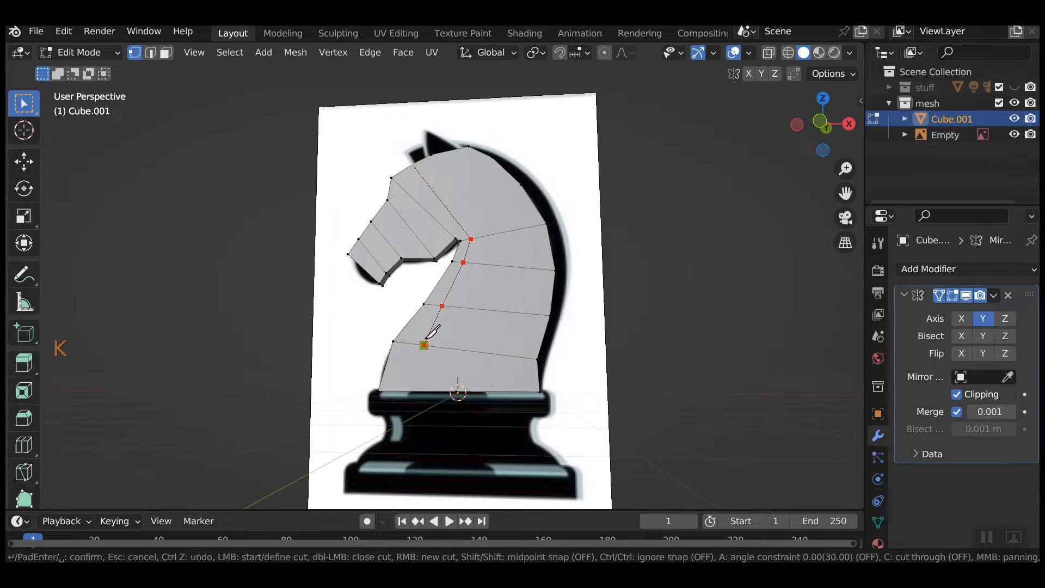
{"action": "left_click", "coordinate": [419, 387]}
{"action": "key", "text": "Return"}
Step: Knife-cut a second line from the vertex at the ear down the neck to the bottom edge, behind the first cut
{"action": "left_click", "coordinate": [441, 182]}
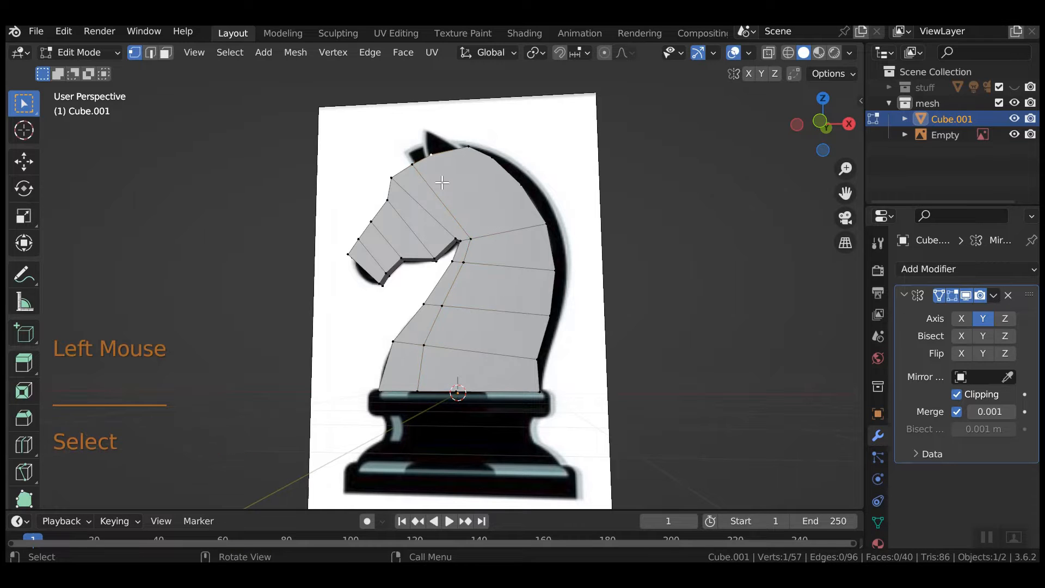
{"action": "key", "text": "k"}
{"action": "left_click", "coordinate": [431, 155]}
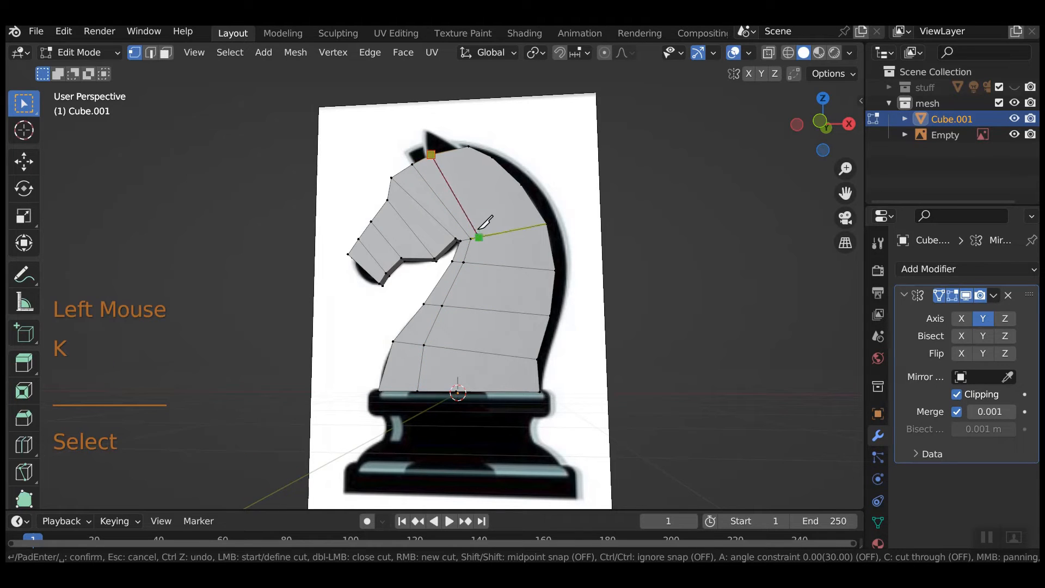
{"action": "left_click", "coordinate": [479, 237]}
{"action": "left_click", "coordinate": [479, 264]}
{"action": "left_click", "coordinate": [469, 308]}
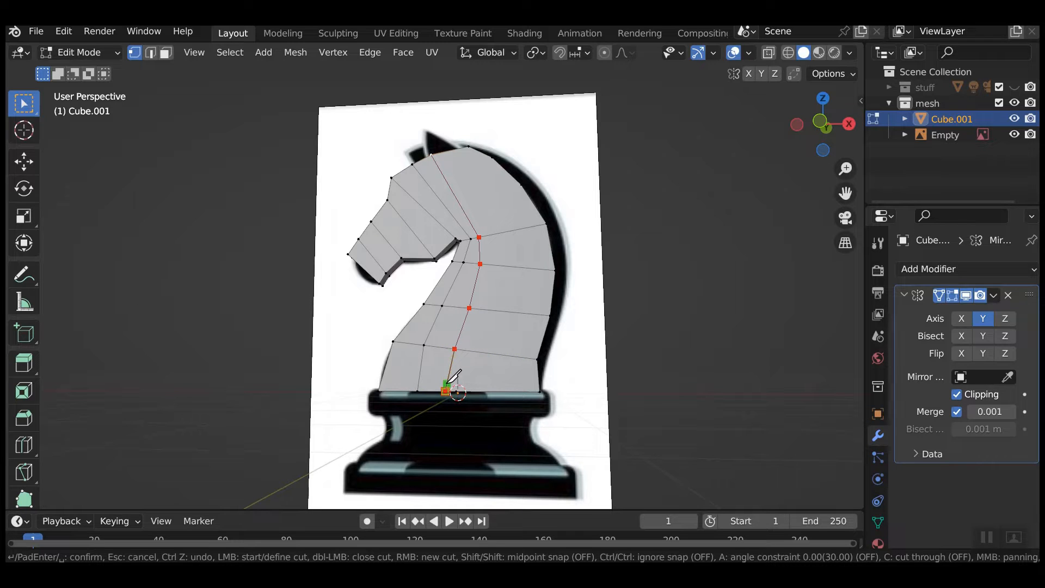
{"action": "key", "text": "Return"}
Step: Knife-cut a third line from the vertex at the crown of the head down the neck to the bottom edge at the origin
{"action": "left_click", "coordinate": [466, 150]}
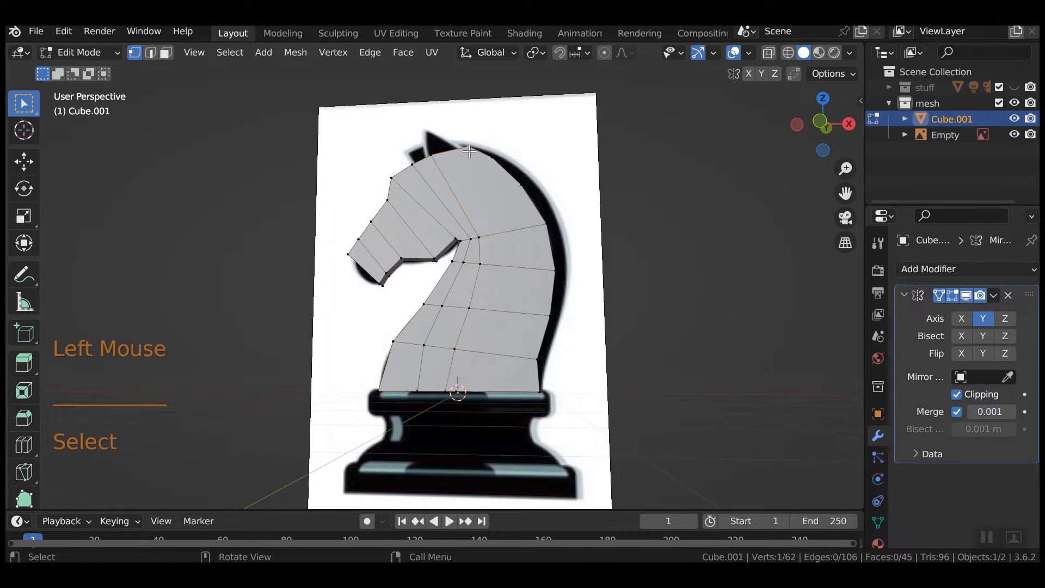
{"action": "key", "text": "k"}
{"action": "left_click", "coordinate": [469, 145]}
{"action": "left_click", "coordinate": [492, 235]}
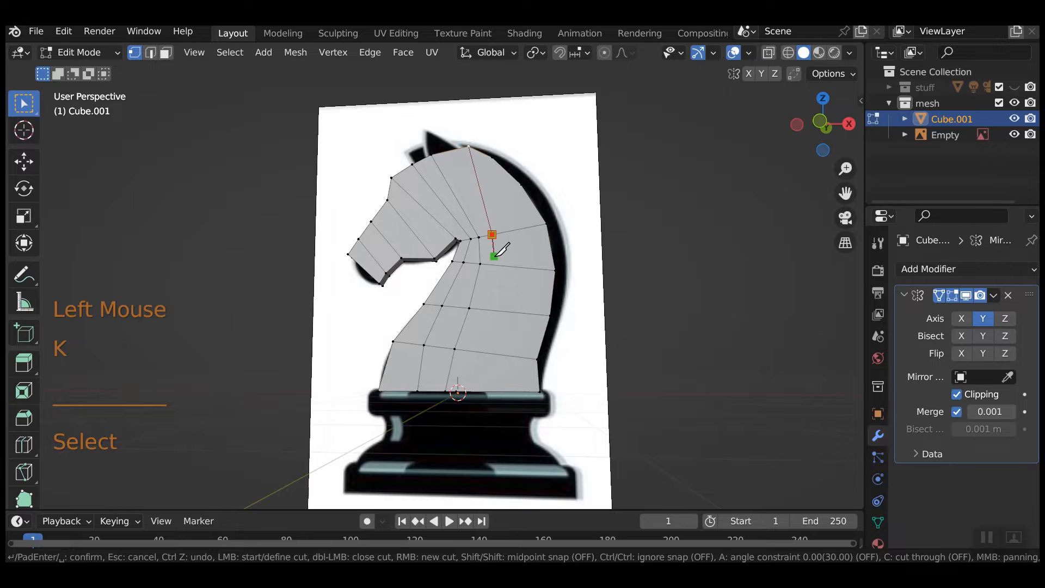
{"action": "left_click", "coordinate": [493, 265]}
{"action": "left_click", "coordinate": [481, 308]}
{"action": "left_click", "coordinate": [470, 351]}
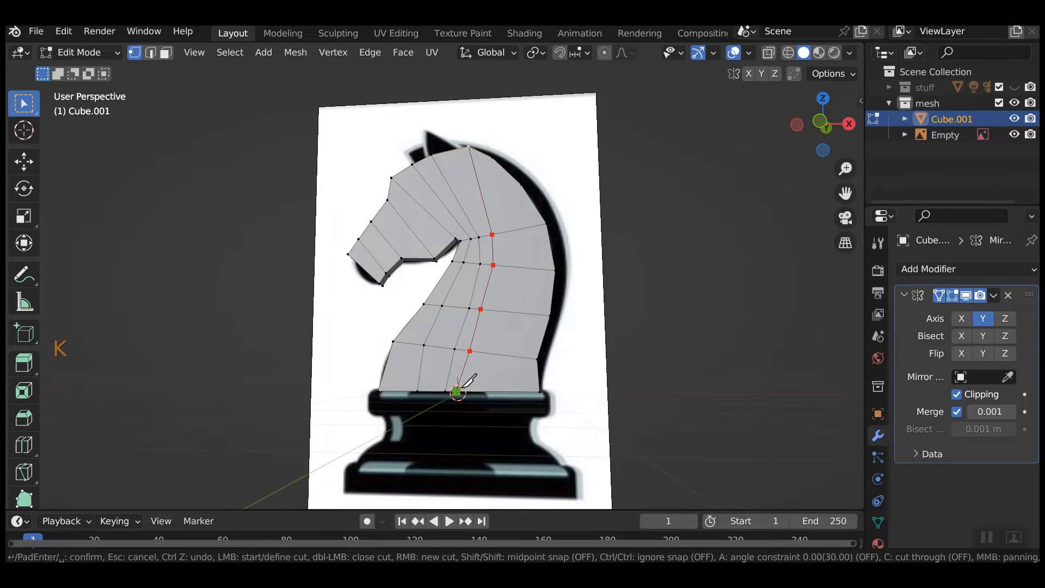
{"action": "left_click", "coordinate": [456, 391]}
{"action": "key", "text": "Return"}
Step: Knife-cut a fourth line from the vertex behind the crown down the rear of the neck to the bottom edge
{"action": "left_click", "coordinate": [493, 159]}
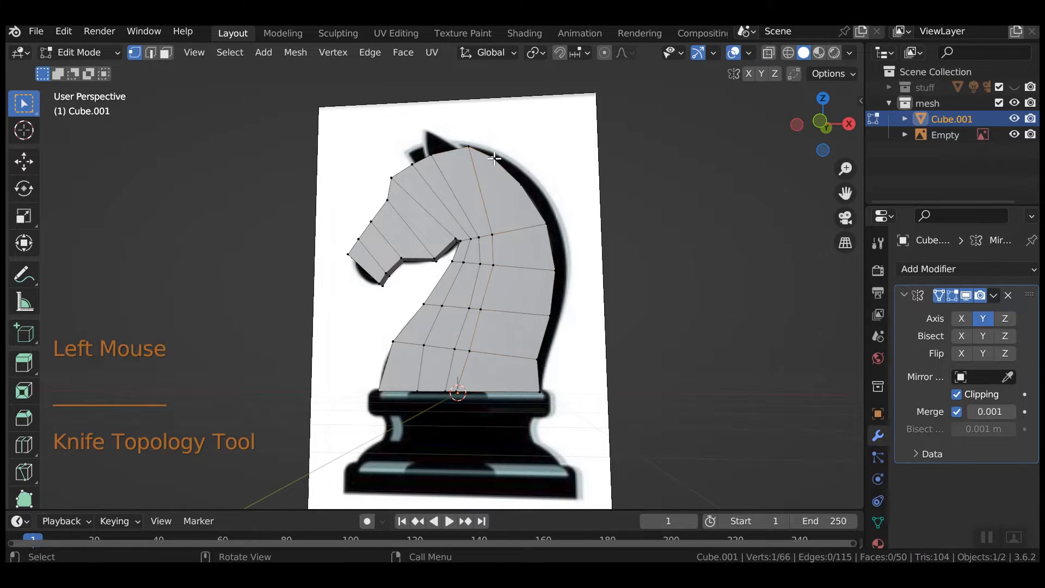
{"action": "key", "text": "k"}
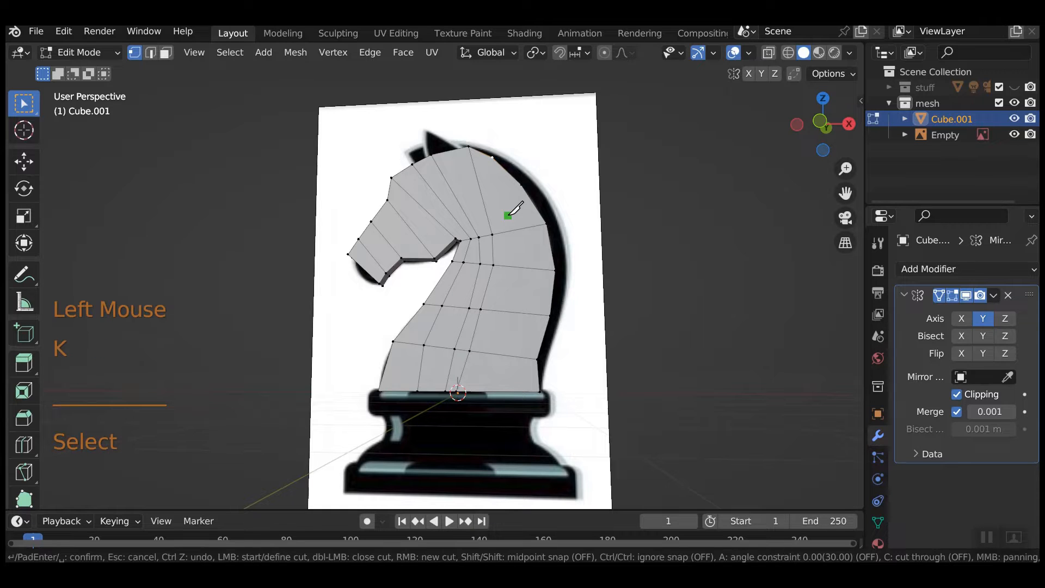
{"action": "left_click", "coordinate": [493, 158]}
{"action": "left_click", "coordinate": [515, 267]}
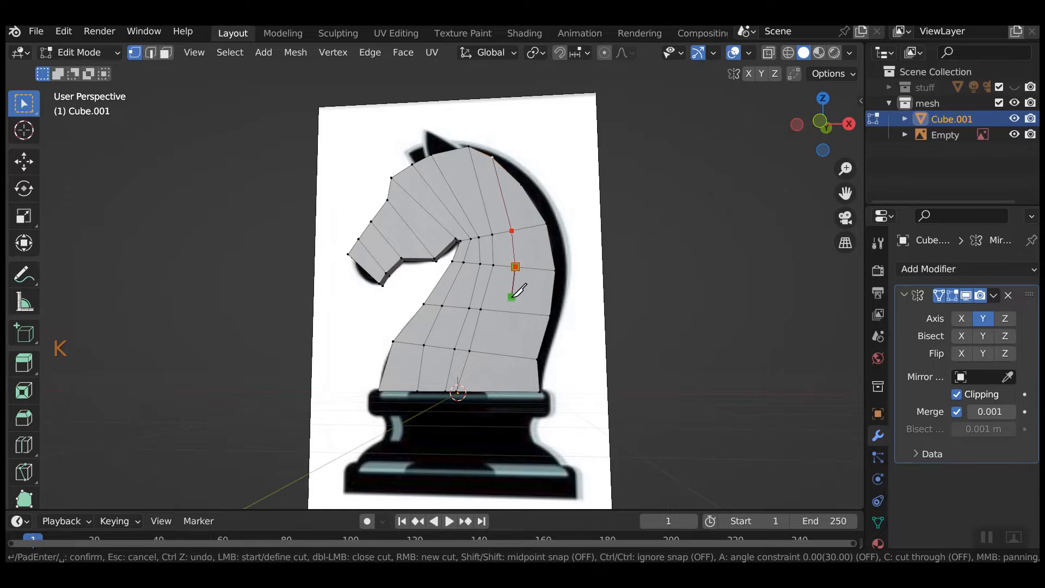
{"action": "left_click", "coordinate": [503, 354]}
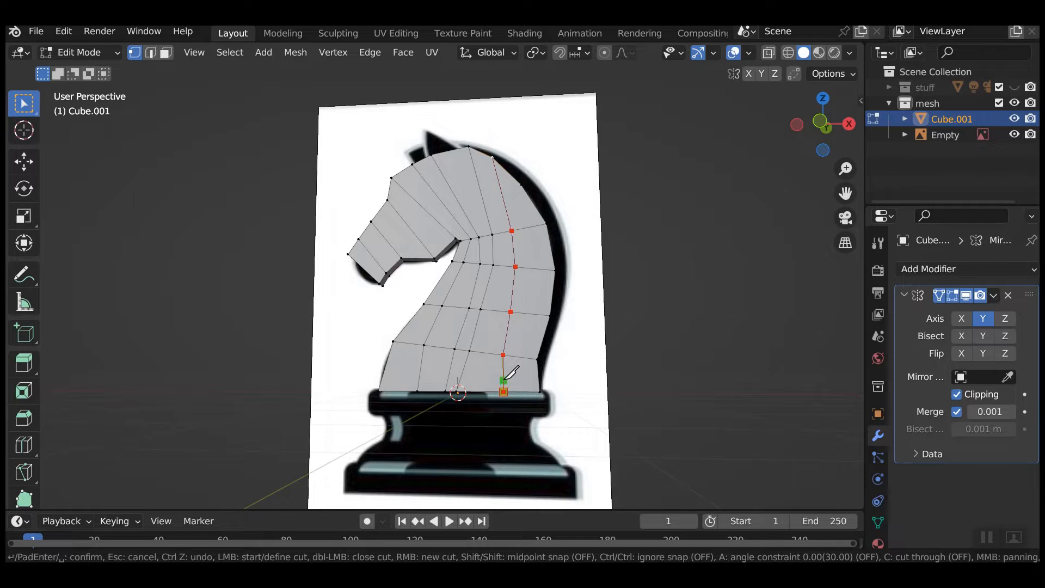
{"action": "key", "text": "Return"}
Step: Slide the bottom vertices at the origin along the bottom edge toward the back of the neck
{"action": "left_click", "coordinate": [457, 390]}
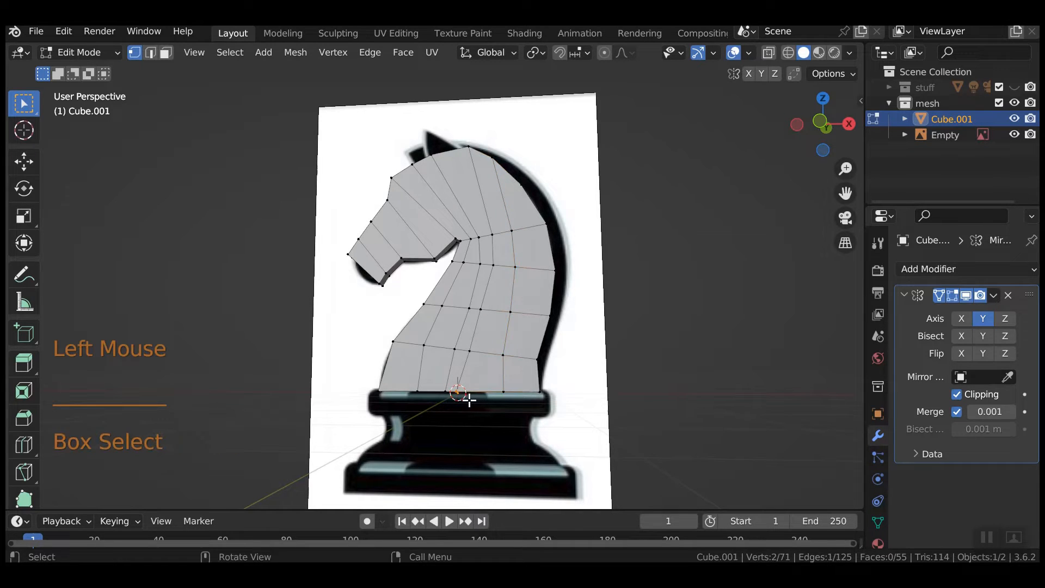
{"action": "key", "text": "g"}
{"action": "key", "text": "g"}
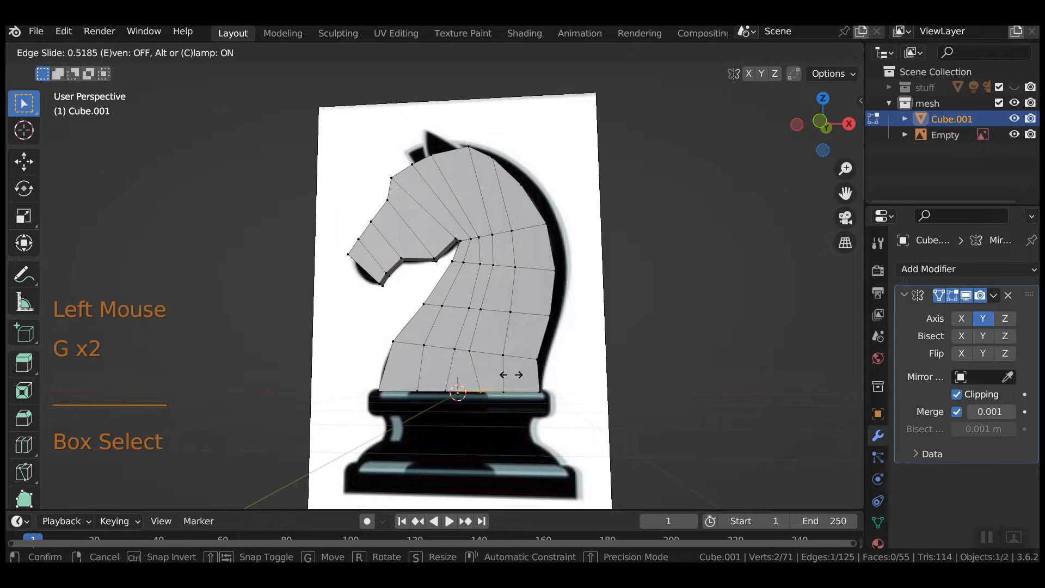
{"action": "left_click", "coordinate": [506, 374]}
Step: Slide the third line's three inner neck vertices toward the back of the neck to even out the spacing
{"action": "left_click_drag", "start_coordinate": [464, 338], "coordinate": [477, 356]}
{"action": "key", "text": "g"}
{"action": "key", "text": "g"}
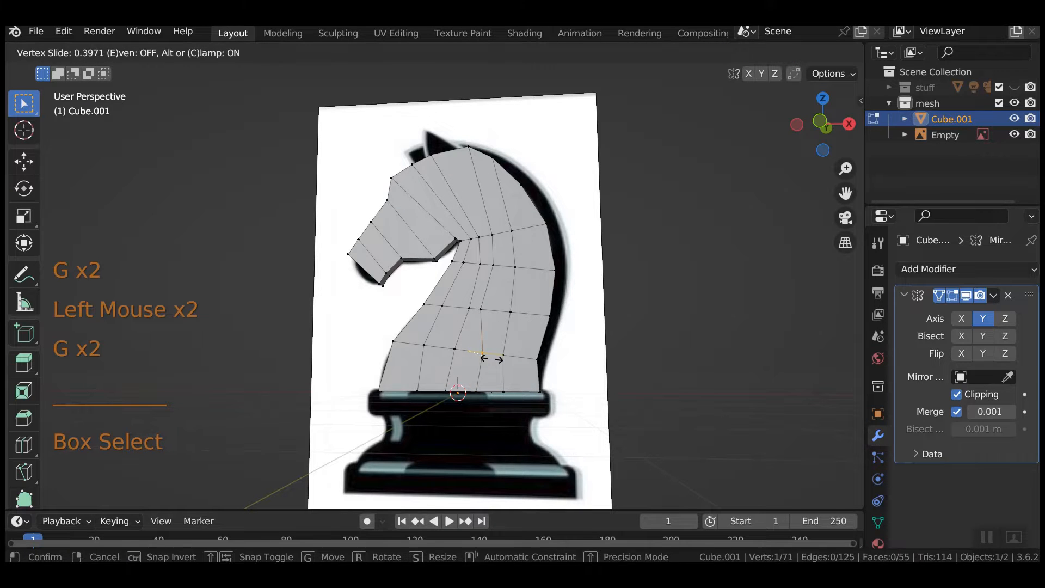
{"action": "left_click", "coordinate": [493, 357]}
{"action": "left_click_drag", "start_coordinate": [473, 300], "coordinate": [489, 322]}
{"action": "key", "text": "g"}
{"action": "key", "text": "g"}
{"action": "left_click", "coordinate": [496, 325]}
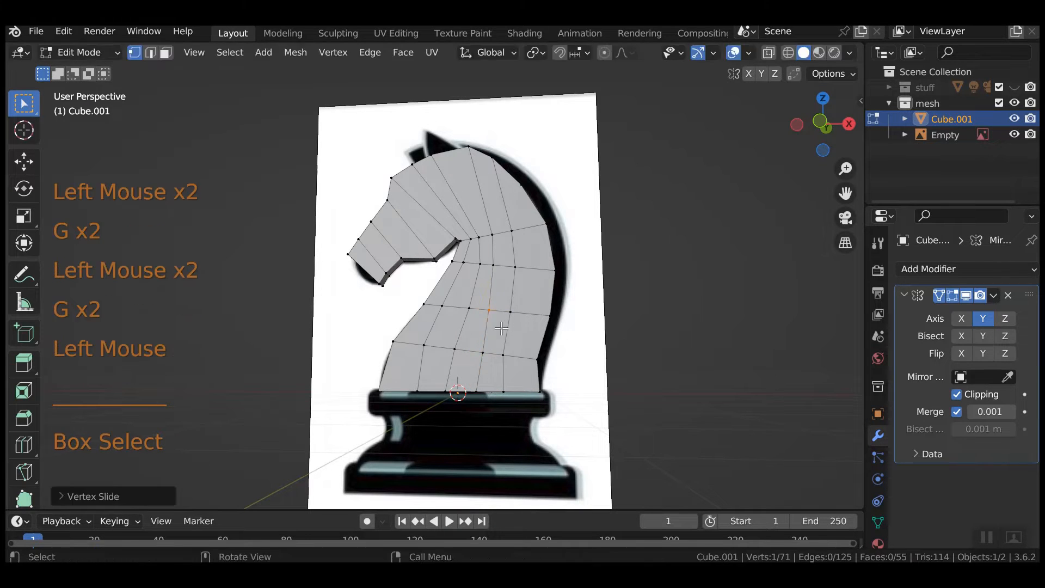
{"action": "left_click_drag", "start_coordinate": [484, 256], "coordinate": [502, 279]}
{"action": "key", "text": "g"}
{"action": "key", "text": "g"}
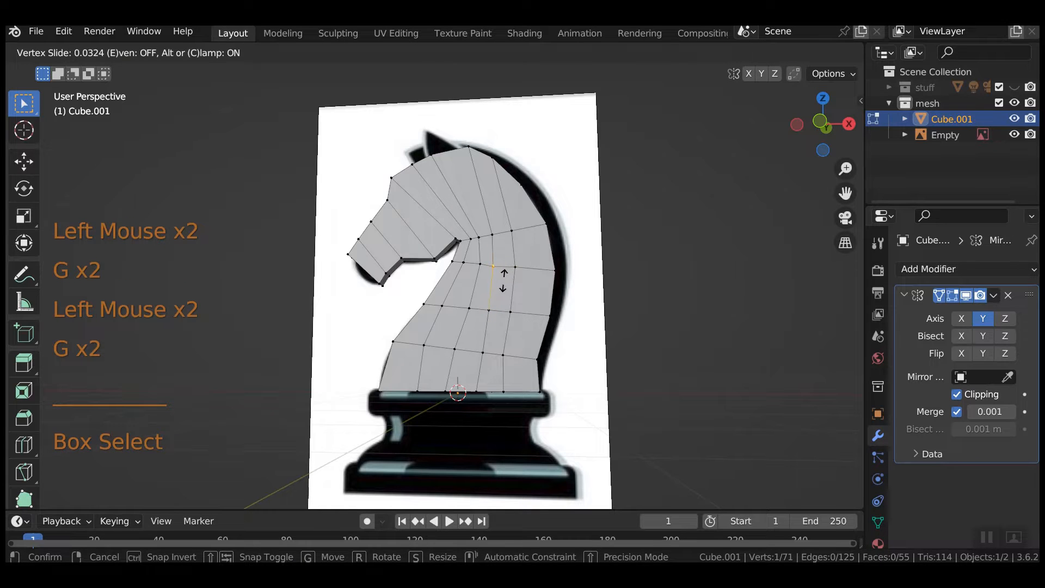
{"action": "left_click", "coordinate": [502, 280]}
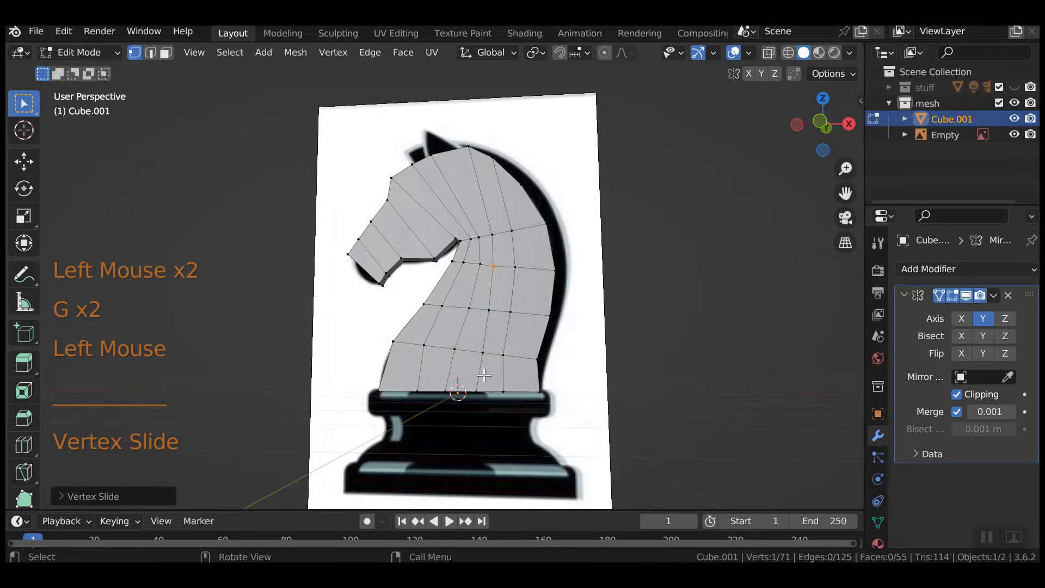
Step: Slide the third and fourth lines' bottom vertices along the bottom edge toward the back of the neck
{"action": "left_click_drag", "start_coordinate": [471, 375], "coordinate": [520, 397]}
{"action": "key", "text": "g"}
{"action": "key", "text": "g"}
{"action": "left_click", "coordinate": [498, 400]}
{"action": "key", "text": "g"}
{"action": "key", "text": "g"}
{"action": "left_click", "coordinate": [525, 392]}
Step: Slide the two lower inner vertices of the fourth line toward the back outline of the neck
{"action": "left_click_drag", "start_coordinate": [498, 348], "coordinate": [525, 370]}
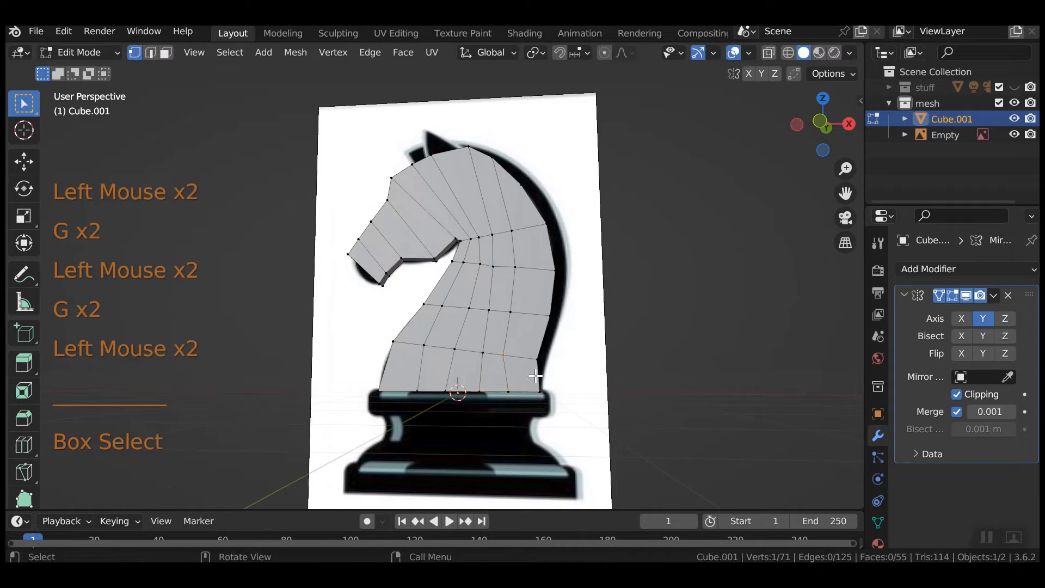
{"action": "key", "text": "g"}
{"action": "key", "text": "g"}
{"action": "left_click", "coordinate": [544, 375]}
{"action": "left_click_drag", "start_coordinate": [505, 304], "coordinate": [537, 335]}
{"action": "key", "text": "g"}
{"action": "key", "text": "g"}
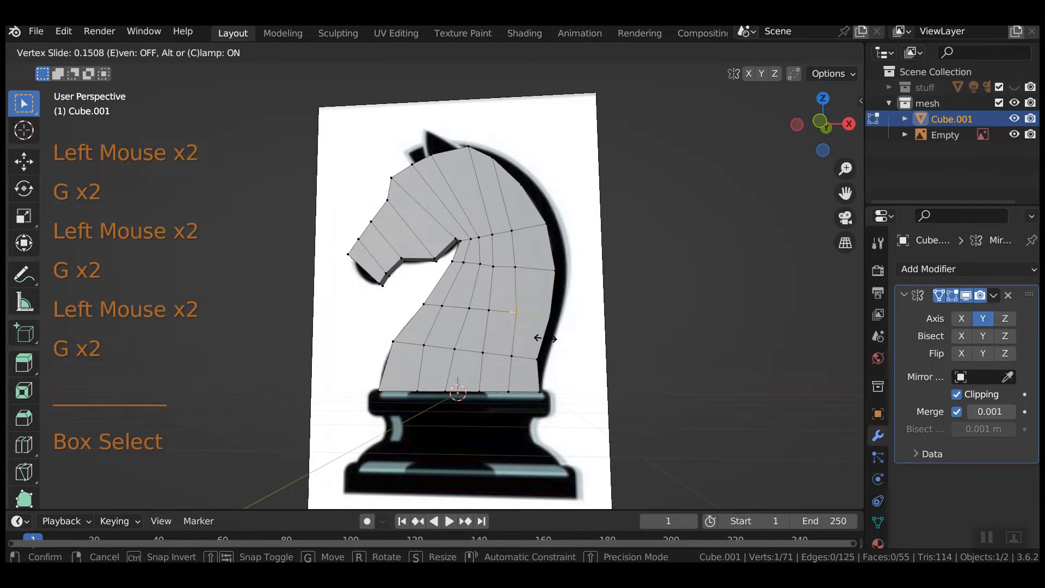
{"action": "left_click", "coordinate": [546, 338]}
Step: Slide the two upper inner vertices of the fourth line toward the back outline, up to the row level with the throat
{"action": "left_click_drag", "start_coordinate": [503, 256], "coordinate": [529, 279]}
{"action": "key", "text": "g"}
{"action": "key", "text": "g"}
{"action": "left_click", "coordinate": [548, 293]}
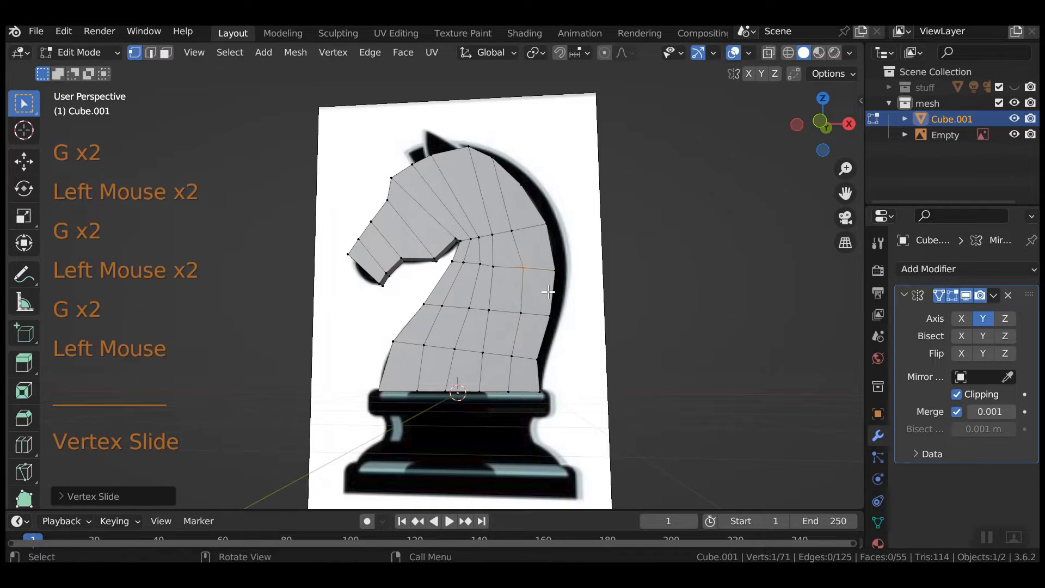
{"action": "left_click_drag", "start_coordinate": [499, 218], "coordinate": [525, 243]}
{"action": "key", "text": "g"}
{"action": "key", "text": "g"}
{"action": "left_click", "coordinate": [533, 251]}
Step: Knife-cut a fifth line from the upper back outline vertex down the rear of the neck to the bottom edge
{"action": "middle_click_drag", "start_coordinate": [448, 371], "coordinate": [500, 278]}
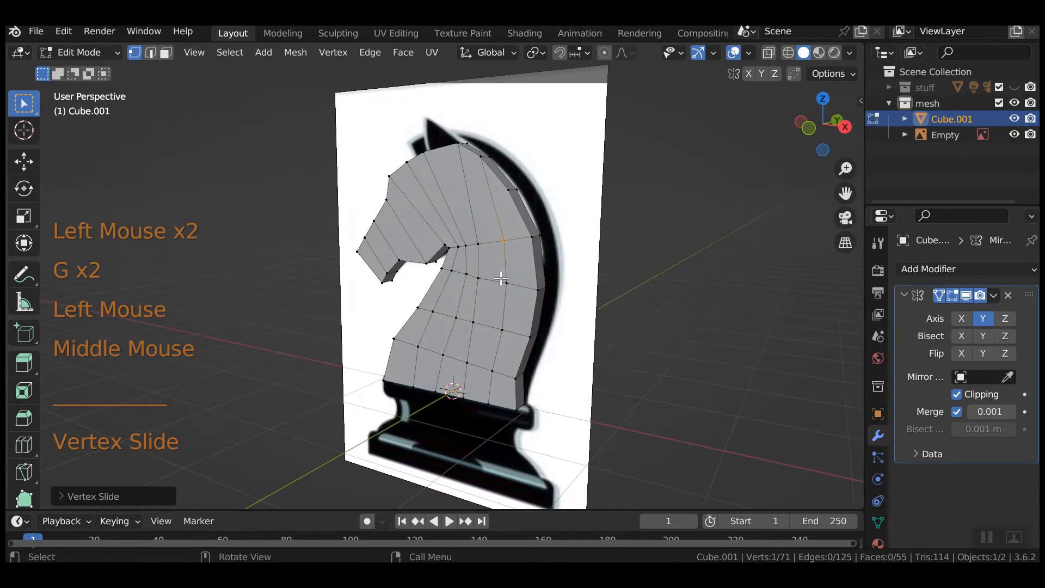
{"action": "left_click", "coordinate": [509, 189]}
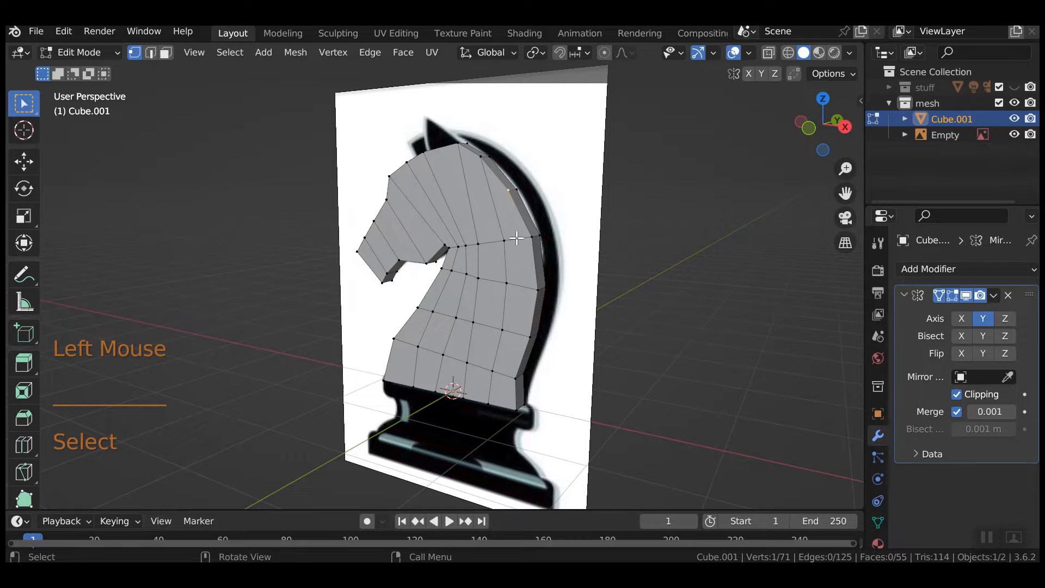
{"action": "key", "text": "k"}
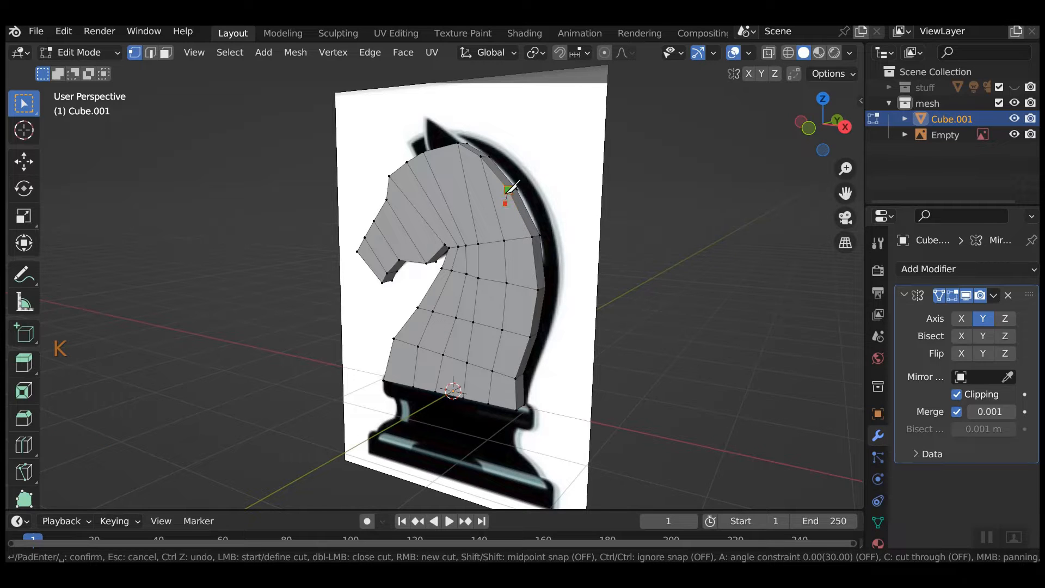
{"action": "left_click", "coordinate": [514, 238]}
{"action": "left_click", "coordinate": [515, 284]}
{"action": "left_click", "coordinate": [514, 332]}
{"action": "left_click", "coordinate": [500, 394]}
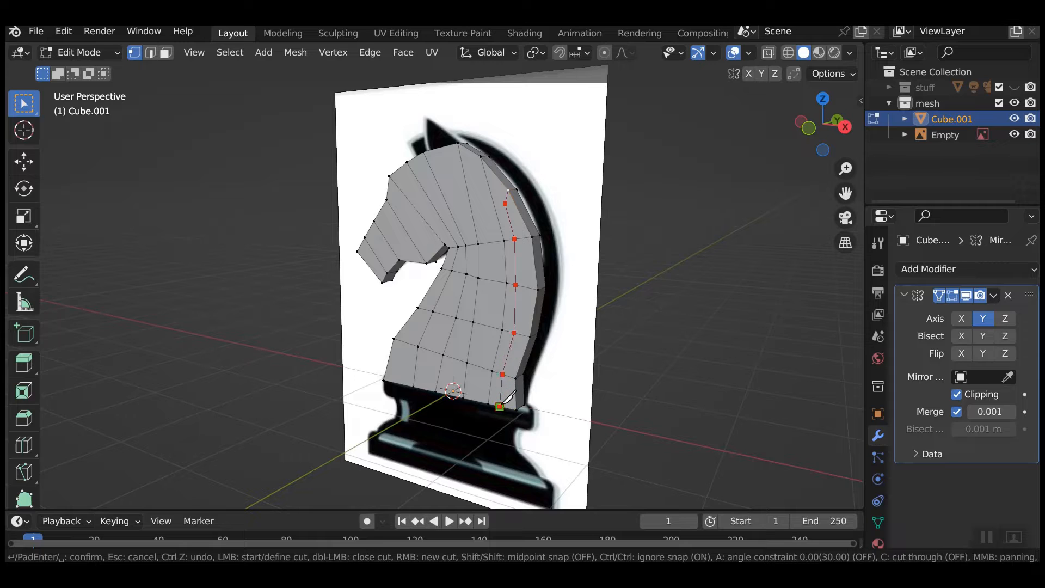
{"action": "key", "text": "Return"}
Step: Knife-cut a line from near the top of the rear neck cut across the middle of the head and over the muzzle's front face
{"action": "left_click", "coordinate": [507, 209]}
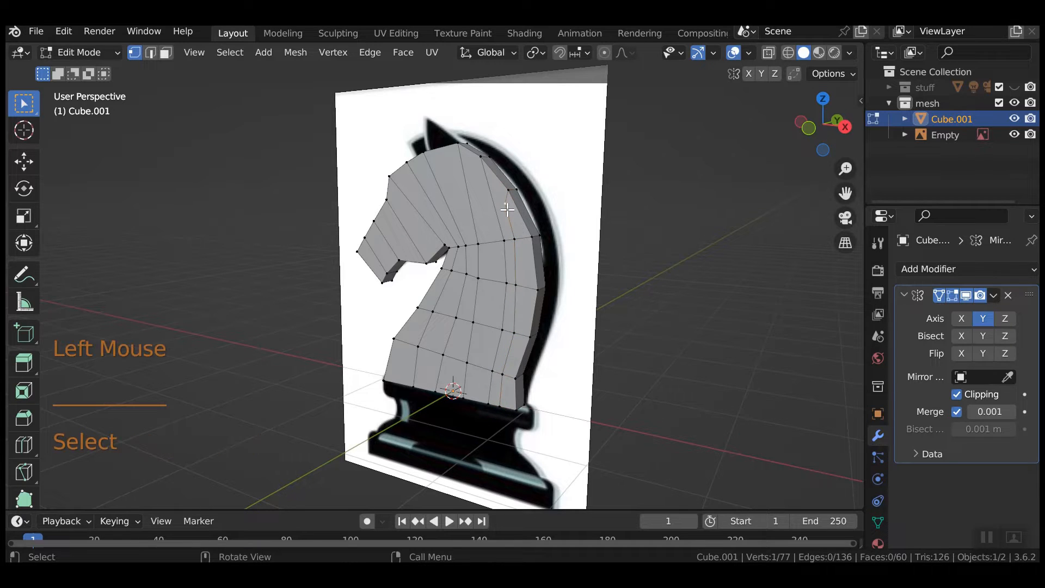
{"action": "key", "text": "k"}
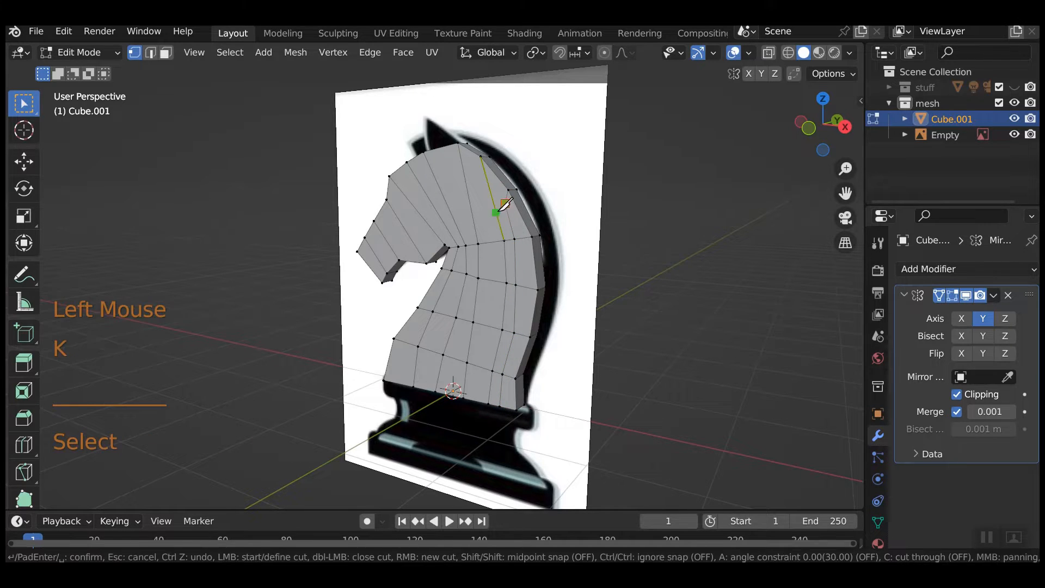
{"action": "left_click", "coordinate": [505, 204]}
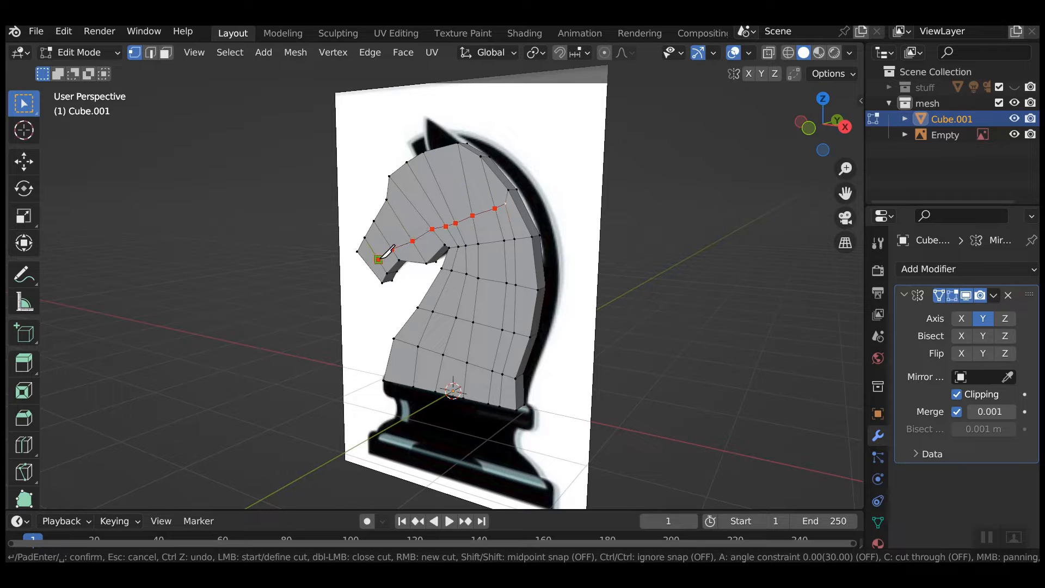
{"action": "middle_click_drag", "start_coordinate": [378, 261], "coordinate": [423, 240]}
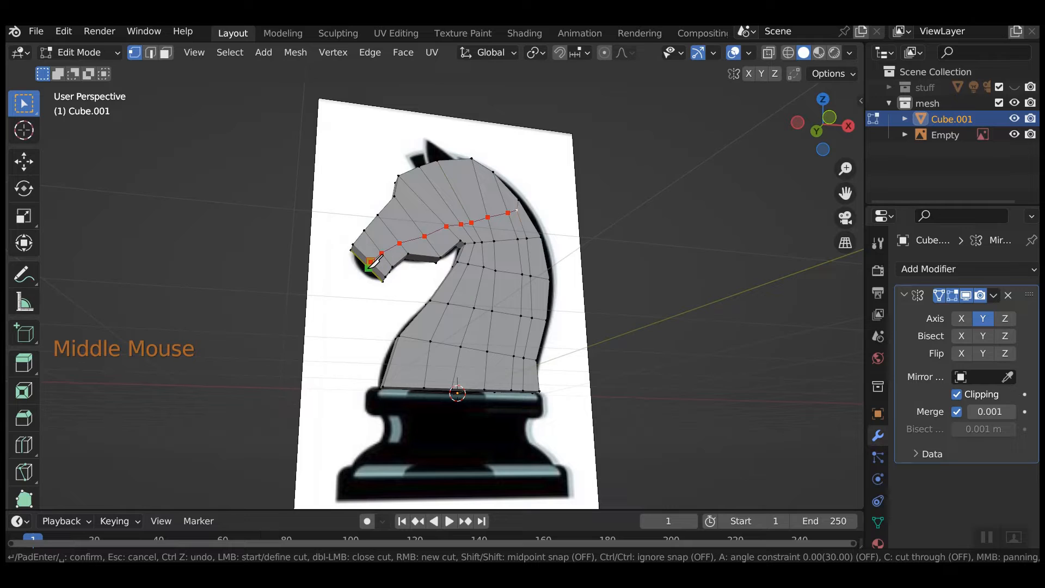
{"action": "key", "text": "Return"}
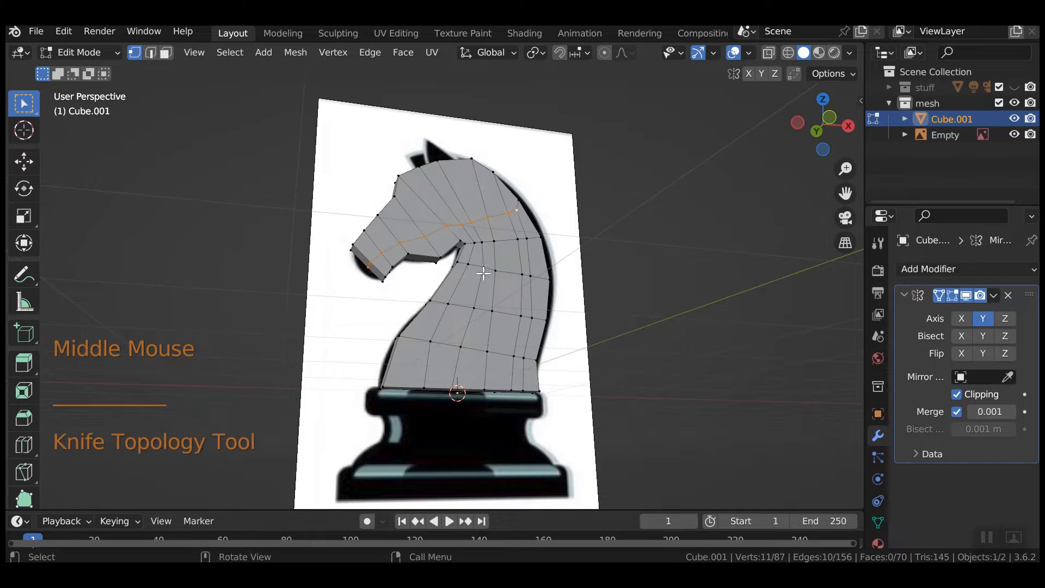
Step: Knife-cut a line from the vertex behind the crown across the upper head and over the muzzle's front face
{"action": "middle_click_drag", "start_coordinate": [483, 274], "coordinate": [447, 325]}
{"action": "left_click", "coordinate": [501, 161]}
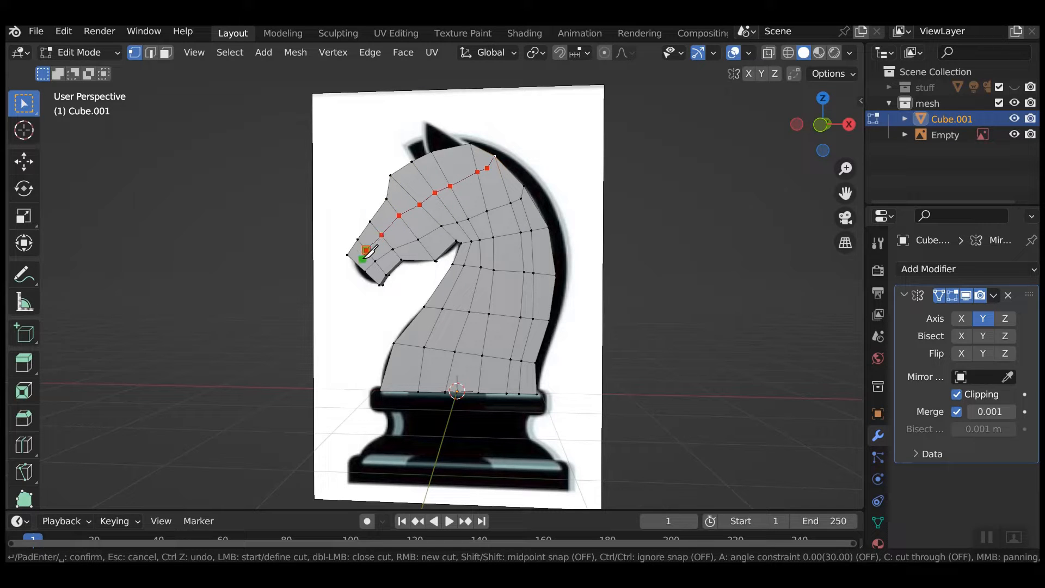
{"action": "middle_click_drag", "start_coordinate": [366, 252], "coordinate": [439, 216]}
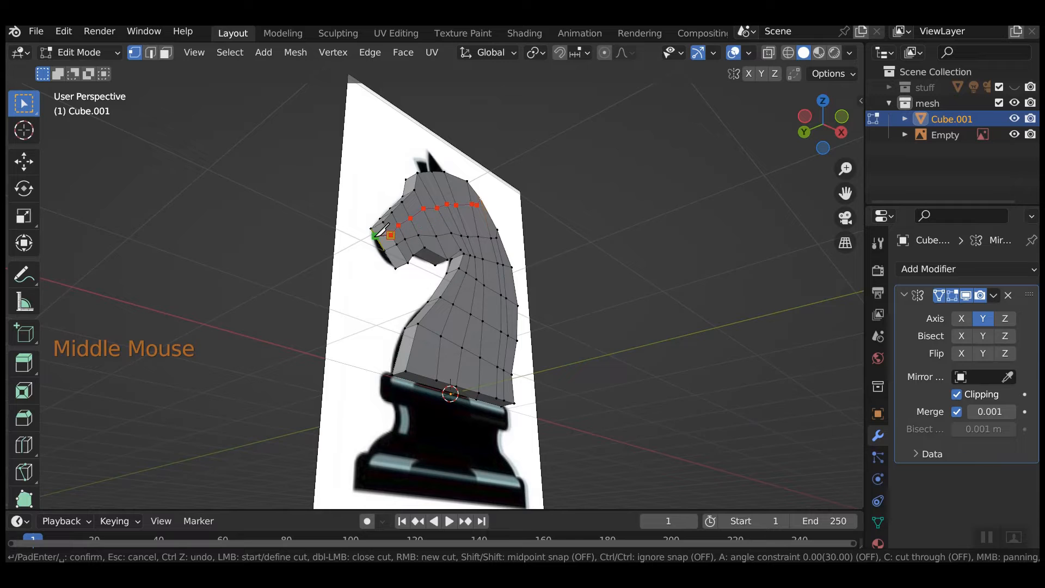
{"action": "key", "text": "Return"}
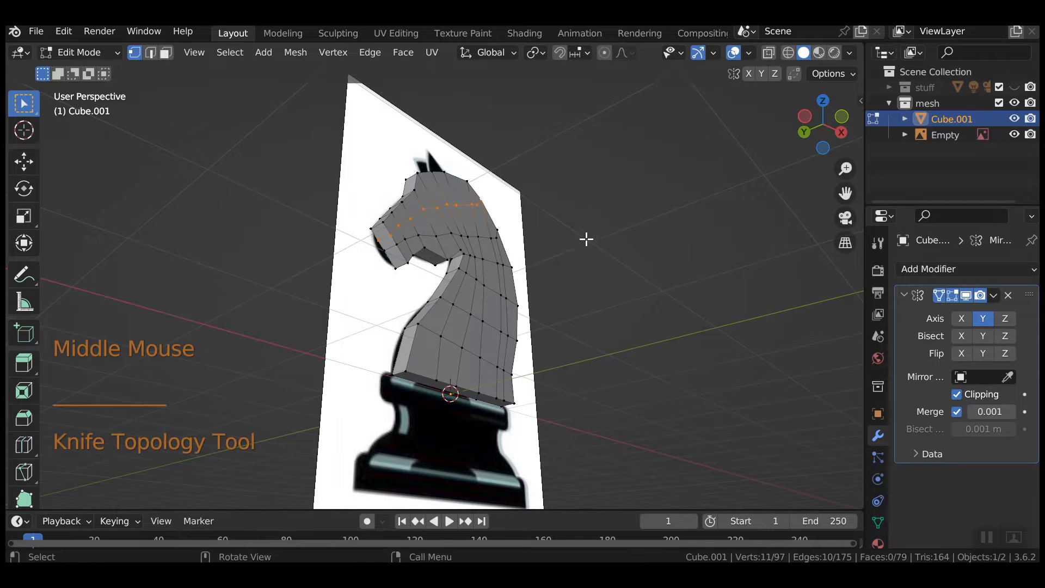
Step: Connect the upper head cut's first inner vertex behind the crown to the lower head cut's vertex beneath it
{"action": "middle_click_drag", "start_coordinate": [586, 235], "coordinate": [462, 310]}
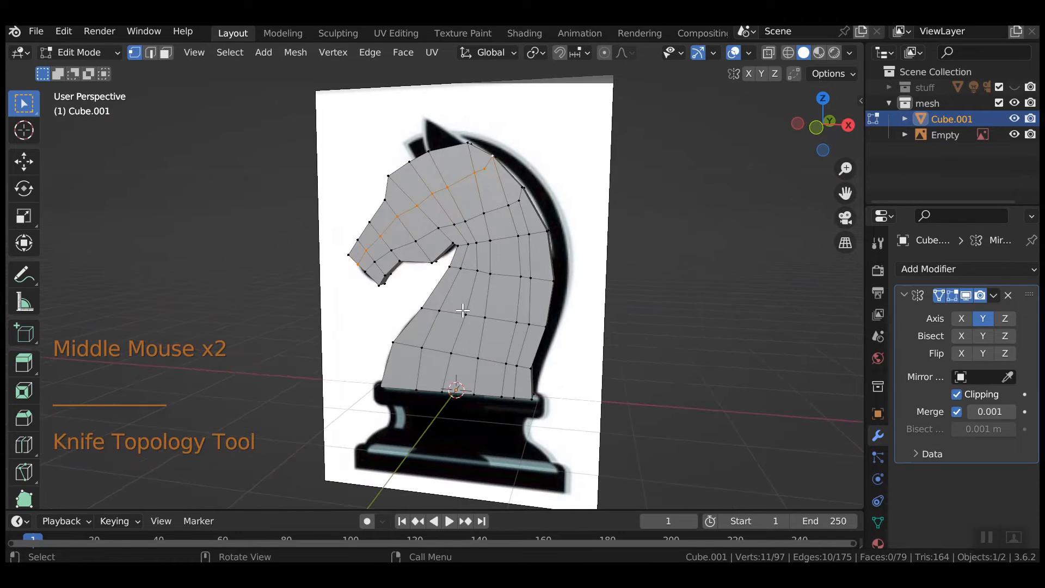
{"action": "left_click", "coordinate": [484, 167]}
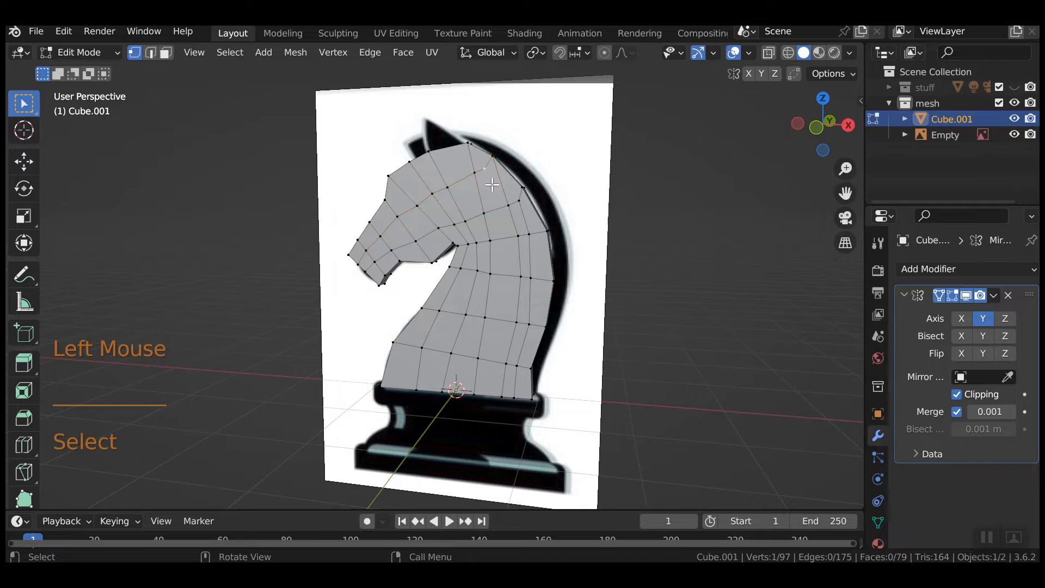
{"action": "key", "text": "k"}
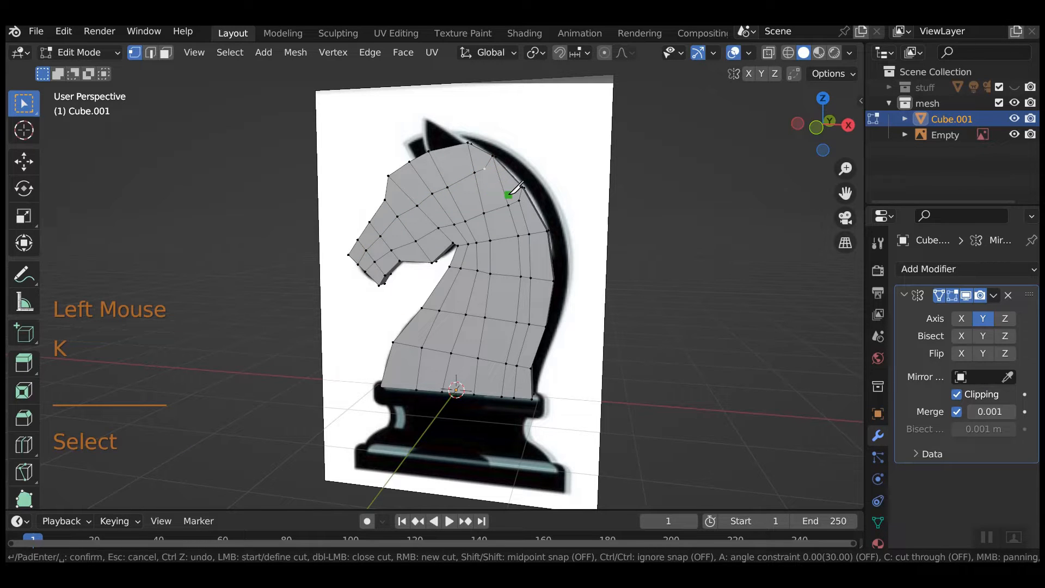
{"action": "key", "text": "Escape"}
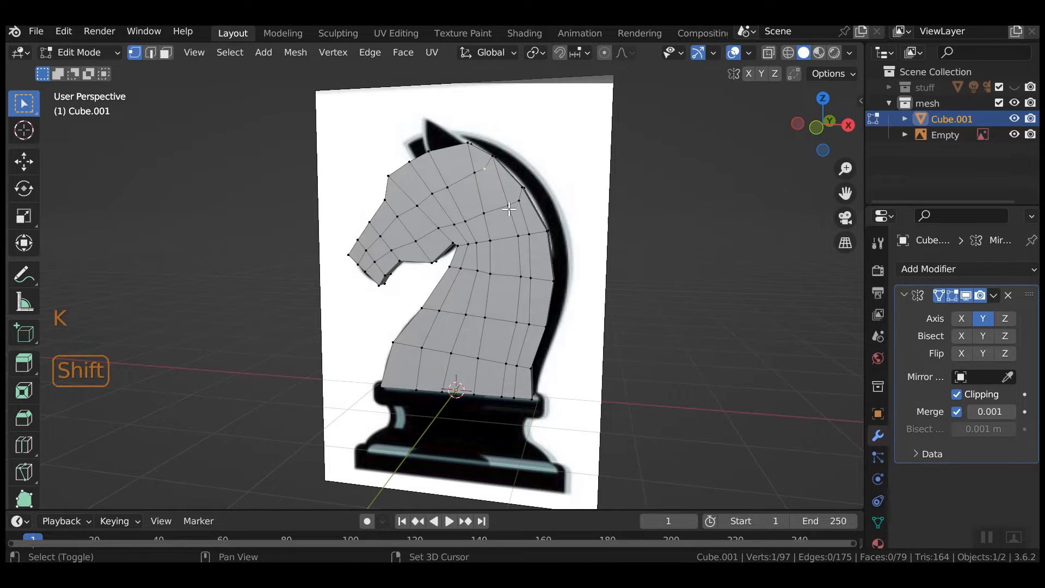
{"action": "left_click", "coordinate": [514, 225], "text": "shift"}
{"action": "key", "text": "j"}
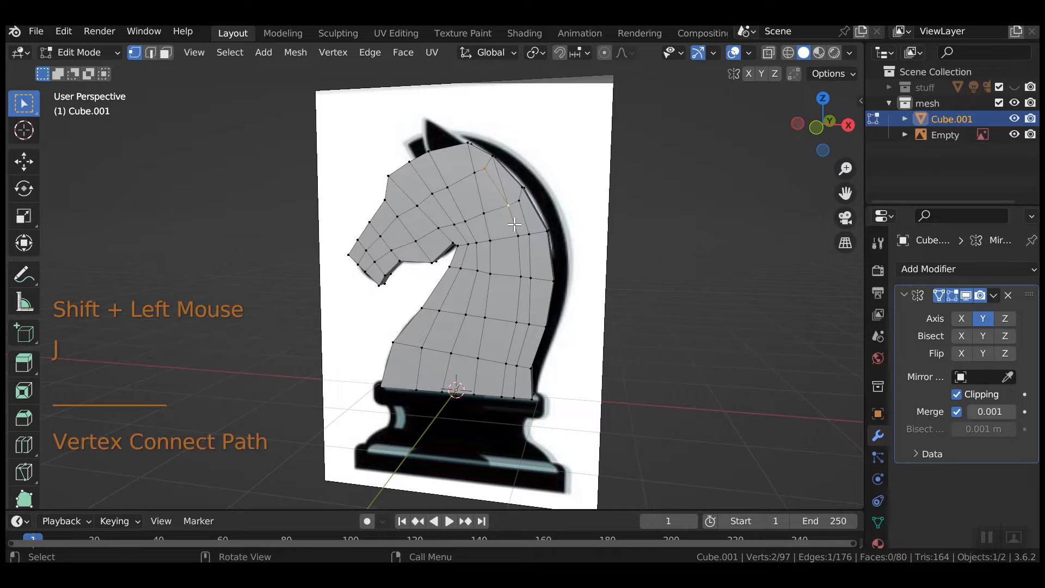
Step: Dissolve the long edge running from the outline vertex behind the crown to the lower head cut
{"action": "left_click", "coordinate": [151, 52]}
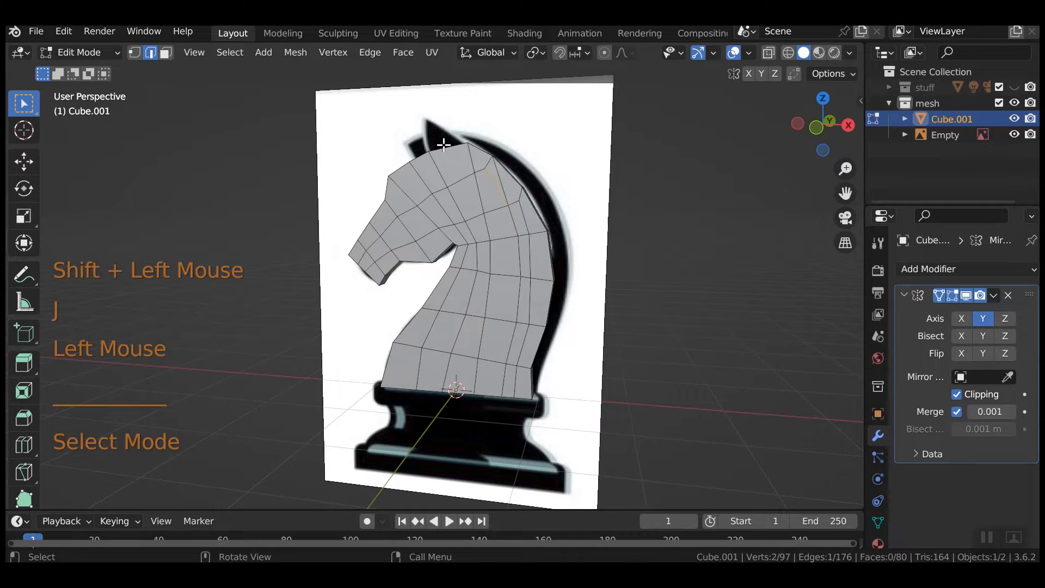
{"action": "left_click", "coordinate": [499, 178]}
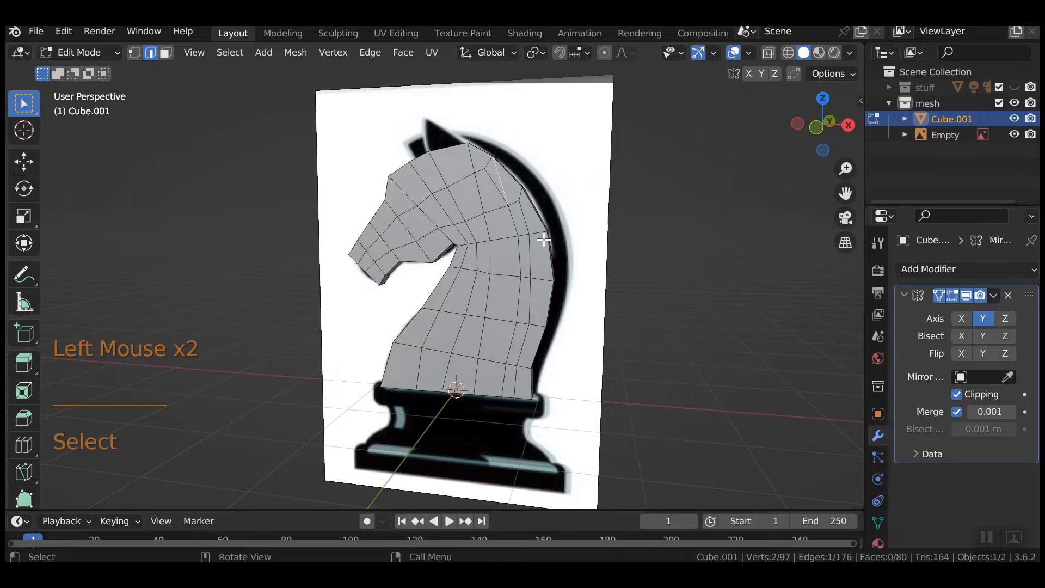
{"action": "key", "text": "ctrl+x"}
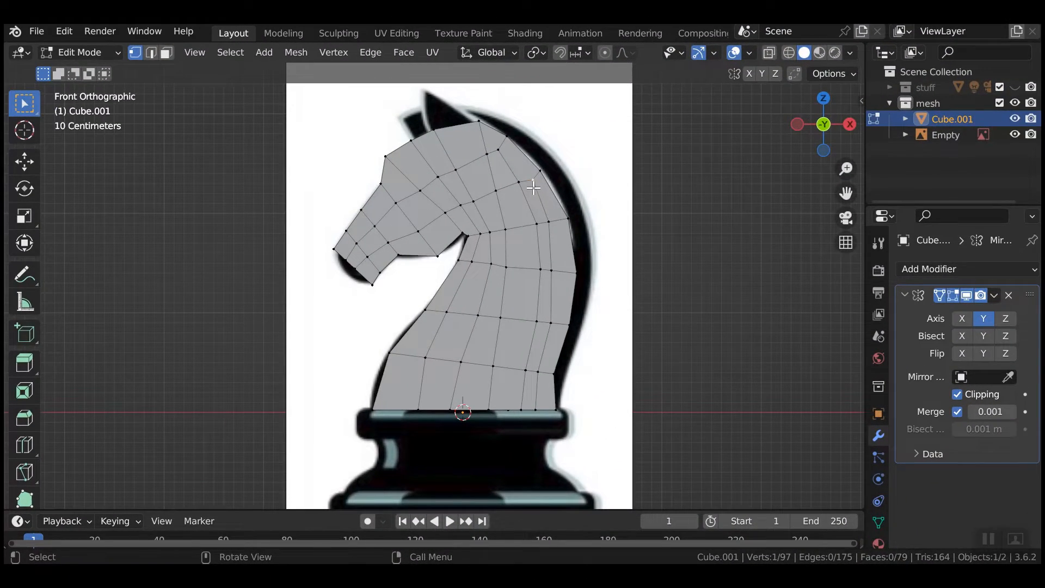
Step: Knife-cut a line from the rear neck cut up beside the back outline, along the forehead and over the muzzle's front face
{"action": "left_click", "coordinate": [533, 183]}
{"action": "key", "text": "k"}
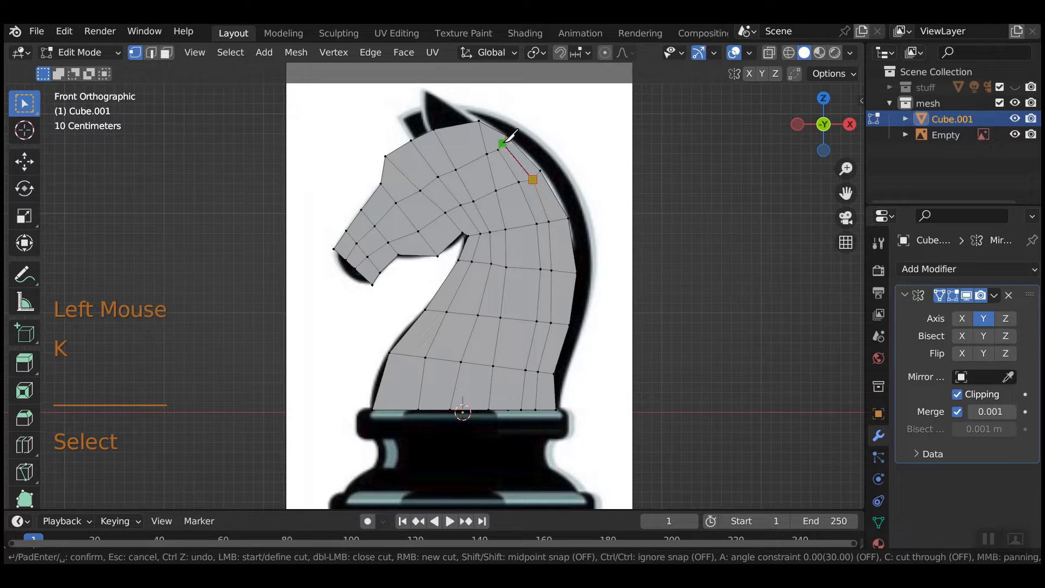
{"action": "left_click", "coordinate": [502, 143]}
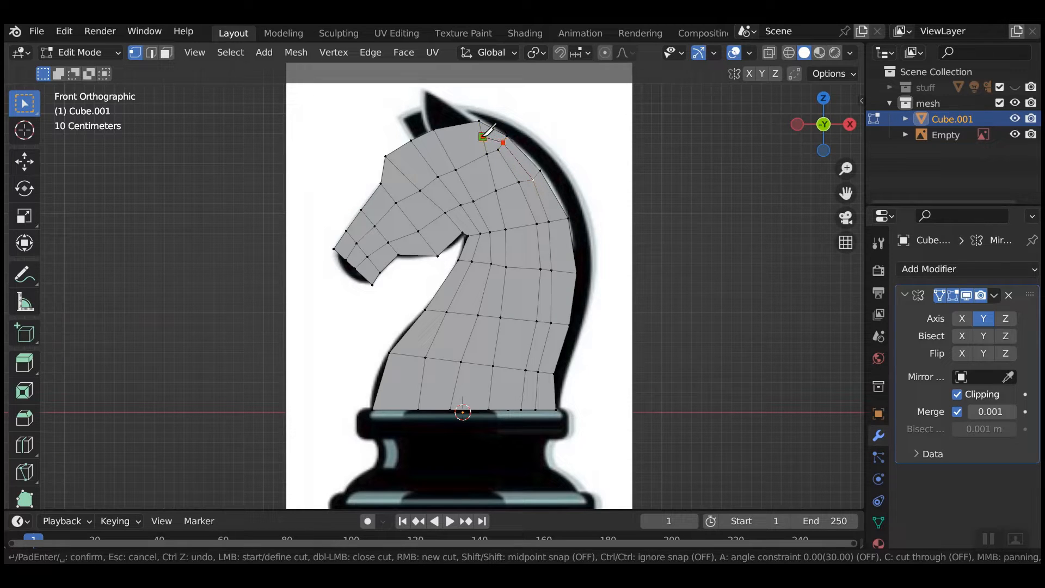
{"action": "left_click", "coordinate": [423, 158]}
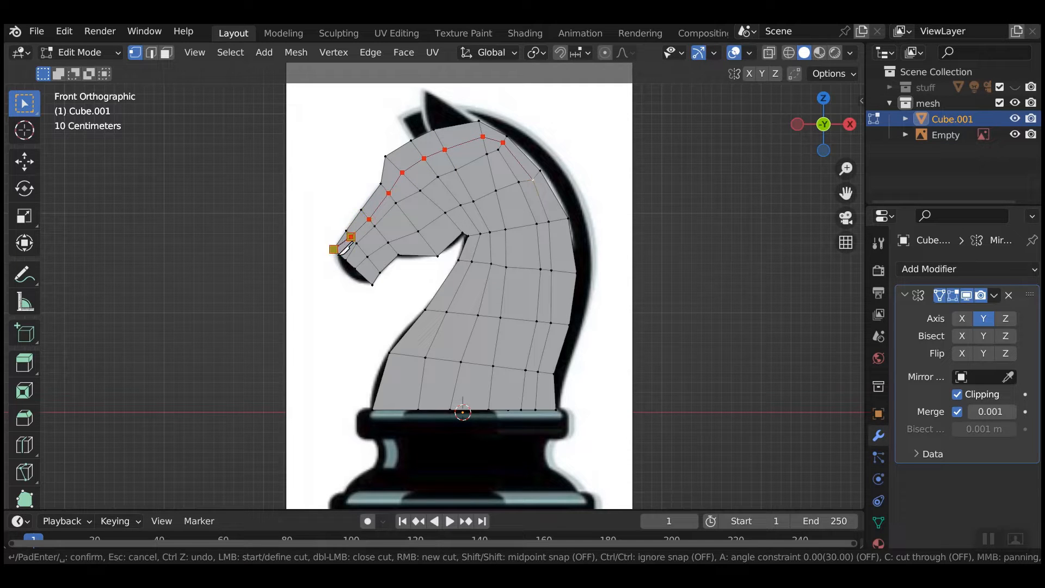
{"action": "scroll", "coordinate": [348, 247], "scroll_direction": "up", "scroll_amount": 3}
{"action": "middle_click_drag", "start_coordinate": [242, 216], "coordinate": [381, 181]}
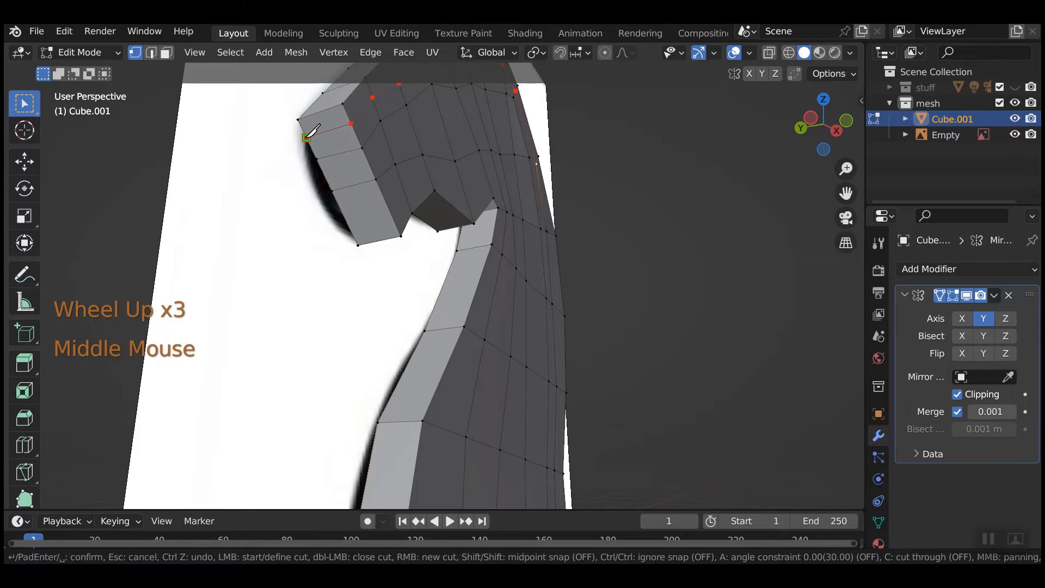
{"action": "key", "text": "Return"}
{"action": "scroll", "coordinate": [558, 238], "scroll_direction": "down", "scroll_amount": 3}
{"action": "mouse_move", "coordinate": [558, 238]}
{"action": "middle_mouse_down"}
{"action": "mouse_move", "coordinate": [537, 277]}
{"action": "mouse_move", "coordinate": [541, 249]}
{"action": "middle_mouse_up"}
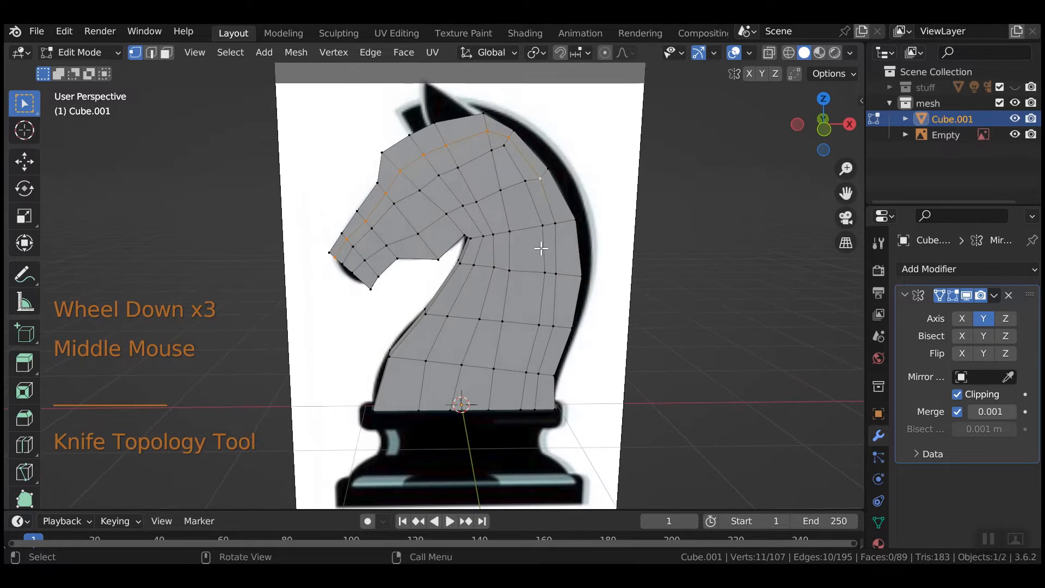
Step: Pull the column of three lower neck side faces outward along Y, using smooth proportional editing with a size of about 0.91 m
{"action": "left_click", "coordinate": [504, 144]}
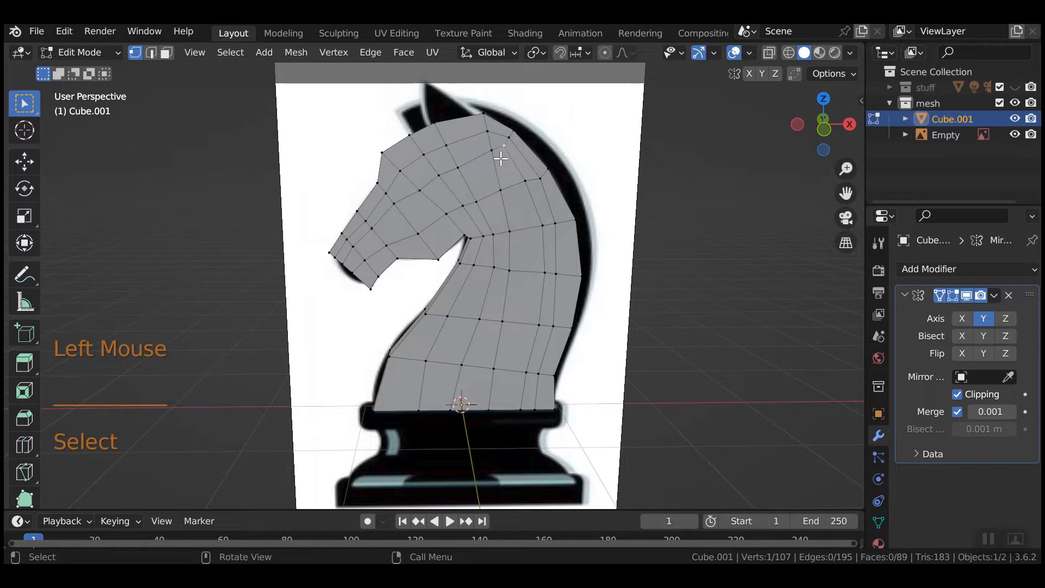
{"action": "scroll", "coordinate": [583, 236], "scroll_direction": "down", "scroll_amount": 2}
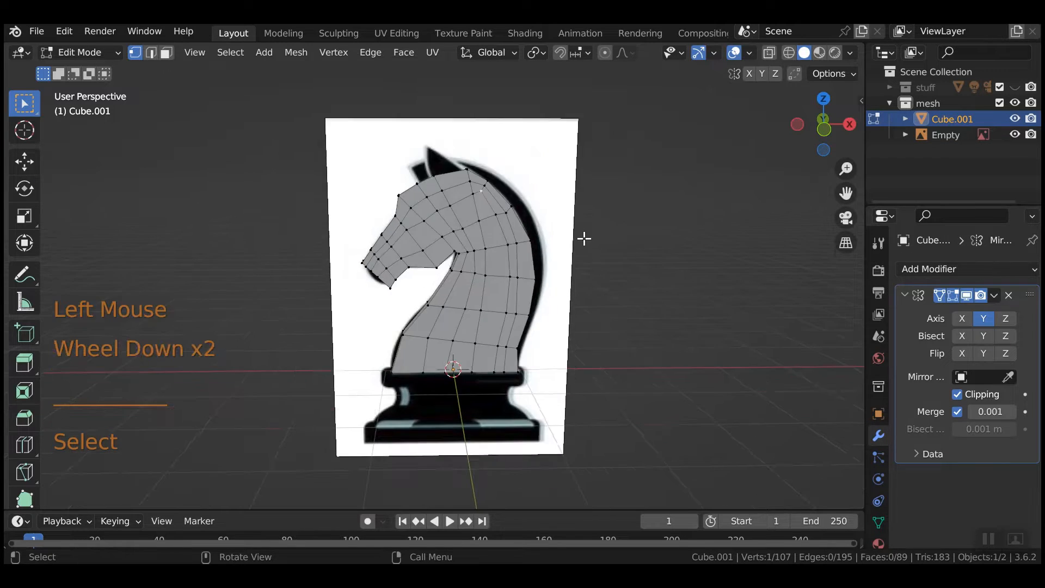
{"action": "key", "text": "KP_1"}
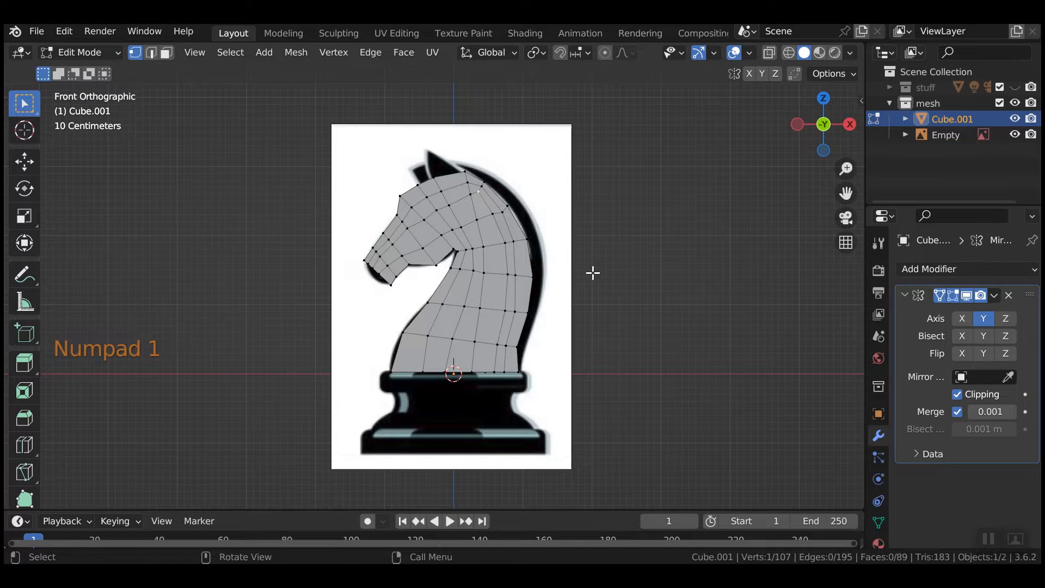
{"action": "left_click", "coordinate": [166, 52]}
{"action": "left_click", "coordinate": [460, 349]}
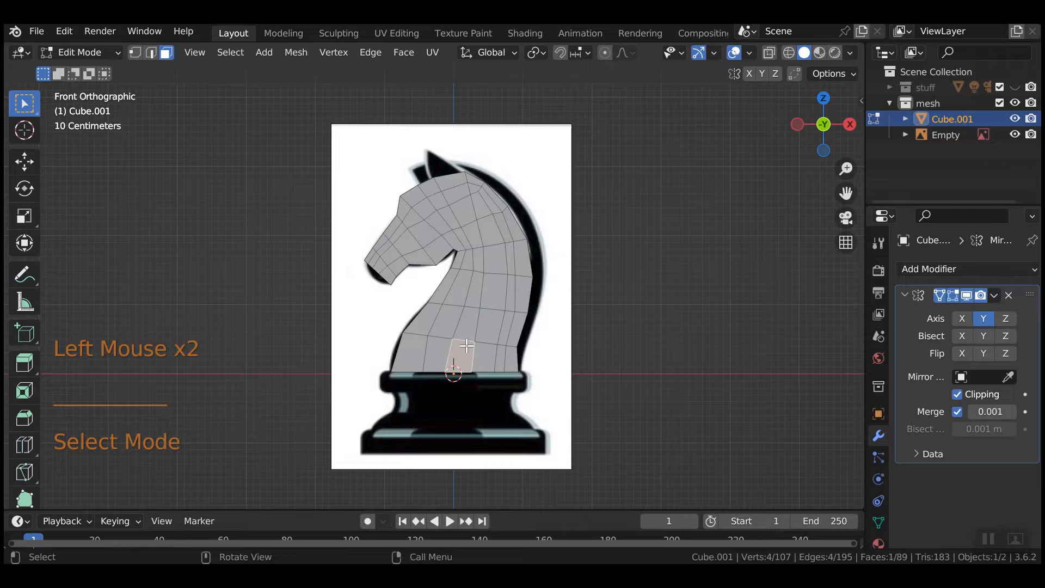
{"action": "left_click", "coordinate": [465, 318], "text": "shift"}
{"action": "left_click", "coordinate": [475, 289], "text": "shift"}
{"action": "middle_click_drag", "start_coordinate": [599, 338], "coordinate": [685, 324]}
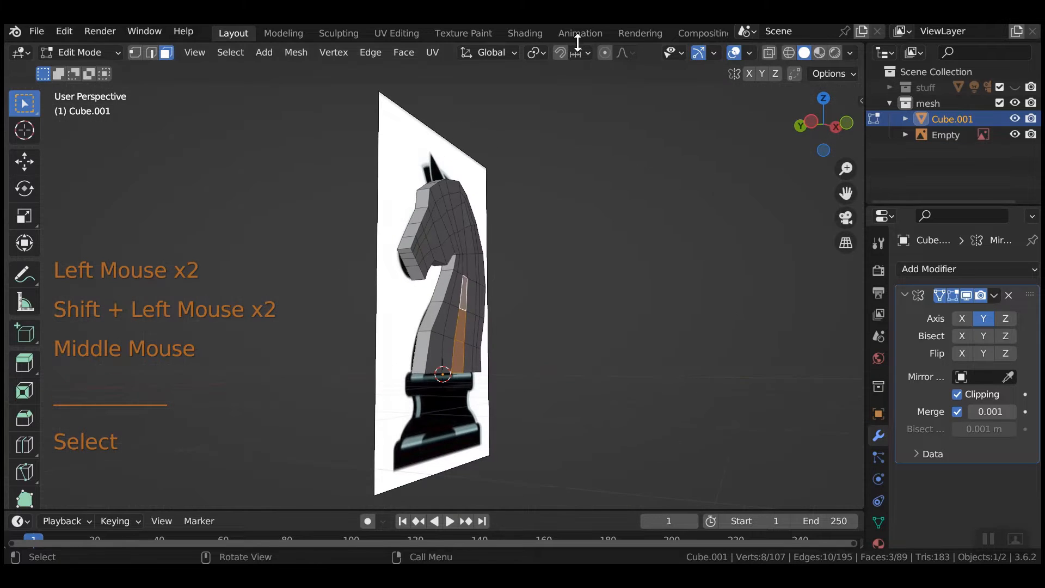
{"action": "left_click", "coordinate": [604, 53]}
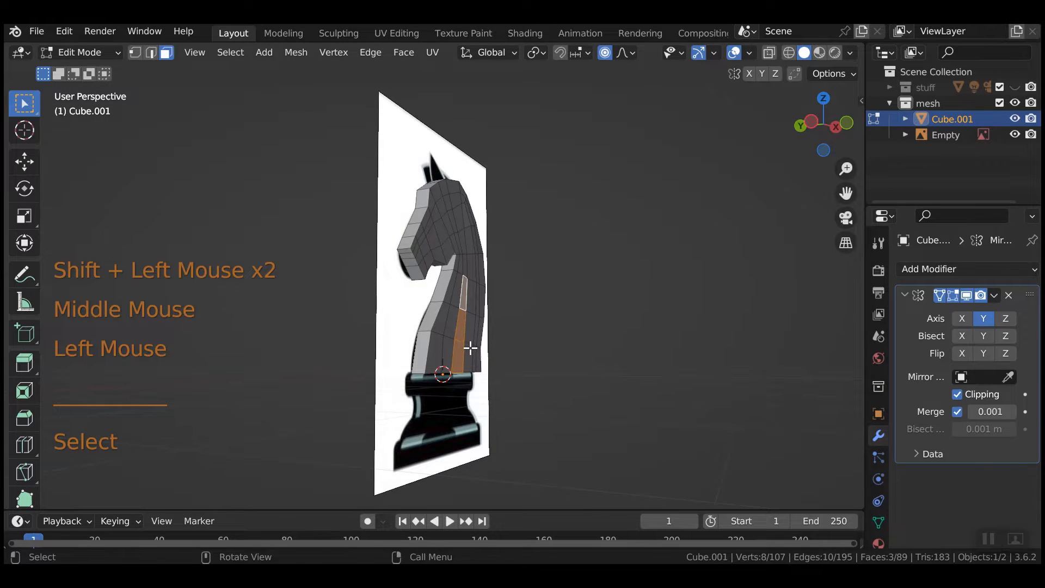
{"action": "key", "text": "g"}
{"action": "key", "text": "y"}
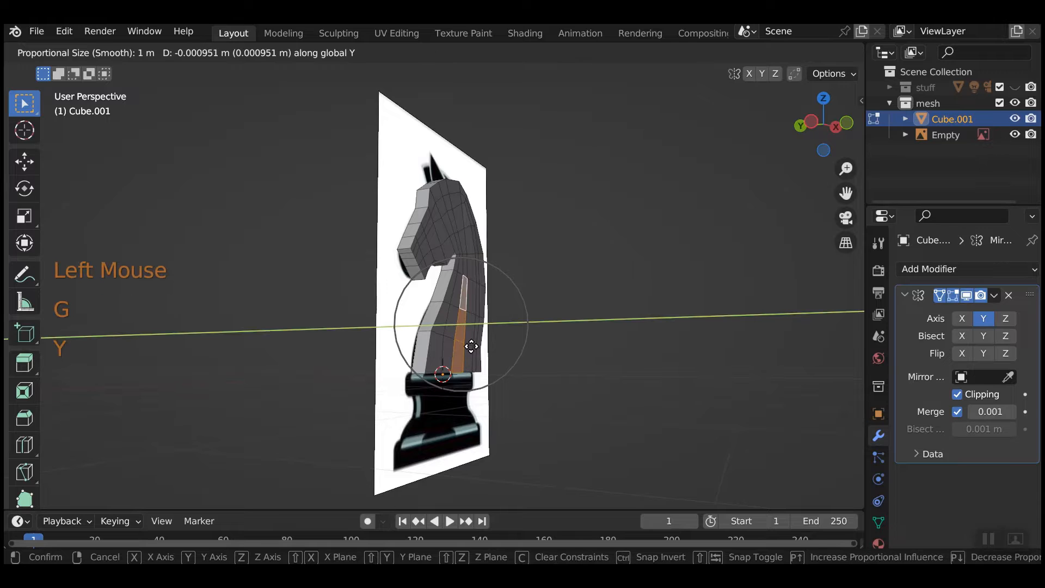
{"action": "scroll", "coordinate": [481, 348], "scroll_direction": "up", "scroll_amount": 1}
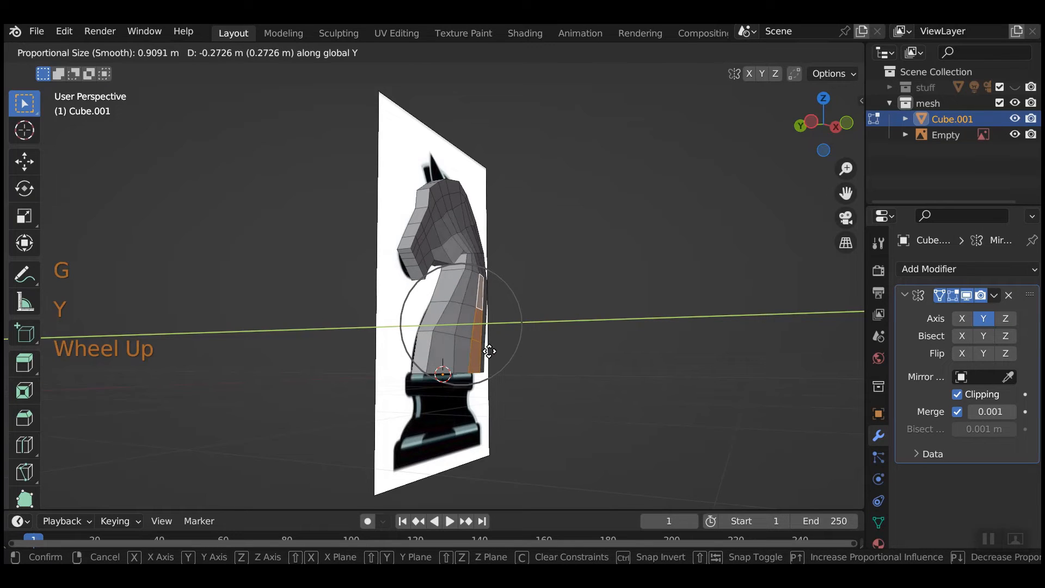
{"action": "left_click", "coordinate": [491, 351]}
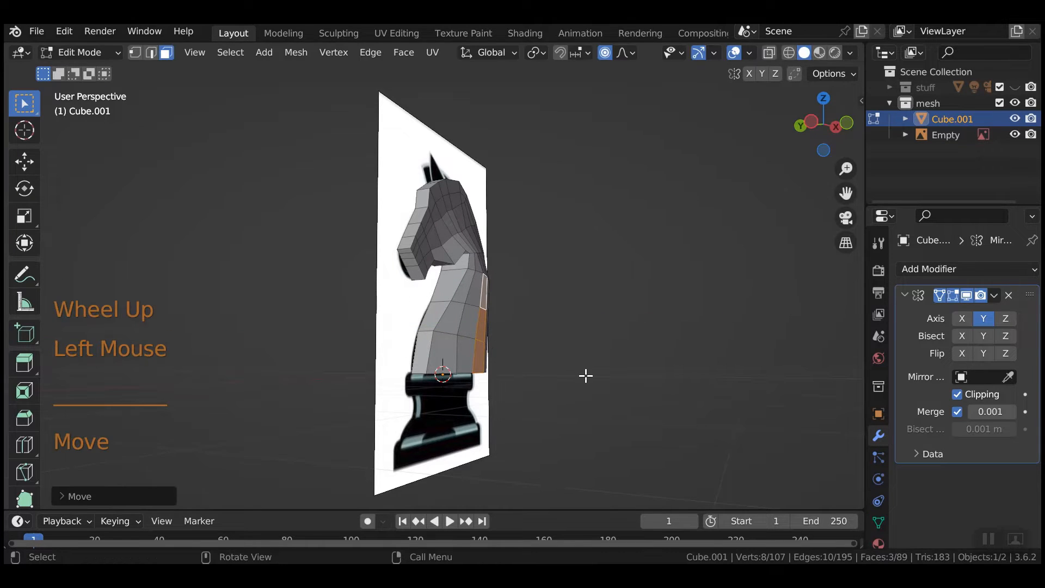
Step: Rotate the three neck side faces slightly about the X axis to swing their lower end outward
{"action": "key", "text": "r"}
{"action": "key", "text": "x"}
{"action": "left_click", "coordinate": [590, 360]}
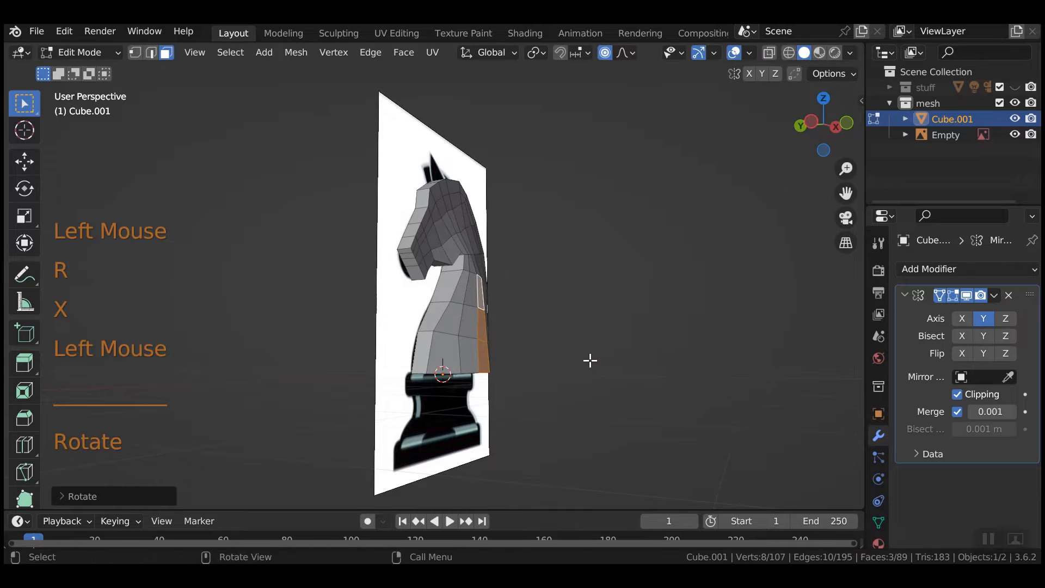
Step: Move the middle face of the neck column outward with a proportional size of about 0.75 m, and view the shape in Object Mode
{"action": "left_click", "coordinate": [480, 323]}
{"action": "key", "text": "g"}
{"action": "scroll", "coordinate": [492, 326], "scroll_direction": "up", "scroll_amount": 2}
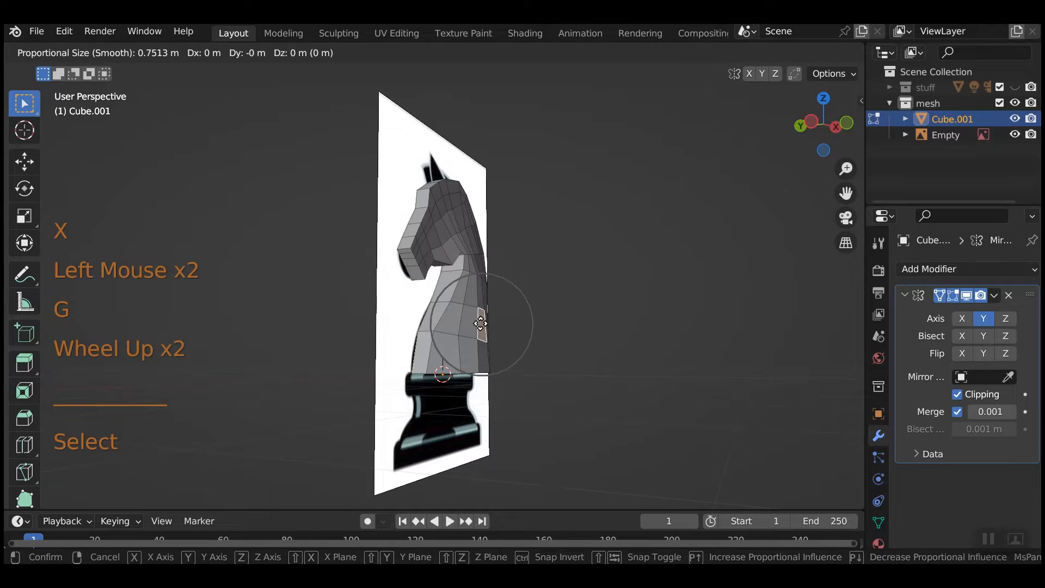
{"action": "left_click", "coordinate": [493, 326]}
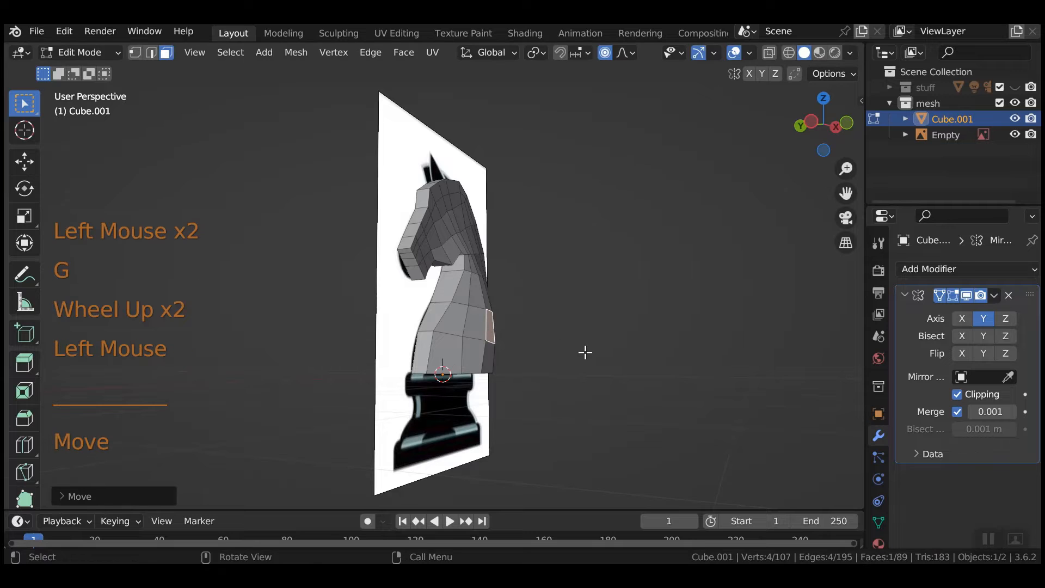
{"action": "middle_click_drag", "start_coordinate": [590, 354], "coordinate": [599, 397]}
{"action": "key", "text": "Tab"}
{"action": "left_click", "coordinate": [446, 238]}
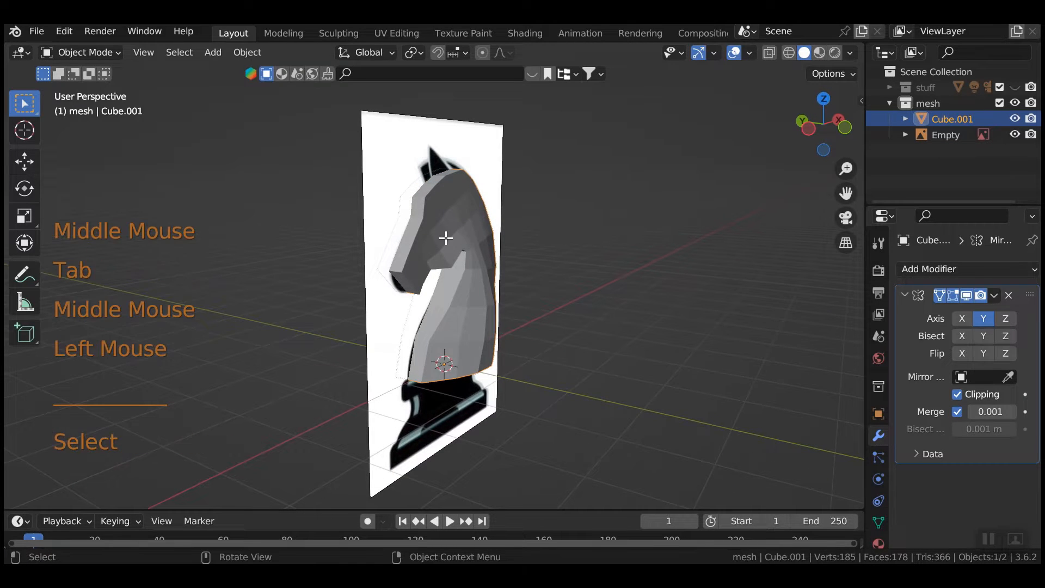
Step: Extrude the group of six cheek faces above the throat outward from the side of the head
{"action": "key", "text": "Tab"}
{"action": "left_click", "coordinate": [448, 231]}
{"action": "left_click", "coordinate": [450, 226]}
{"action": "middle_click_drag", "start_coordinate": [450, 227], "coordinate": [463, 256]}
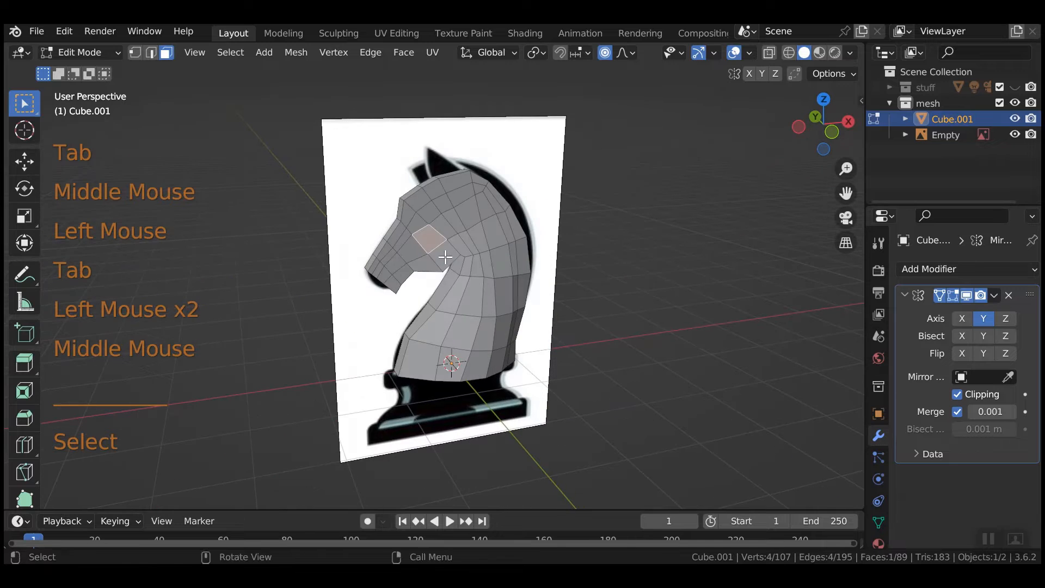
{"action": "left_click", "coordinate": [452, 251]}
{"action": "left_click", "coordinate": [448, 250]}
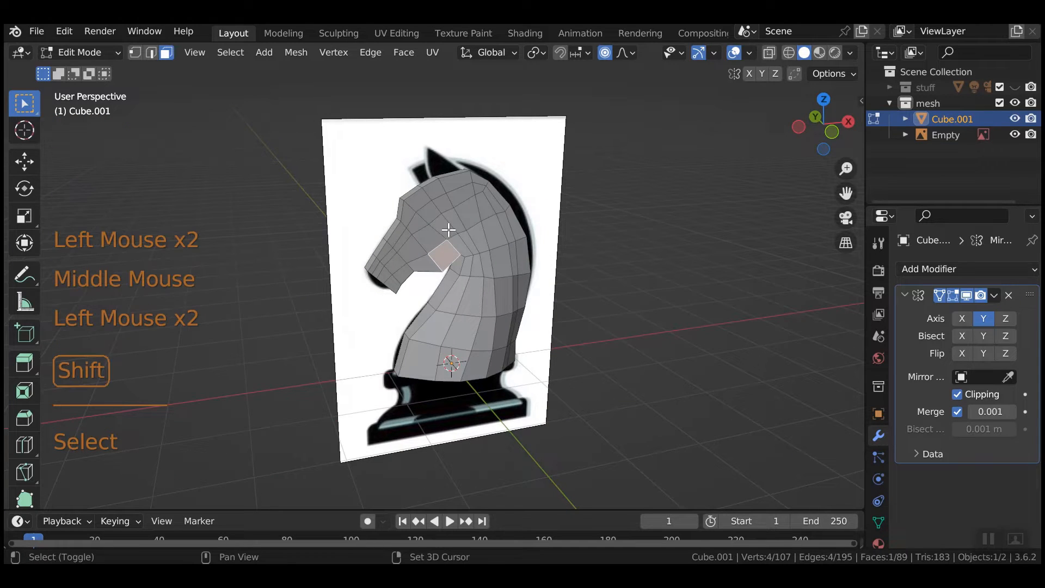
{"action": "left_click", "coordinate": [437, 235], "text": "shift"}
{"action": "left_click", "coordinate": [456, 222], "text": "shift"}
{"action": "left_click", "coordinate": [457, 231], "text": "shift"}
{"action": "left_click", "coordinate": [459, 239], "text": "shift"}
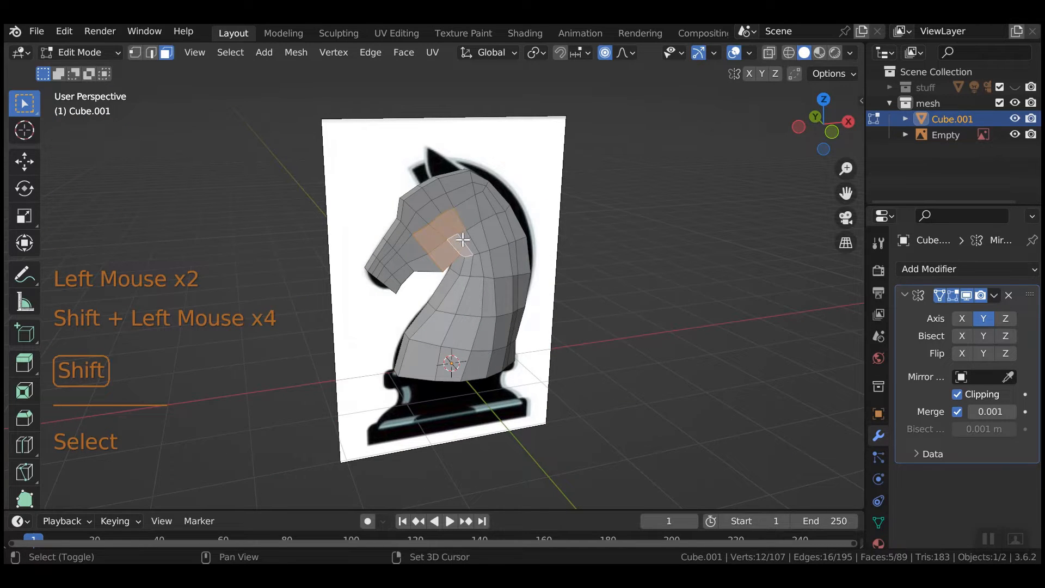
{"action": "left_click", "coordinate": [464, 248], "text": "shift"}
{"action": "middle_click_drag", "start_coordinate": [463, 247], "coordinate": [634, 442]}
{"action": "key", "text": "e"}
{"action": "left_click", "coordinate": [642, 304]}
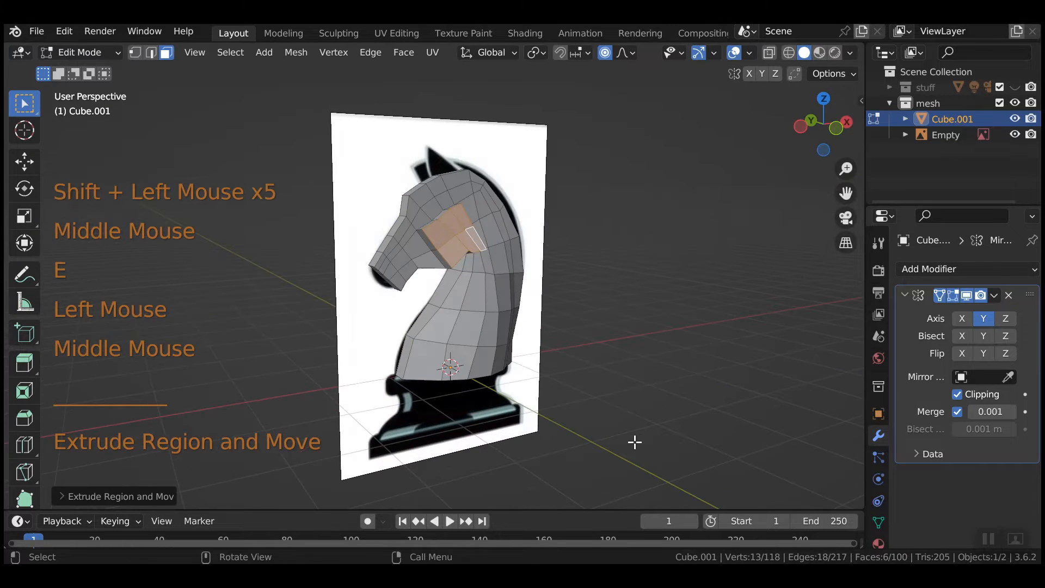
{"action": "key", "text": "s"}
{"action": "left_click", "coordinate": [583, 383]}
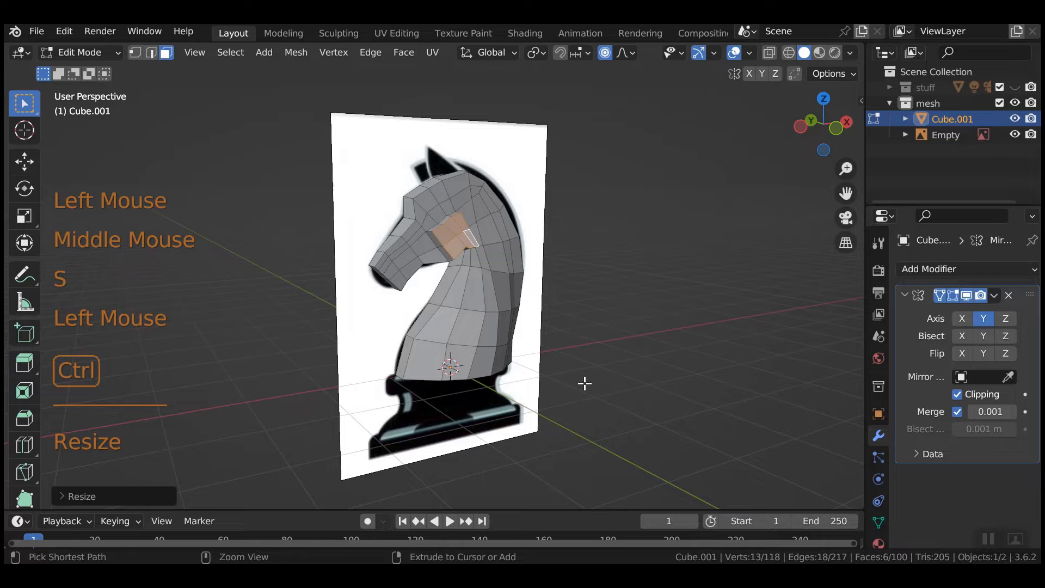
{"action": "key", "text": "ctrl+z"}
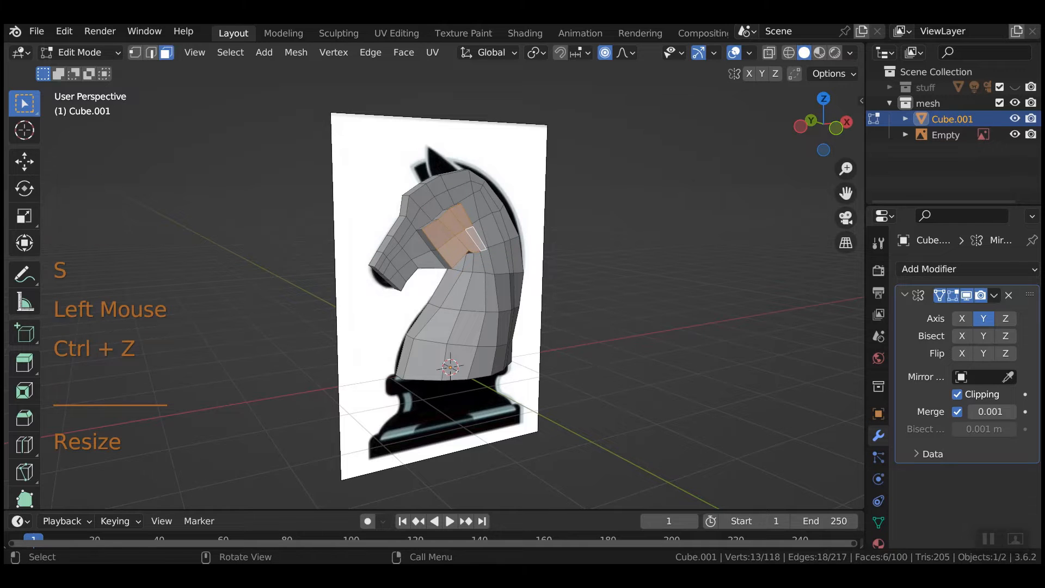
Step: Turn off proportional editing and scale down the extruded cheek faces to taper the cheek block
{"action": "key", "text": "s"}
{"action": "left_click", "coordinate": [651, 234]}
{"action": "key", "text": "s"}
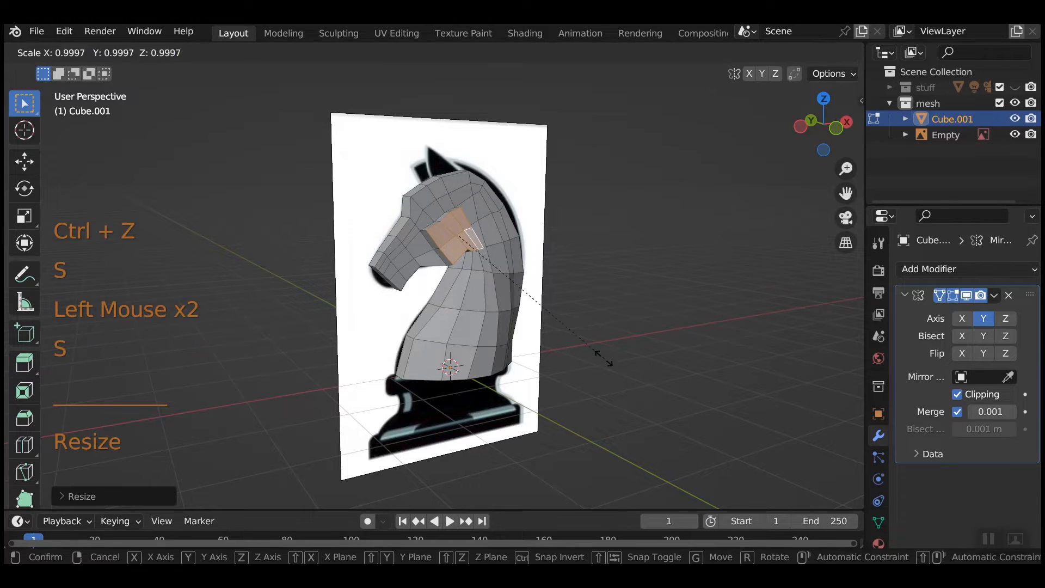
{"action": "left_click", "coordinate": [550, 311]}
{"action": "middle_click_drag", "start_coordinate": [550, 311], "coordinate": [571, 316]}
{"action": "middle_click_drag", "start_coordinate": [453, 359], "coordinate": [460, 289]}
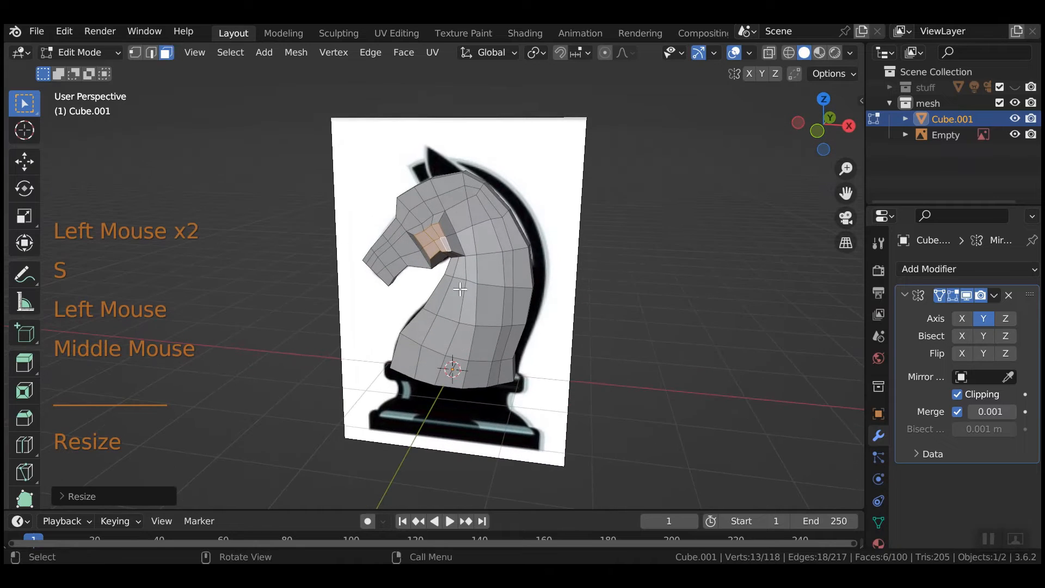
Step: Move the two base edges along the front of the cheek block forward toward the muzzle
{"action": "left_click", "coordinate": [151, 52]}
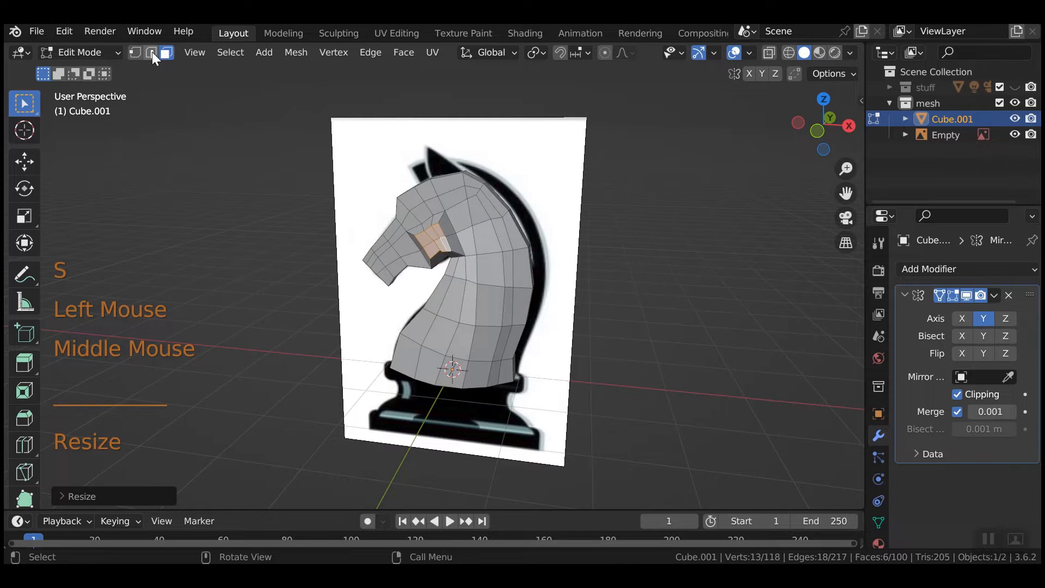
{"action": "double_click", "coordinate": [419, 247]}
{"action": "left_click", "coordinate": [463, 270], "text": "shift"}
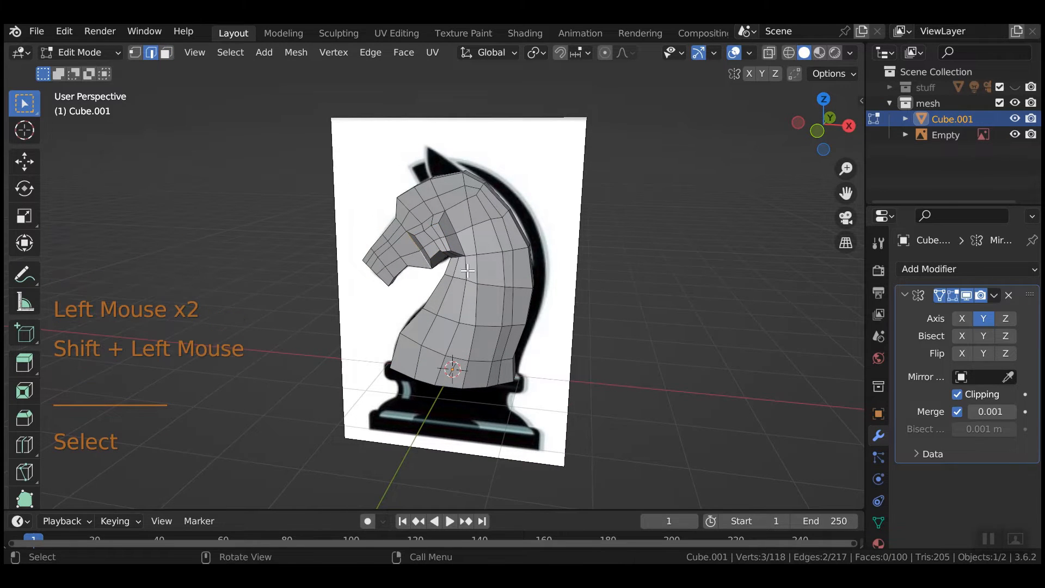
{"action": "key", "text": "g"}
{"action": "left_click", "coordinate": [460, 270]}
Step: Scale the two vertices at the cheek block's upper front corner closer together and shift them slightly back and down
{"action": "left_click", "coordinate": [137, 52]}
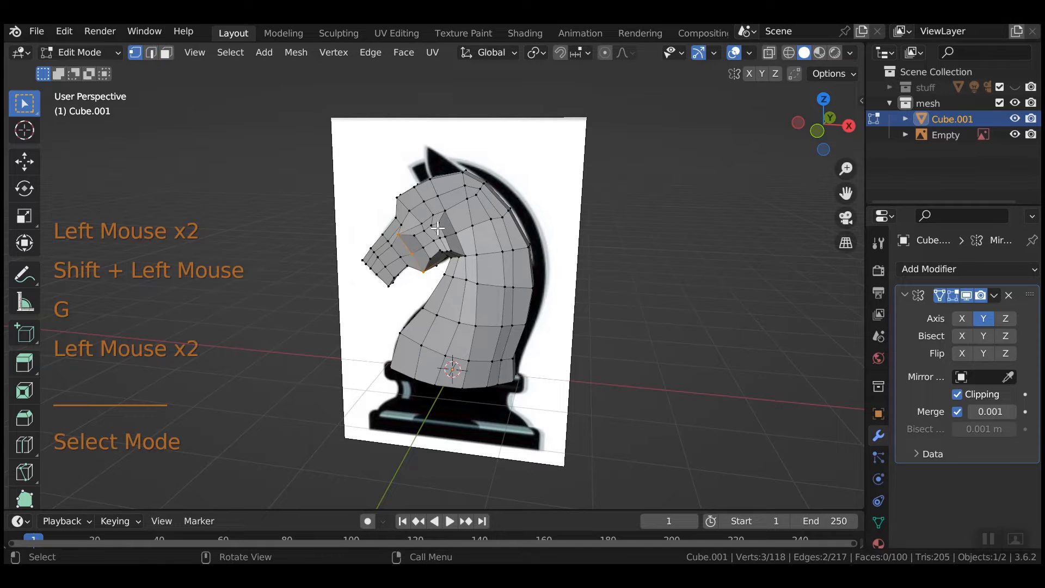
{"action": "left_click_drag", "start_coordinate": [393, 230], "coordinate": [418, 241]}
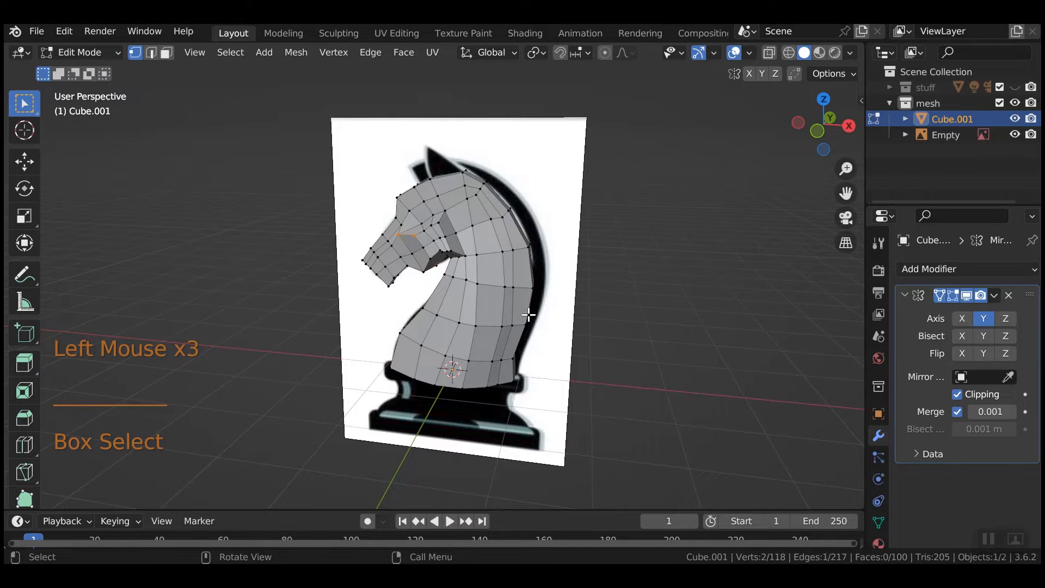
{"action": "key", "text": "s"}
{"action": "left_click", "coordinate": [482, 287]}
{"action": "key", "text": "g"}
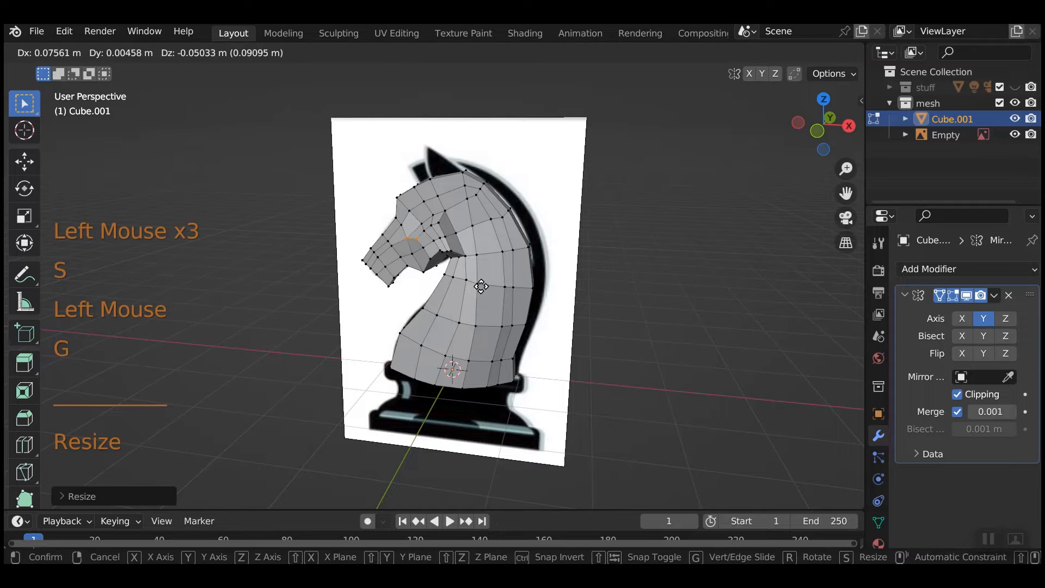
{"action": "left_click", "coordinate": [481, 287]}
Step: Move the four outer vertices along the rear of the cheek block back toward the neck along X
{"action": "left_click", "coordinate": [439, 224]}
{"action": "left_click", "coordinate": [450, 250], "text": "shift"}
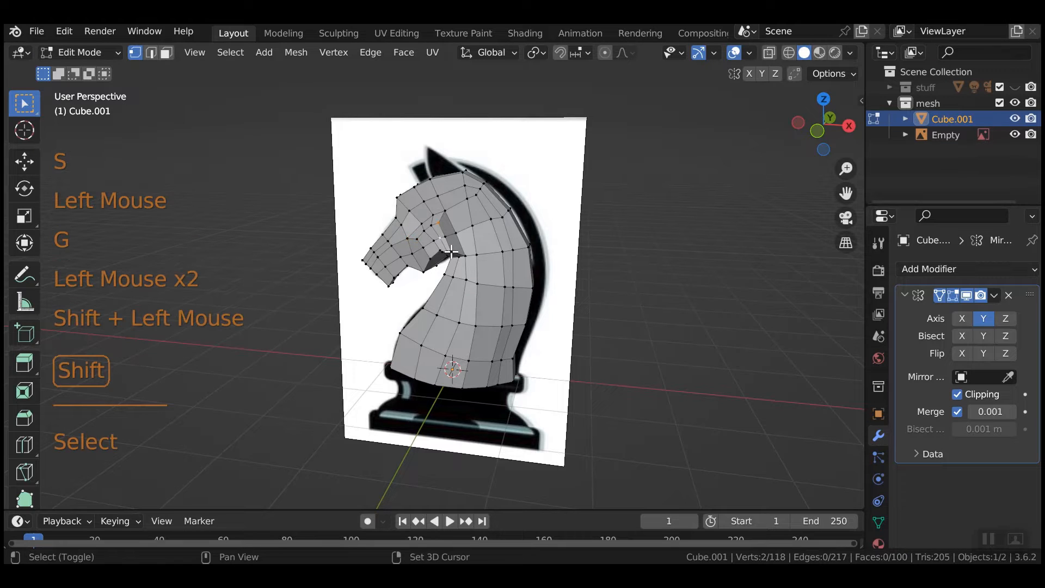
{"action": "left_click", "coordinate": [450, 246], "text": "shift"}
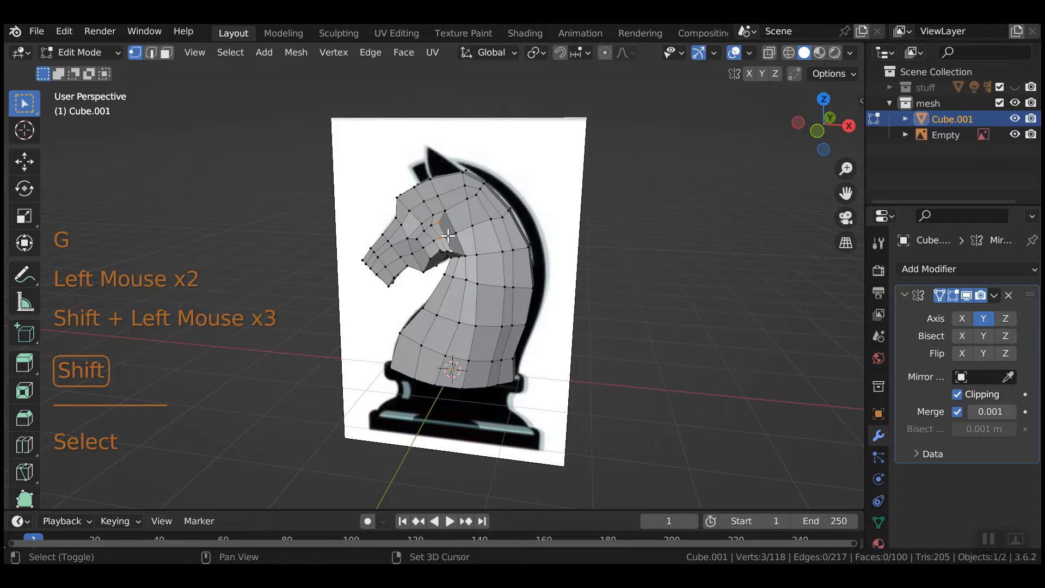
{"action": "key", "text": "g"}
{"action": "key", "text": "x"}
{"action": "left_click", "coordinate": [518, 258]}
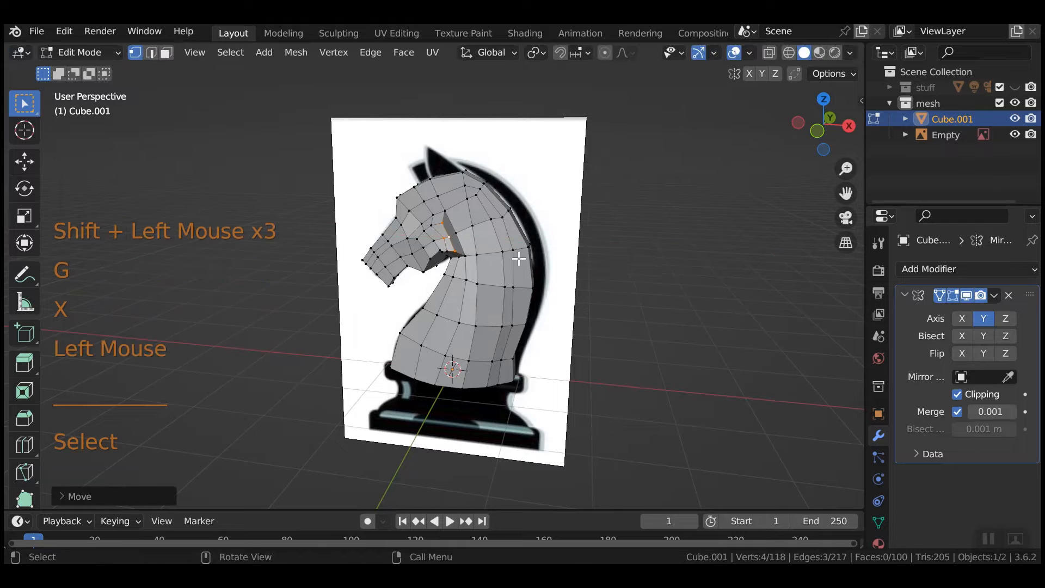
Step: Smooth the vertices across the rear and underside of the cheek, then include the remaining rear corner vertex and smooth the group again
{"action": "key", "text": "c"}
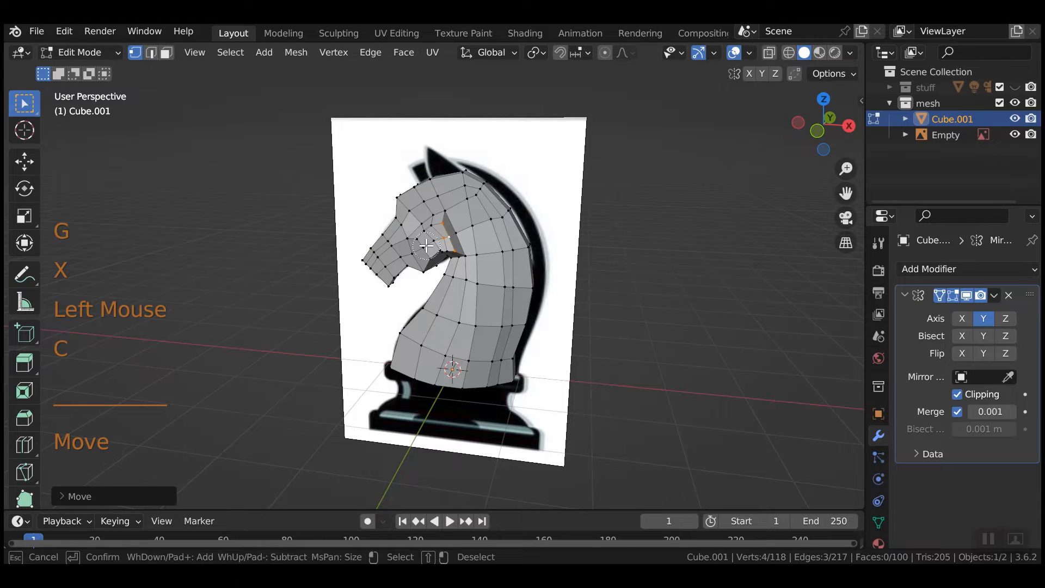
{"action": "left_click", "coordinate": [432, 239]}
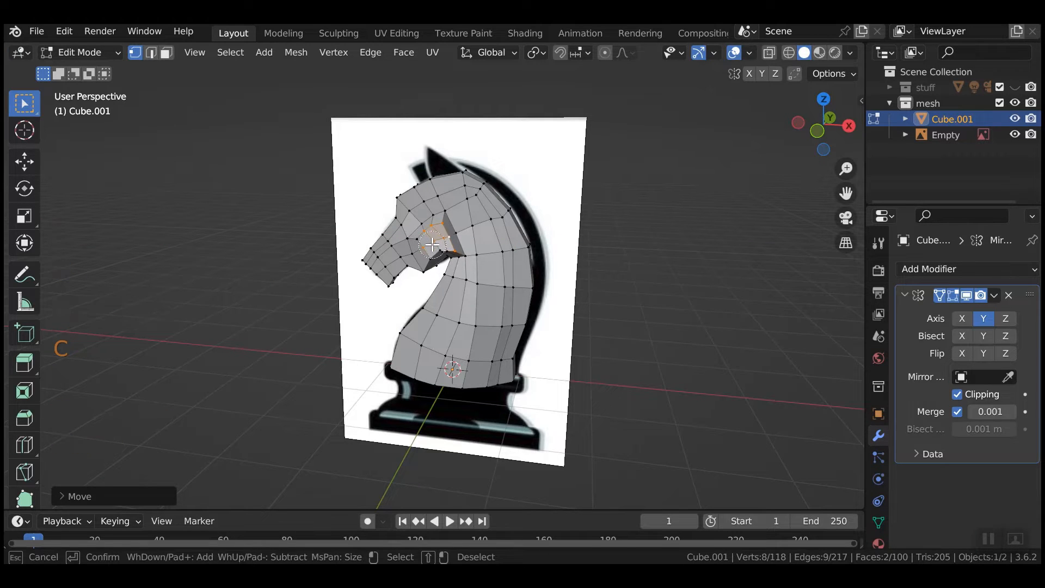
{"action": "key", "text": "Tab"}
{"action": "right_click", "coordinate": [668, 284]}
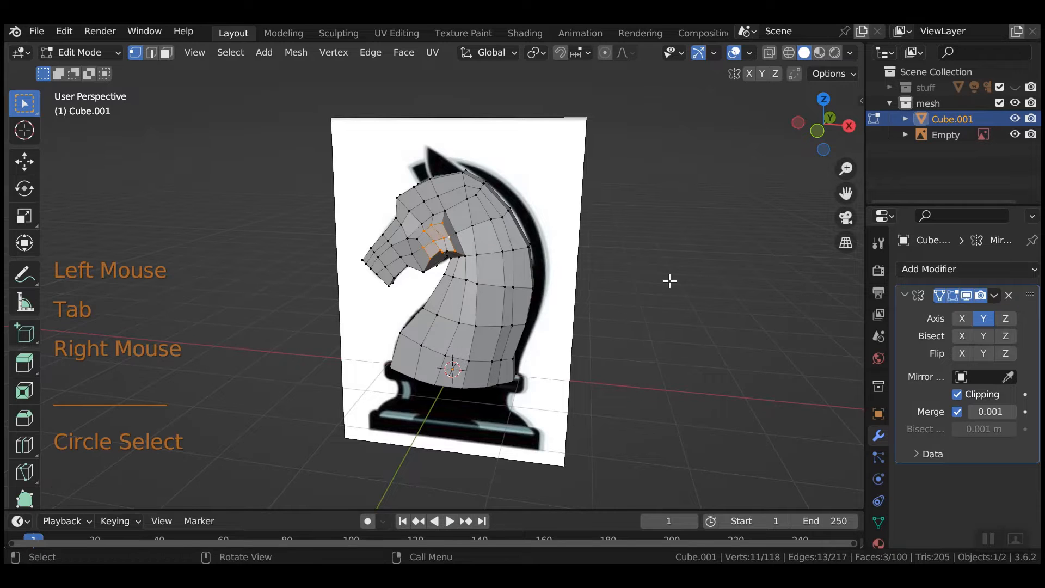
{"action": "right_click", "coordinate": [669, 279]}
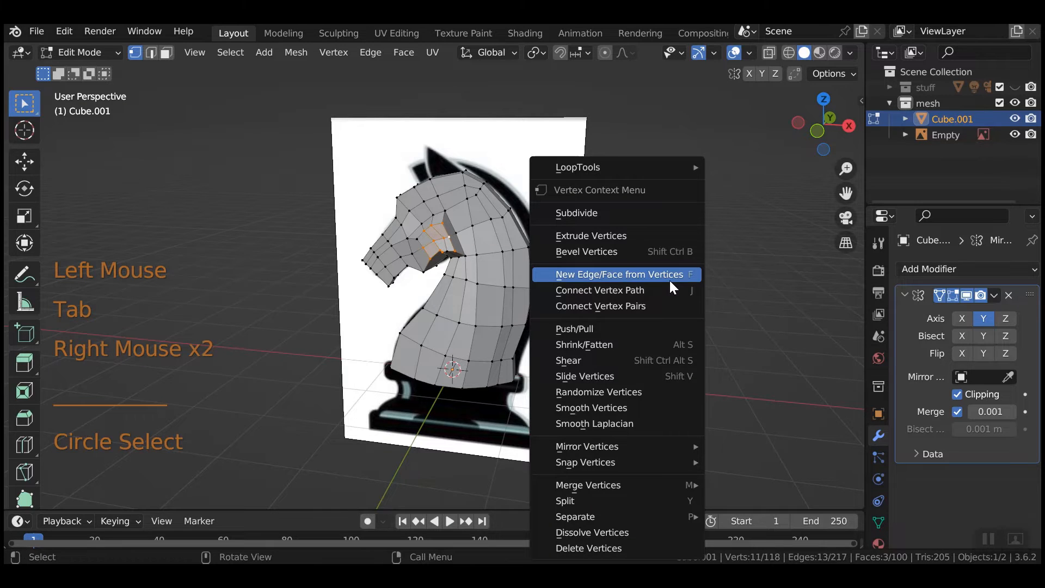
{"action": "left_click", "coordinate": [640, 409]}
{"action": "right_click", "coordinate": [678, 349]}
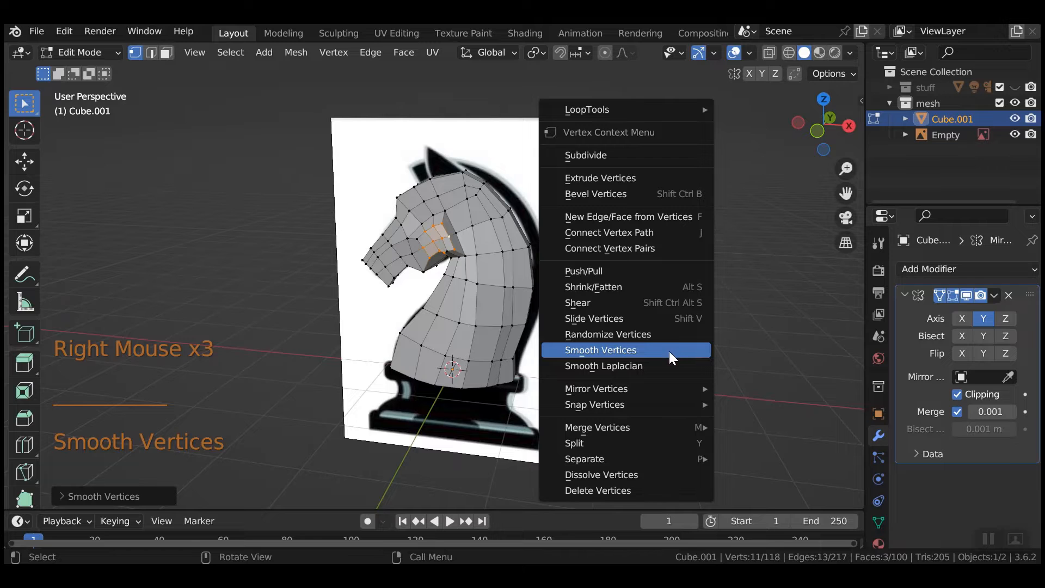
{"action": "left_click", "coordinate": [449, 250], "text": "shift"}
{"action": "right_click", "coordinate": [633, 268]}
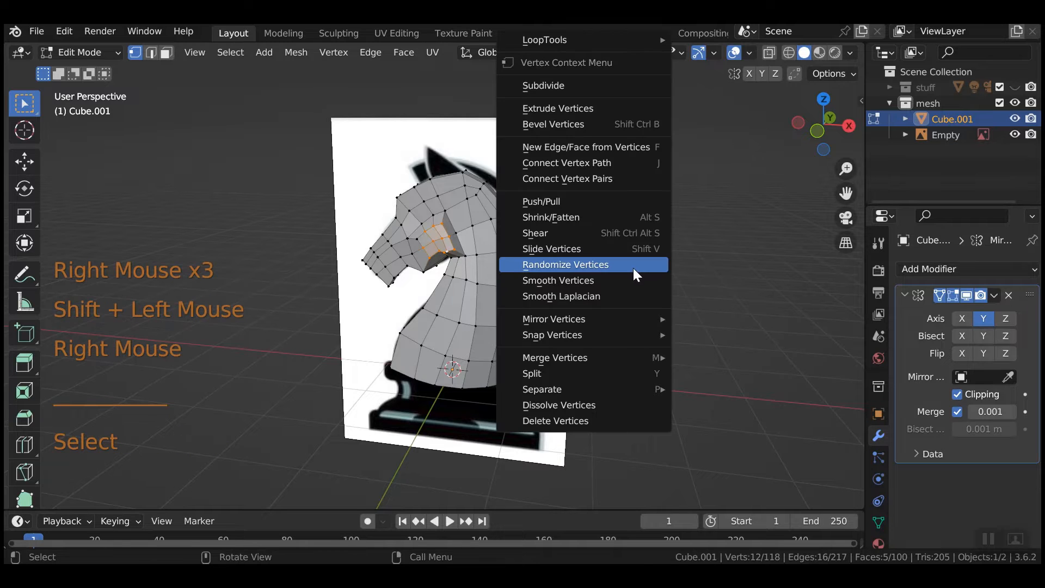
{"action": "left_click", "coordinate": [620, 278]}
Step: Move the two vertices of the short edge on the cheek's rear underside slightly forward and down
{"action": "middle_click_drag", "start_coordinate": [592, 321], "coordinate": [683, 305]}
{"action": "scroll", "coordinate": [615, 305], "scroll_direction": "up", "scroll_amount": 4}
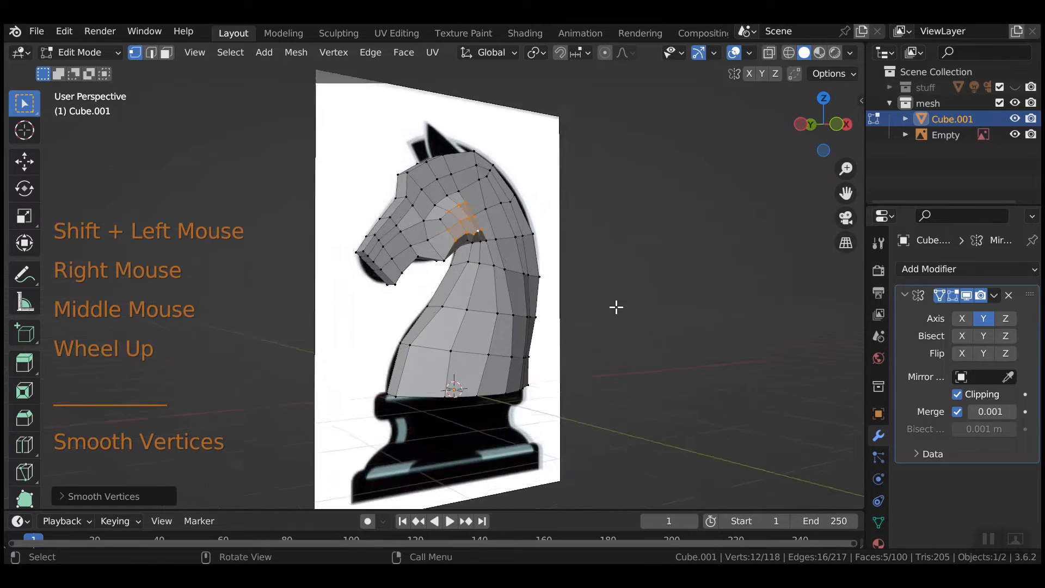
{"action": "left_click", "coordinate": [493, 191]}
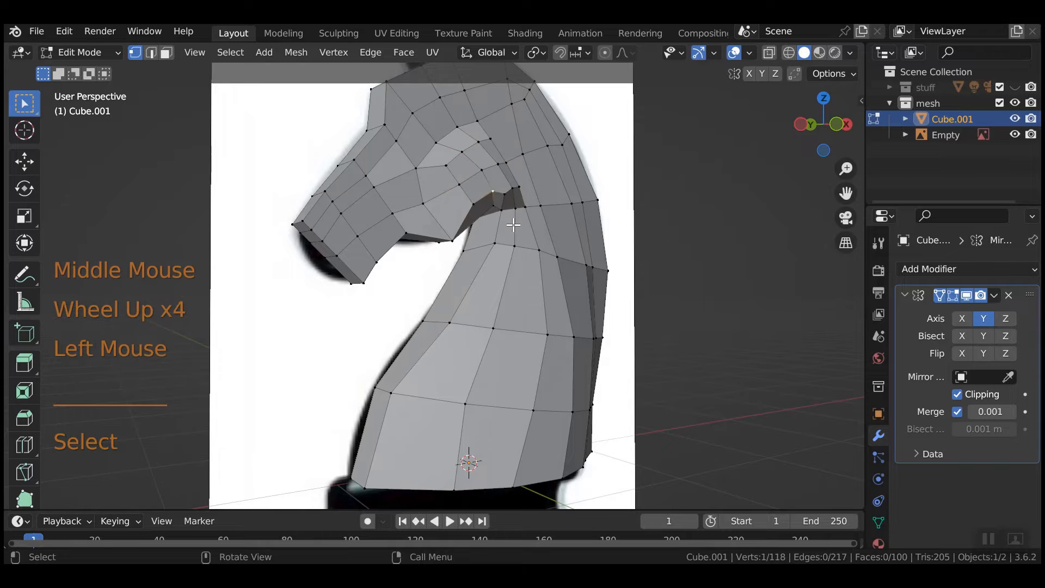
{"action": "left_click", "coordinate": [494, 201], "text": "shift"}
{"action": "key", "text": "g"}
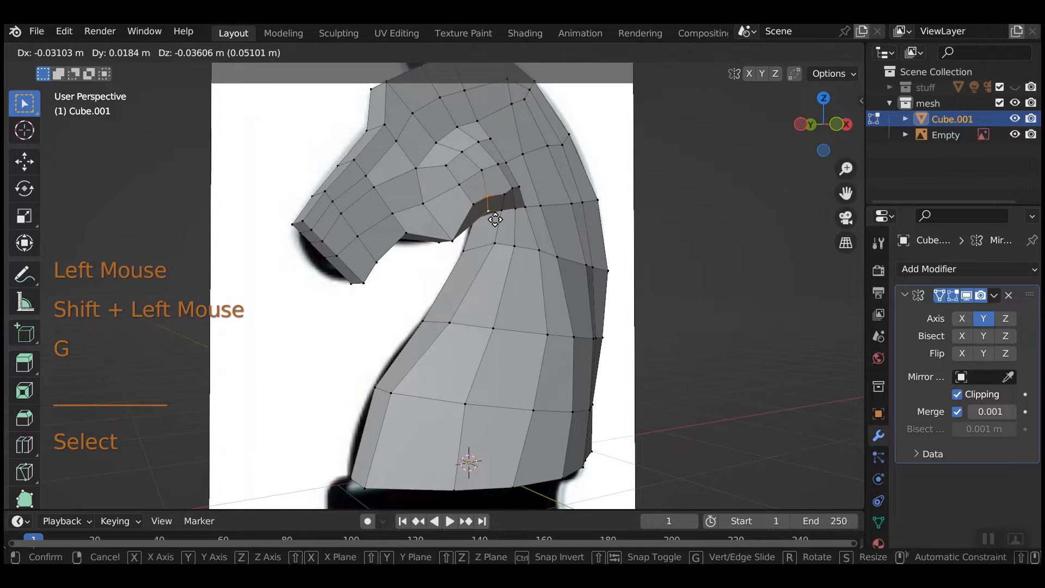
{"action": "left_click", "coordinate": [492, 218]}
Step: Shift the two neighbouring vertices under the jaw, where it meets the throat, slightly down and forward
{"action": "middle_click_drag", "start_coordinate": [493, 217], "coordinate": [496, 294]}
{"action": "left_click", "coordinate": [471, 223]}
{"action": "left_click", "coordinate": [482, 218], "text": "shift"}
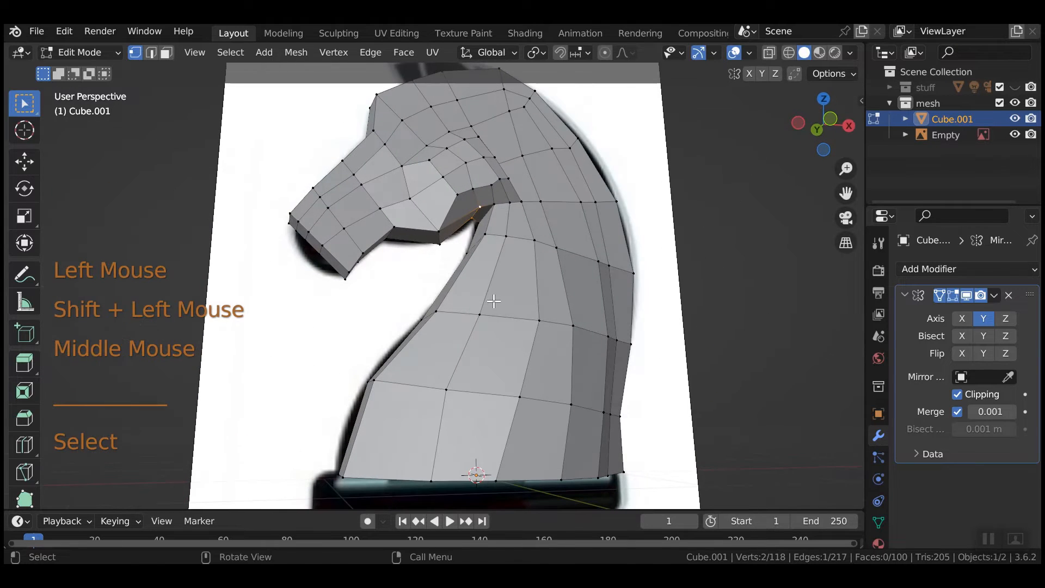
{"action": "key", "text": "g"}
{"action": "left_click", "coordinate": [491, 307]}
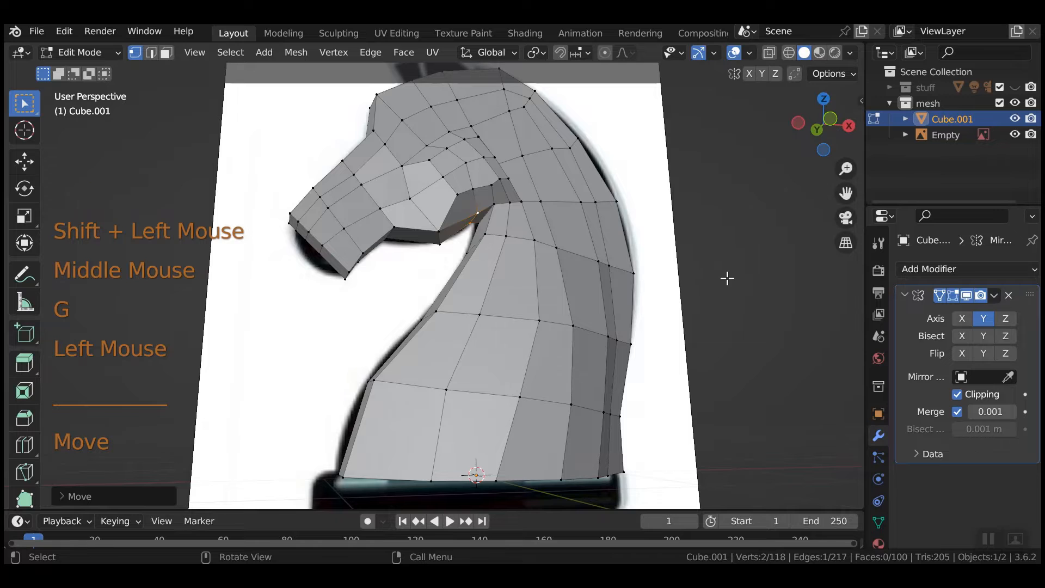
Step: Add a centred loop cut through the strip beside the mirror plane around the head and neck, and switch to face selection
{"action": "key", "text": "Tab"}
{"action": "middle_click_drag", "start_coordinate": [707, 287], "coordinate": [438, 259]}
{"action": "scroll", "coordinate": [643, 332], "scroll_direction": "down", "scroll_amount": 2}
{"action": "key", "text": "Tab"}
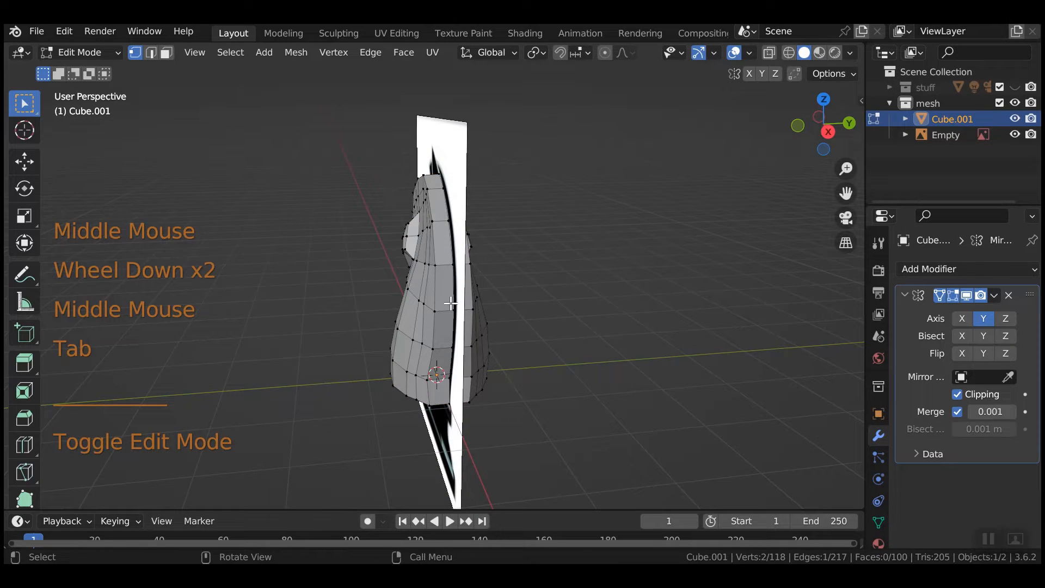
{"action": "key", "text": "ctrl+r"}
{"action": "left_click", "coordinate": [443, 270]}
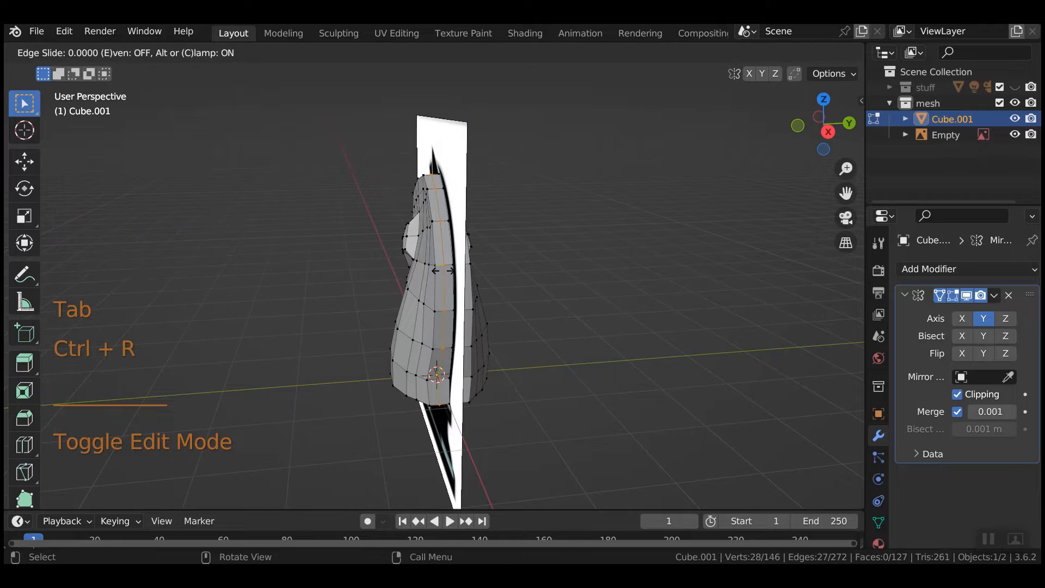
{"action": "left_click", "coordinate": [443, 271]}
{"action": "middle_click_drag", "start_coordinate": [443, 271], "coordinate": [700, 369]}
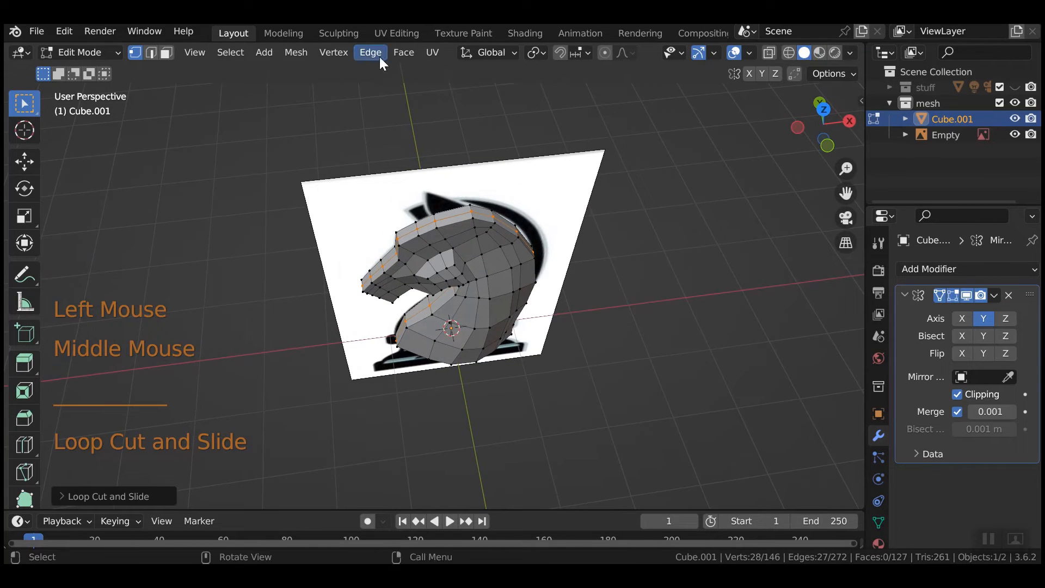
{"action": "left_click", "coordinate": [165, 52]}
{"action": "left_click", "coordinate": [425, 221]}
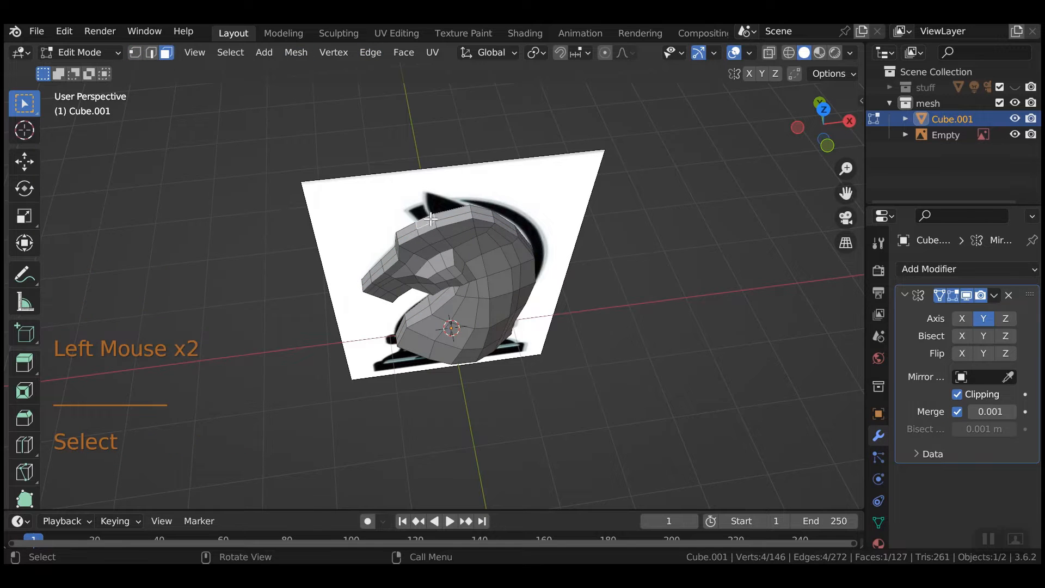
{"action": "left_click", "coordinate": [474, 215], "text": "shift"}
{"action": "left_click", "coordinate": [476, 216], "text": "shift"}
{"action": "middle_click_drag", "start_coordinate": [616, 266], "coordinate": [541, 240]}
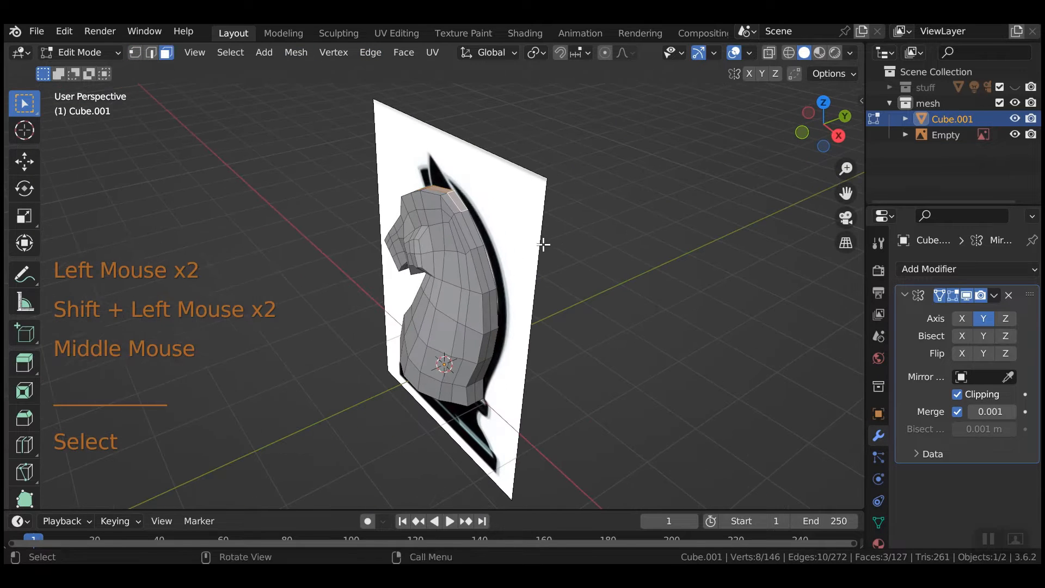
{"action": "left_click", "coordinate": [477, 235], "text": "shift"}
{"action": "left_click", "coordinate": [484, 262], "text": "shift"}
{"action": "left_click", "coordinate": [492, 302], "text": "shift"}
{"action": "left_click", "coordinate": [492, 326], "text": "shift"}
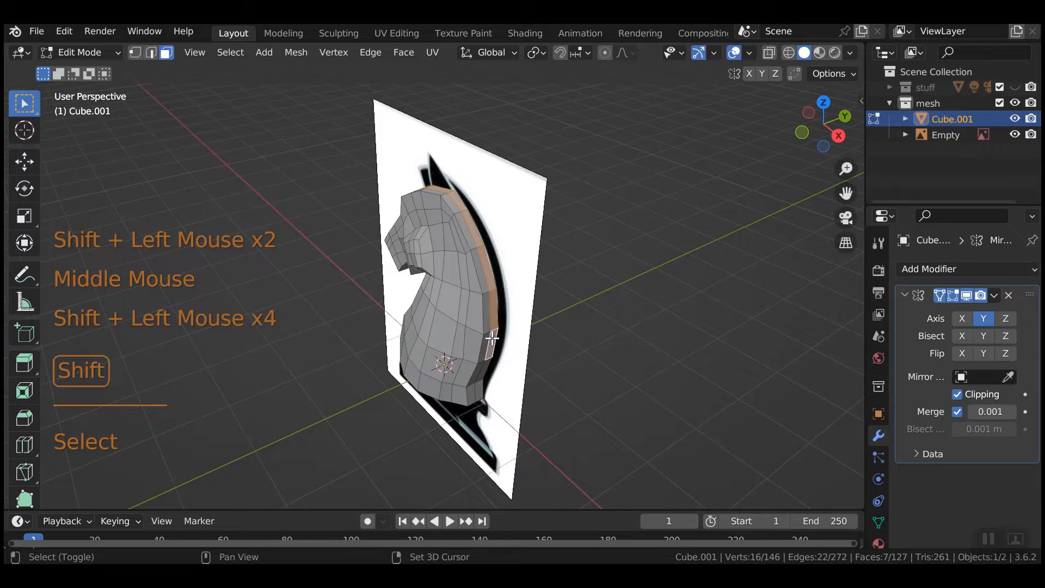
{"action": "mouse_move", "coordinate": [492, 326]}
{"action": "middle_mouse_down"}
{"action": "mouse_move", "coordinate": [648, 319]}
{"action": "mouse_move", "coordinate": [508, 322]}
{"action": "middle_mouse_up"}
{"action": "left_click", "coordinate": [506, 327], "text": "shift"}
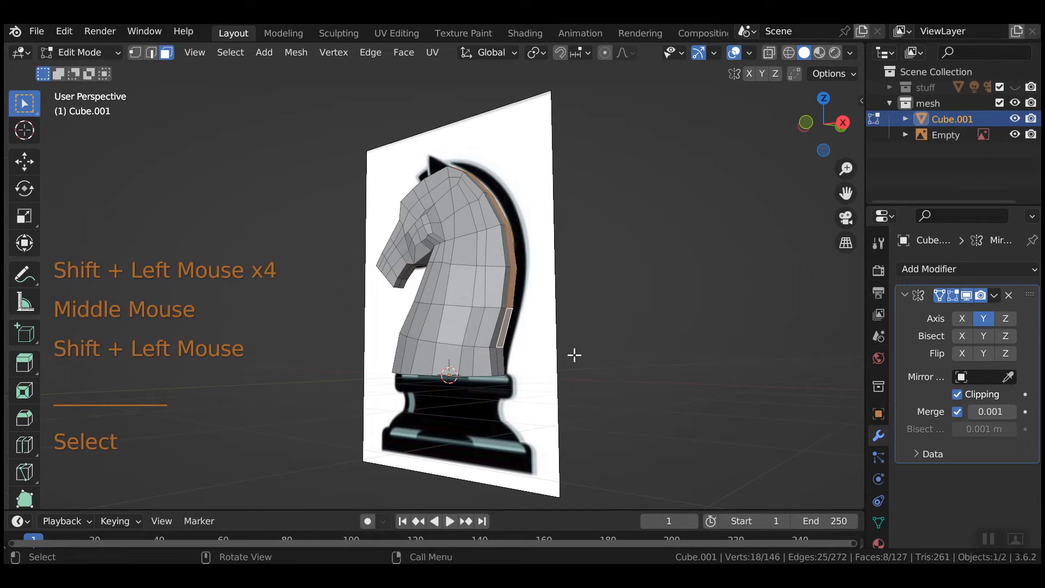
{"action": "middle_click_drag", "start_coordinate": [571, 354], "coordinate": [719, 346]}
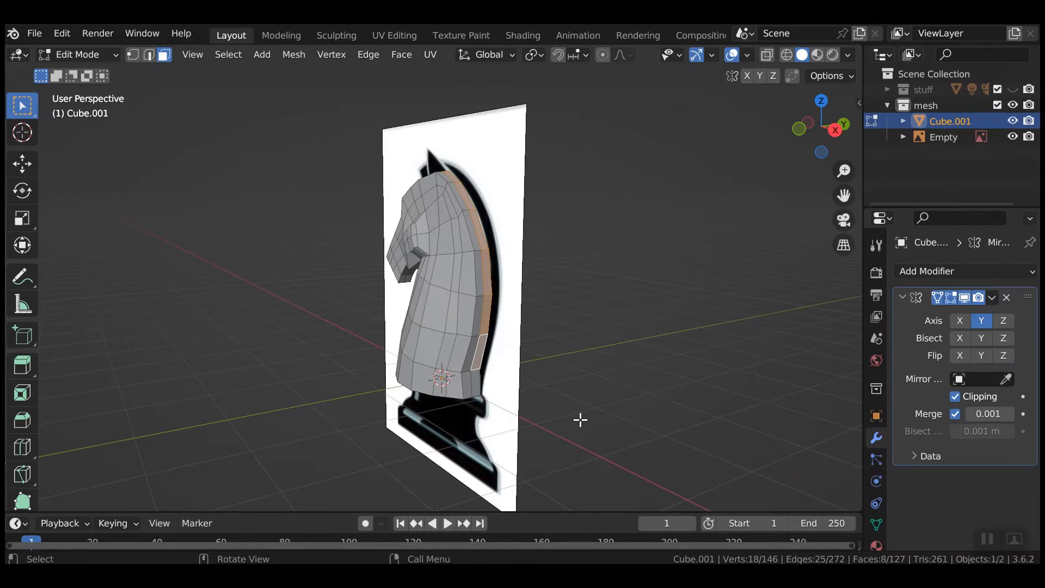
{"action": "left_click", "coordinate": [577, 417]}
{"action": "key", "text": "KP_1"}
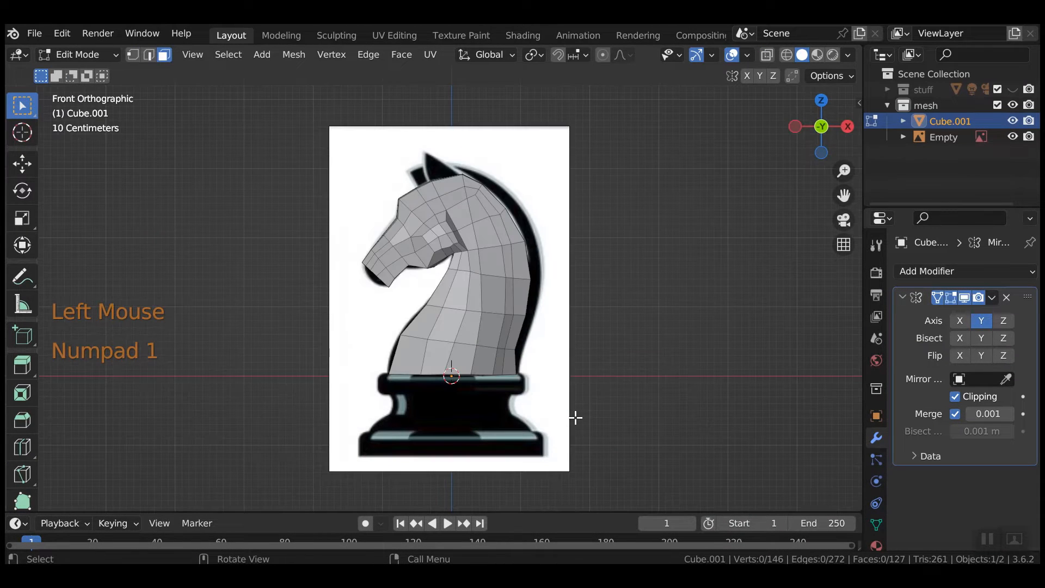
{"action": "key", "text": "e"}
{"action": "left_click", "coordinate": [584, 396]}
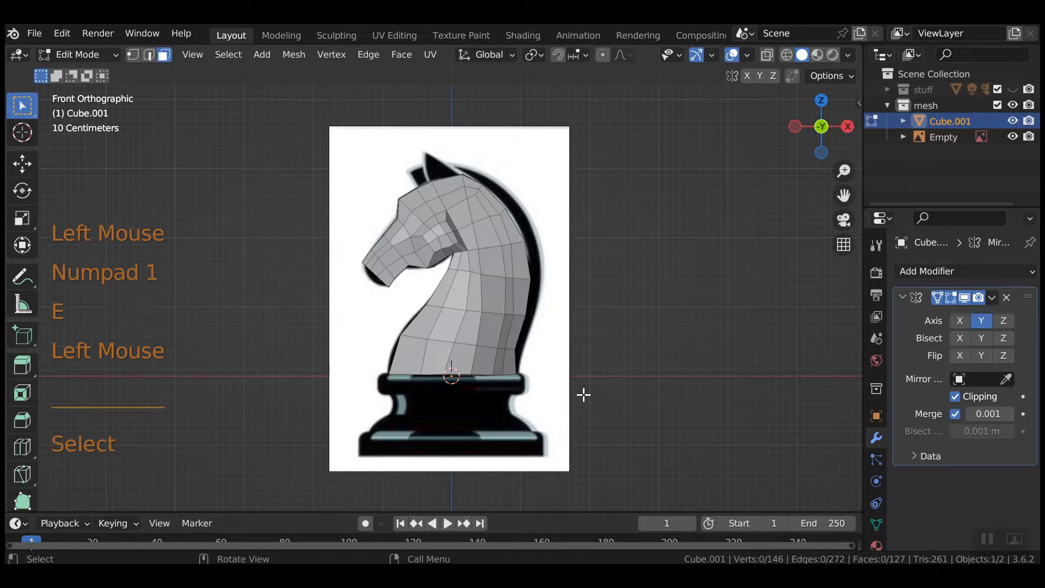
{"action": "key", "text": "alt+s"}
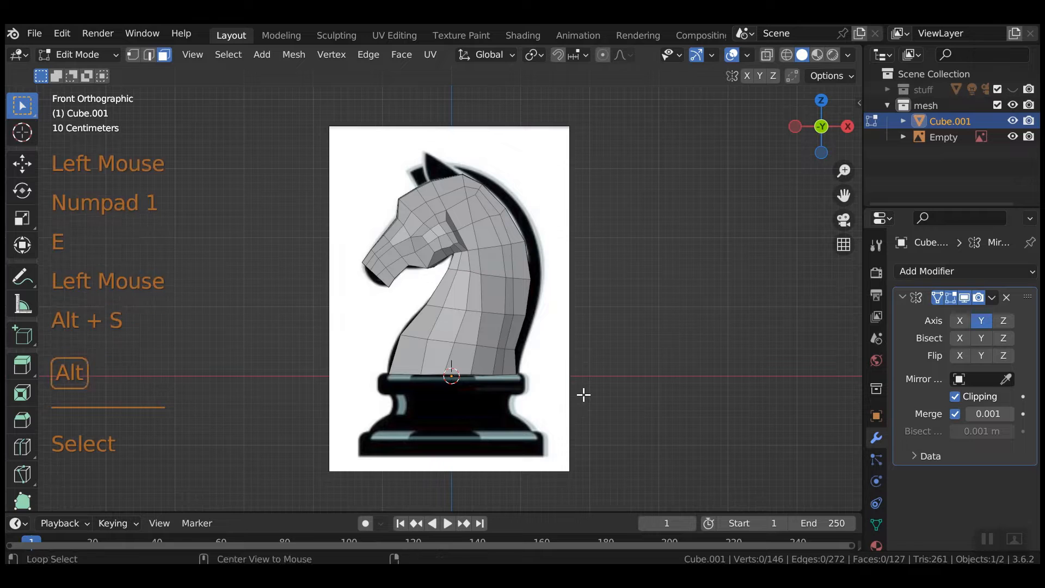
{"action": "key", "text": "alt+s"}
{"action": "left_click", "coordinate": [578, 299]}
{"action": "key", "text": "e"}
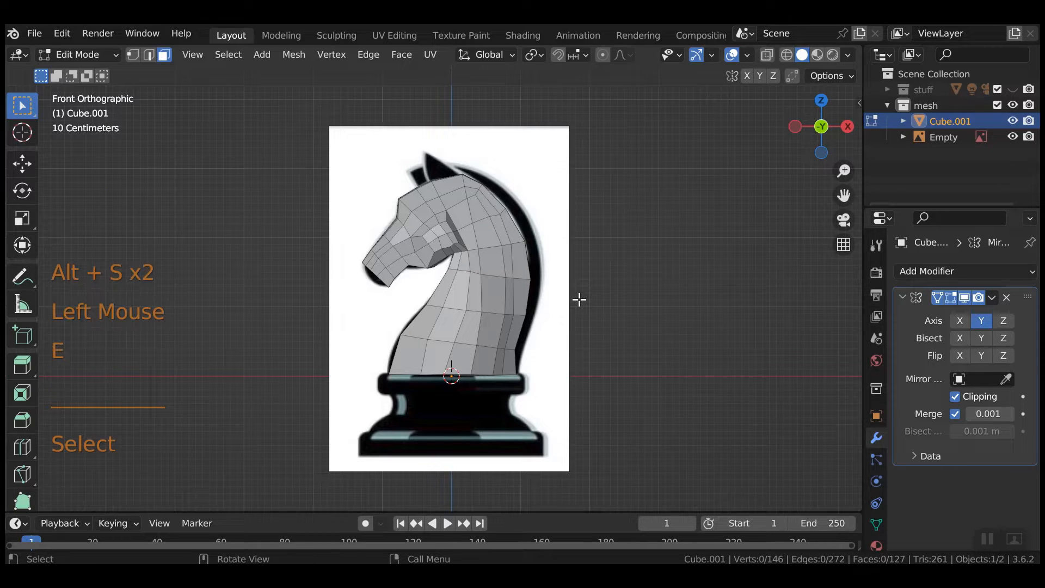
{"action": "left_click", "coordinate": [578, 299]}
{"action": "key", "text": "alt+s"}
{"action": "left_click", "coordinate": [601, 329]}
{"action": "middle_click_drag", "start_coordinate": [602, 328], "coordinate": [467, 353]}
{"action": "left_click", "coordinate": [468, 352]}
{"action": "left_click", "coordinate": [475, 308], "text": "shift"}
{"action": "left_click", "coordinate": [471, 260], "text": "shift"}
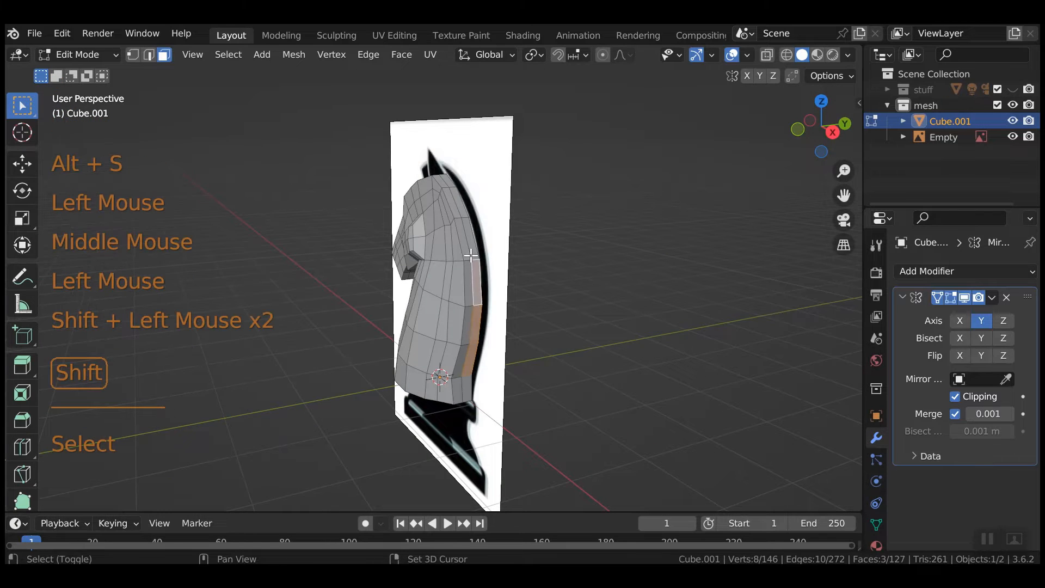
{"action": "left_click", "coordinate": [471, 239], "text": "shift"}
{"action": "left_click", "coordinate": [469, 218], "text": "shift"}
{"action": "mouse_move", "coordinate": [469, 218]}
{"action": "middle_mouse_down"}
{"action": "mouse_move", "coordinate": [564, 308]}
{"action": "mouse_move", "coordinate": [476, 215]}
{"action": "middle_mouse_up"}
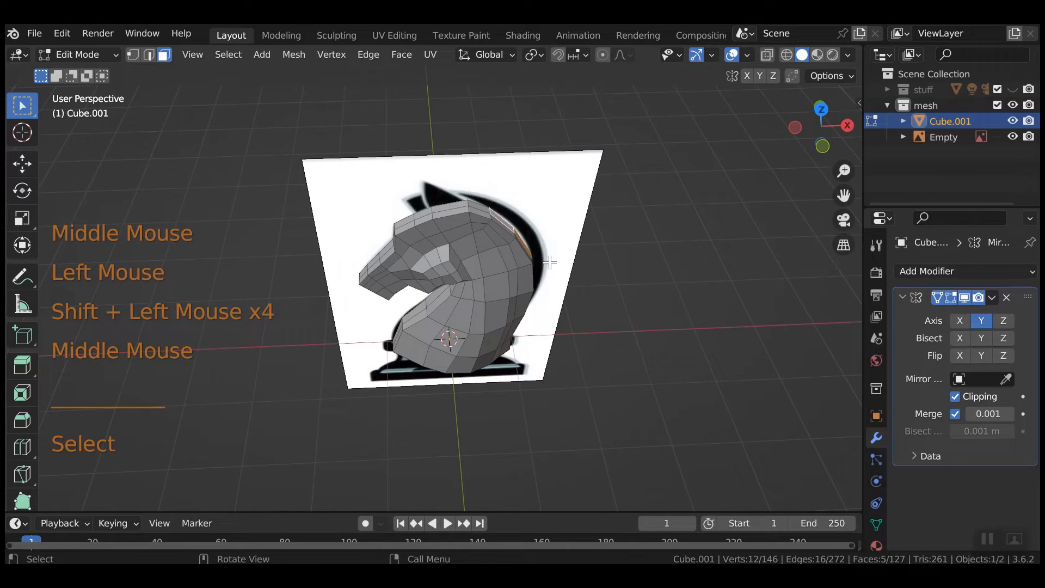
{"action": "left_click", "coordinate": [473, 204]}
Step: Extrude the eight inner strip faces from the top of the head down the back of the neck and fatten them outward into a mane
{"action": "left_click", "coordinate": [425, 217]}
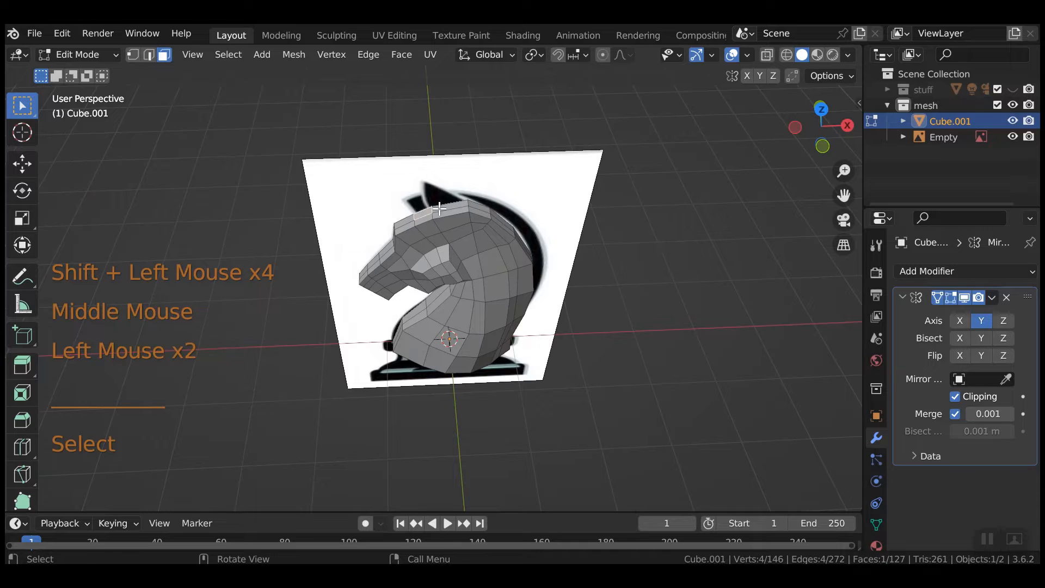
{"action": "left_click", "coordinate": [447, 210], "text": "shift"}
{"action": "left_click", "coordinate": [478, 206], "text": "shift"}
{"action": "middle_click_drag", "start_coordinate": [478, 207], "coordinate": [482, 241]}
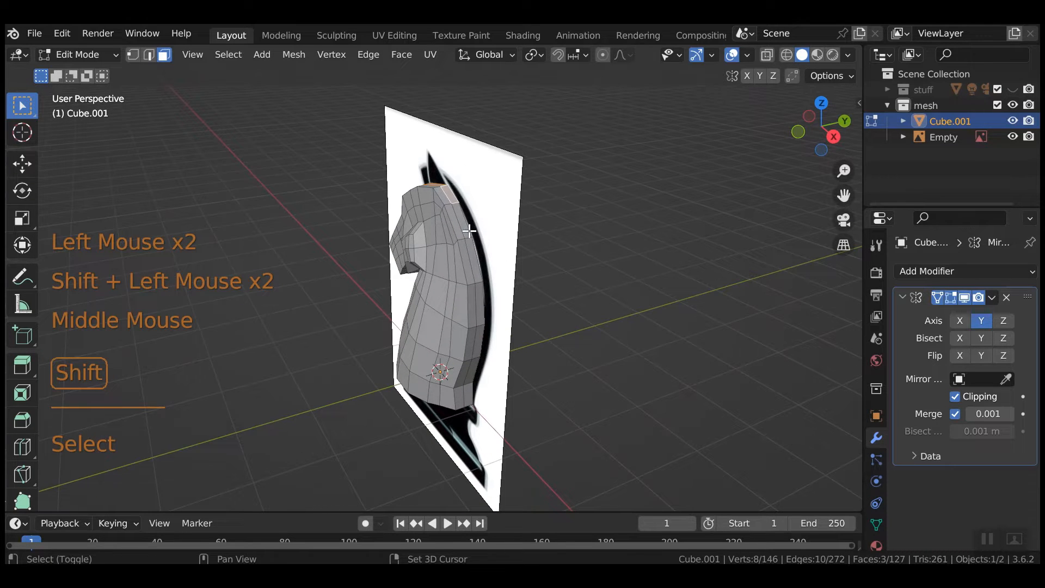
{"action": "left_click", "coordinate": [468, 260], "text": "shift"}
{"action": "left_click", "coordinate": [475, 284], "text": "shift"}
{"action": "left_click", "coordinate": [481, 314], "text": "shift"}
{"action": "left_click", "coordinate": [480, 346], "text": "shift"}
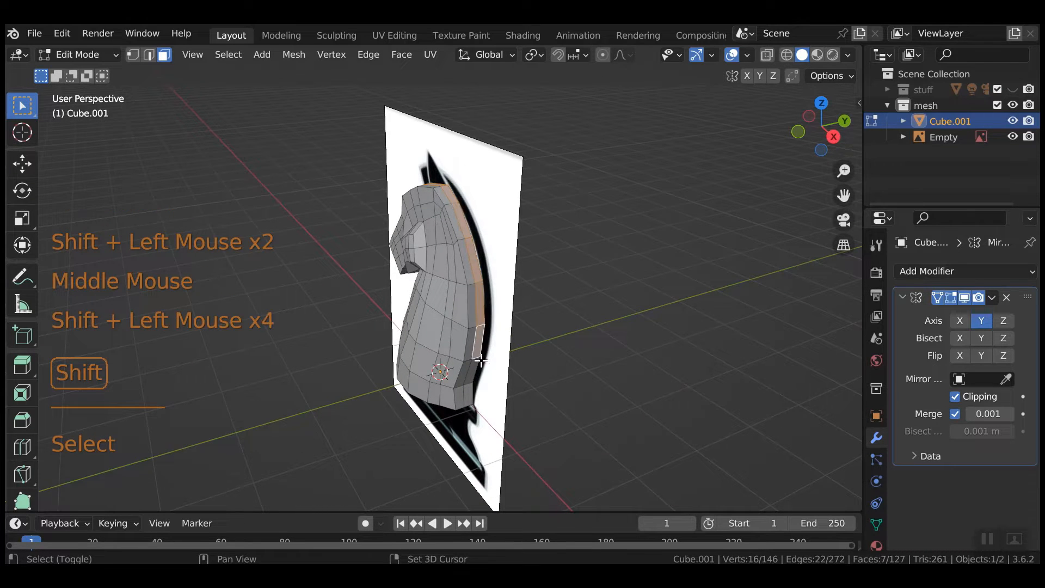
{"action": "left_click", "coordinate": [481, 360], "text": "shift"}
{"action": "middle_click_drag", "start_coordinate": [481, 360], "coordinate": [631, 359]}
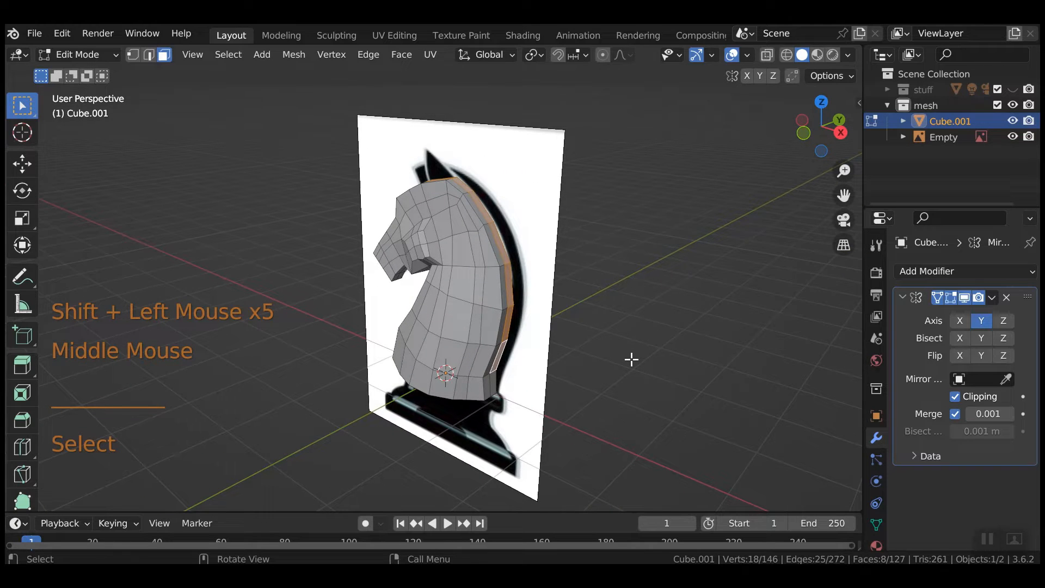
{"action": "key", "text": "e"}
{"action": "left_click", "coordinate": [631, 359]}
{"action": "key", "text": "alt+s"}
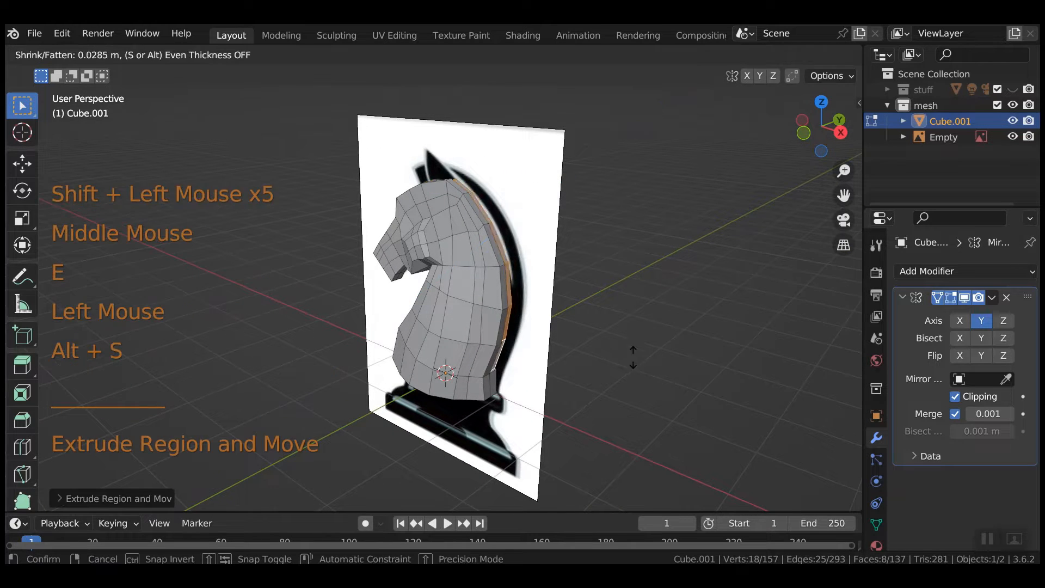
{"action": "left_click", "coordinate": [580, 371]}
Step: Switch to edge selection and slide the short cross edge near the mane's front end slightly forward along the mane
{"action": "middle_click_drag", "start_coordinate": [580, 370], "coordinate": [615, 367]}
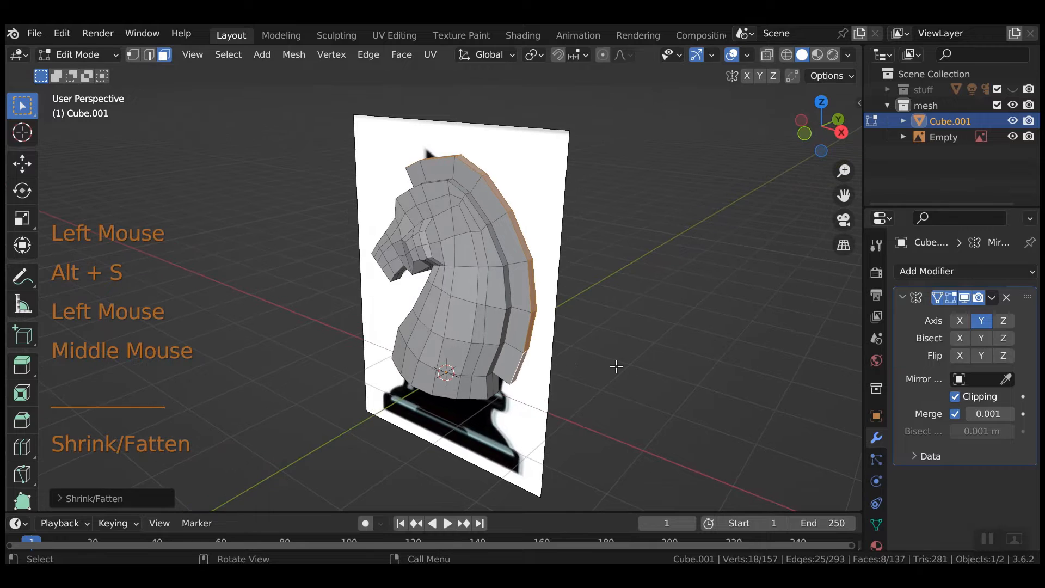
{"action": "key", "text": "KP_1"}
{"action": "scroll", "coordinate": [632, 345], "scroll_direction": "up", "scroll_amount": 2}
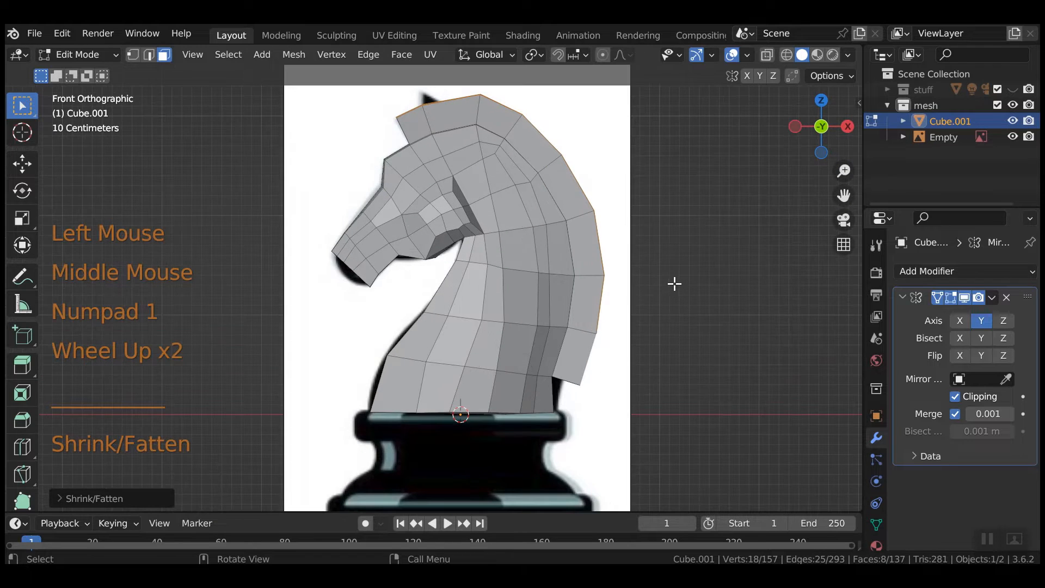
{"action": "middle_click_drag", "start_coordinate": [674, 284], "coordinate": [630, 370], "text": "shift"}
{"action": "left_click", "coordinate": [149, 54]}
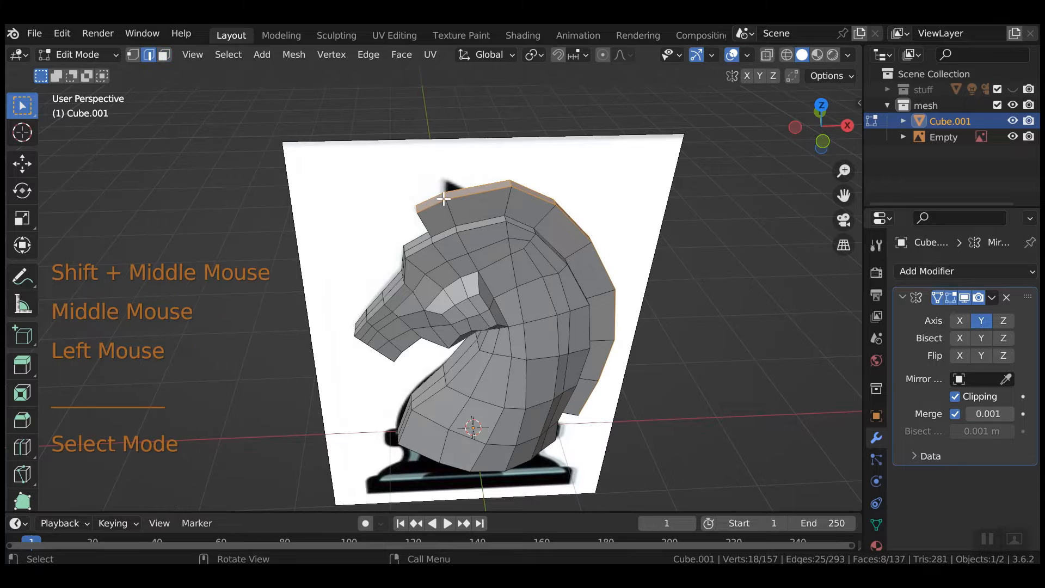
{"action": "left_click", "coordinate": [492, 215]}
{"action": "scroll", "coordinate": [467, 195], "scroll_direction": "up", "scroll_amount": 2}
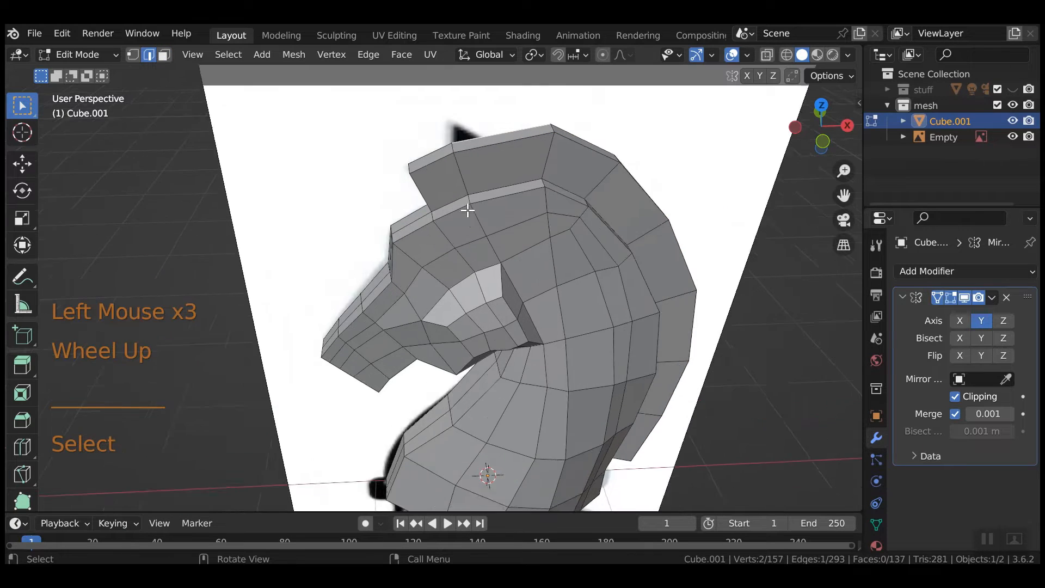
{"action": "left_click", "coordinate": [475, 132]}
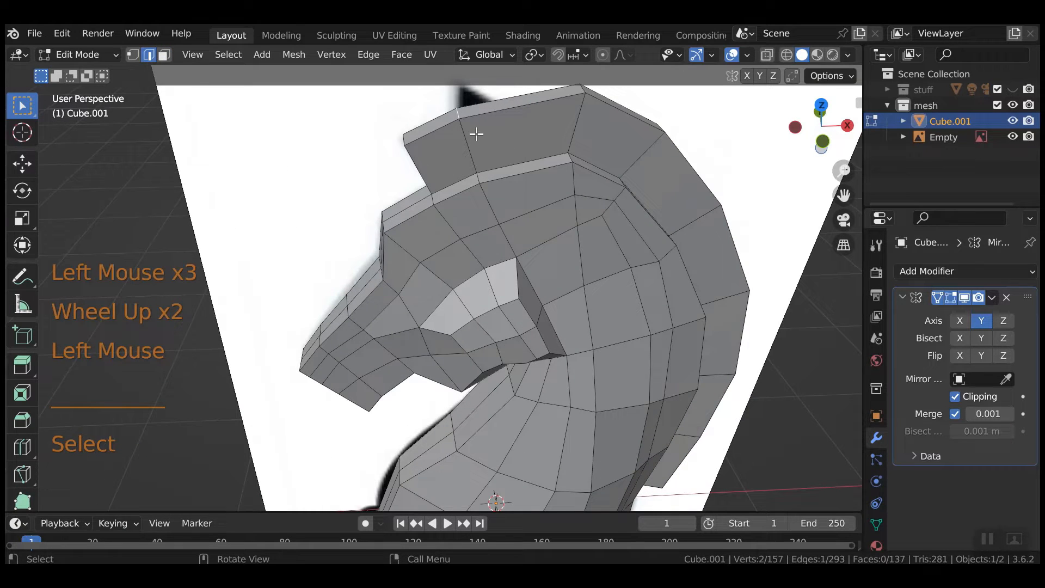
{"action": "key", "text": "g"}
{"action": "key", "text": "g"}
{"action": "left_click", "coordinate": [474, 136]}
{"action": "scroll", "coordinate": [631, 150], "scroll_direction": "down", "scroll_amount": 1}
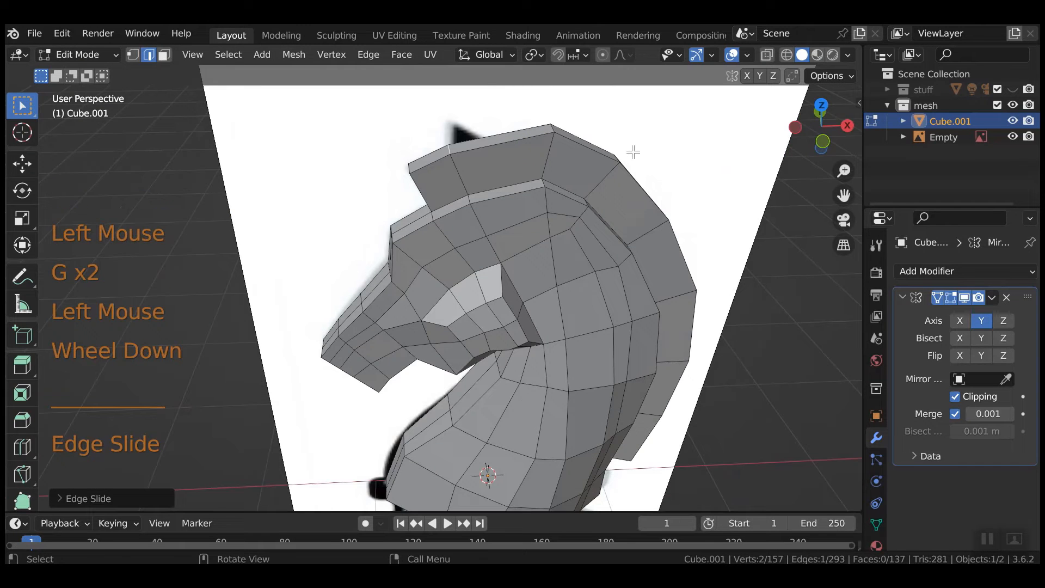
Step: Move the cross edge at the mane's peak about 0.09 m forward along X, and select the next cross edge behind it
{"action": "key", "text": "KP_1"}
{"action": "middle_click_drag", "start_coordinate": [630, 152], "coordinate": [569, 131]}
{"action": "left_click", "coordinate": [566, 129]}
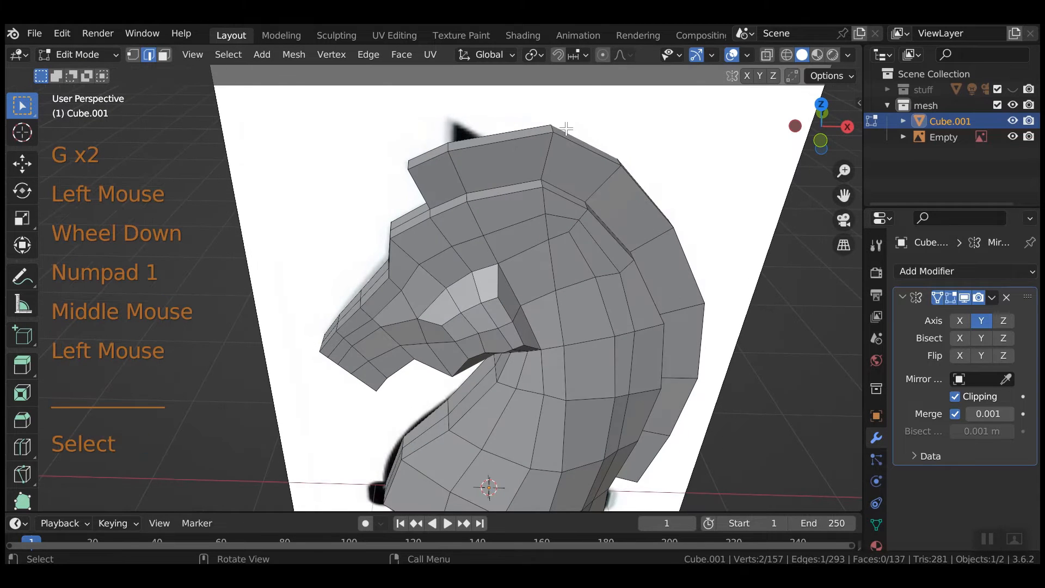
{"action": "left_click", "coordinate": [566, 129]}
{"action": "key", "text": "g"}
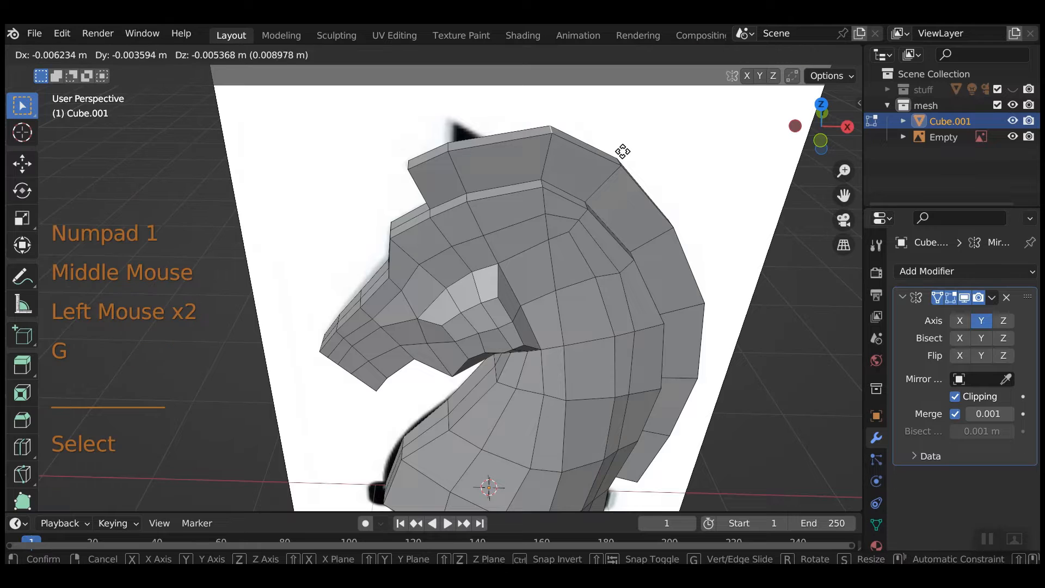
{"action": "key", "text": "x"}
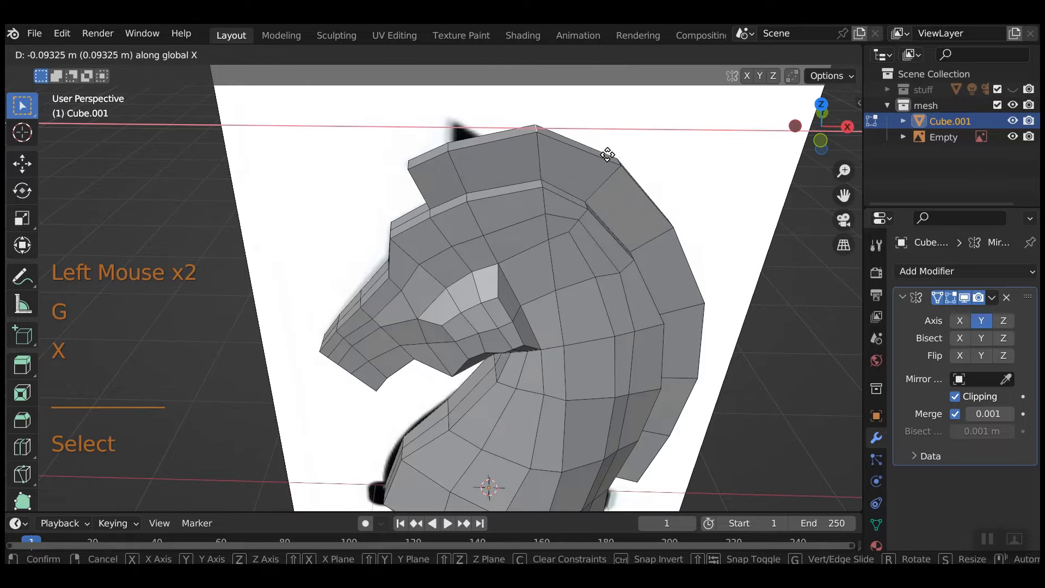
{"action": "left_click", "coordinate": [606, 154]}
{"action": "middle_click_drag", "start_coordinate": [606, 154], "coordinate": [606, 216]}
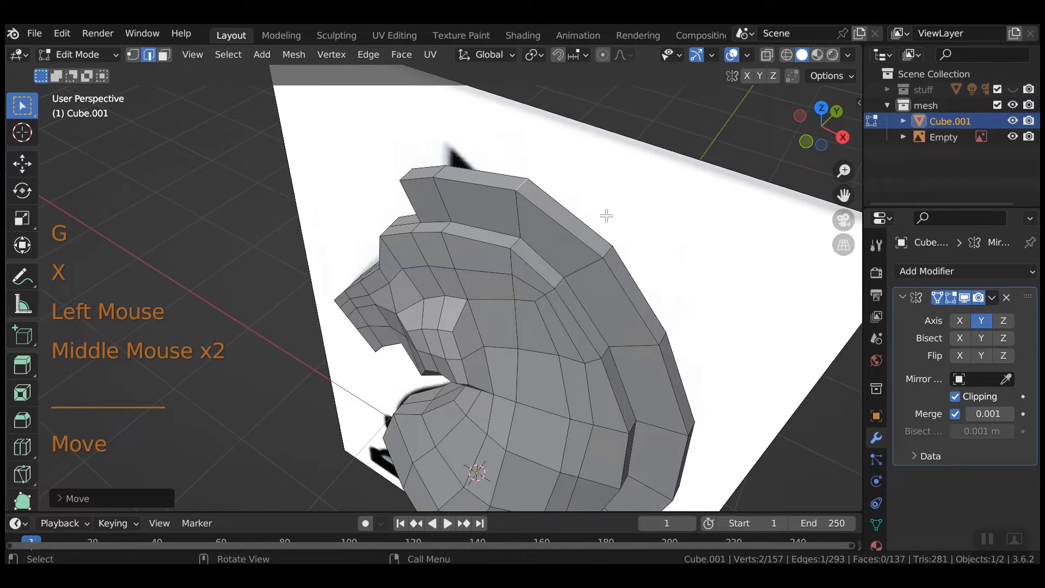
{"action": "left_click", "coordinate": [612, 251]}
{"action": "key", "text": "g"}
{"action": "key", "text": "KP_1"}
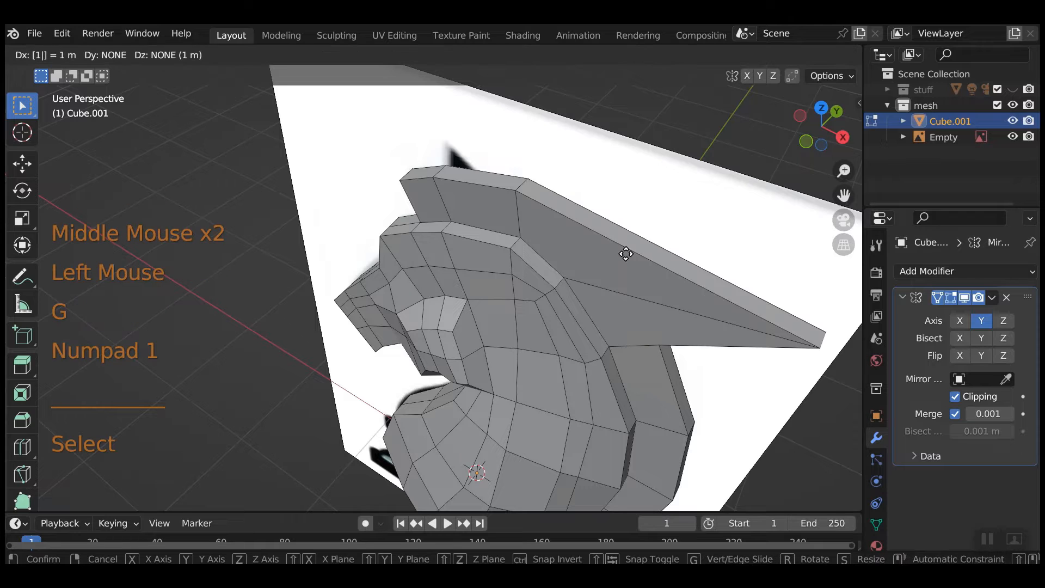
{"action": "left_click", "coordinate": [599, 232]}
{"action": "key", "text": "ctrl+z"}
Step: Move the selected cross edge behind the mane's peak slightly forward and up, working in the front view
{"action": "key", "text": "KP_1"}
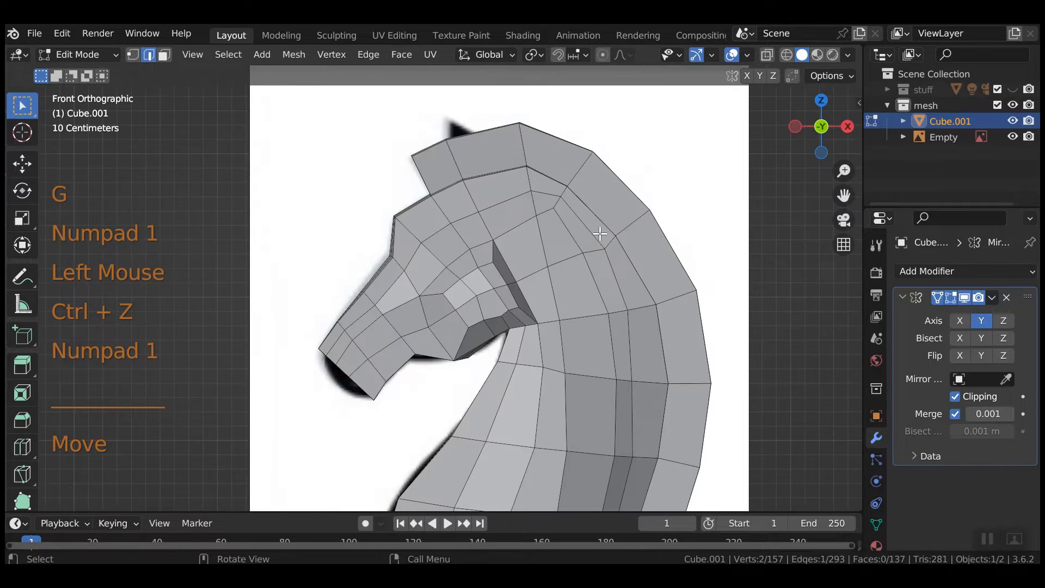
{"action": "key", "text": "g"}
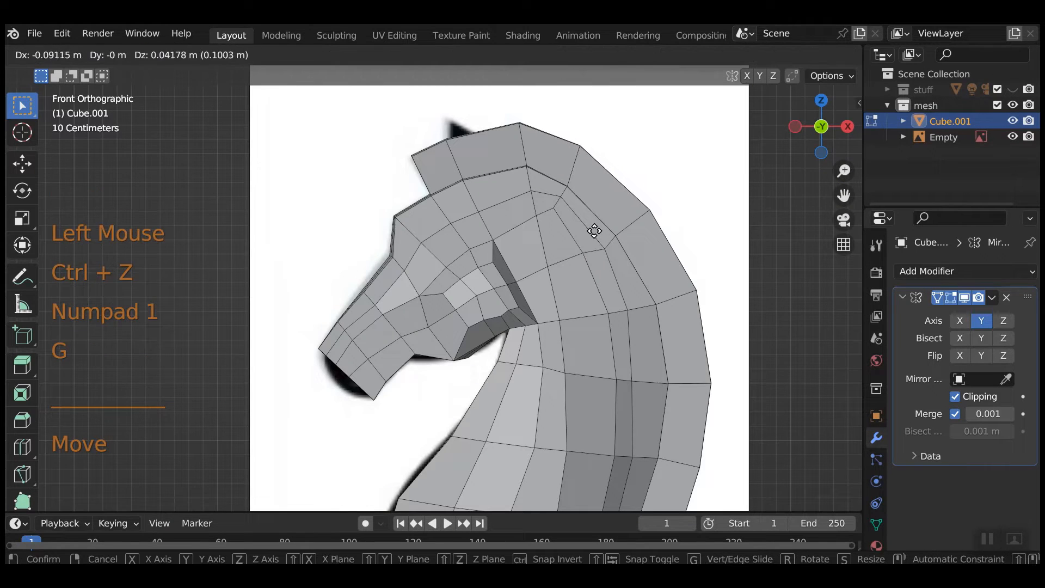
{"action": "left_click", "coordinate": [603, 230]}
Step: Move the following outer cross edge down the mane slightly forward and up to round the curve
{"action": "middle_click_drag", "start_coordinate": [611, 233], "coordinate": [668, 263]}
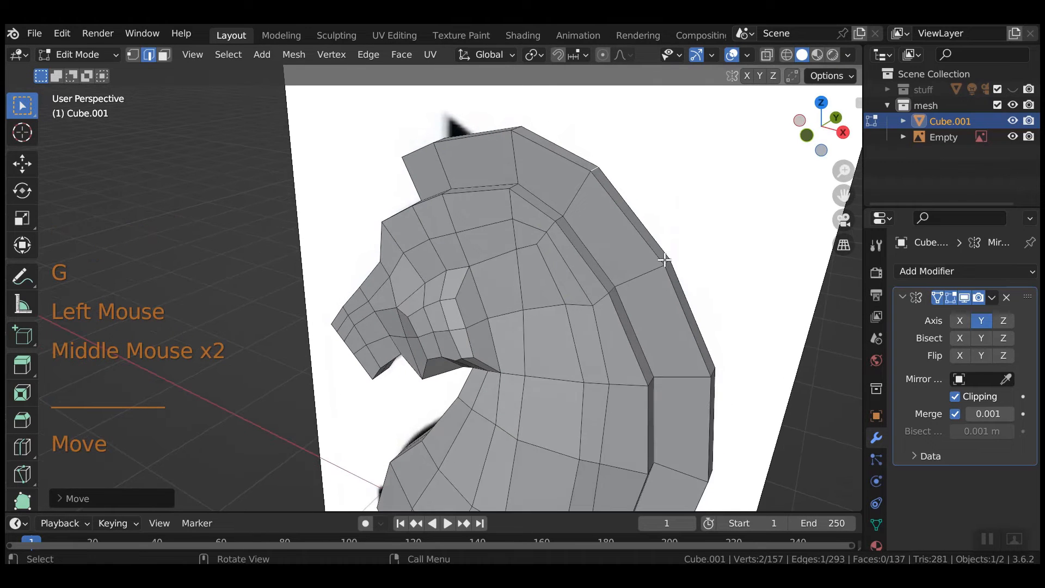
{"action": "left_click", "coordinate": [668, 261]}
{"action": "key", "text": "KP_1"}
{"action": "key", "text": "g"}
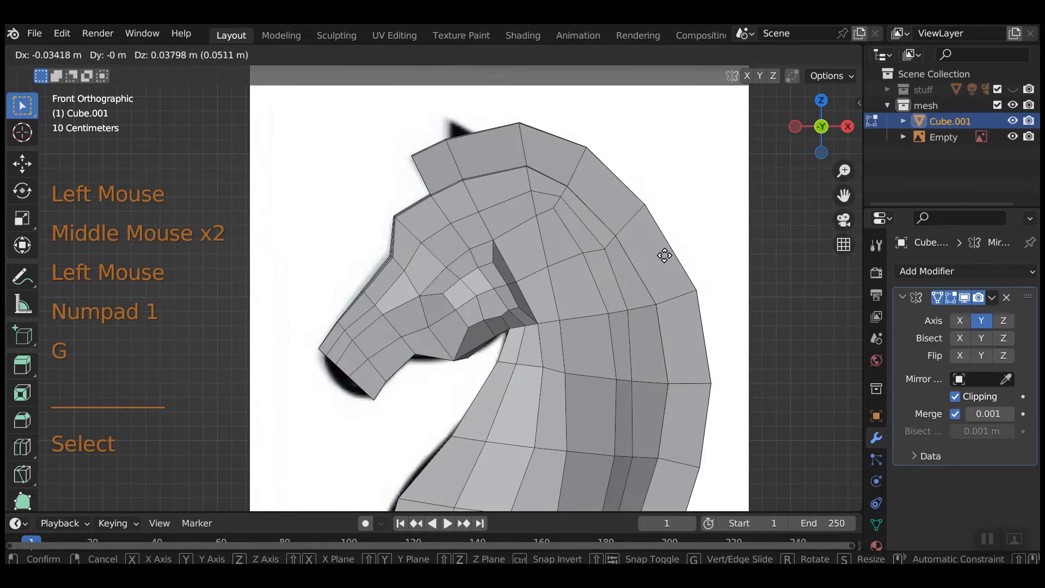
{"action": "left_click", "coordinate": [728, 357]}
Step: Select the two outer cross edges on the mane's lower back and move them slightly forward along X
{"action": "scroll", "coordinate": [729, 357], "scroll_direction": "down", "scroll_amount": 2}
{"action": "middle_click_drag", "start_coordinate": [695, 401], "coordinate": [565, 422]}
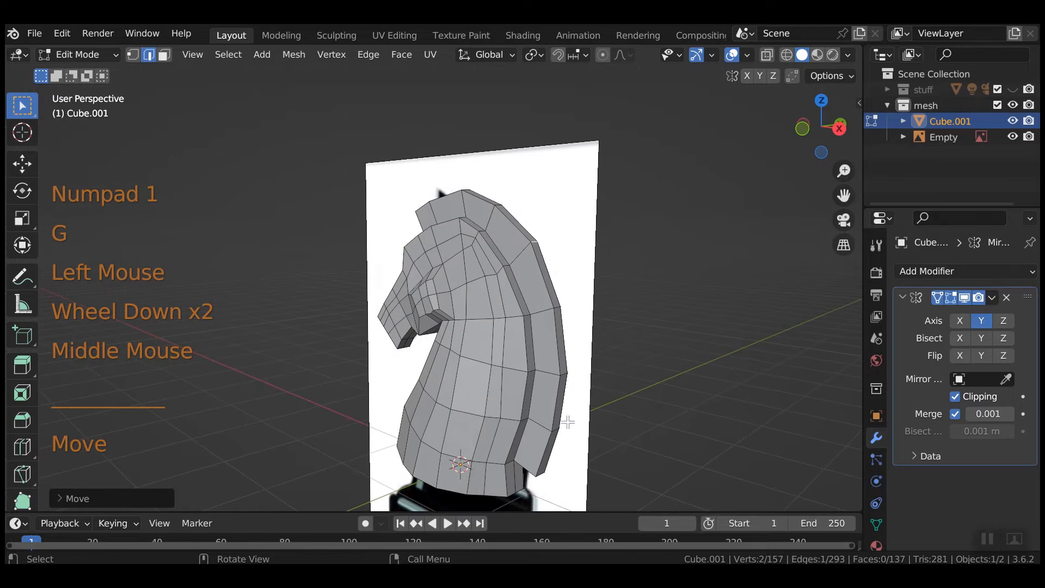
{"action": "left_click", "coordinate": [566, 384]}
{"action": "left_click", "coordinate": [565, 351], "text": "shift"}
{"action": "middle_click_drag", "start_coordinate": [566, 328], "coordinate": [671, 375]}
{"action": "key", "text": "g"}
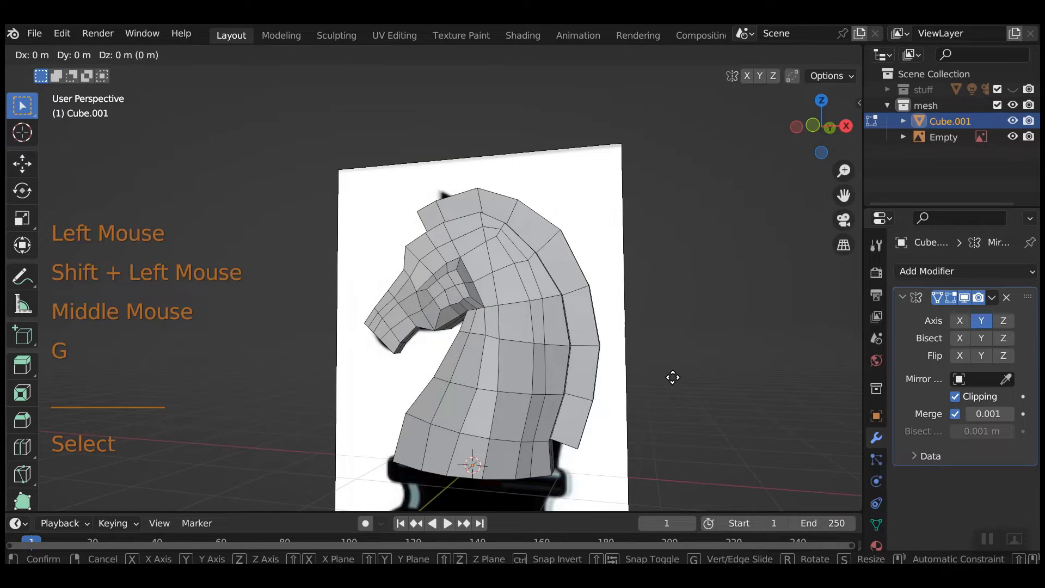
{"action": "key", "text": "x"}
{"action": "left_click", "coordinate": [668, 379]}
Step: Move the mane's lowest outer edge toward the neck by about 0.11 m along X, and raise it about 0.07 m along Z
{"action": "middle_click_drag", "start_coordinate": [667, 379], "coordinate": [549, 430]}
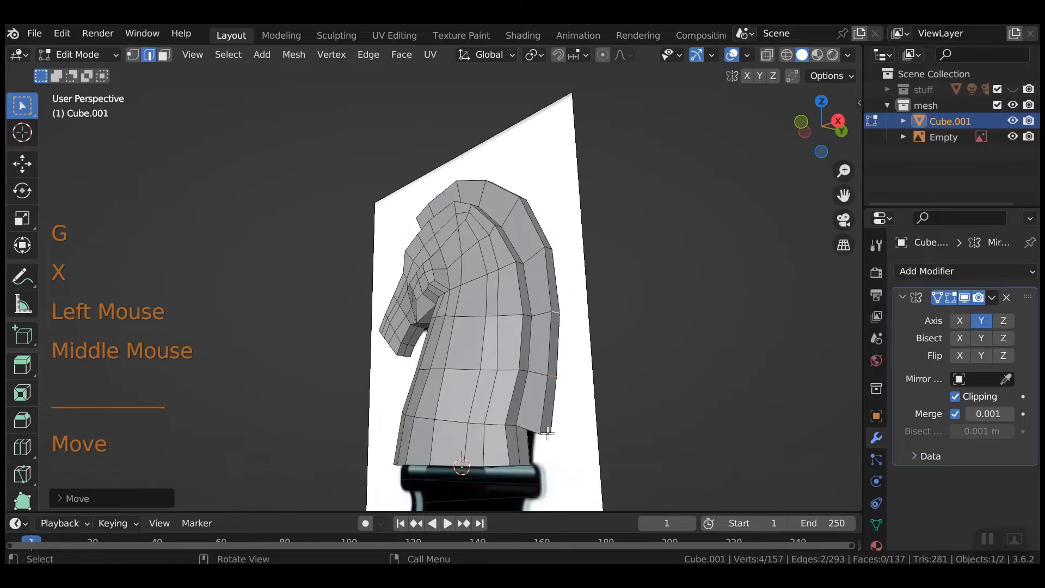
{"action": "left_click", "coordinate": [547, 434]}
{"action": "key", "text": "g"}
{"action": "key", "text": "x"}
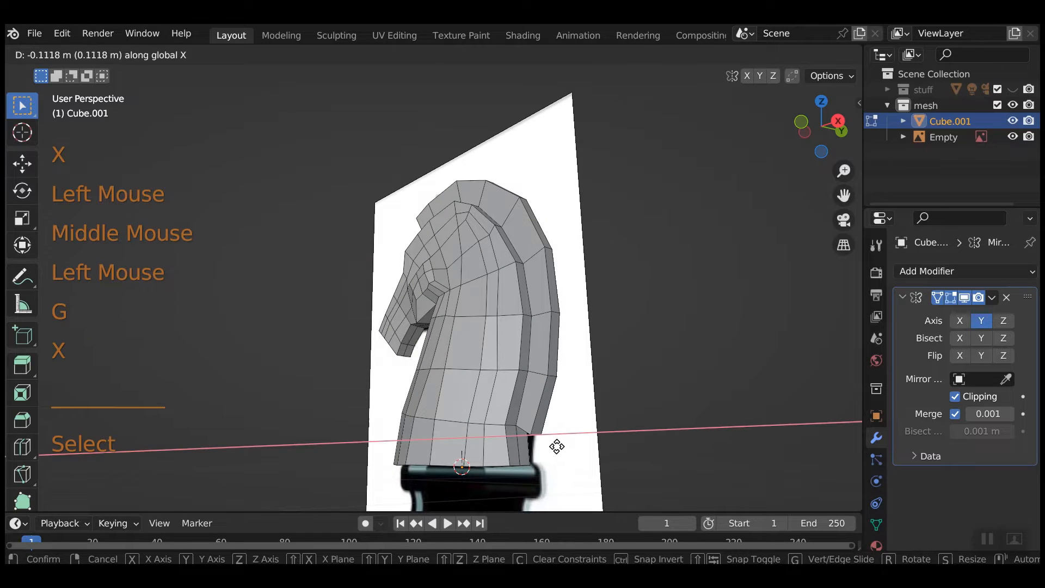
{"action": "left_click", "coordinate": [555, 442]}
{"action": "key", "text": "g"}
{"action": "key", "text": "z"}
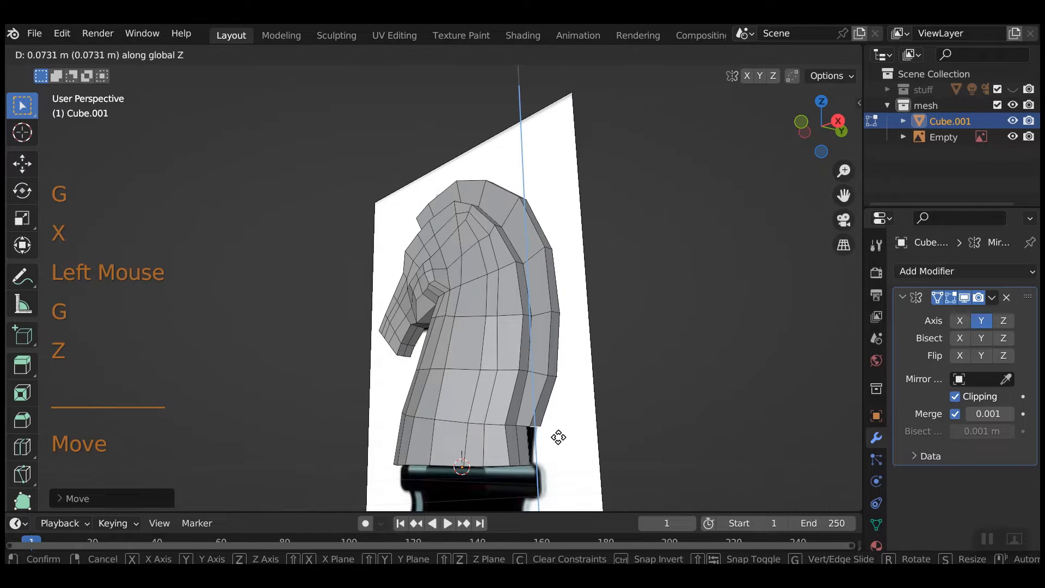
{"action": "left_click", "coordinate": [558, 436]}
{"action": "key", "text": "KP_1"}
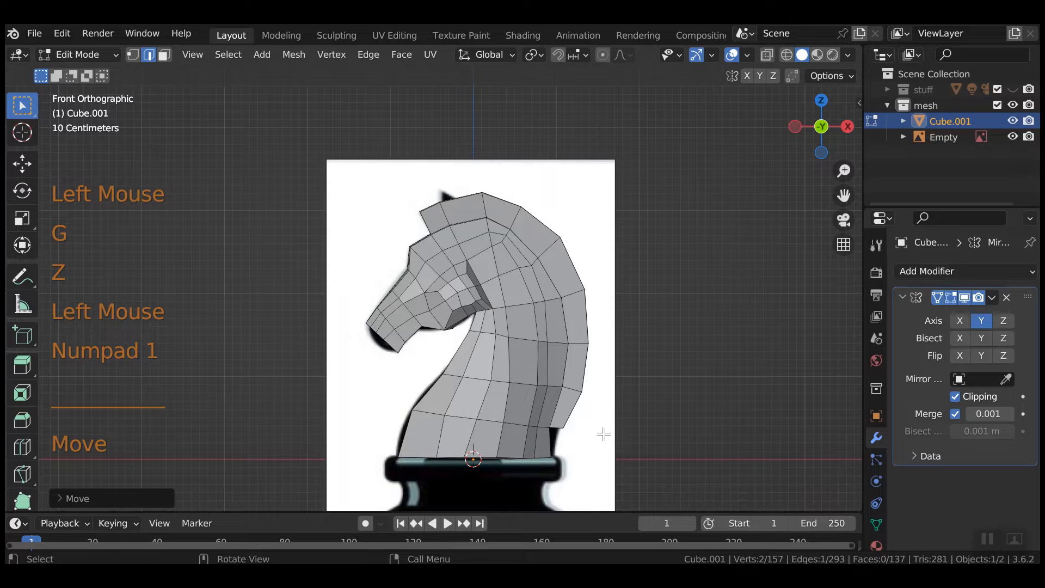
Step: Turn on X-ray and examine how the mesh lines up with the reference image, in both Object and Edit Mode
{"action": "middle_click", "coordinate": [567, 342]}
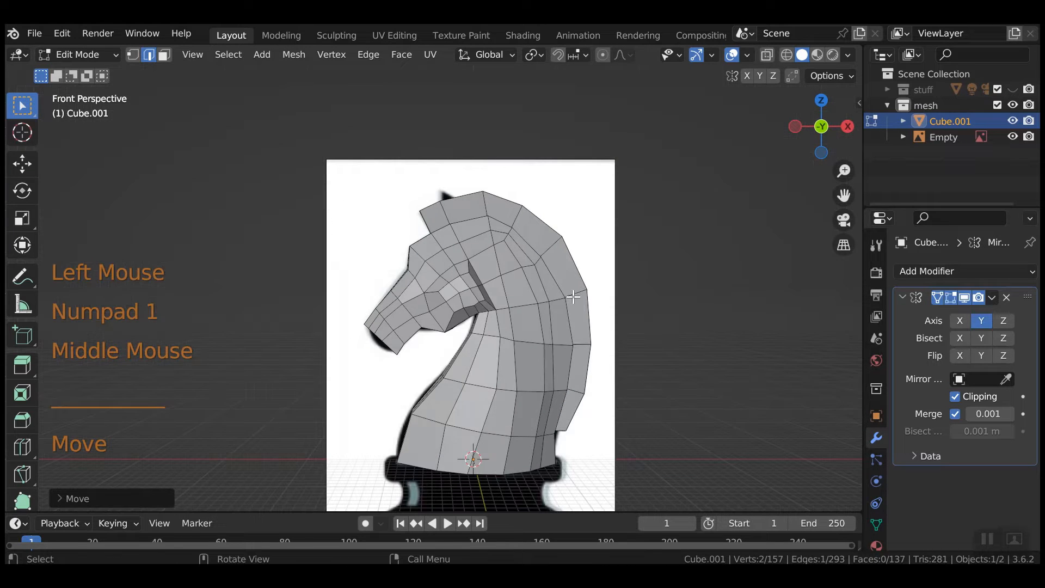
{"action": "middle_click_drag", "start_coordinate": [574, 342], "coordinate": [549, 326]}
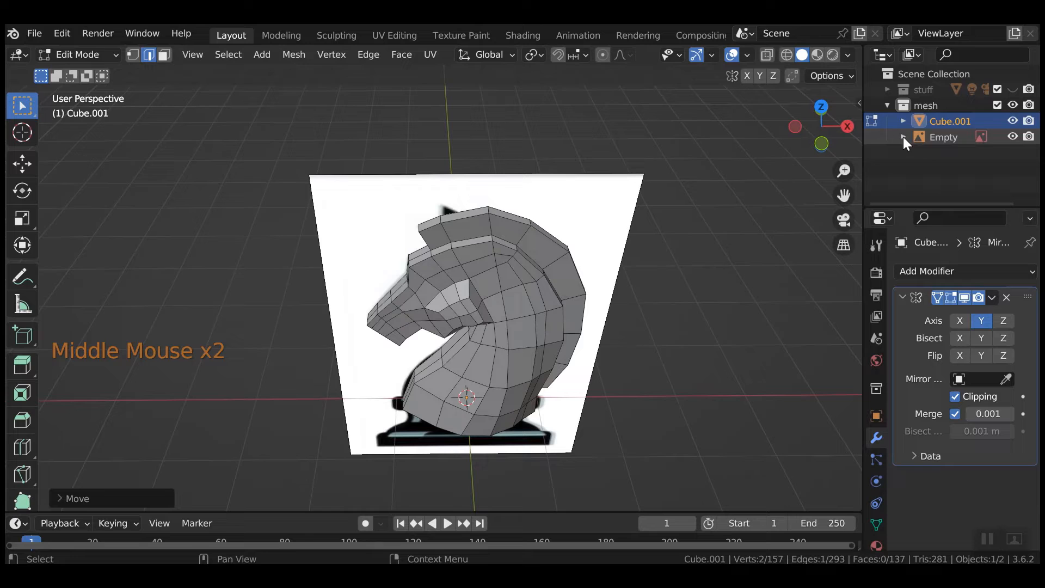
{"action": "left_click", "coordinate": [768, 55]}
{"action": "key", "text": "KP_1"}
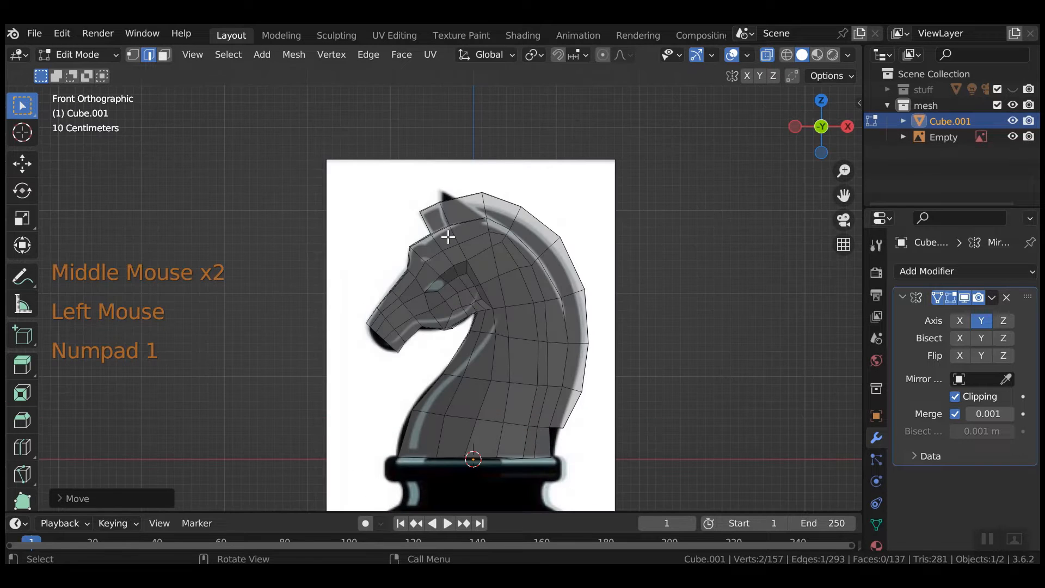
{"action": "key", "text": "Tab"}
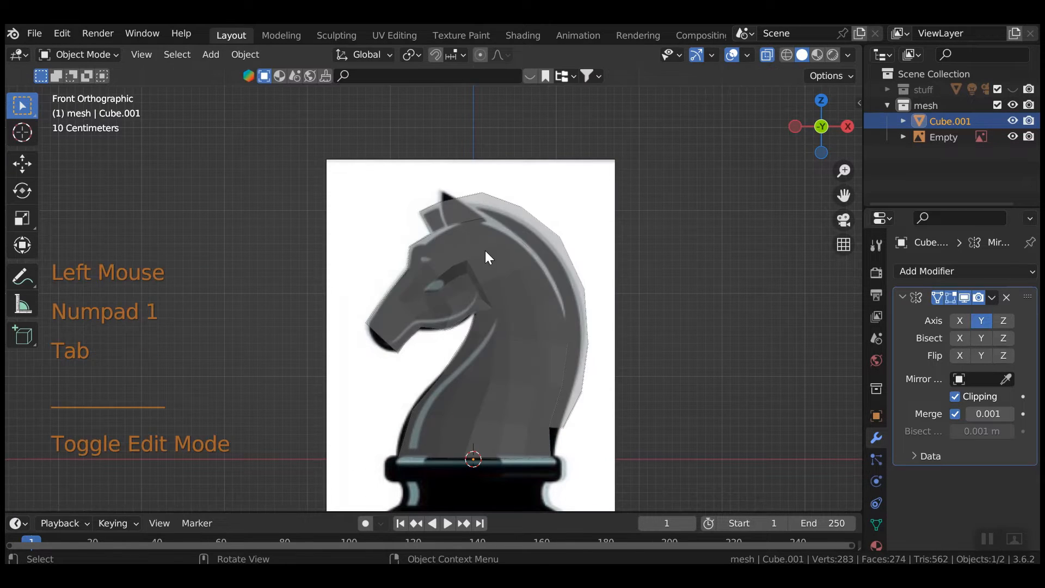
{"action": "middle_click_drag", "start_coordinate": [485, 250], "coordinate": [517, 316]}
{"action": "key", "text": "Tab"}
{"action": "left_click", "coordinate": [469, 230]}
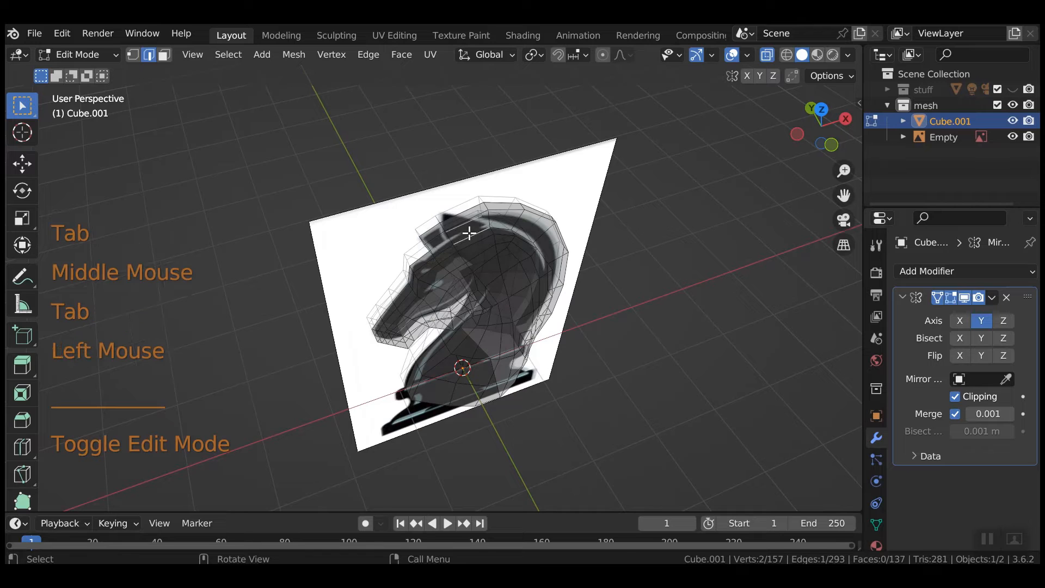
{"action": "middle_click_drag", "start_coordinate": [469, 231], "coordinate": [624, 252]}
Step: Switch to face selection with X-ray off, and inset the long face on top of the head beside the mane
{"action": "left_click", "coordinate": [165, 55]}
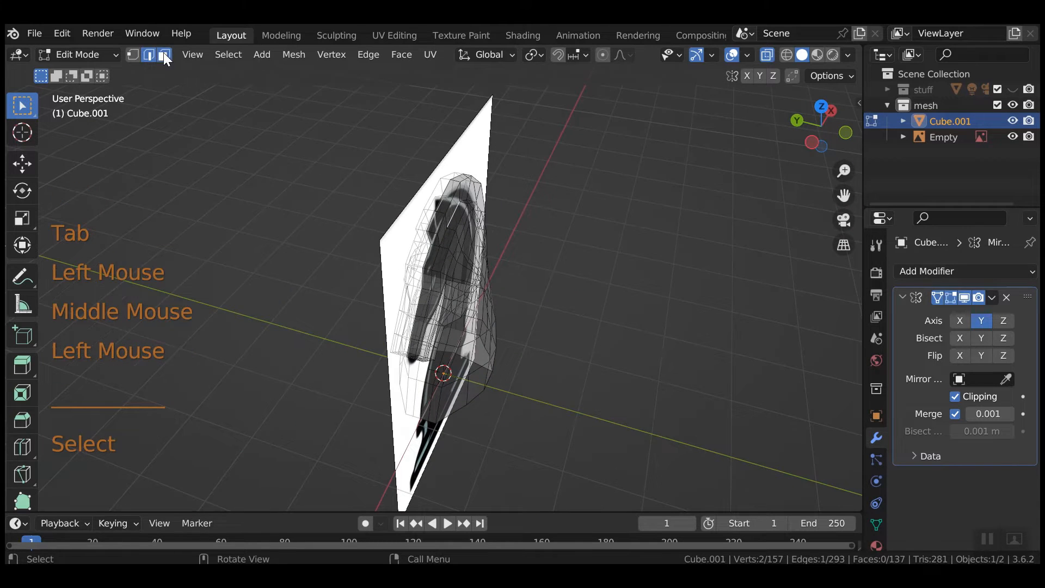
{"action": "left_click", "coordinate": [766, 55]}
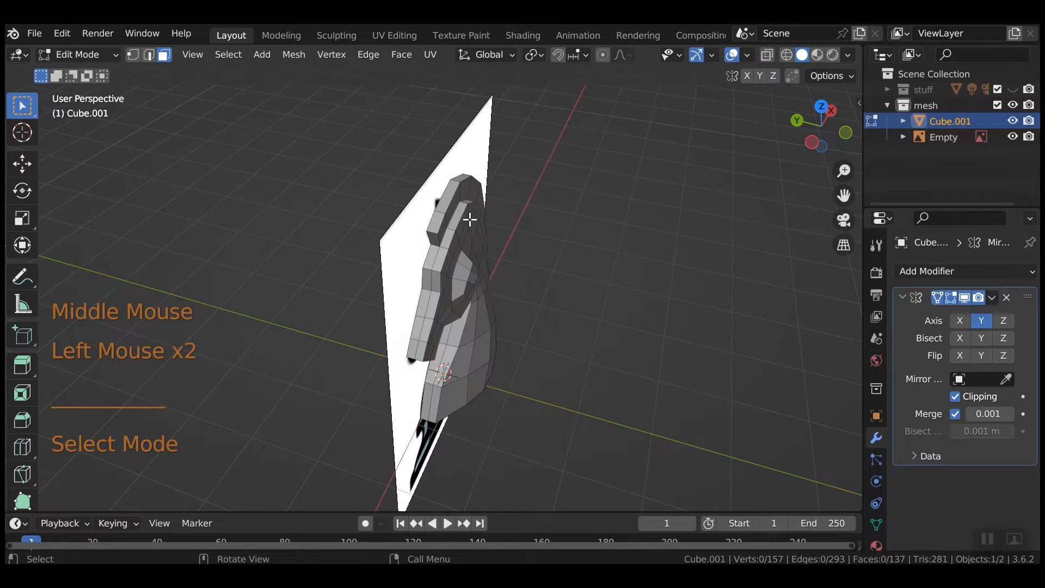
{"action": "left_click", "coordinate": [467, 215]}
{"action": "middle_click_drag", "start_coordinate": [467, 215], "coordinate": [622, 411]}
{"action": "scroll", "coordinate": [610, 313], "scroll_direction": "up", "scroll_amount": 2}
{"action": "key", "text": "i"}
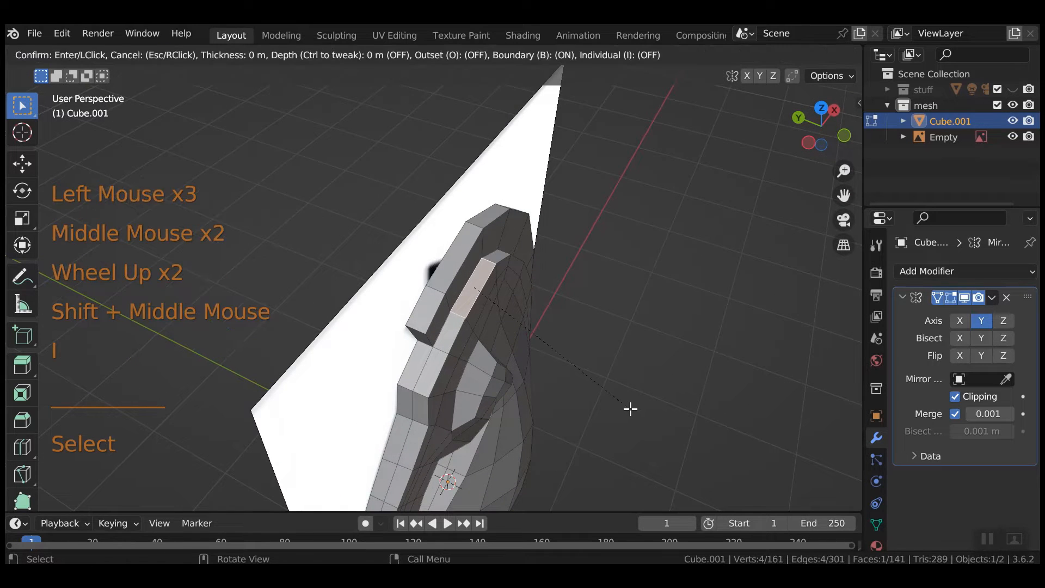
{"action": "left_click", "coordinate": [630, 400]}
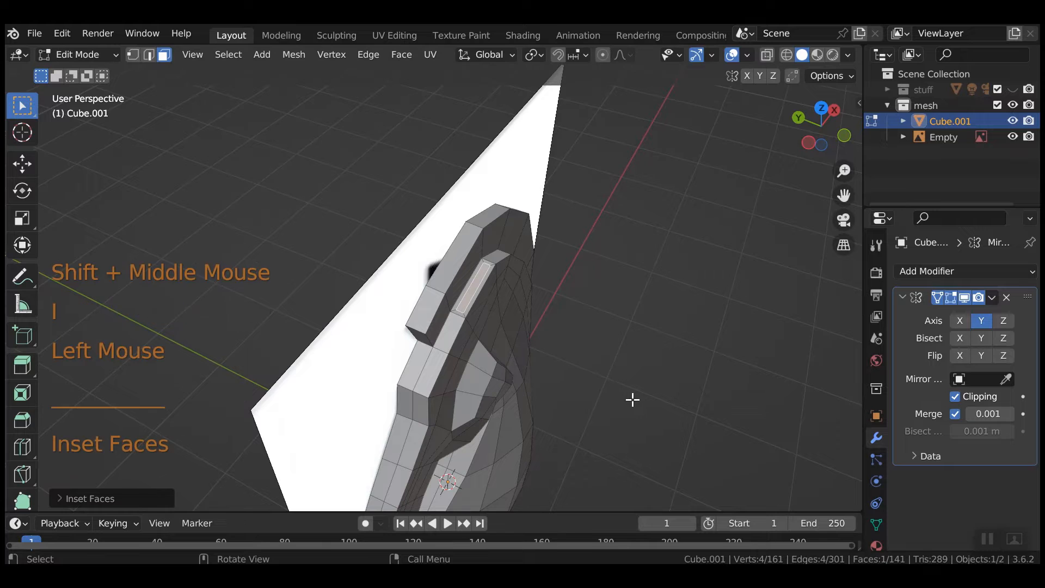
Step: Scale the inset face on top of the head along X
{"action": "middle_click_drag", "start_coordinate": [622, 378], "coordinate": [499, 401]}
{"action": "key", "text": "s"}
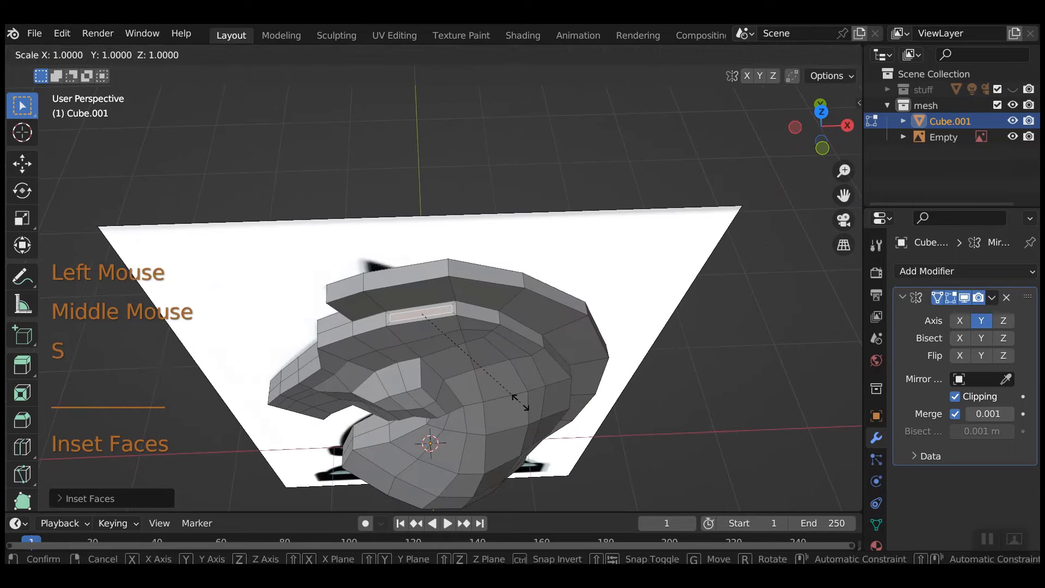
{"action": "key", "text": "x"}
{"action": "left_click", "coordinate": [520, 396]}
Step: Show the model in front view with solid shading and X-ray on, so the reference ear shows through
{"action": "key", "text": "KP_1"}
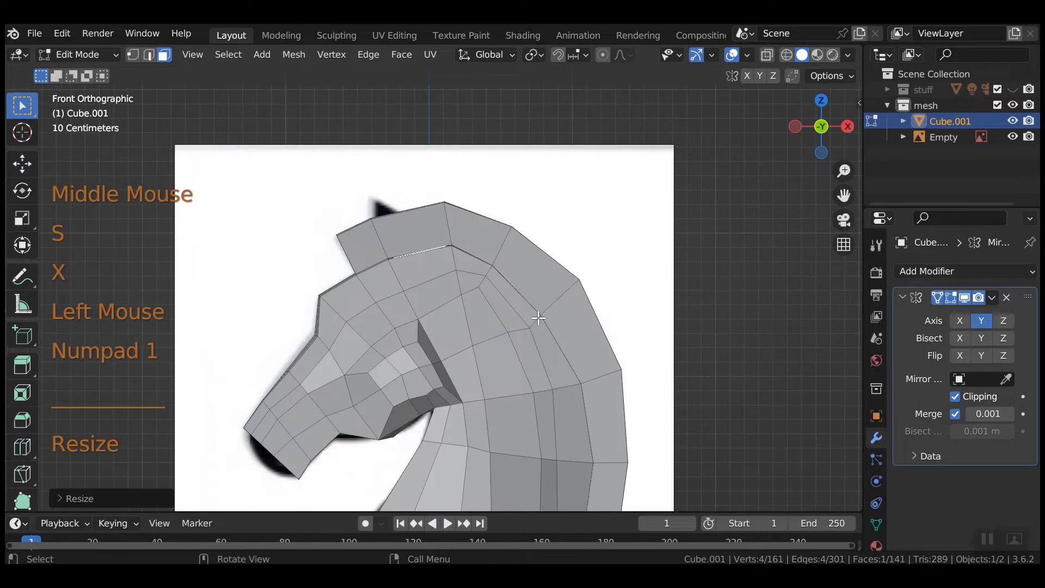
{"action": "left_click", "coordinate": [785, 55]}
{"action": "left_click", "coordinate": [785, 52]}
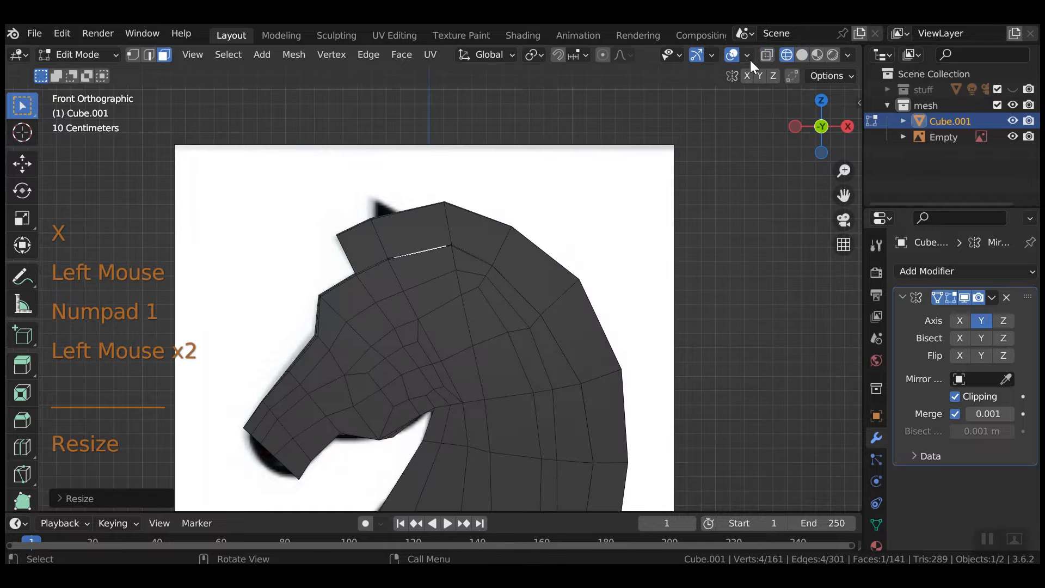
{"action": "left_click", "coordinate": [769, 54]}
{"action": "left_click", "coordinate": [799, 52]}
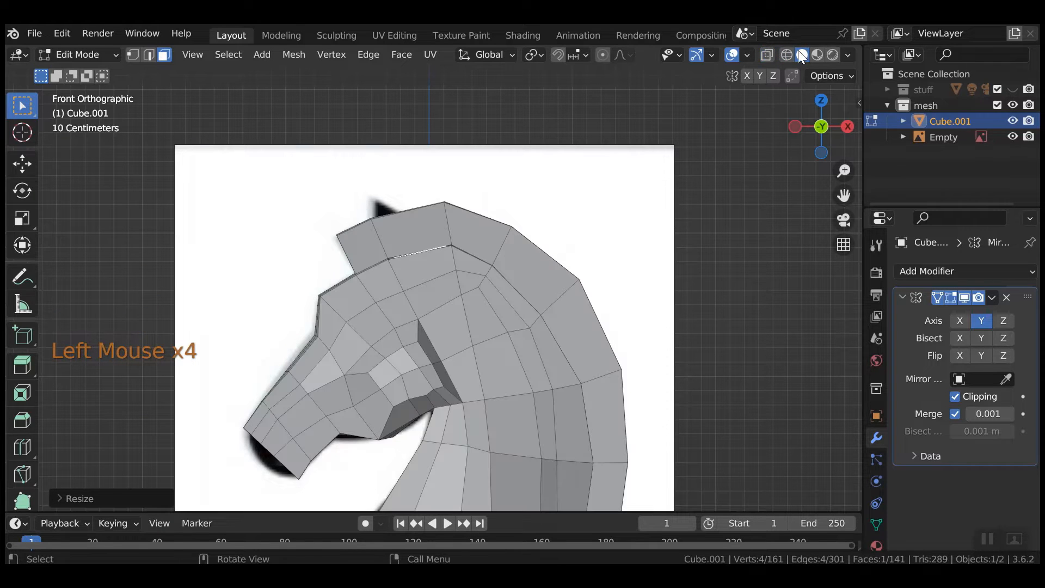
{"action": "left_click", "coordinate": [767, 54]}
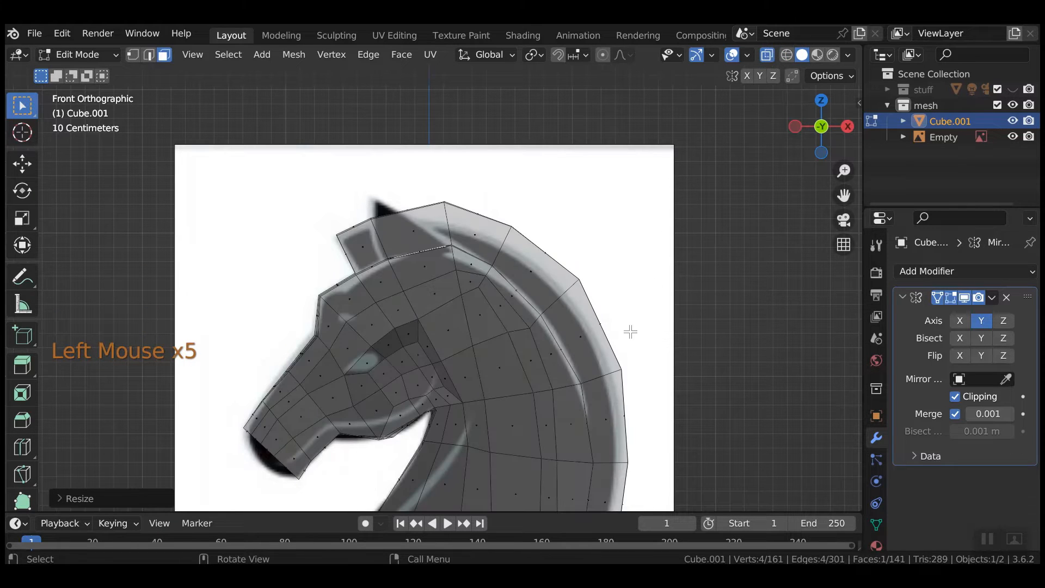
Step: Extrude the inset face on top of the head upward and shift it along X toward the reference ear
{"action": "key", "text": "e"}
{"action": "left_click", "coordinate": [621, 315]}
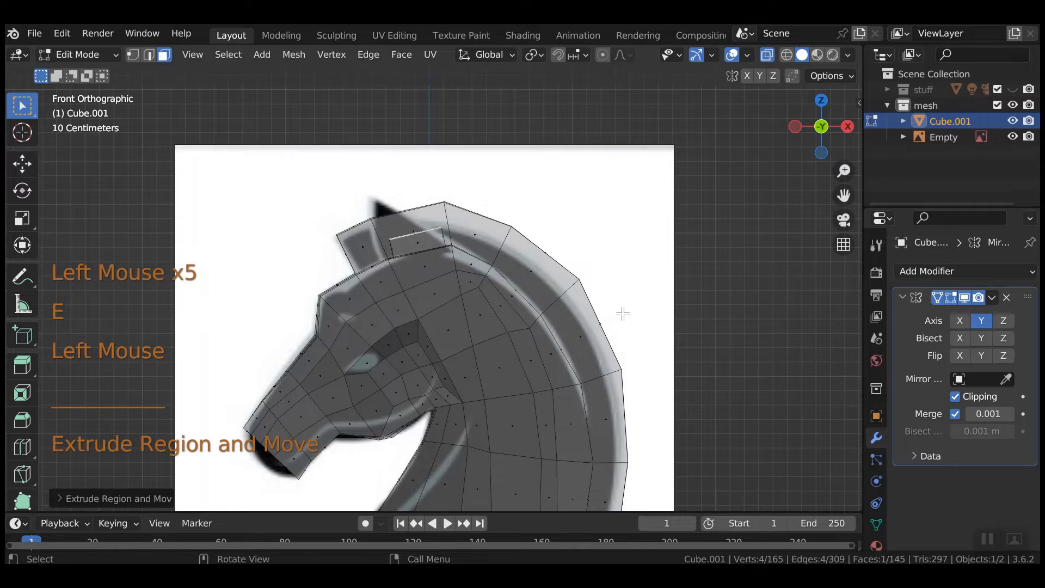
{"action": "key", "text": "g"}
{"action": "key", "text": "x"}
{"action": "left_click", "coordinate": [644, 334]}
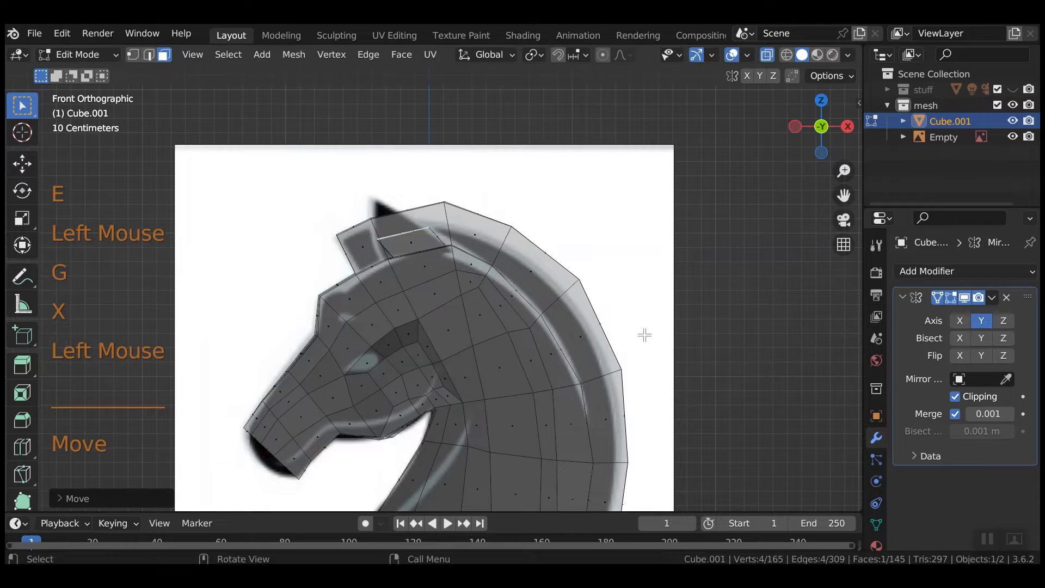
Step: Rotate the extruded ear face about Y to follow the reference ear's slant and scale it down slightly
{"action": "key", "text": "r"}
{"action": "key", "text": "y"}
{"action": "left_click", "coordinate": [628, 251]}
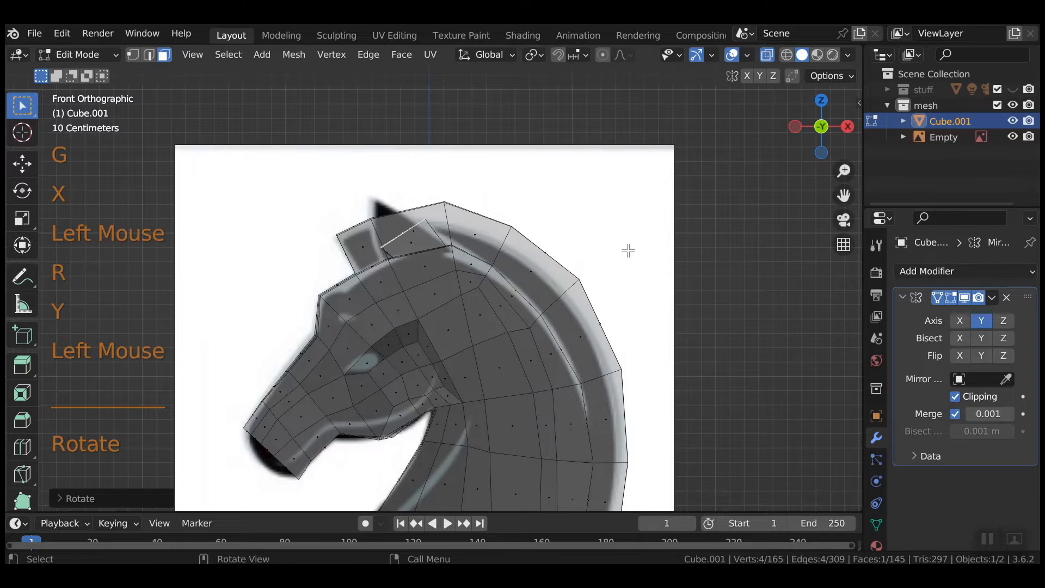
{"action": "key", "text": "s"}
{"action": "left_click", "coordinate": [584, 292]}
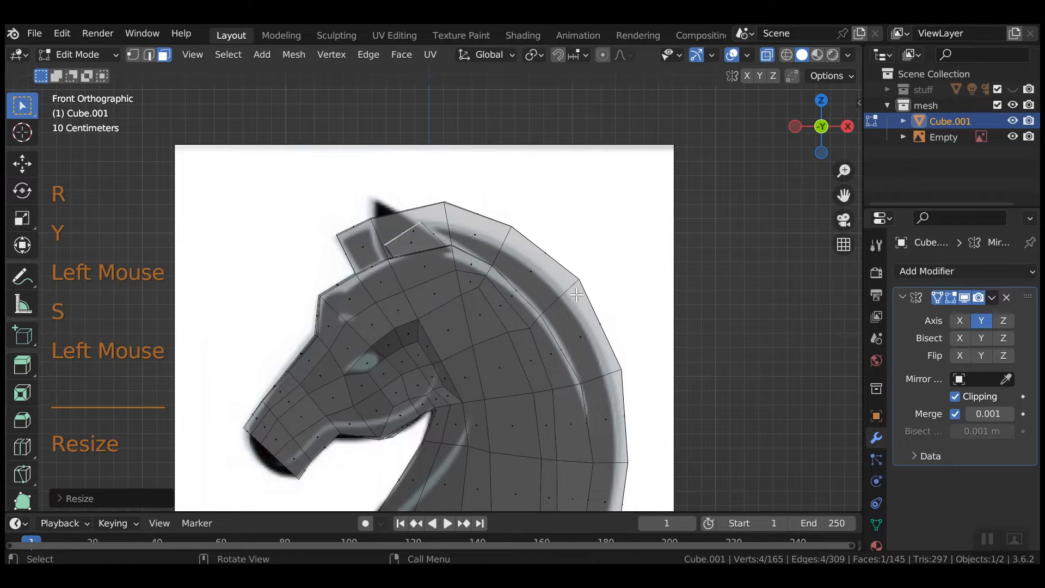
Step: Extrude a second ear section, narrow it along X, and move it about -0.06 m in X and -0.03 m in Z
{"action": "key", "text": "e"}
{"action": "left_click", "coordinate": [557, 288]}
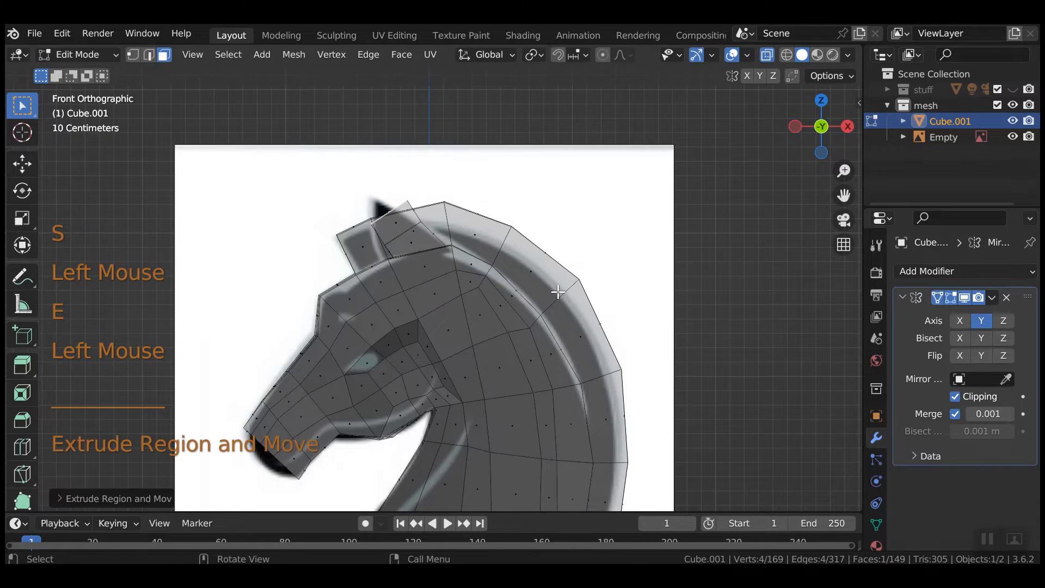
{"action": "key", "text": "s"}
{"action": "key", "text": "x"}
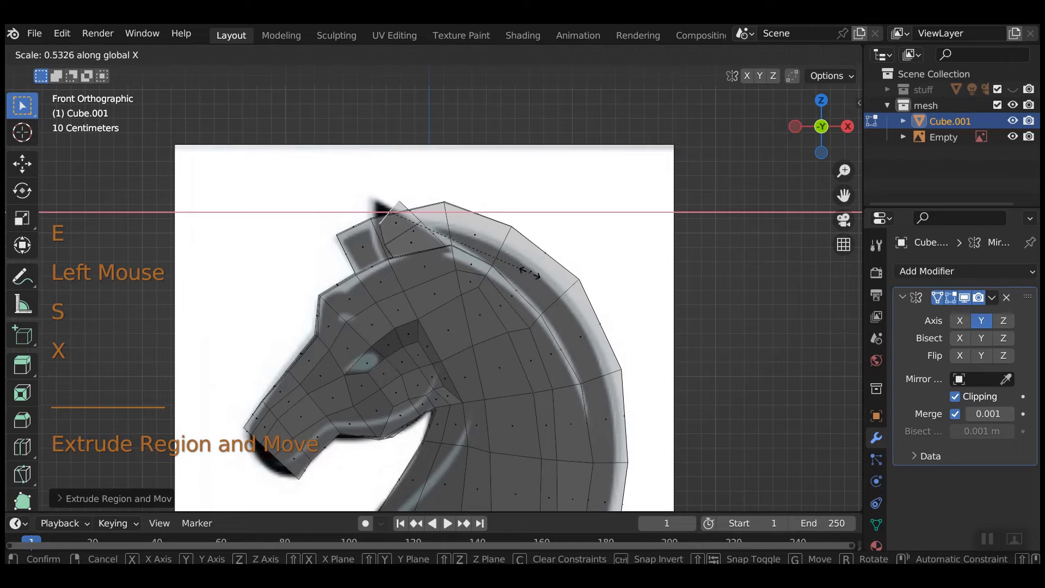
{"action": "left_click", "coordinate": [496, 244]}
{"action": "key", "text": "g"}
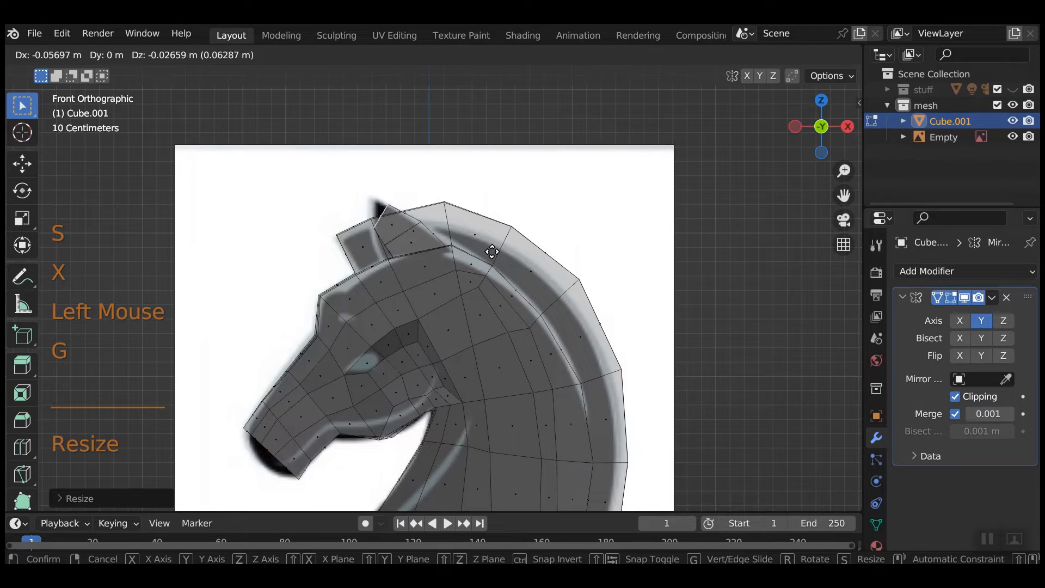
{"action": "left_click", "coordinate": [491, 253]}
Step: Extrude the ear's tip section, shrink it along X and Z, and move it onto the reference ear's point
{"action": "key", "text": "e"}
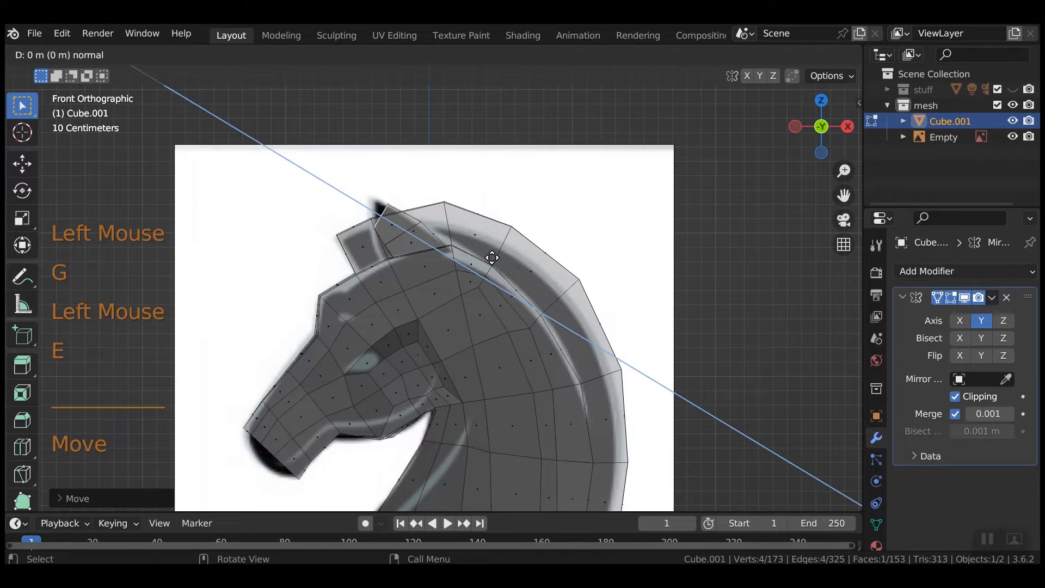
{"action": "left_click", "coordinate": [477, 243]}
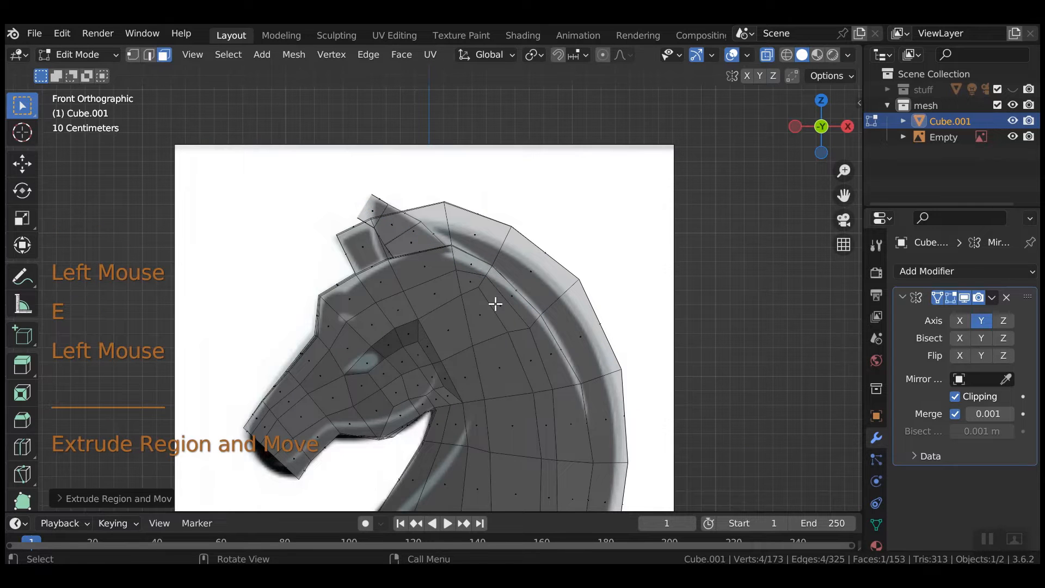
{"action": "key", "text": "s"}
{"action": "key", "text": "x"}
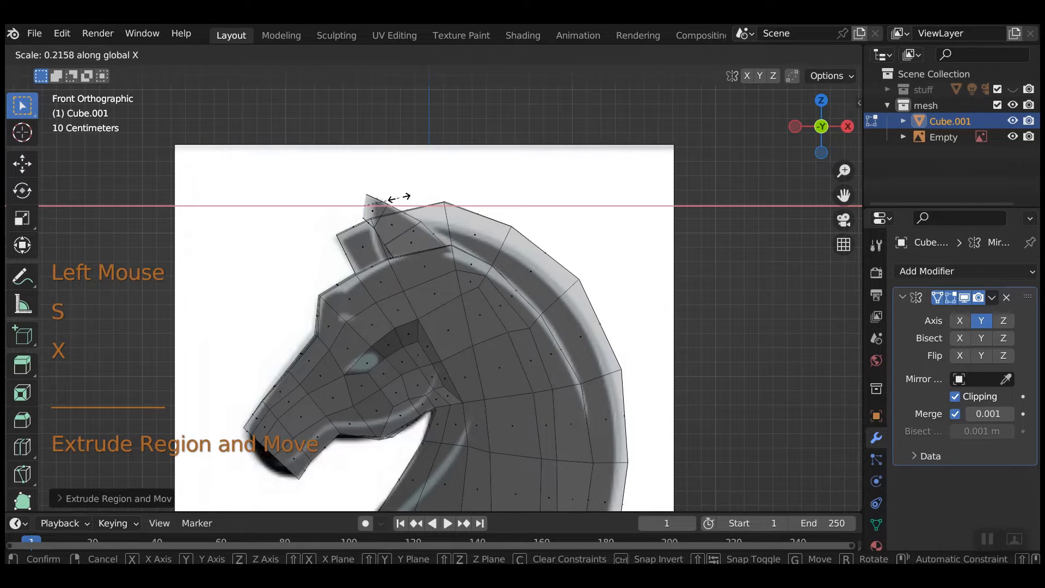
{"action": "left_click", "coordinate": [403, 207]}
{"action": "key", "text": "s"}
{"action": "key", "text": "z"}
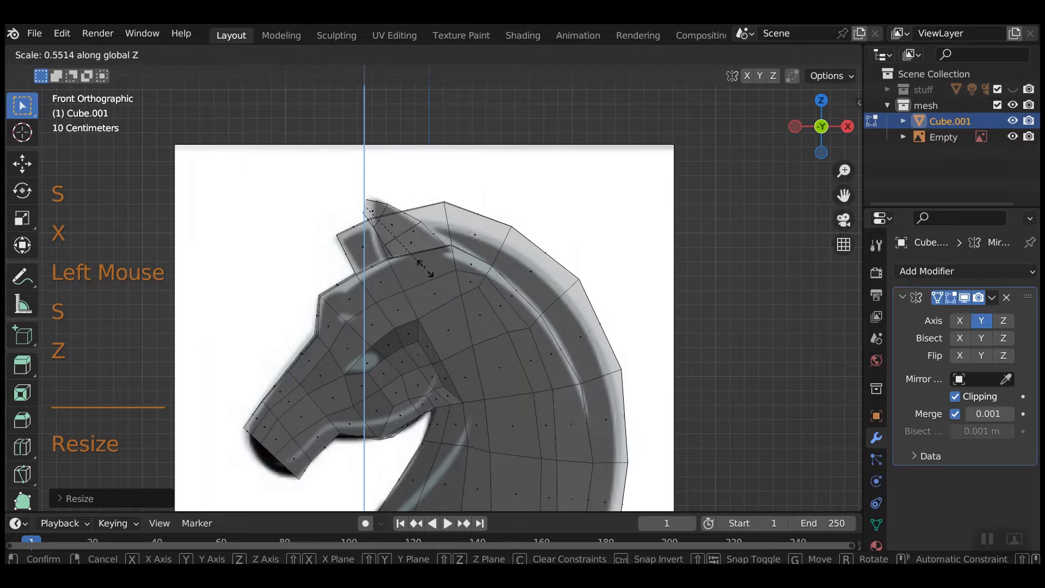
{"action": "left_click", "coordinate": [405, 228]}
{"action": "key", "text": "g"}
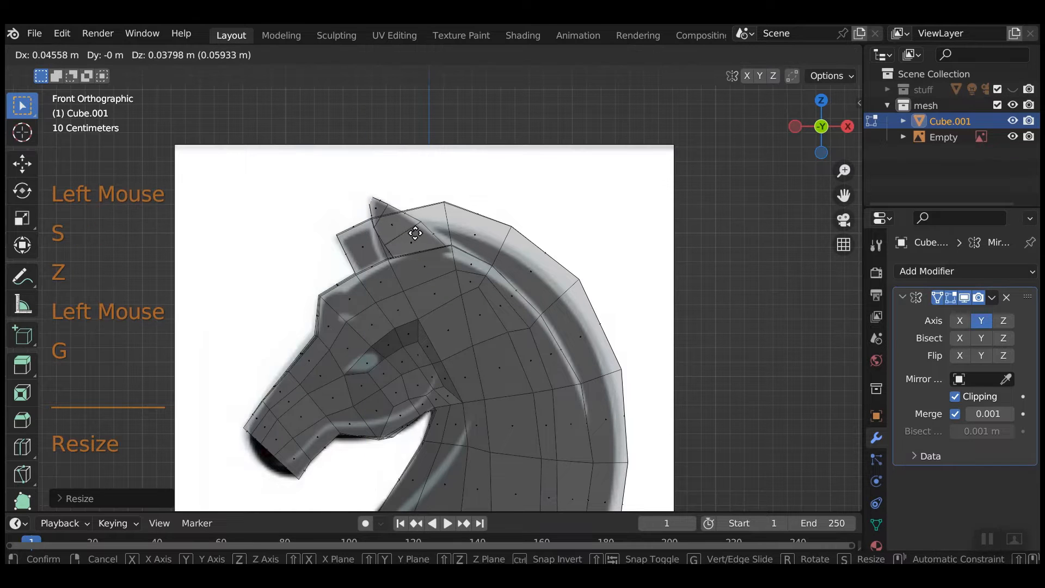
{"action": "left_click", "coordinate": [420, 236]}
Step: Return to Object Mode, turn off X-ray and view the ear from the front and side of the head
{"action": "key", "text": "Tab"}
{"action": "middle_click_drag", "start_coordinate": [464, 282], "coordinate": [611, 296]}
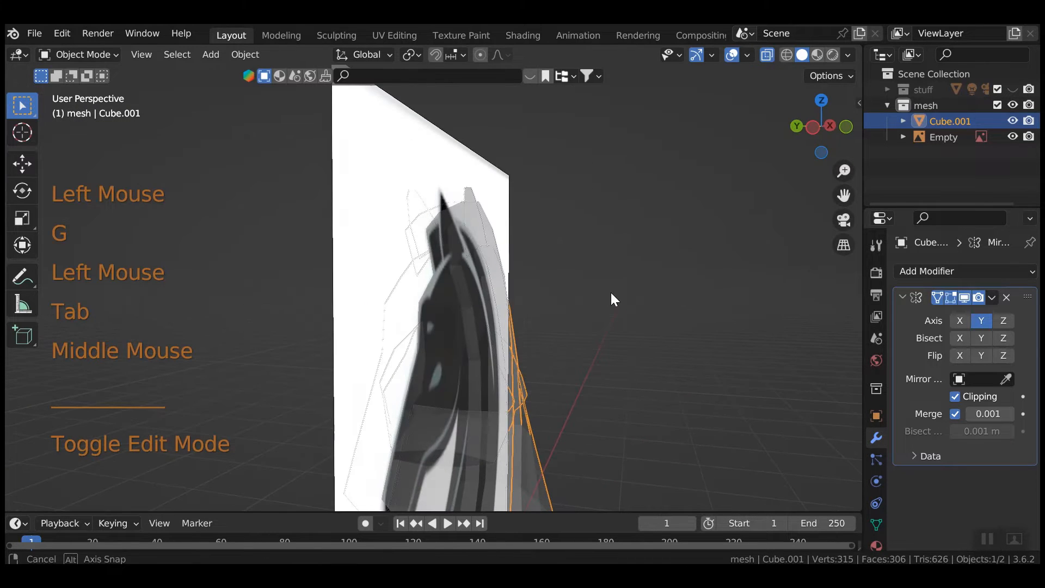
{"action": "left_click", "coordinate": [768, 56]}
{"action": "middle_click_drag", "start_coordinate": [643, 182], "coordinate": [442, 266]}
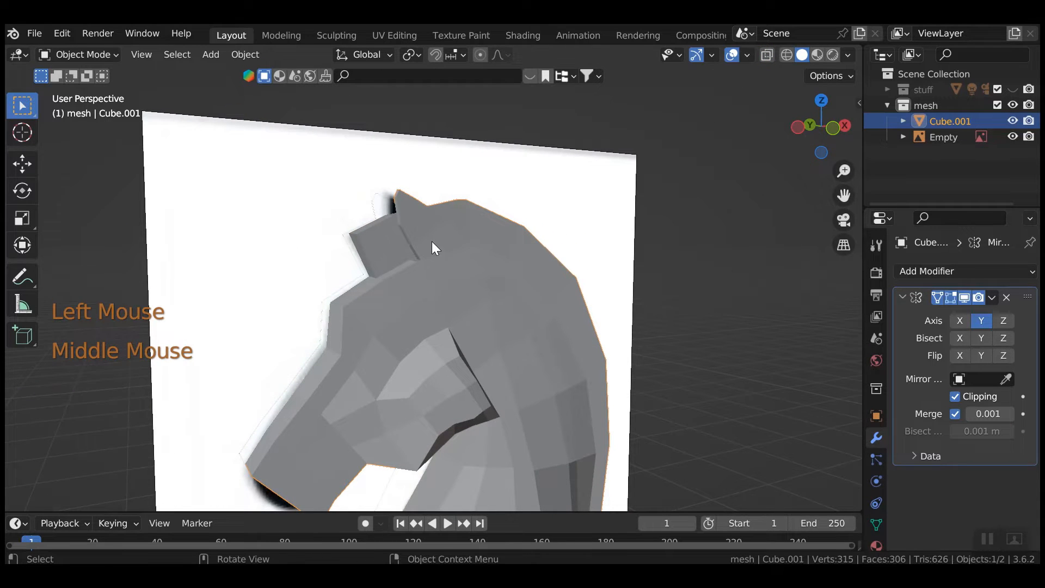
Step: In vertex selection, select the four corners of the outer face in the ear's middle section and move them along Y
{"action": "key", "text": "Tab"}
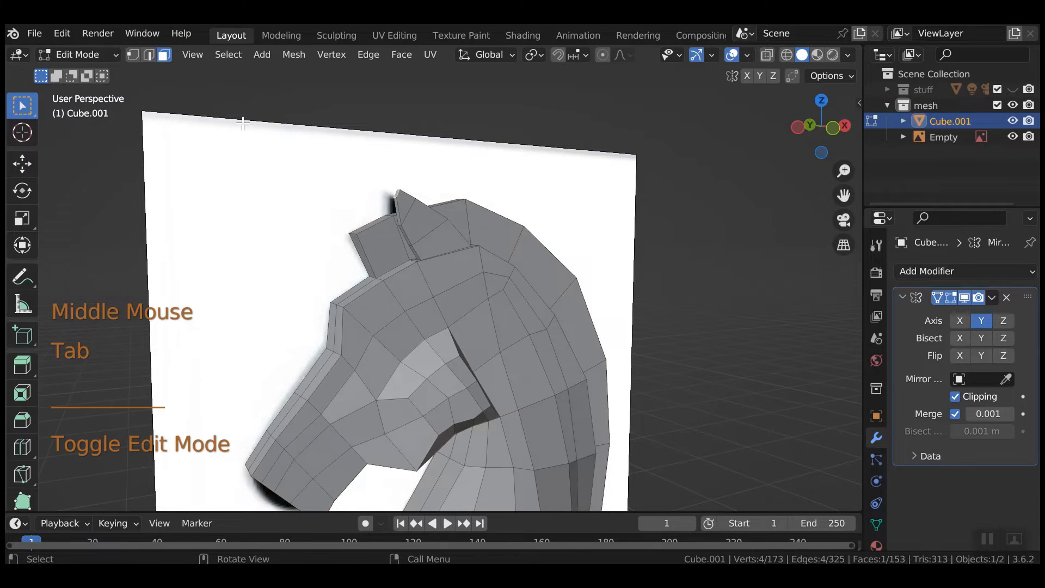
{"action": "left_click", "coordinate": [133, 55]}
{"action": "middle_click_drag", "start_coordinate": [428, 246], "coordinate": [455, 238]}
{"action": "left_click", "coordinate": [455, 237]}
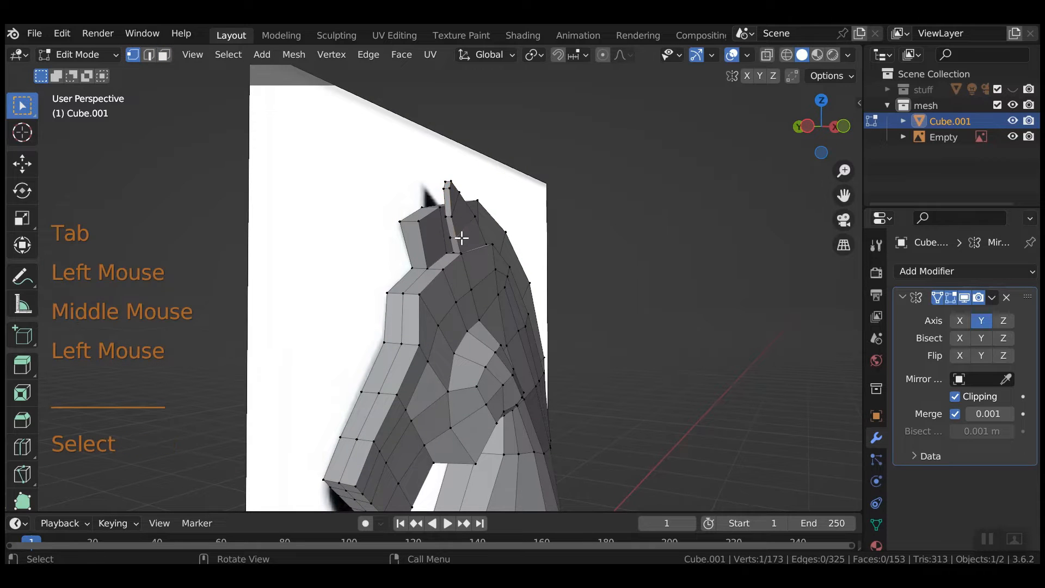
{"action": "left_click", "coordinate": [474, 216], "text": "shift"}
{"action": "left_click", "coordinate": [460, 201], "text": "shift"}
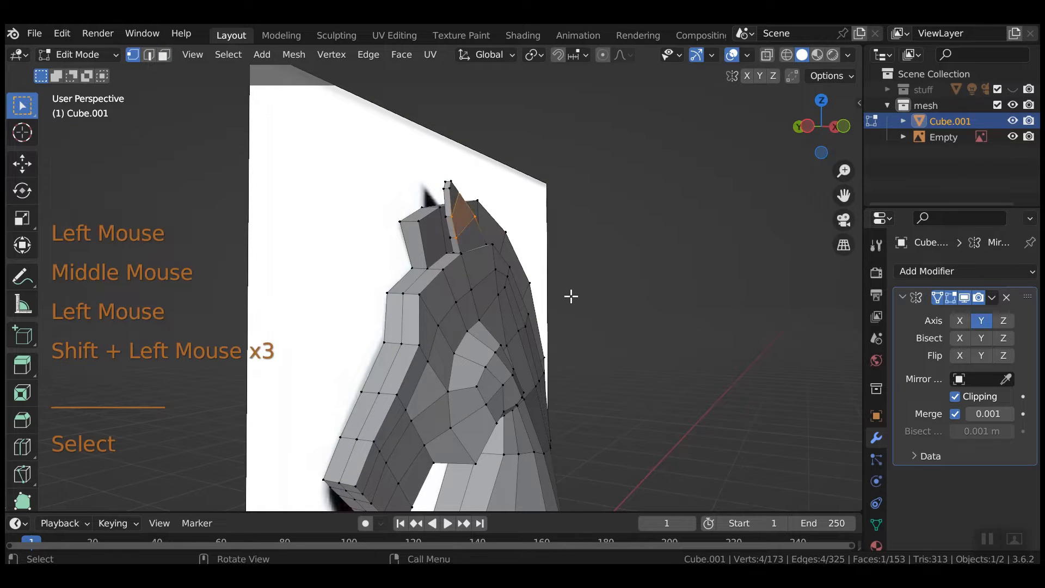
{"action": "middle_click_drag", "start_coordinate": [569, 296], "coordinate": [466, 287]}
{"action": "key", "text": "g"}
{"action": "key", "text": "y"}
{"action": "left_click", "coordinate": [610, 291]}
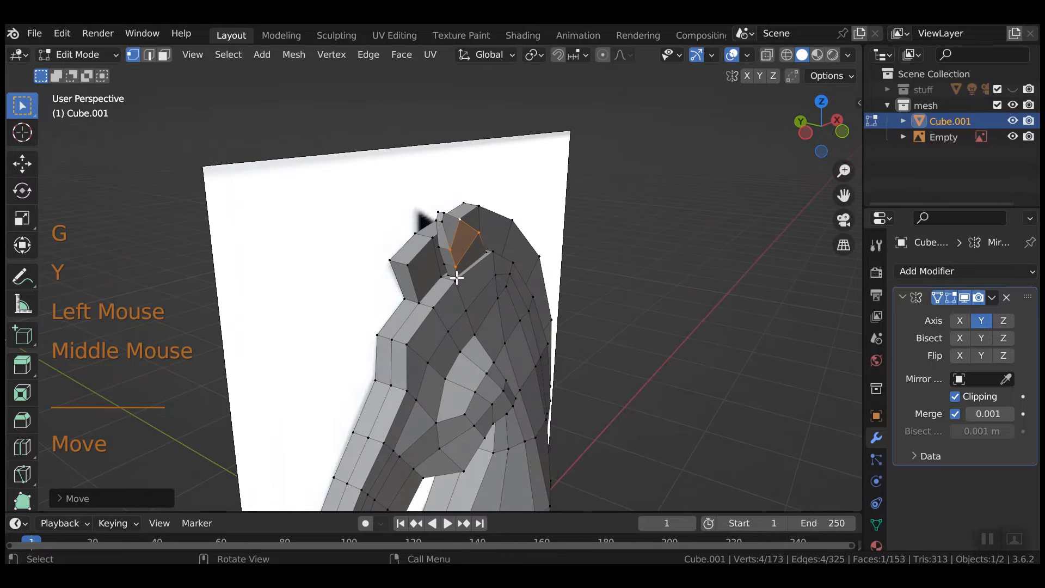
Step: Select the vertices along the ear's outer base edge and move them along Y
{"action": "left_click", "coordinate": [454, 282]}
{"action": "left_click", "coordinate": [484, 251], "text": "shift"}
{"action": "middle_click_drag", "start_coordinate": [491, 250], "coordinate": [646, 289]}
{"action": "key", "text": "g"}
{"action": "key", "text": "y"}
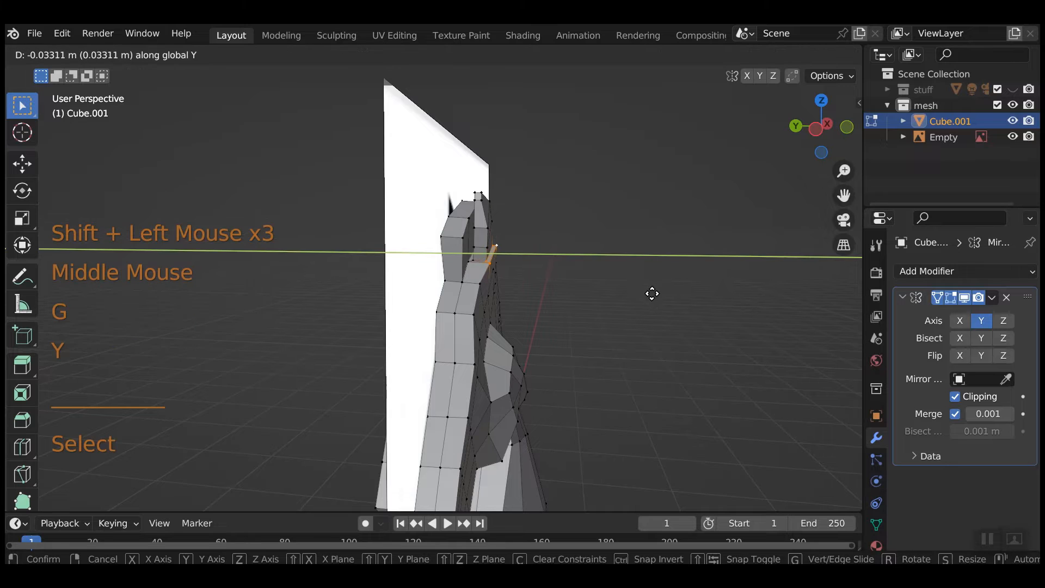
{"action": "left_click", "coordinate": [626, 295]}
Step: Move the single head vertex at the front of the ear's base along Y
{"action": "left_click", "coordinate": [480, 283]}
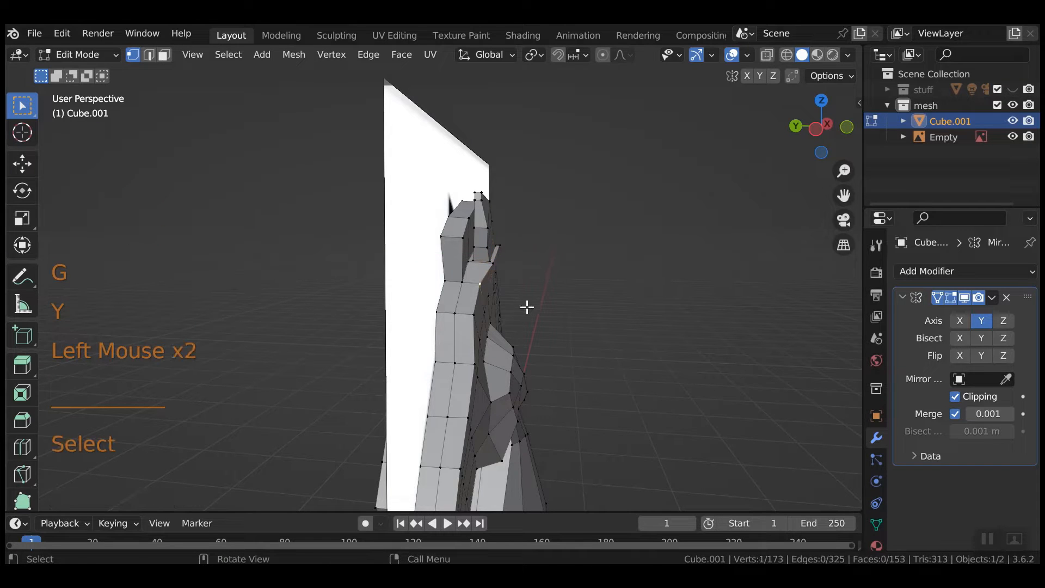
{"action": "key", "text": "g"}
{"action": "key", "text": "y"}
{"action": "left_click", "coordinate": [534, 305]}
Step: Move two vertices on the ear's rear outer side outward about 0.03 m along negative Y
{"action": "middle_click_drag", "start_coordinate": [534, 305], "coordinate": [330, 391]}
{"action": "left_click", "coordinate": [364, 252]}
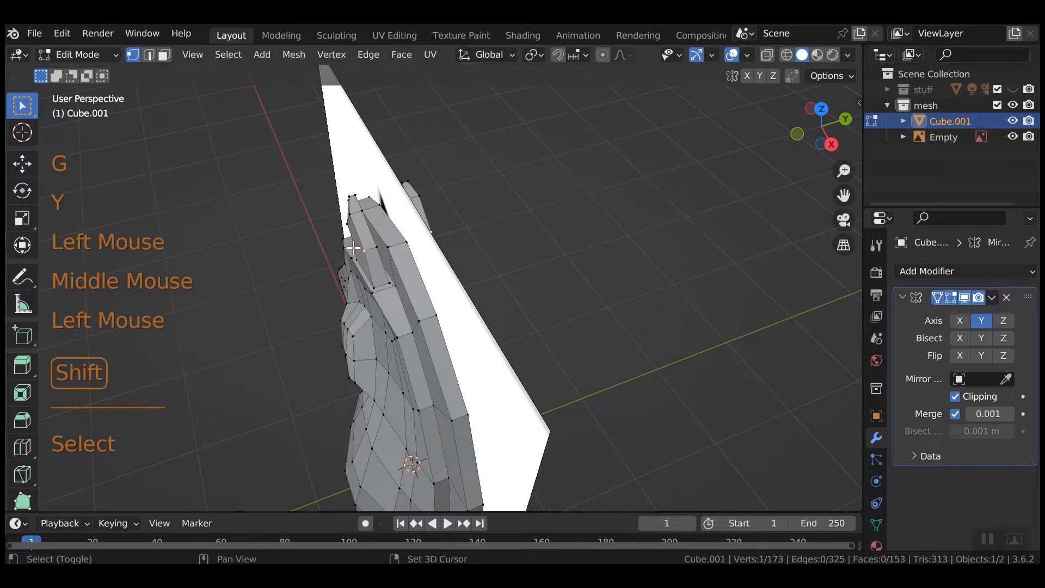
{"action": "left_click", "coordinate": [354, 244], "text": "shift"}
{"action": "key", "text": "g"}
{"action": "key", "text": "y"}
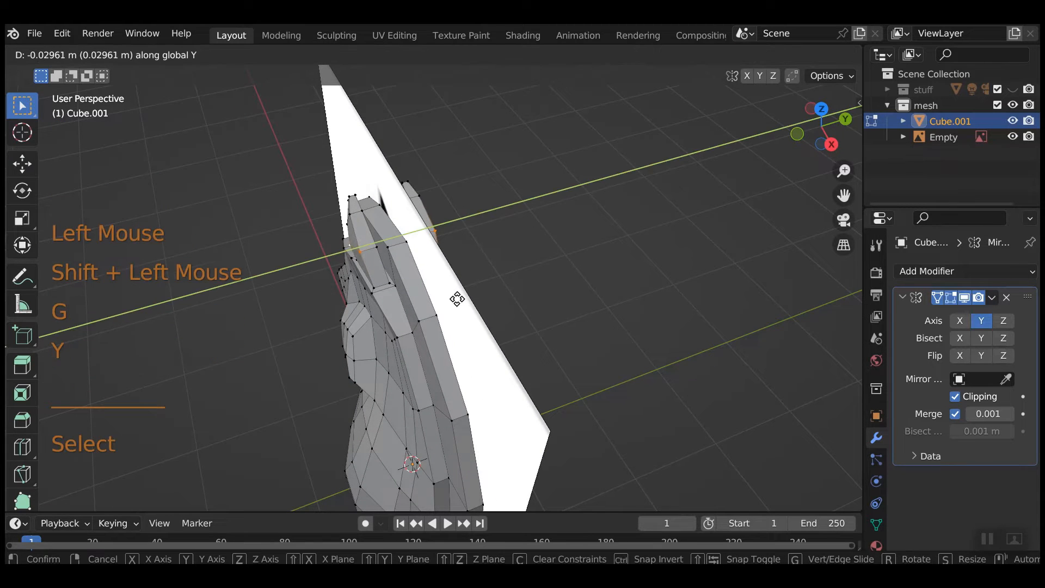
{"action": "left_click", "coordinate": [455, 300]}
Step: Select the two vertices of the ear's upper outer edge and move them outward about 0.018 m along negative Y
{"action": "middle_click_drag", "start_coordinate": [455, 300], "coordinate": [394, 243]}
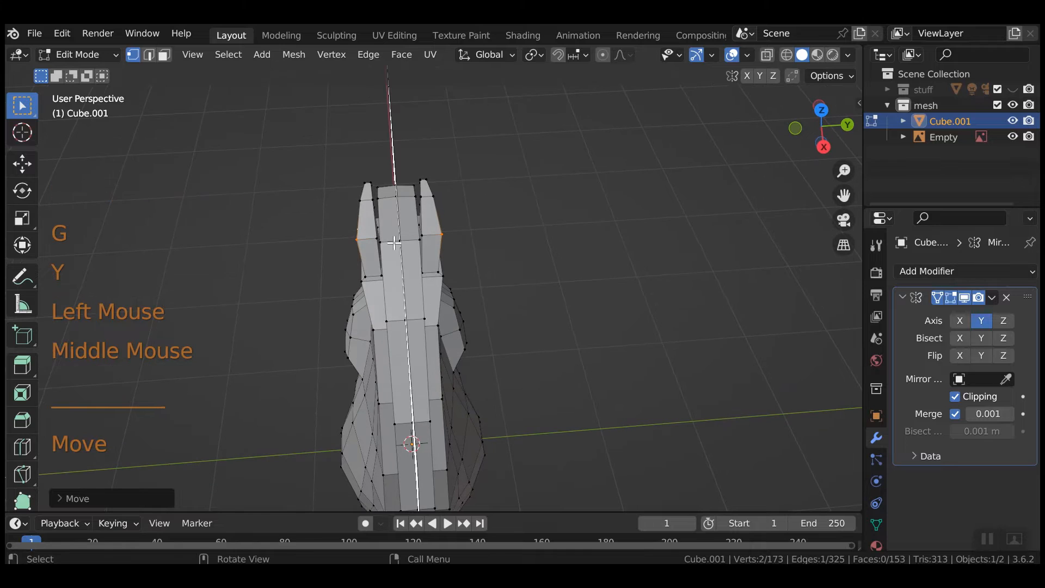
{"action": "middle_click_drag", "start_coordinate": [468, 224], "coordinate": [493, 222]}
{"action": "left_click", "coordinate": [466, 210]}
{"action": "left_click", "coordinate": [468, 192], "text": "shift"}
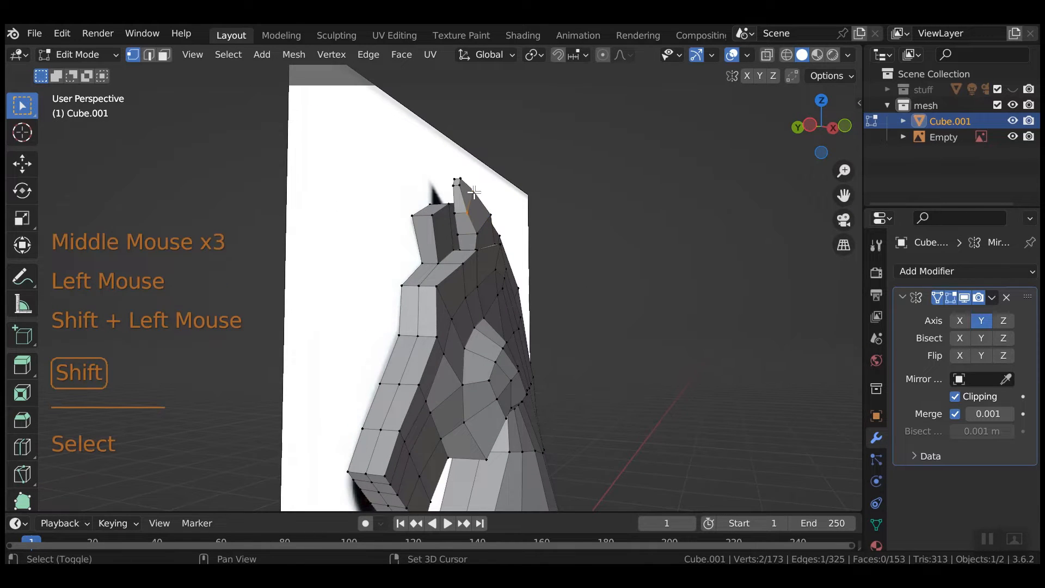
{"action": "key", "text": "g"}
{"action": "key", "text": "y"}
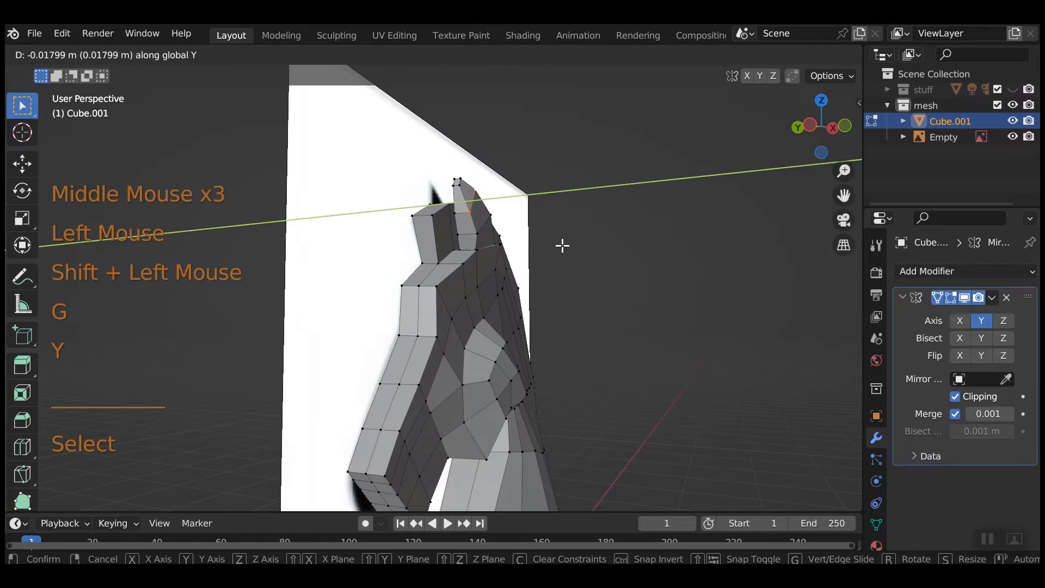
{"action": "left_click", "coordinate": [562, 242]}
Step: In Object Mode, add a Subdivision Surface modifier with viewport level 2 below the Mirror and shade the knight smooth
{"action": "key", "text": "Tab"}
{"action": "scroll", "coordinate": [609, 331], "scroll_direction": "down", "scroll_amount": 2}
{"action": "scroll", "coordinate": [615, 345], "scroll_direction": "down", "scroll_amount": 1}
{"action": "middle_click_drag", "start_coordinate": [615, 345], "coordinate": [488, 361]}
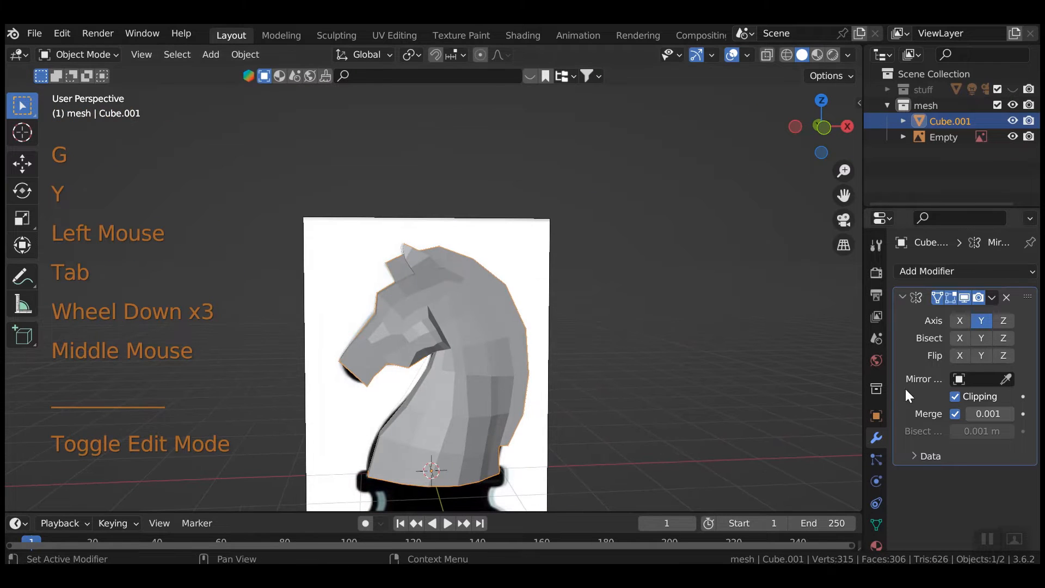
{"action": "left_click", "coordinate": [901, 297]}
{"action": "left_click", "coordinate": [931, 285]}
{"action": "left_click", "coordinate": [926, 271]}
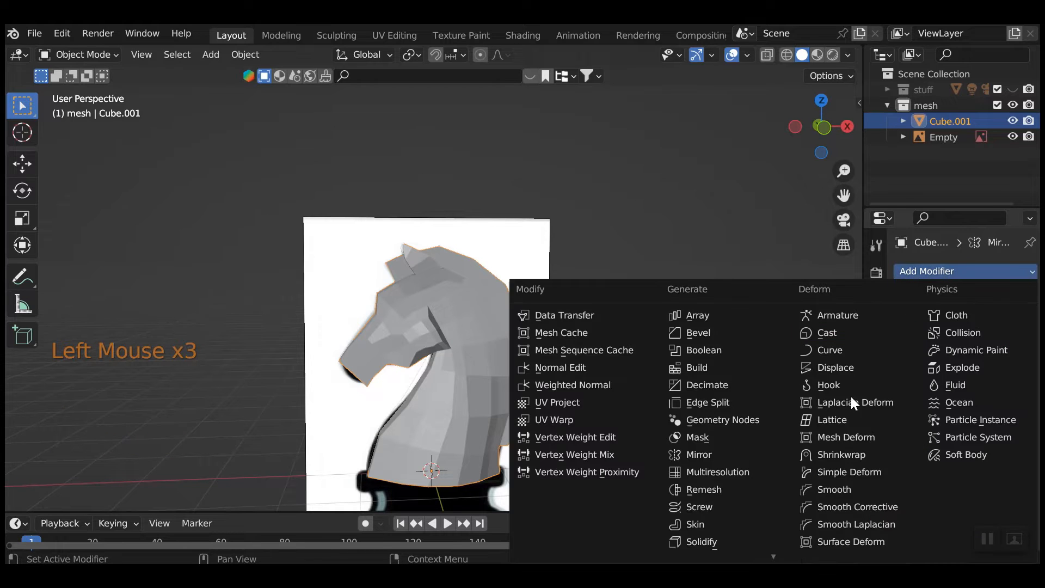
{"action": "left_click", "coordinate": [704, 522]}
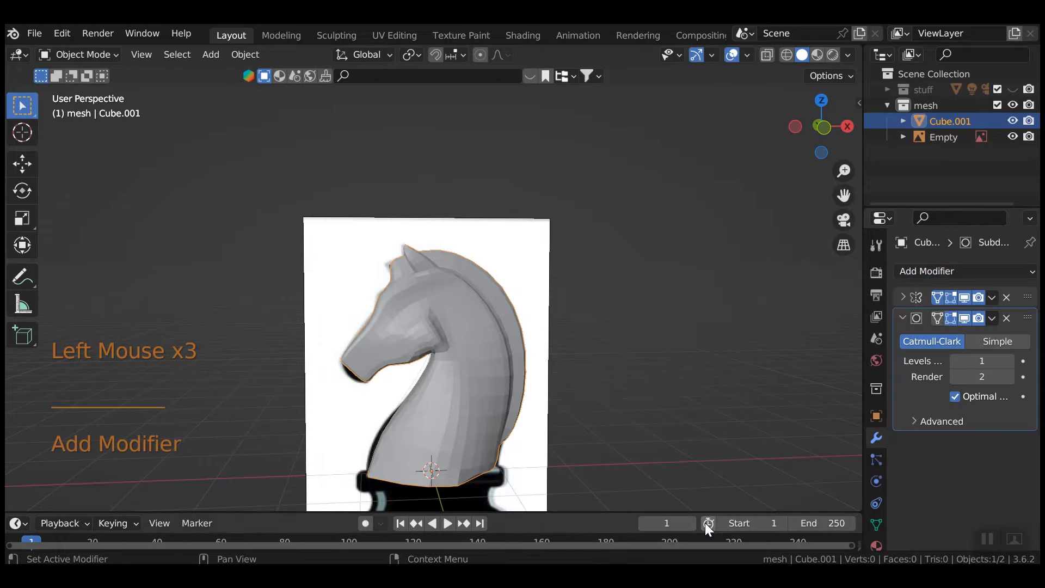
{"action": "left_click", "coordinate": [1008, 361]}
{"action": "right_click", "coordinate": [471, 358]}
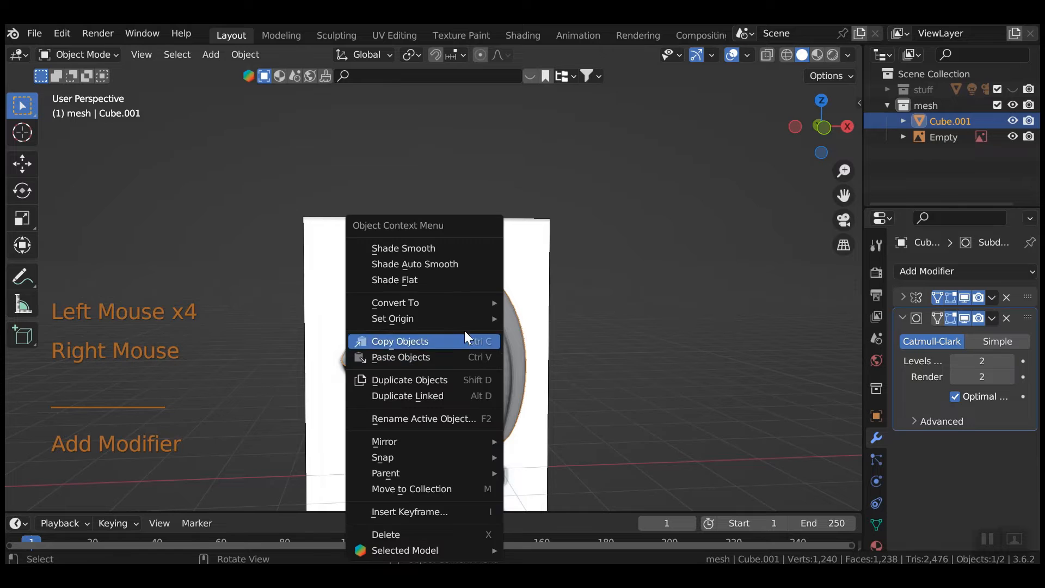
{"action": "left_click", "coordinate": [443, 250]}
Step: Examine the smoothed knight's shape from the top, the left and the rear
{"action": "key", "text": "grave"}
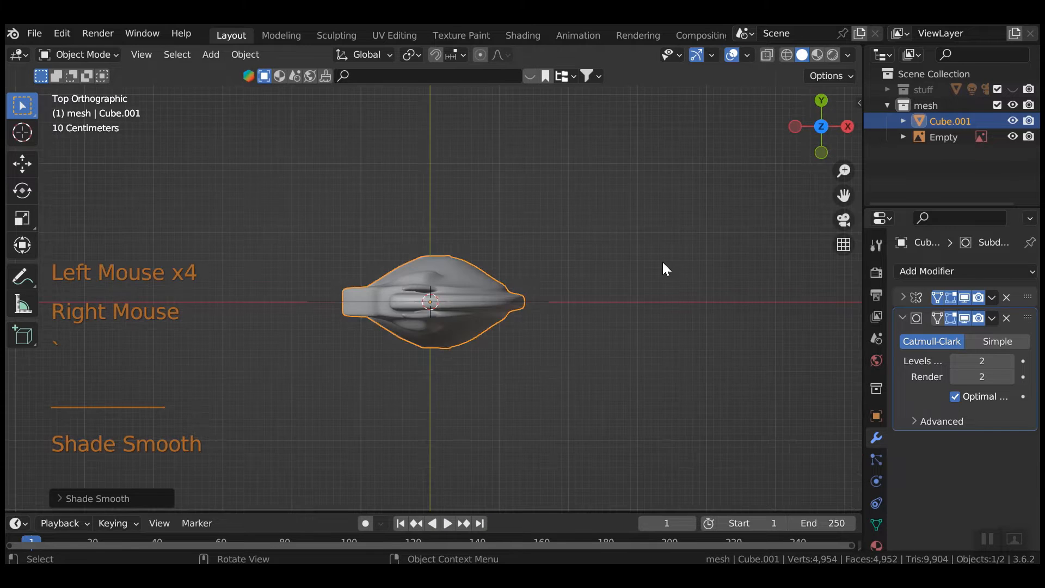
{"action": "middle_click_drag", "start_coordinate": [667, 280], "coordinate": [646, 140]}
{"action": "scroll", "coordinate": [611, 326], "scroll_direction": "up", "scroll_amount": 3}
{"action": "middle_click_drag", "start_coordinate": [611, 326], "coordinate": [455, 352]}
{"action": "scroll", "coordinate": [456, 353], "scroll_direction": "down", "scroll_amount": 2}
{"action": "key", "text": "grave"}
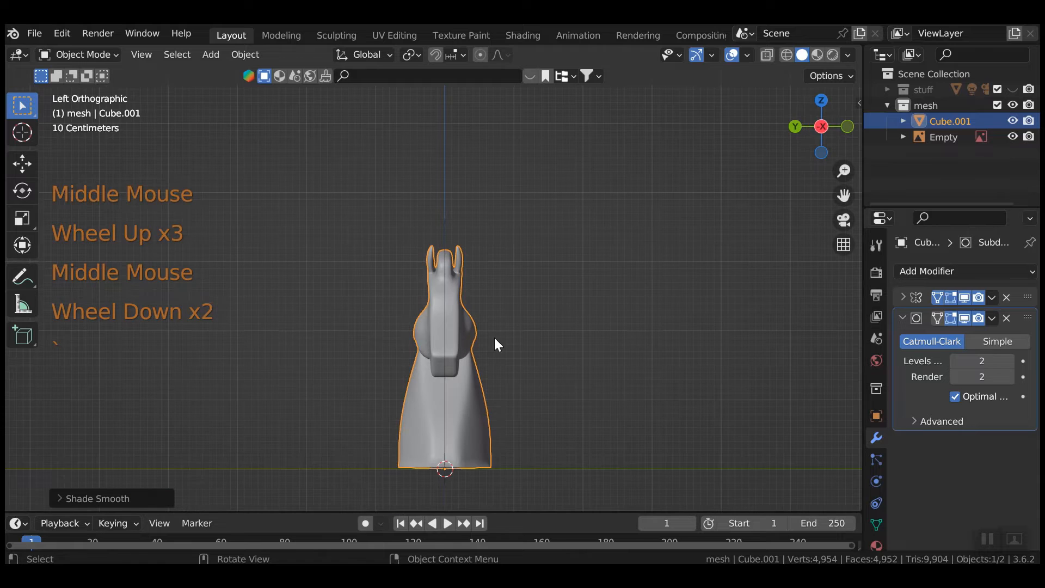
{"action": "left_click", "coordinate": [577, 362]}
{"action": "middle_click_drag", "start_coordinate": [576, 362], "coordinate": [464, 293]}
Step: Select the edge loop along the mane's outer side in Edit Mode and bevel it with one segment, about 0.03 m wide
{"action": "key", "text": "Tab"}
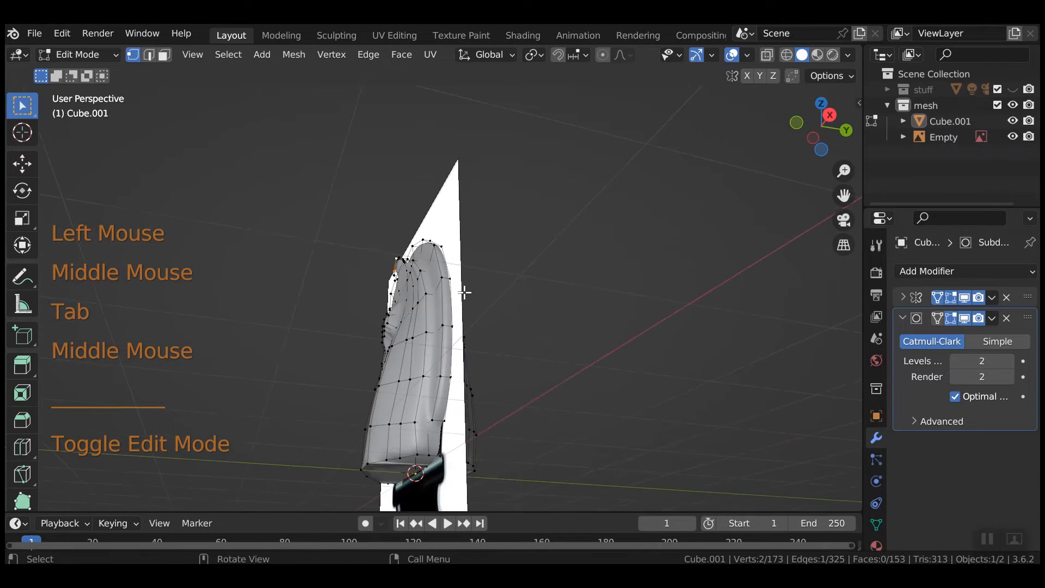
{"action": "key", "text": "alt"}
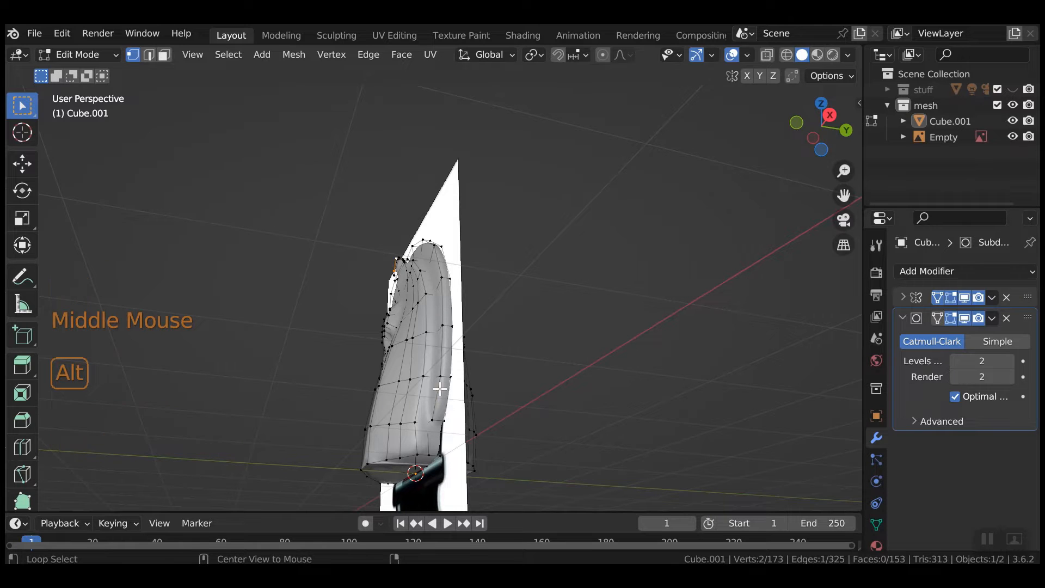
{"action": "left_click", "coordinate": [440, 389], "text": "alt"}
{"action": "middle_click_drag", "start_coordinate": [440, 389], "coordinate": [573, 434]}
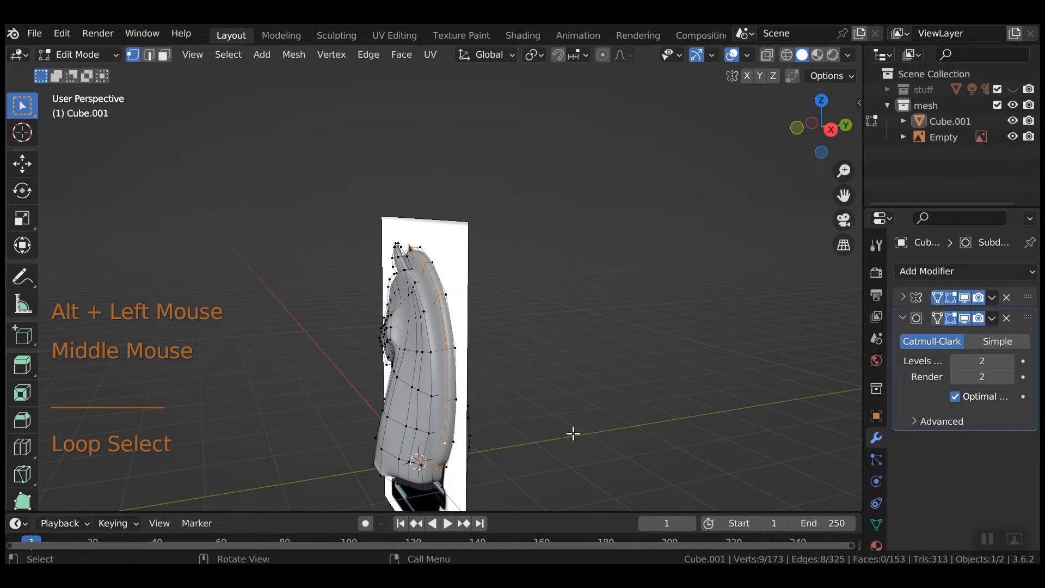
{"action": "key", "text": "ctrl+b"}
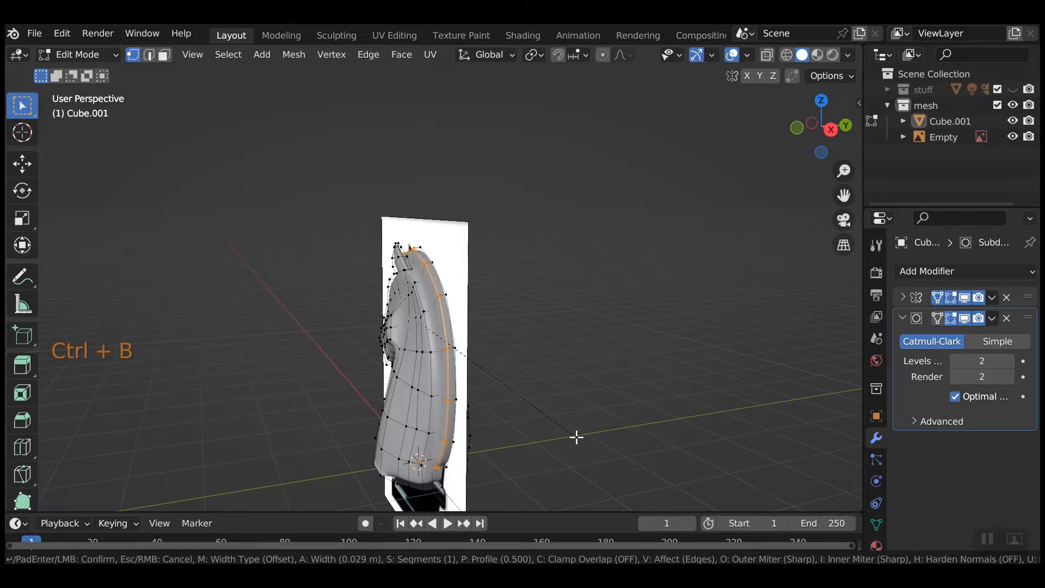
{"action": "left_click", "coordinate": [574, 440]}
{"action": "middle_click_drag", "start_coordinate": [573, 439], "coordinate": [550, 433]}
{"action": "key", "text": "Tab"}
{"action": "key", "text": "Tab"}
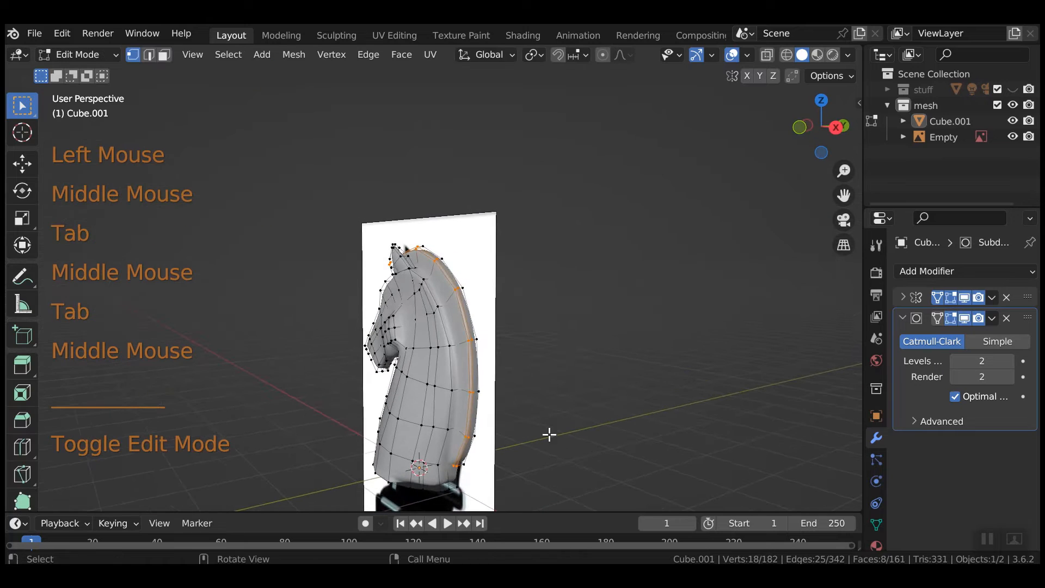
Step: Add a loop cut running lengthwise along the side of the mane, sliding it close to the base
{"action": "key", "text": "ctrl+r"}
{"action": "left_click_drag", "start_coordinate": [451, 305], "coordinate": [500, 351]}
{"action": "middle_click_drag", "start_coordinate": [500, 351], "coordinate": [590, 361]}
{"action": "scroll", "coordinate": [584, 366], "scroll_direction": "up", "scroll_amount": 3}
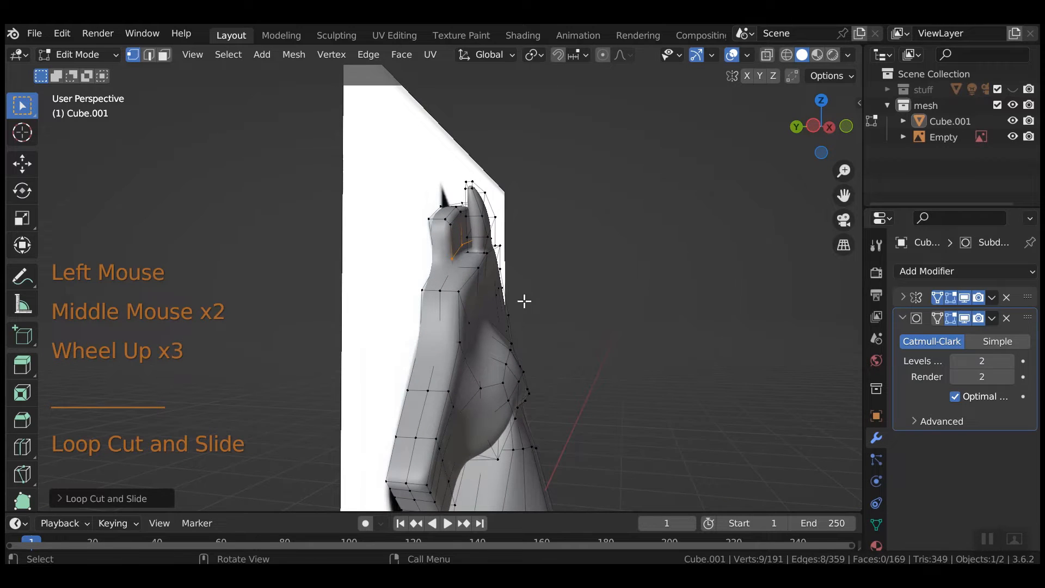
Step: Hide the reference image and knife-cut an edge across the base of the mane's front face from the corner vertex to the centre line
{"action": "middle_click_drag", "start_coordinate": [524, 301], "coordinate": [564, 280]}
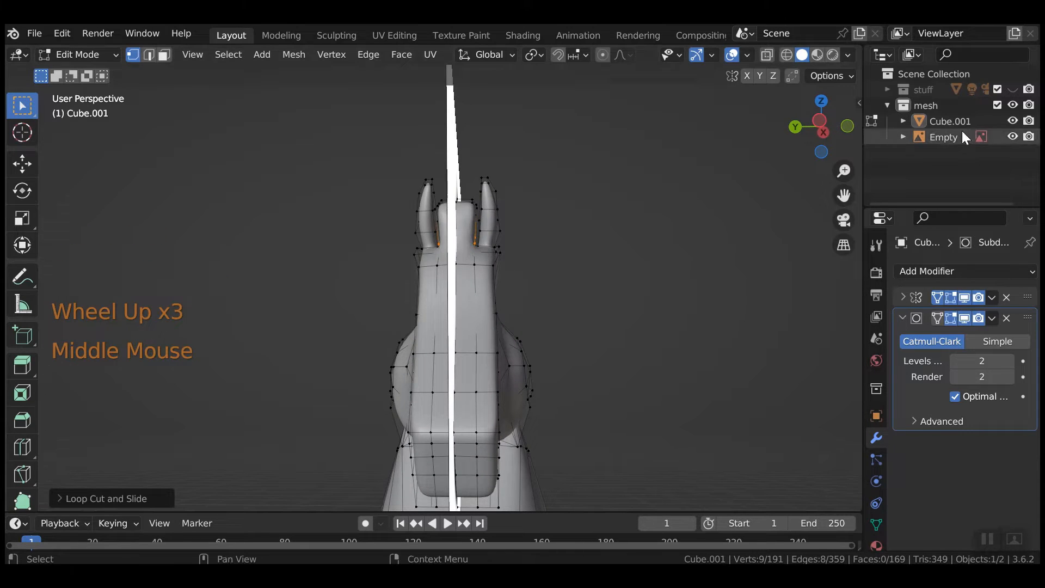
{"action": "left_click", "coordinate": [1013, 137]}
{"action": "left_click", "coordinate": [472, 262]}
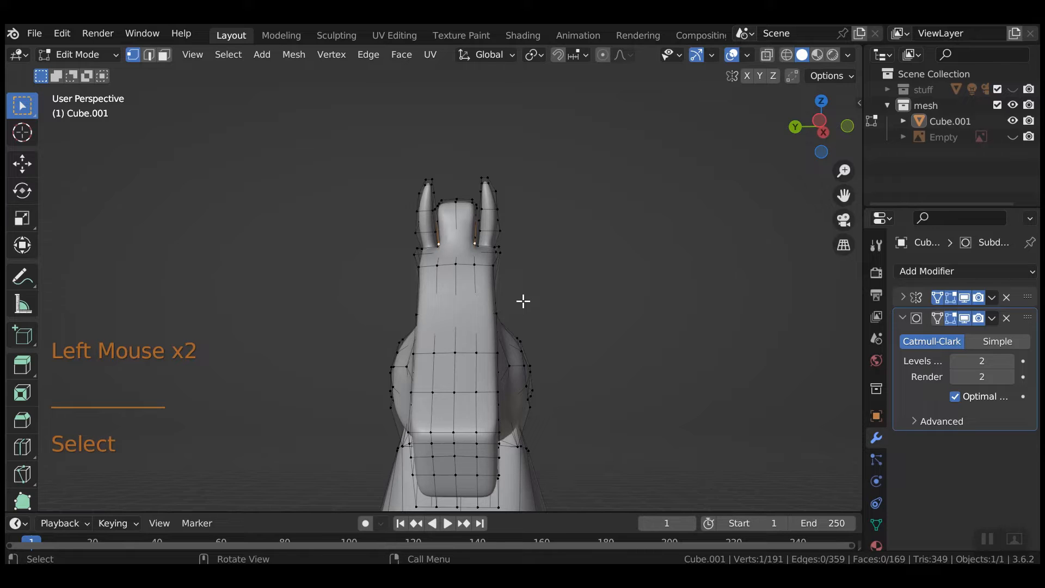
{"action": "key", "text": "k"}
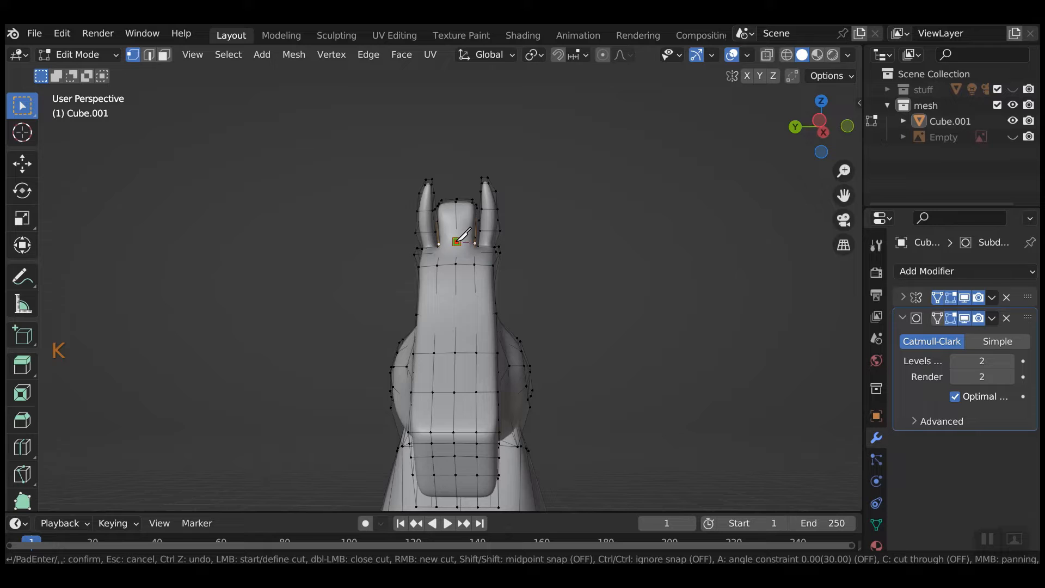
{"action": "key", "text": "Return"}
{"action": "middle_click_drag", "start_coordinate": [536, 444], "coordinate": [599, 294]}
{"action": "key", "text": "Tab"}
{"action": "key", "text": "Tab"}
{"action": "scroll", "coordinate": [588, 295], "scroll_direction": "up", "scroll_amount": 2}
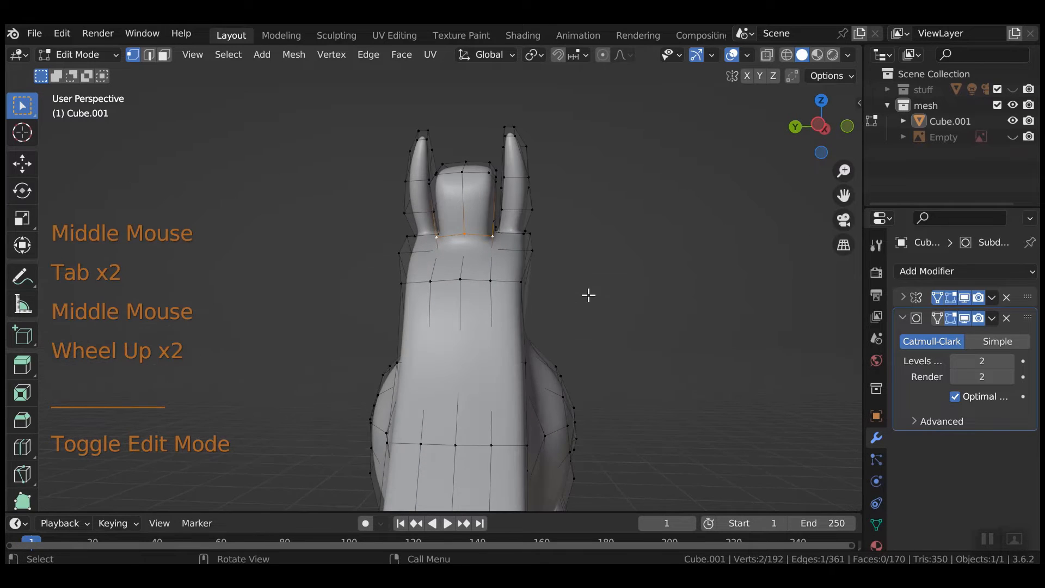
Step: Select two vertices on the mane's upper side edge at the front and raise them about 0.04 m along Z
{"action": "left_click", "coordinate": [499, 180]}
{"action": "left_click", "coordinate": [496, 172], "text": "shift"}
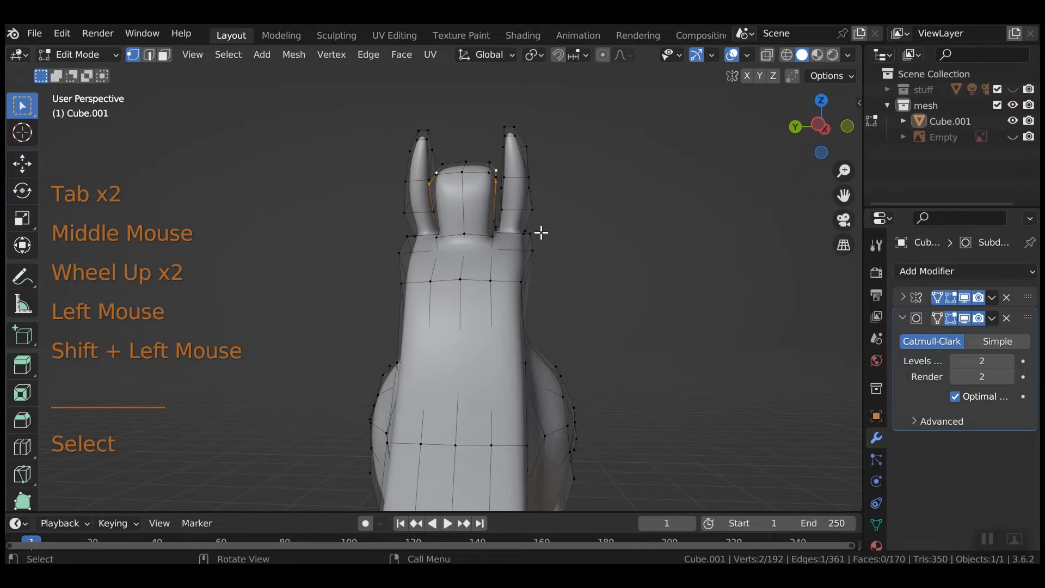
{"action": "key", "text": "g"}
{"action": "key", "text": "z"}
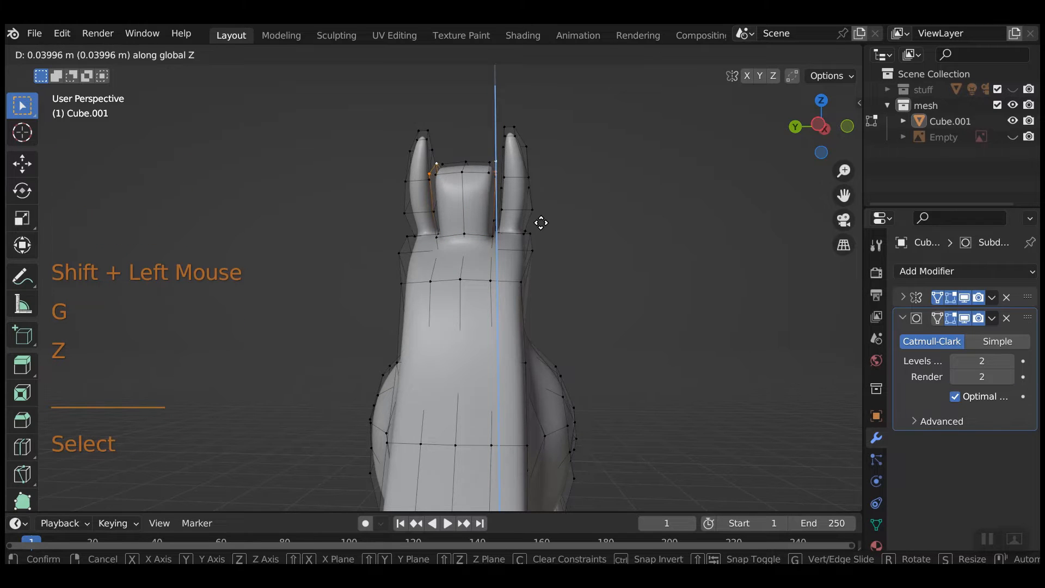
{"action": "left_click", "coordinate": [540, 222]}
{"action": "middle_click_drag", "start_coordinate": [561, 248], "coordinate": [371, 218]}
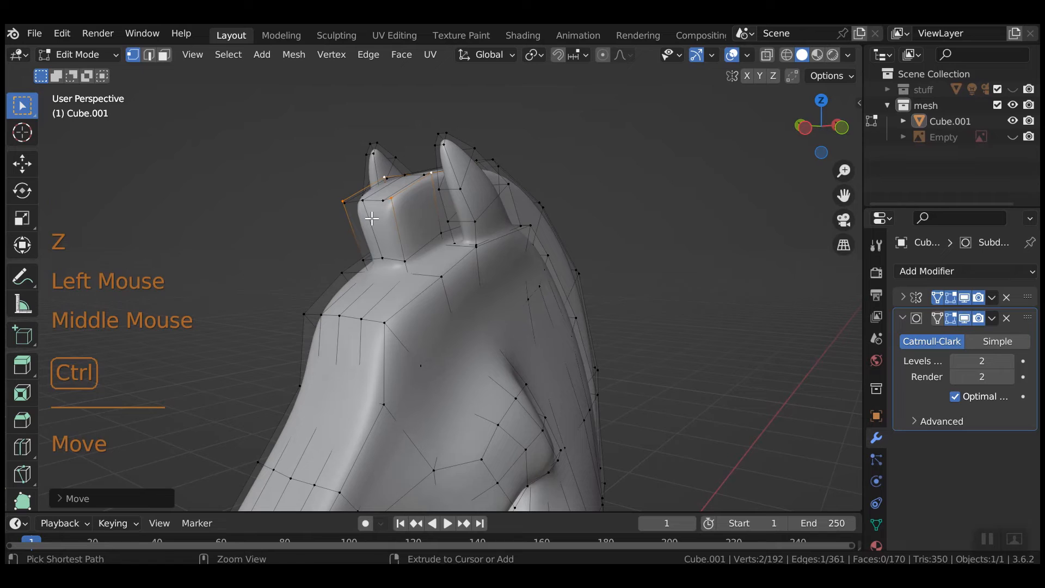
Step: Add a lengthwise loop cut on the mane's side and slide it up toward the top edge
{"action": "key", "text": "ctrl+r"}
{"action": "left_click", "coordinate": [389, 205]}
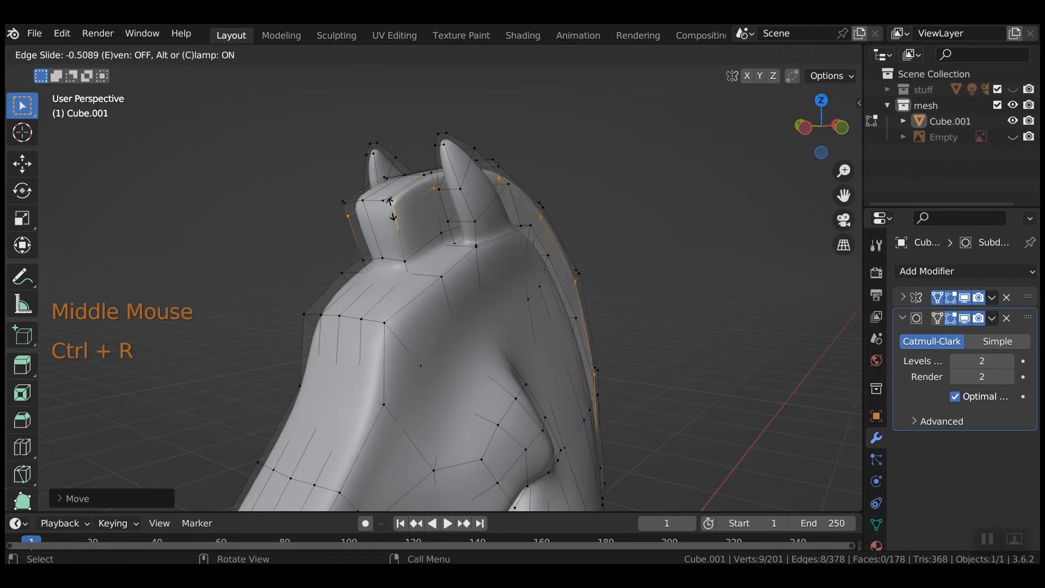
{"action": "left_click", "coordinate": [390, 202]}
{"action": "middle_click_drag", "start_coordinate": [389, 202], "coordinate": [478, 191]}
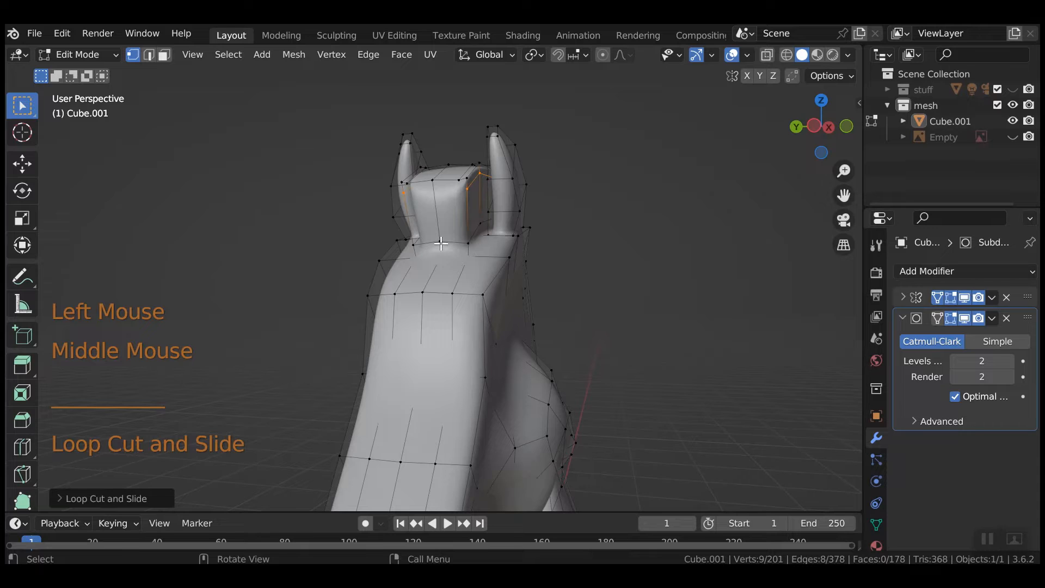
Step: Move the vertex beside the corner on the mane's front top edge slightly inward toward the centre
{"action": "left_click", "coordinate": [460, 181]}
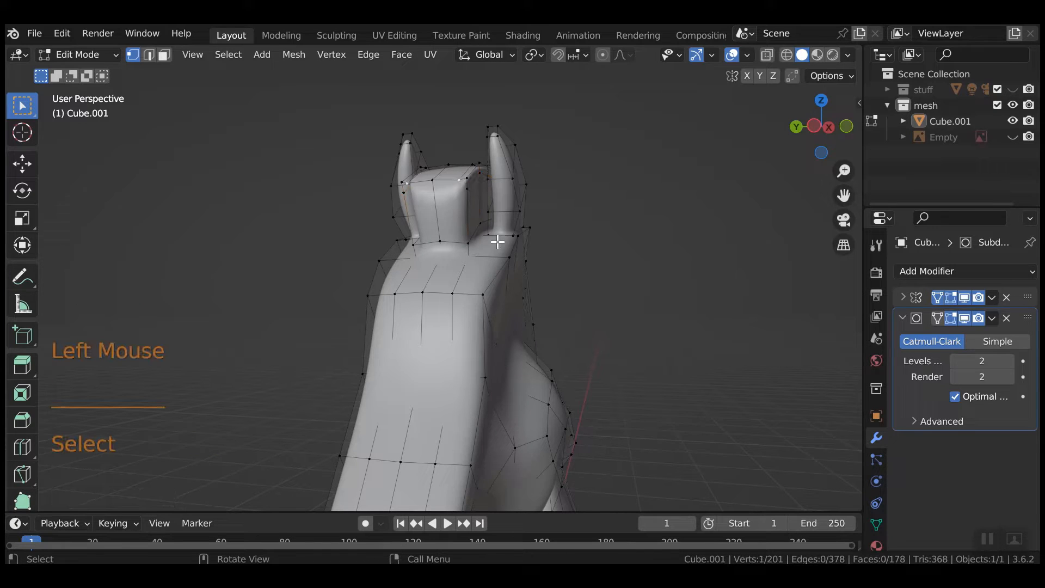
{"action": "key", "text": "g"}
{"action": "key", "text": "g"}
{"action": "key", "text": "g"}
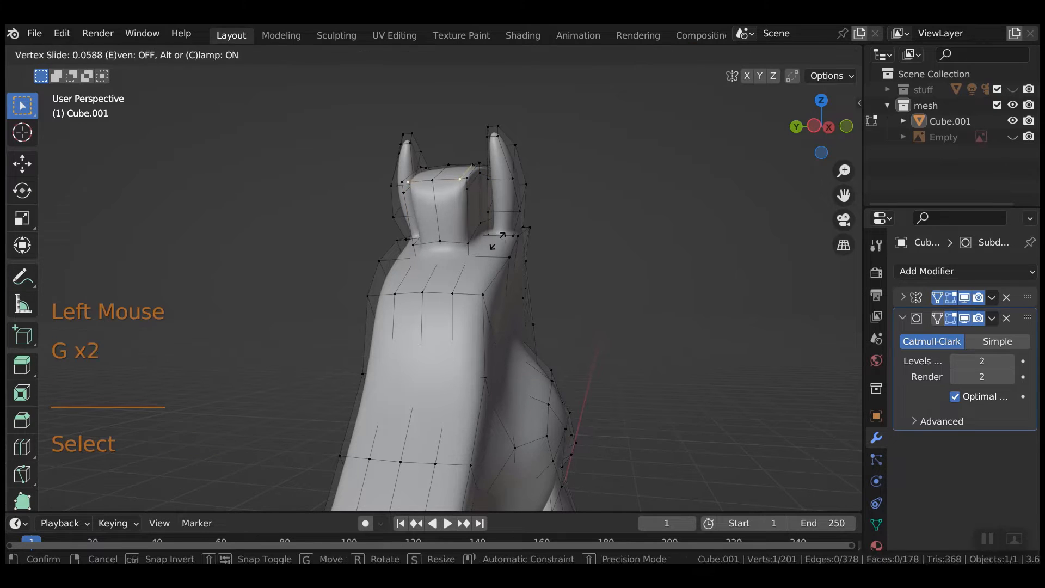
{"action": "left_click", "coordinate": [490, 240]}
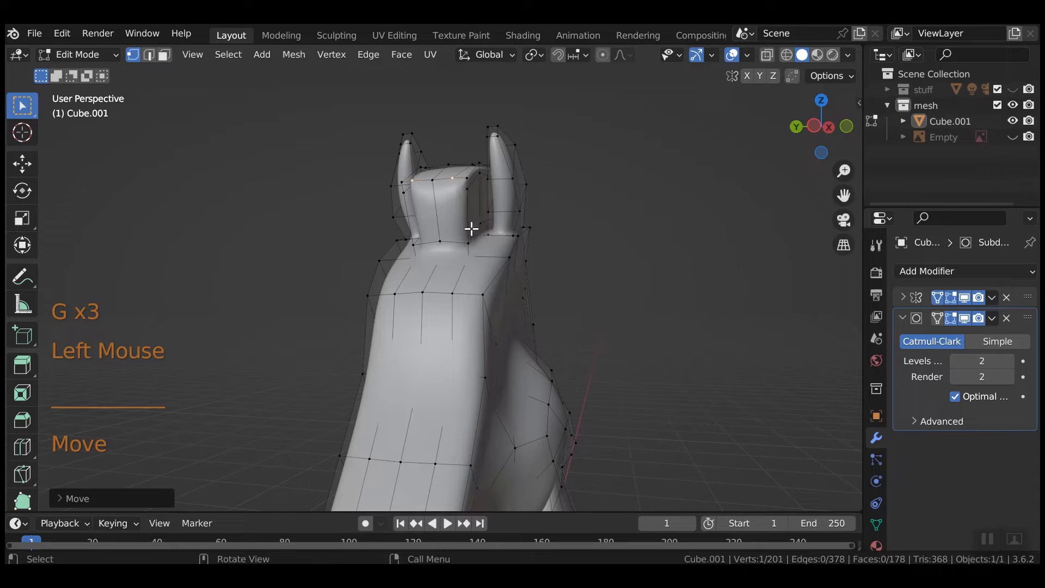
Step: Subdivide the bottom edge of the mane's front face and connect its new midpoint to the vertex above on the top edge
{"action": "left_click", "coordinate": [454, 179]}
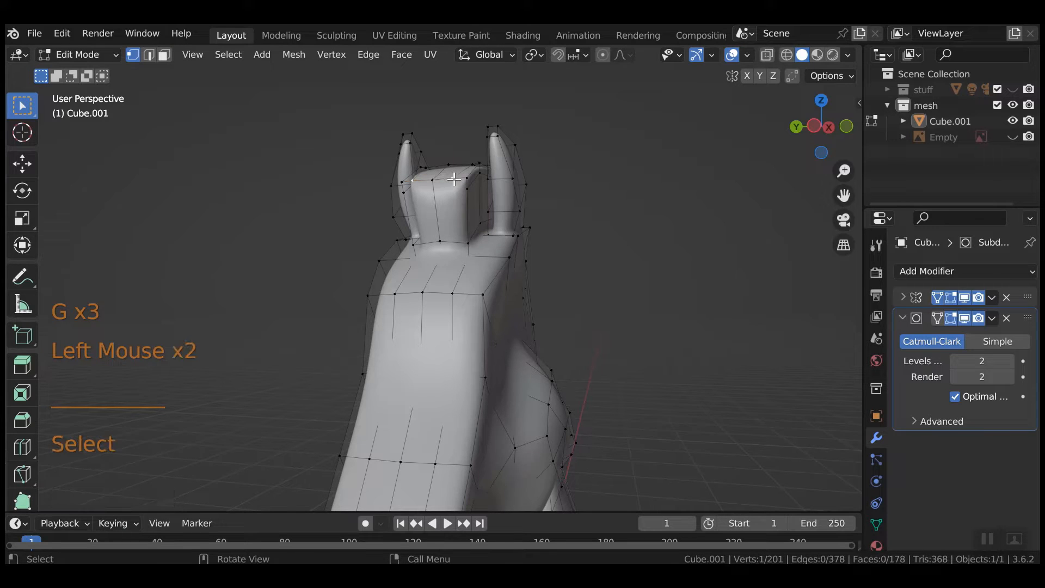
{"action": "left_click", "coordinate": [440, 240]}
{"action": "left_click", "coordinate": [467, 242], "text": "shift"}
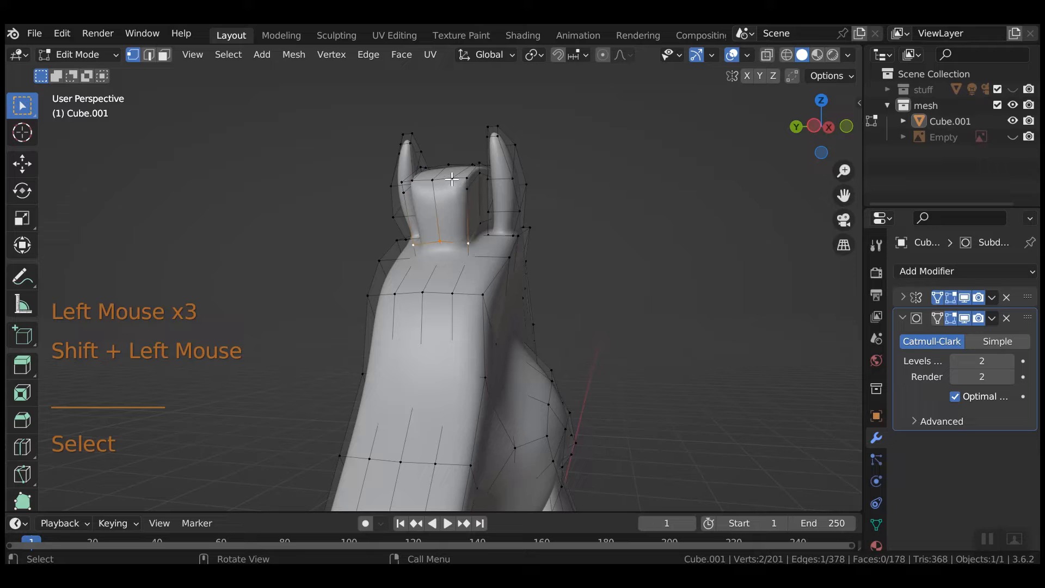
{"action": "right_click", "coordinate": [463, 225]}
{"action": "left_click", "coordinate": [509, 215]}
{"action": "left_click", "coordinate": [452, 178]}
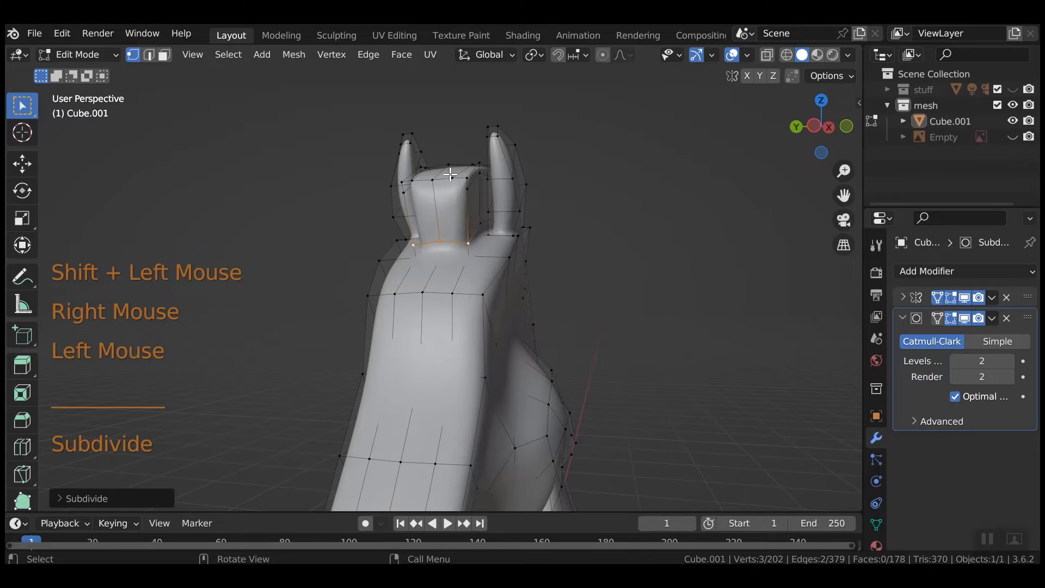
{"action": "left_click", "coordinate": [454, 241], "text": "shift"}
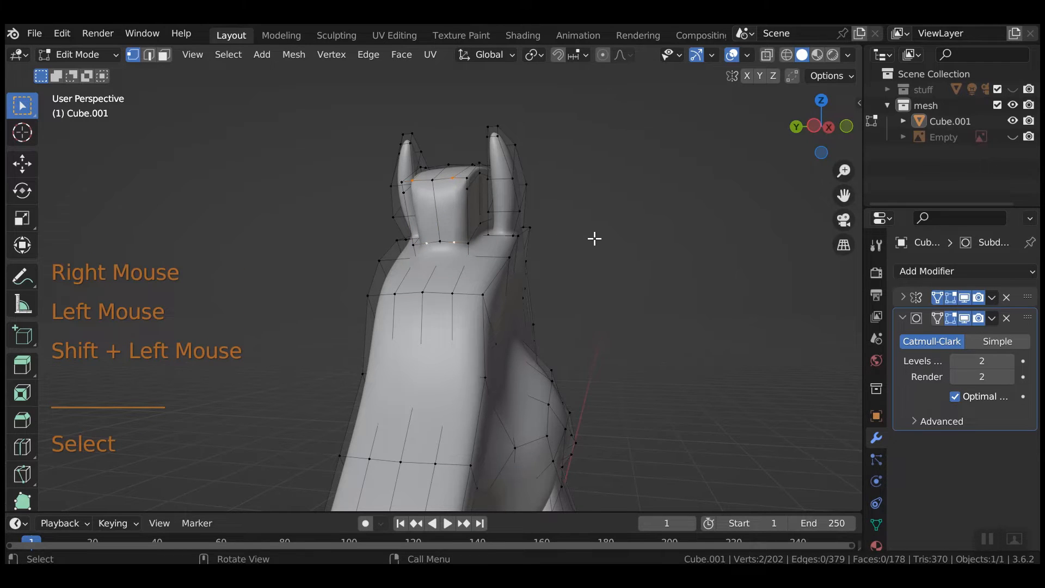
{"action": "key", "text": "j"}
Step: Knife-cut a horizontal edge across the mane's front face from the side loop's vertex to the centre line, just below the top
{"action": "left_click", "coordinate": [463, 189]}
{"action": "left_click", "coordinate": [466, 190]}
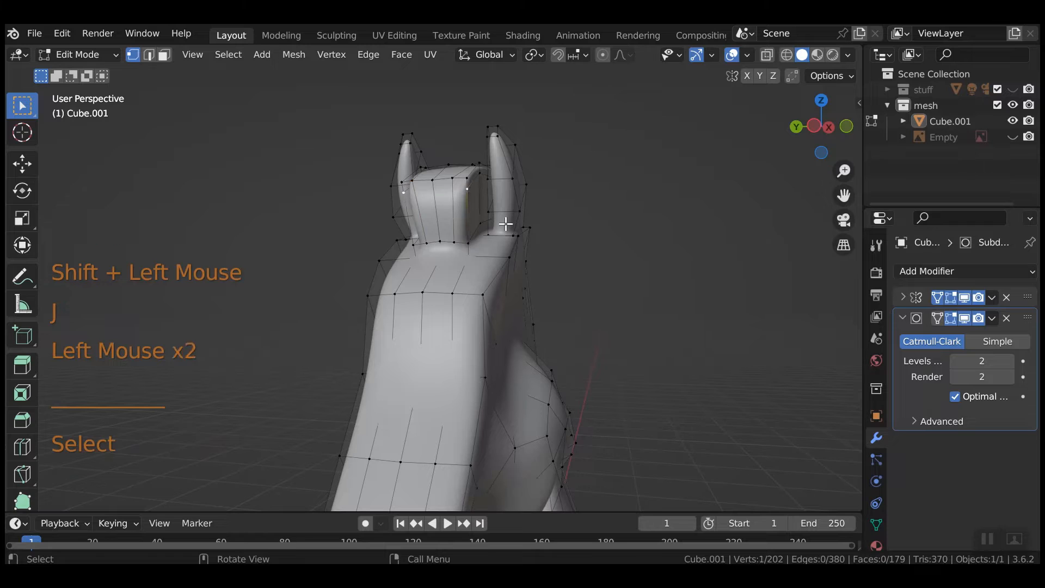
{"action": "key", "text": "k"}
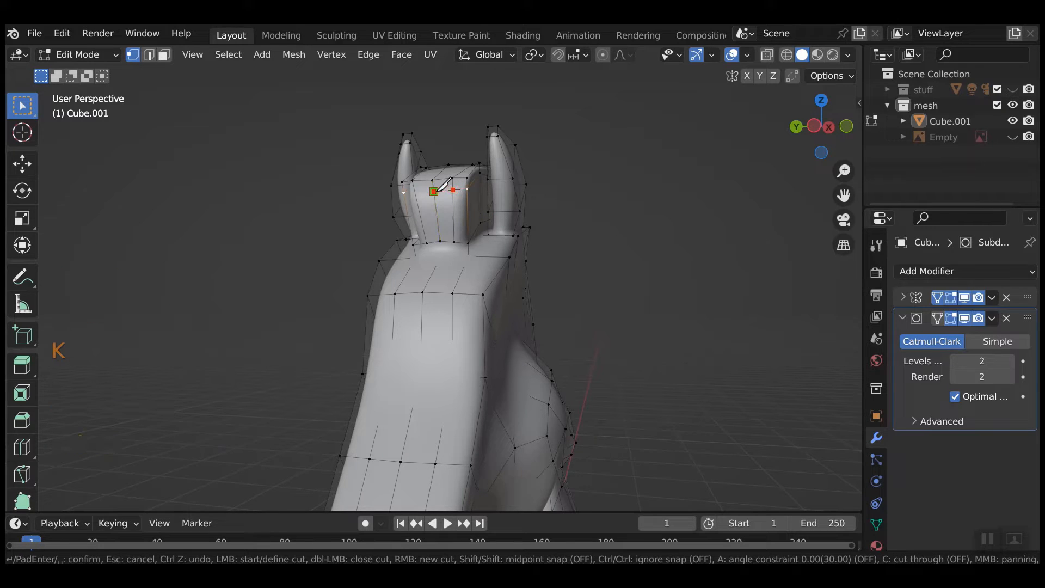
{"action": "key", "text": "Return"}
{"action": "key", "text": "Tab"}
{"action": "middle_click_drag", "start_coordinate": [583, 284], "coordinate": [577, 262]}
{"action": "key", "text": "Tab"}
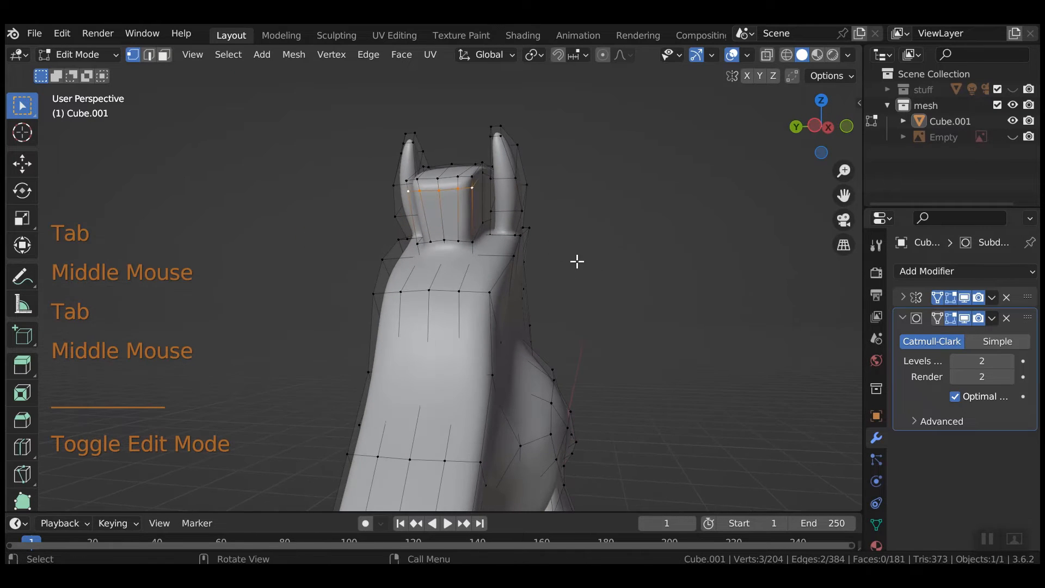
Step: Switch the mesh selection mode to faces
{"action": "left_click", "coordinate": [163, 54]}
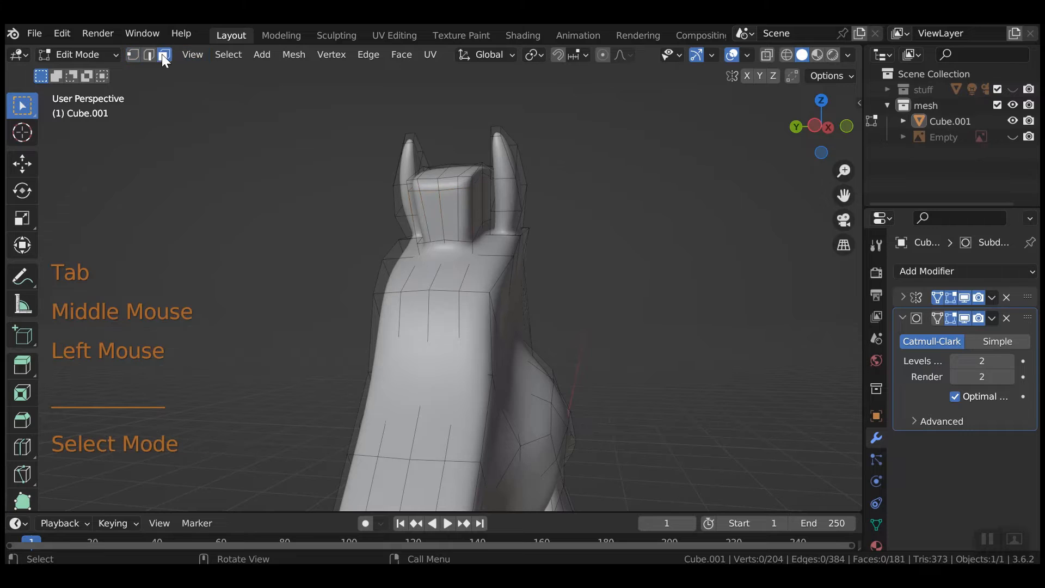
Step: Inset the three front faces of the ear together by about 0.02 m
{"action": "double_click", "coordinate": [496, 158]}
{"action": "left_click", "coordinate": [507, 204], "text": "shift"}
{"action": "left_click", "coordinate": [507, 220], "text": "shift"}
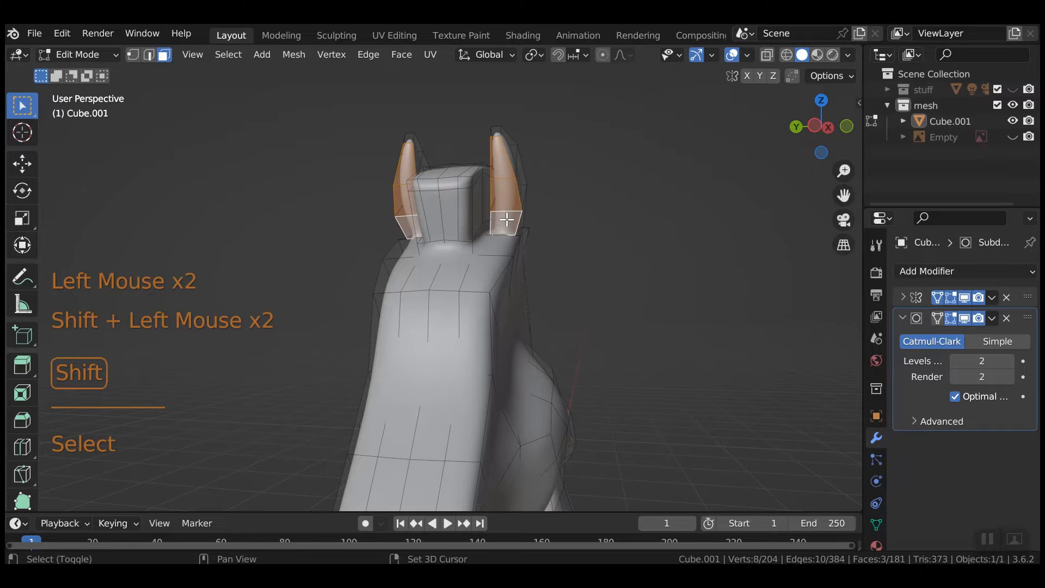
{"action": "key", "text": "i"}
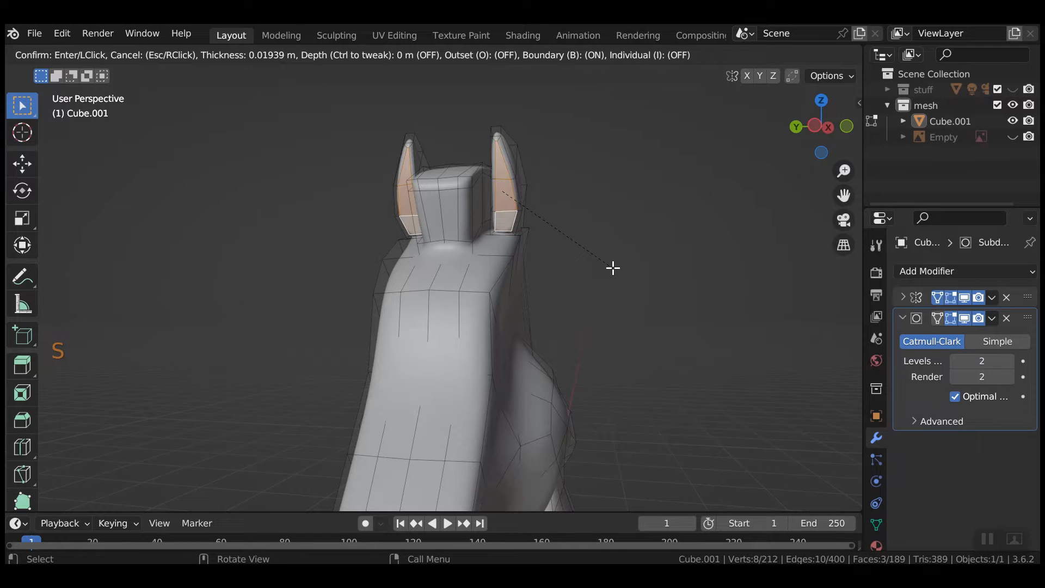
{"action": "left_click", "coordinate": [613, 267]}
Step: Extrude the inset ear faces about 0.03 m along their normals to hollow the ear, and check the shape in Object Mode
{"action": "middle_click_drag", "start_coordinate": [621, 286], "coordinate": [544, 313]}
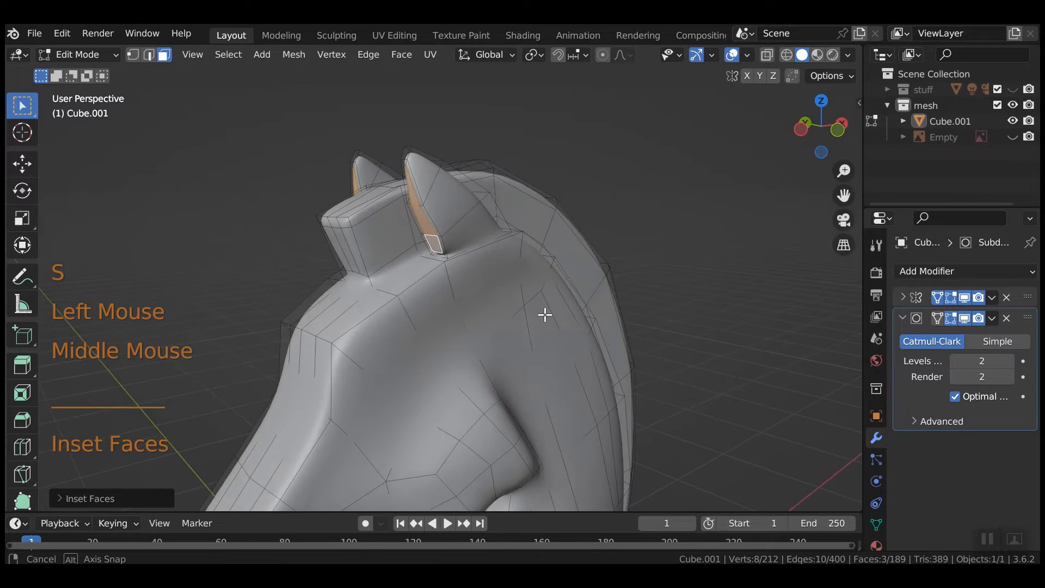
{"action": "key", "text": "e"}
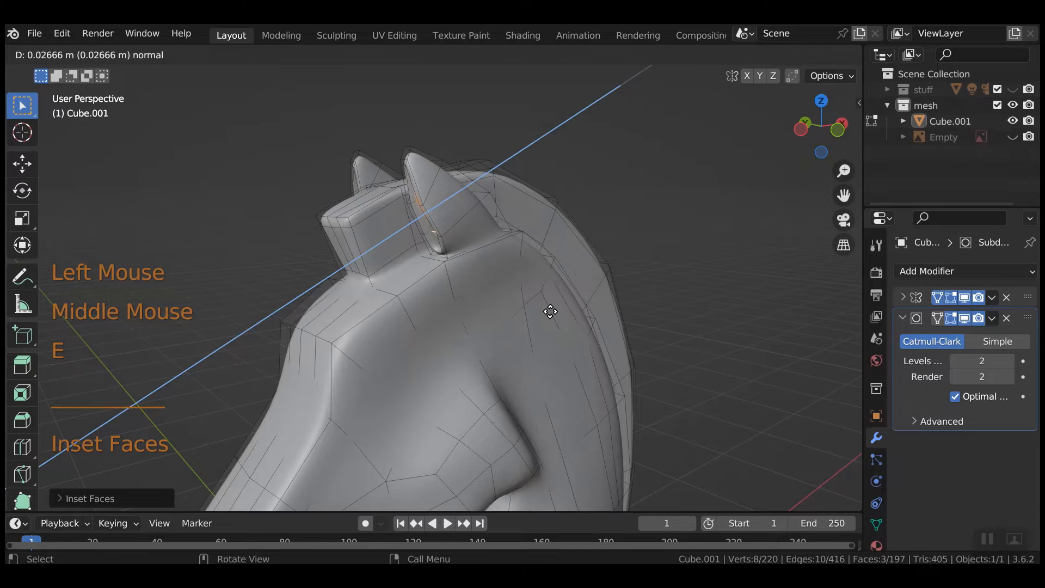
{"action": "left_click", "coordinate": [550, 315]}
{"action": "key", "text": "Tab"}
{"action": "middle_click_drag", "start_coordinate": [583, 318], "coordinate": [664, 310]}
{"action": "scroll", "coordinate": [574, 307], "scroll_direction": "down", "scroll_amount": 3}
{"action": "key", "text": "Tab"}
{"action": "scroll", "coordinate": [545, 325], "scroll_direction": "up", "scroll_amount": 3}
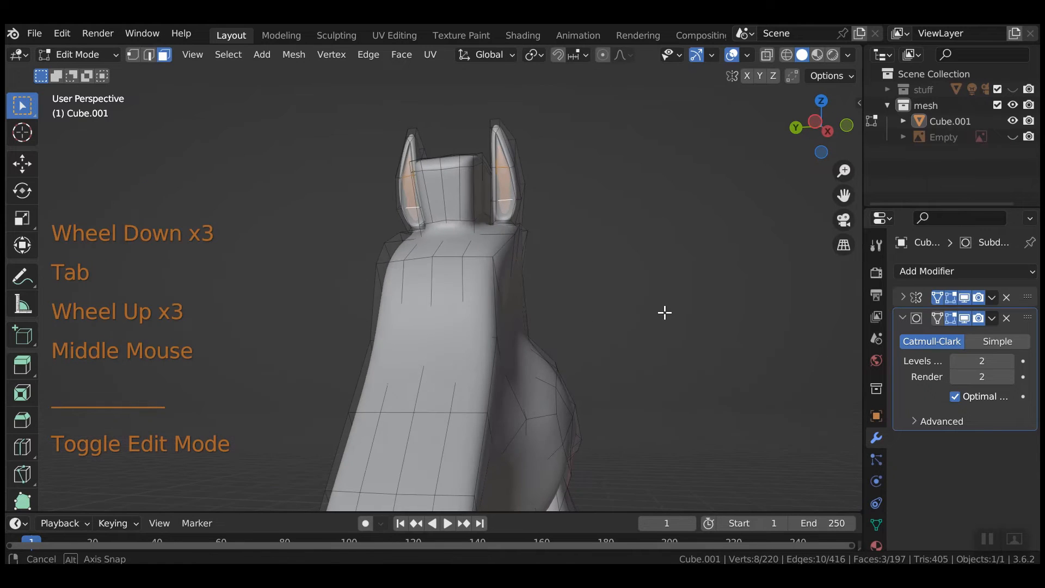
{"action": "key", "text": "Tab"}
{"action": "key", "text": "Tab"}
Step: Edge-slide the middle edge at the front base of the forelock slightly down toward the forehead
{"action": "left_click", "coordinate": [445, 220]}
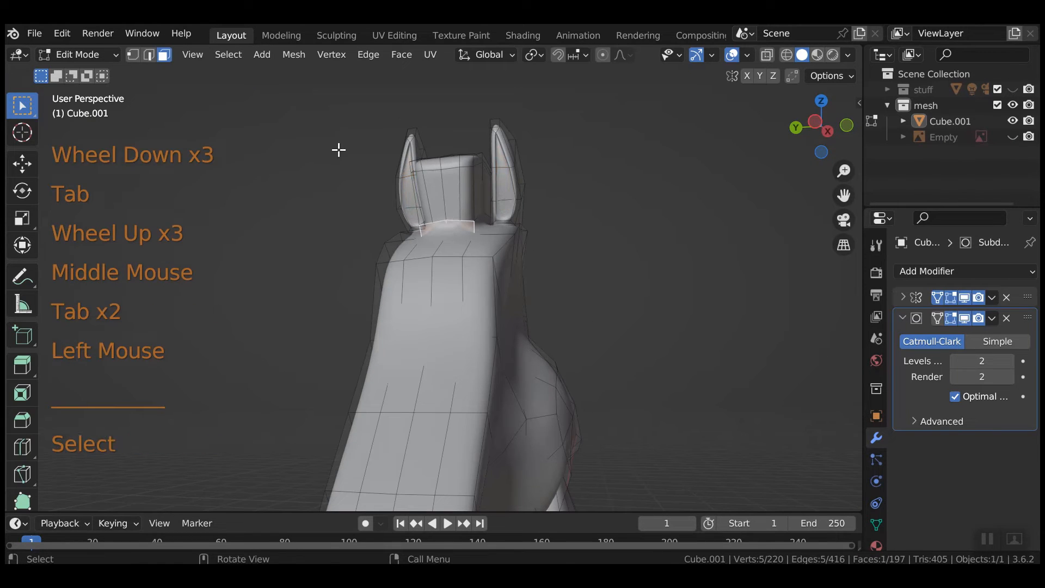
{"action": "scroll", "coordinate": [588, 299], "scroll_direction": "up", "scroll_amount": 3}
{"action": "middle_click_drag", "start_coordinate": [583, 280], "coordinate": [589, 296]}
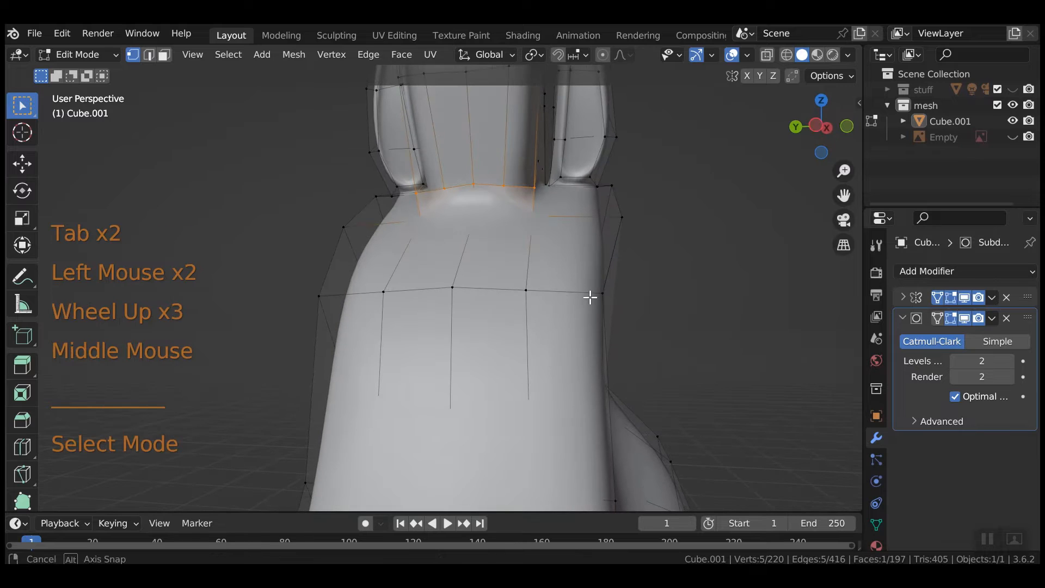
{"action": "left_click", "coordinate": [462, 188]}
{"action": "left_click", "coordinate": [540, 196], "text": "shift"}
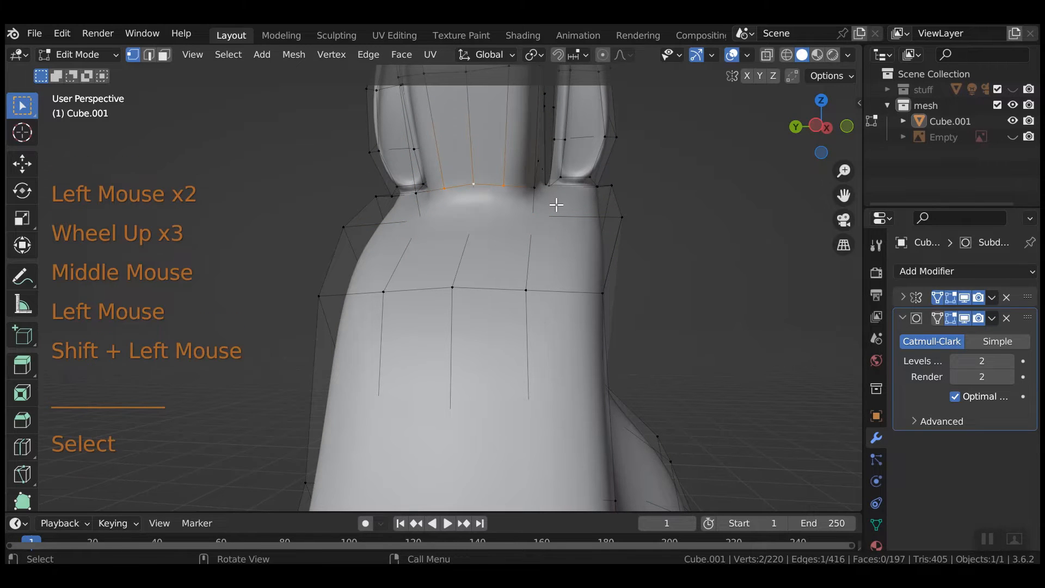
{"action": "key", "text": "g"}
{"action": "key", "text": "g"}
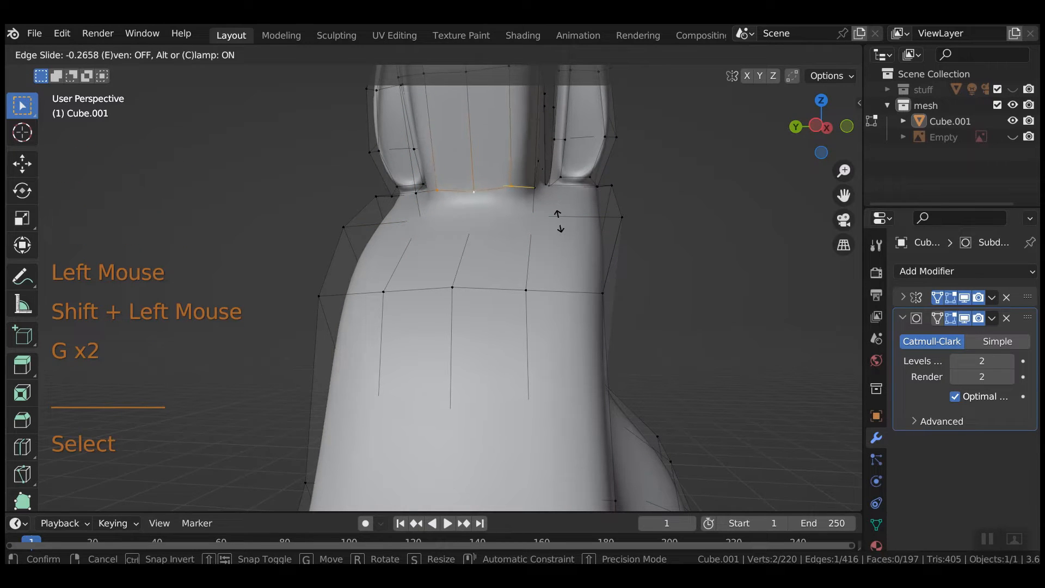
{"action": "left_click", "coordinate": [481, 217]}
Step: Move the two forehead vertices just in front of the forelock about 0.03 m along the X axis
{"action": "left_click", "coordinate": [435, 220]}
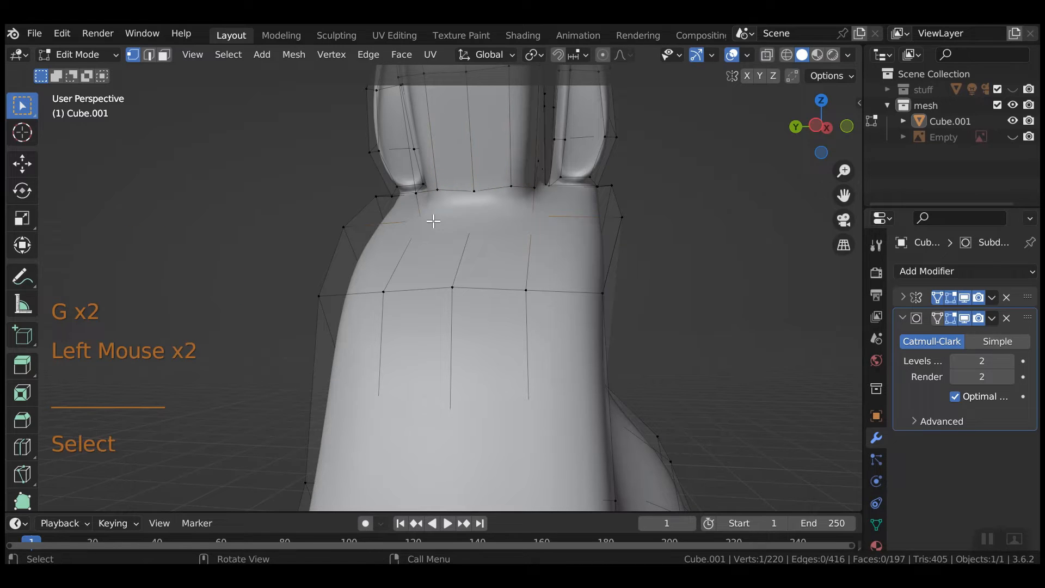
{"action": "left_click", "coordinate": [473, 226], "text": "shift"}
{"action": "middle_click_drag", "start_coordinate": [662, 263], "coordinate": [594, 270]}
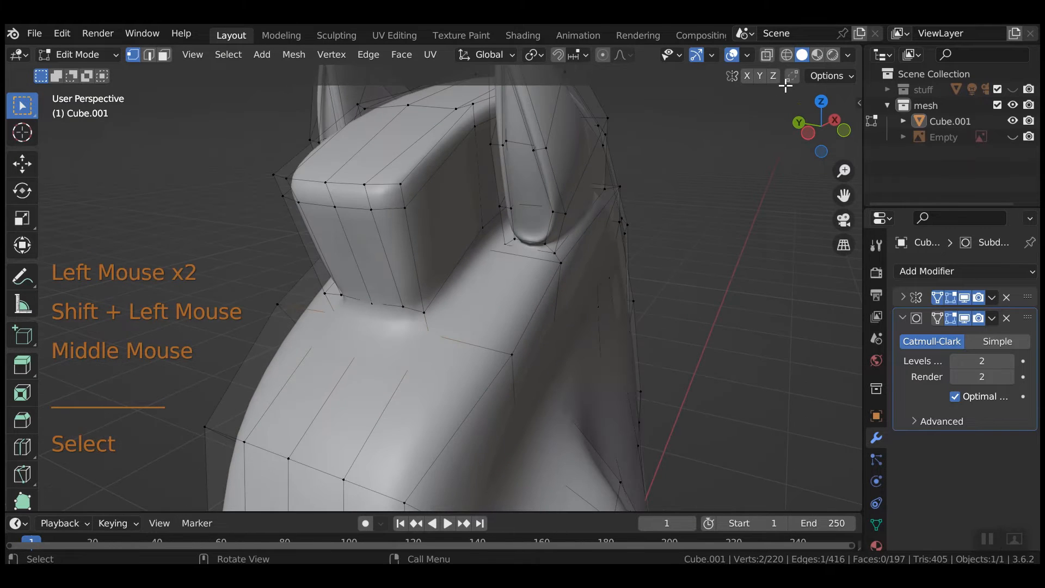
{"action": "left_click", "coordinate": [767, 54]}
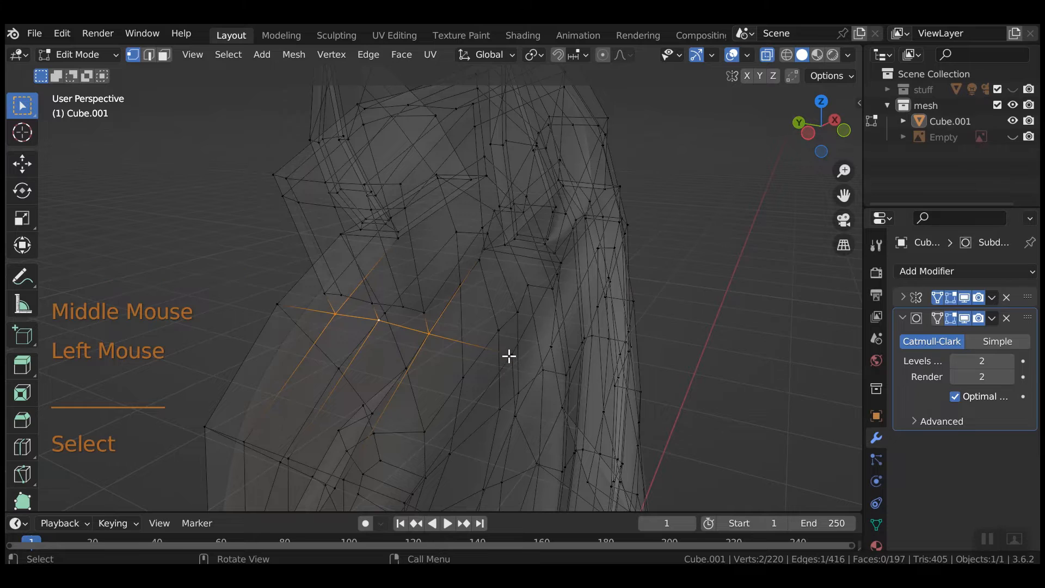
{"action": "left_click", "coordinate": [766, 54]}
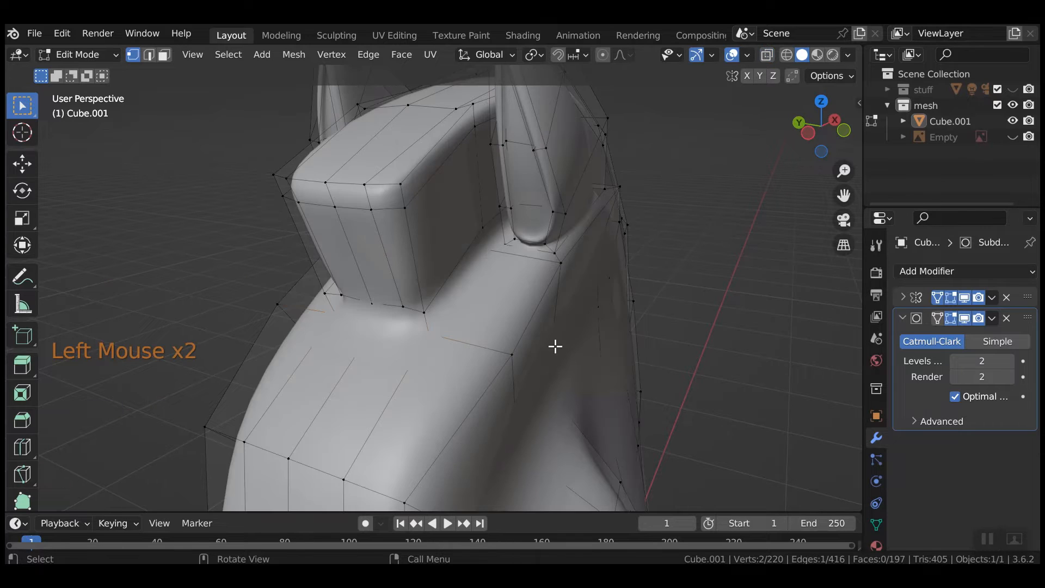
{"action": "key", "text": "g"}
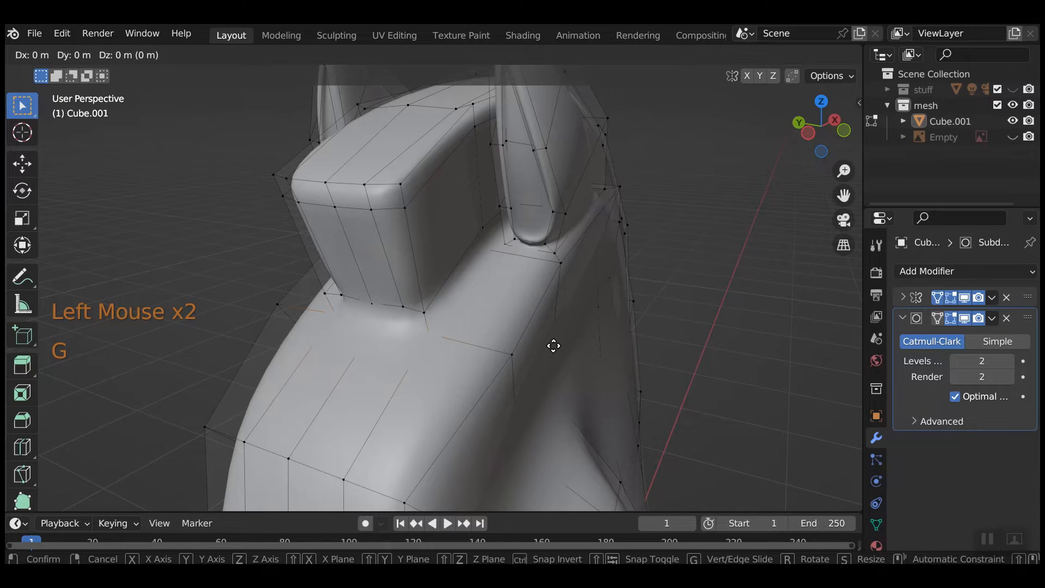
{"action": "key", "text": "x"}
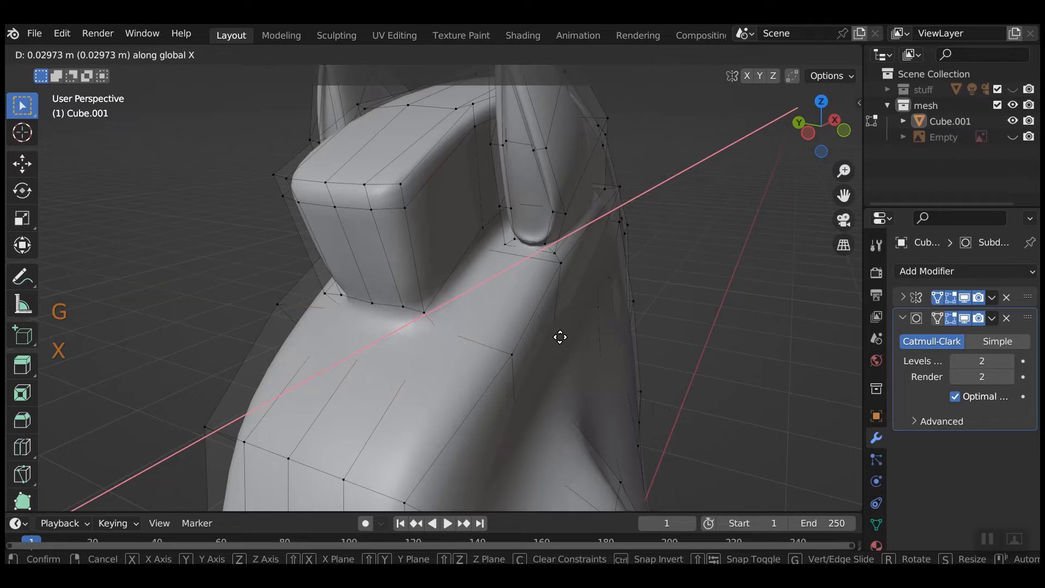
{"action": "left_click", "coordinate": [559, 338]}
Step: Try a small vertical move along Z for the two forehead vertices, inspect the surface, and undo it
{"action": "key", "text": "g"}
{"action": "key", "text": "z"}
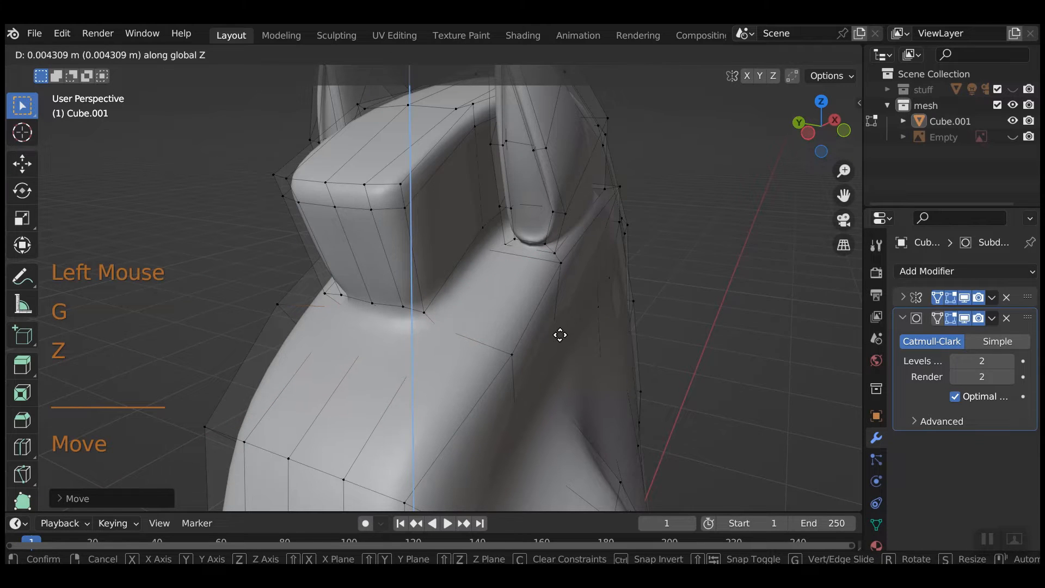
{"action": "left_click", "coordinate": [563, 344]}
{"action": "key", "text": "Tab"}
{"action": "middle_click_drag", "start_coordinate": [587, 408], "coordinate": [585, 362]}
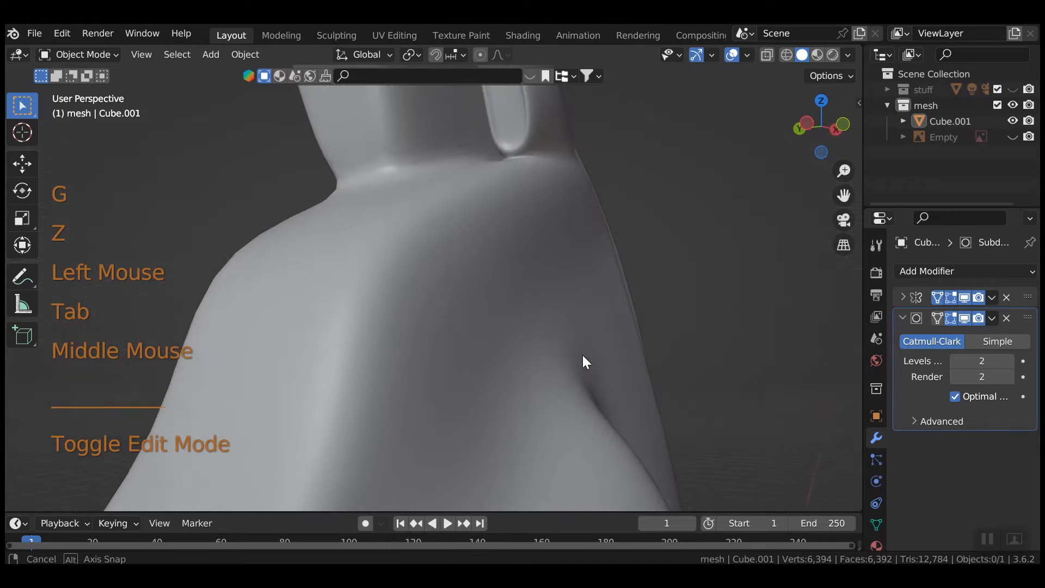
{"action": "key", "text": "ctrl+z"}
{"action": "key", "text": "ctrl+z"}
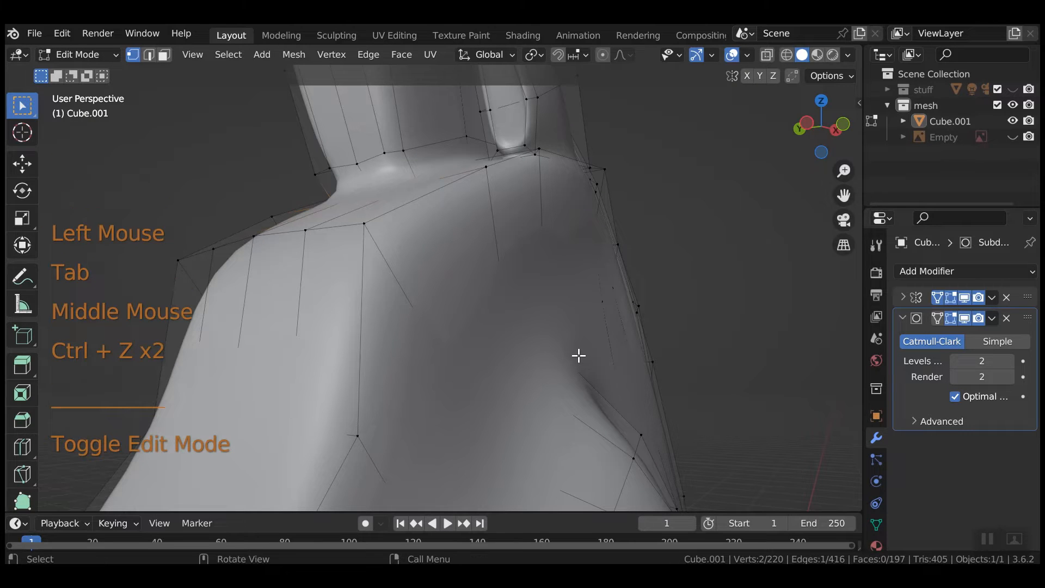
Step: Turn on X-ray and briefly show the Empty reference image to compare the horse's side profile and eye position
{"action": "key", "text": "Tab"}
{"action": "scroll", "coordinate": [659, 343], "scroll_direction": "down", "scroll_amount": 2}
{"action": "middle_click_drag", "start_coordinate": [659, 343], "coordinate": [538, 374]}
{"action": "scroll", "coordinate": [561, 386], "scroll_direction": "down", "scroll_amount": 2}
{"action": "key", "text": "Tab"}
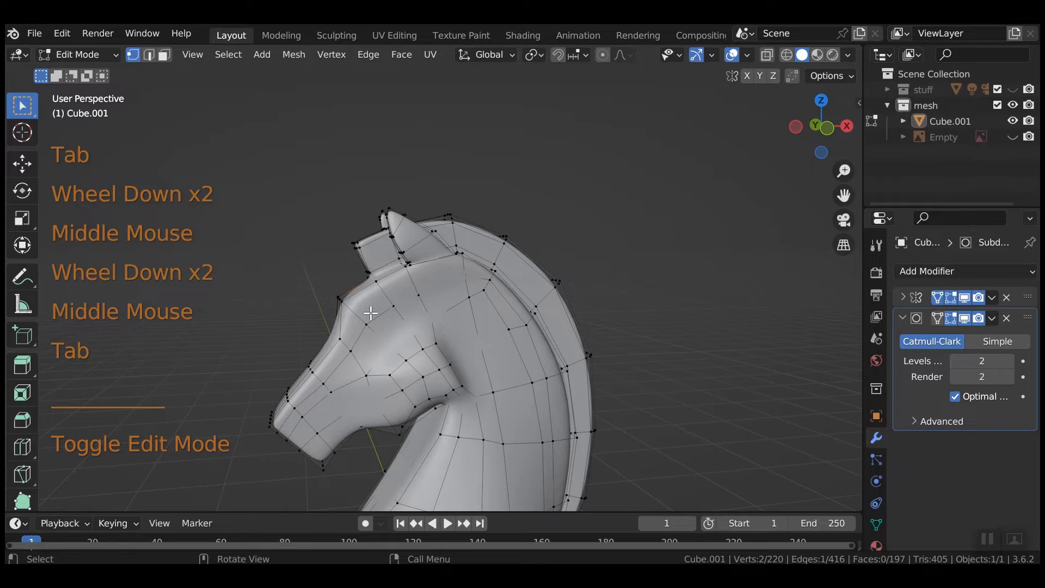
{"action": "left_click", "coordinate": [769, 53]}
{"action": "left_click", "coordinate": [1012, 136]}
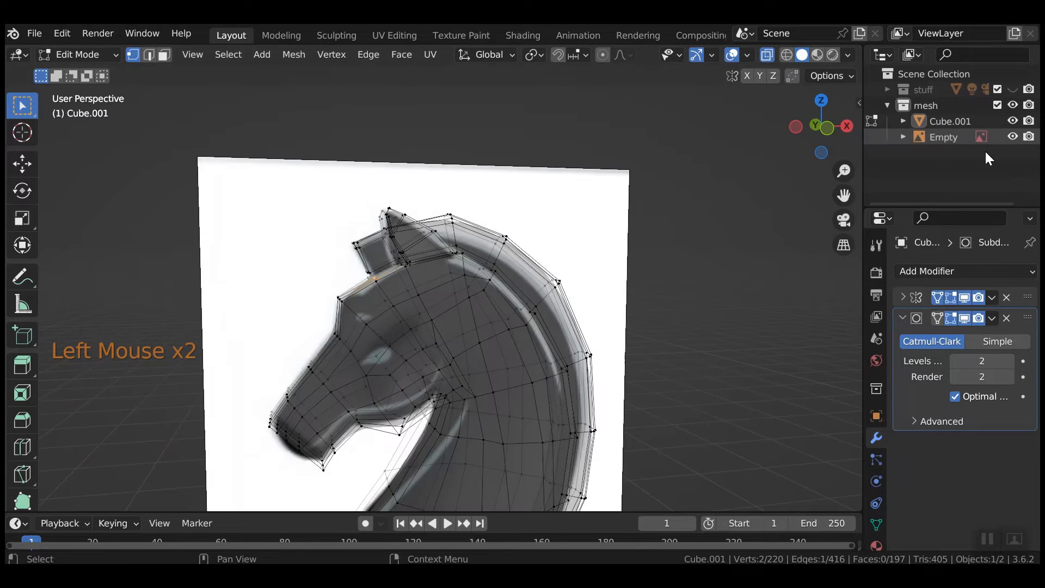
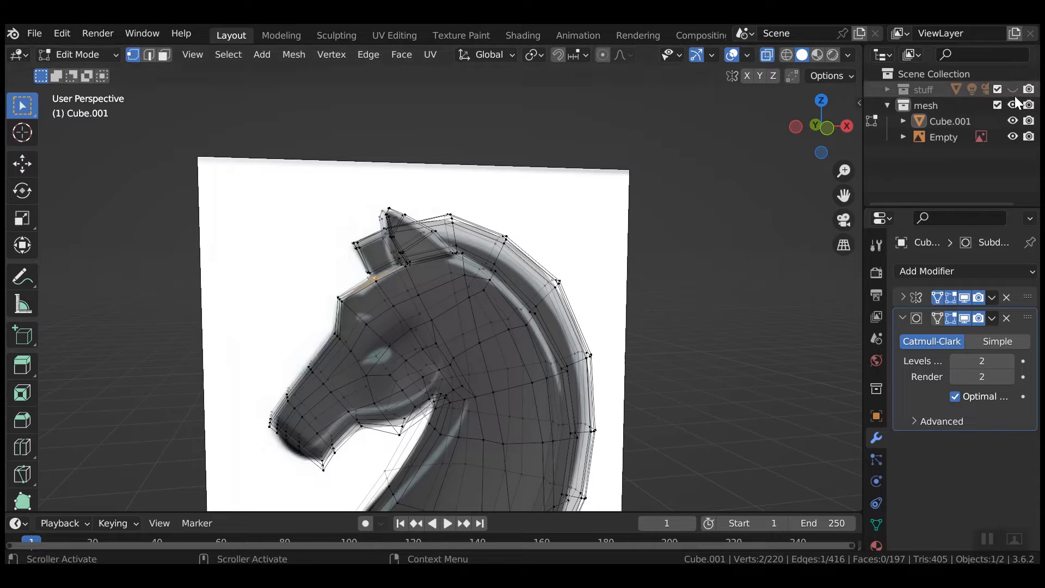
{"action": "left_click", "coordinate": [1012, 137]}
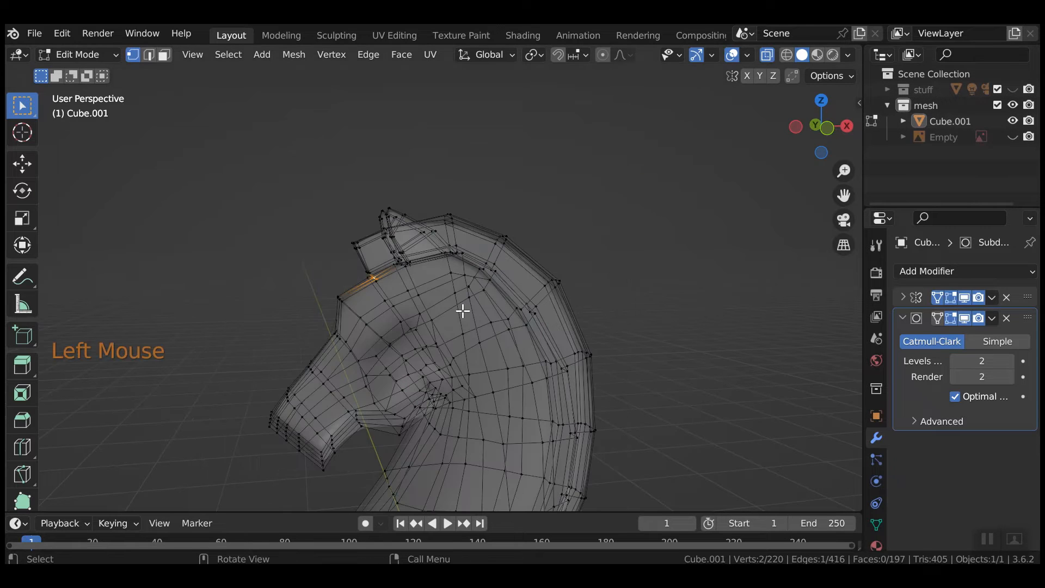
Step: Move the single vertex on the side of the head below the brow slightly down and forward
{"action": "left_click", "coordinate": [368, 324]}
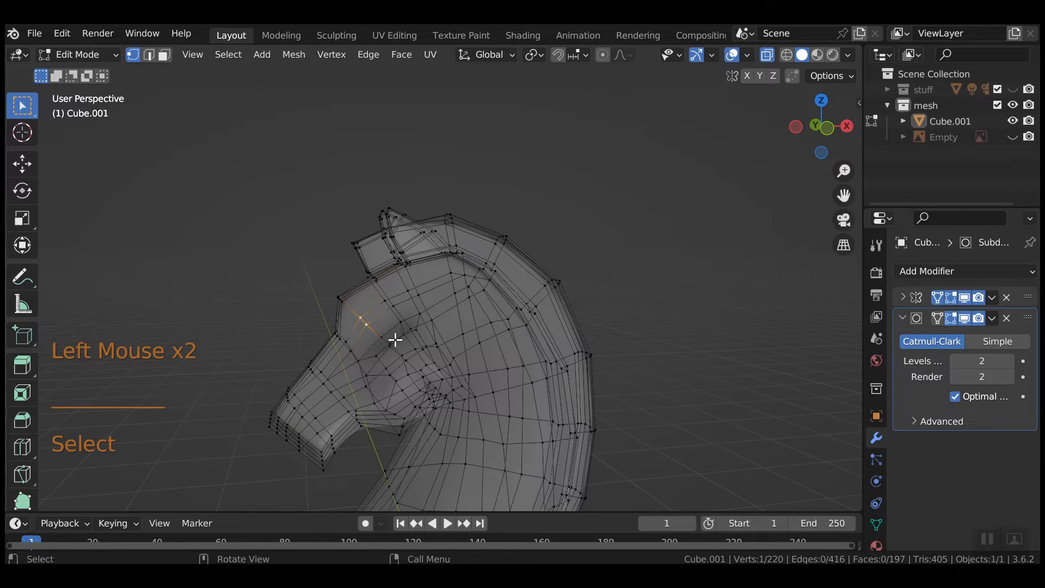
{"action": "key", "text": "g"}
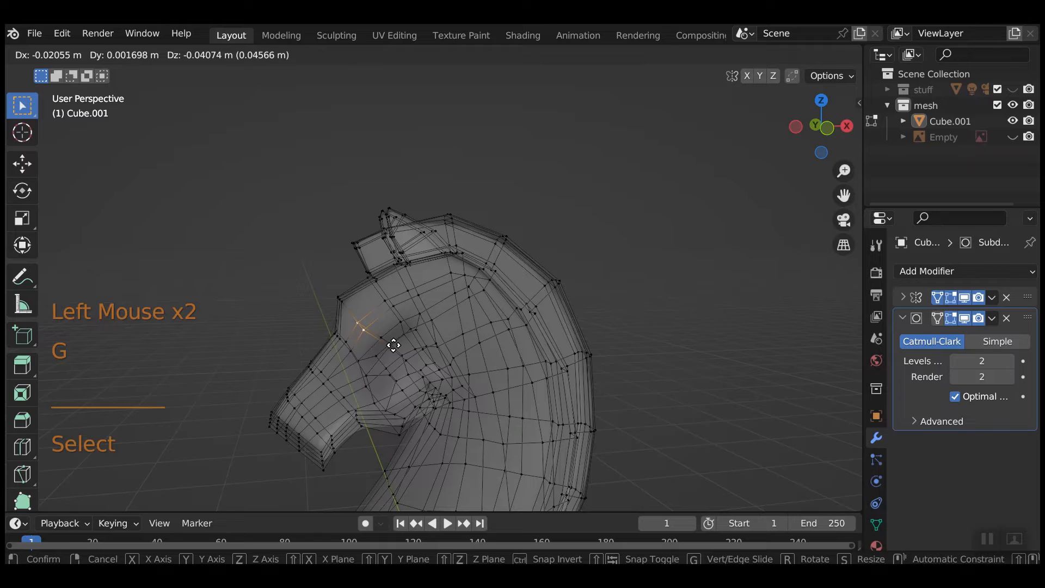
{"action": "left_click", "coordinate": [389, 341]}
Step: Select the two neighbouring vertices of the brow edge above the eye area and edge-slide them
{"action": "left_click", "coordinate": [361, 319]}
{"action": "left_click", "coordinate": [385, 301], "text": "shift"}
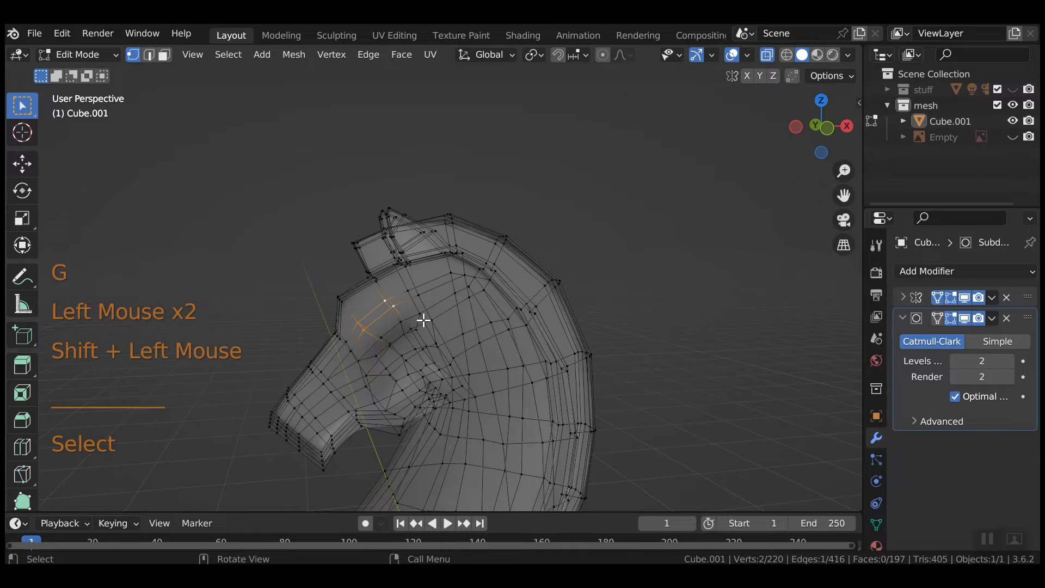
{"action": "left_click", "coordinate": [381, 297]}
{"action": "middle_click_drag", "start_coordinate": [372, 325], "coordinate": [450, 291]}
{"action": "left_click", "coordinate": [378, 298], "text": "shift"}
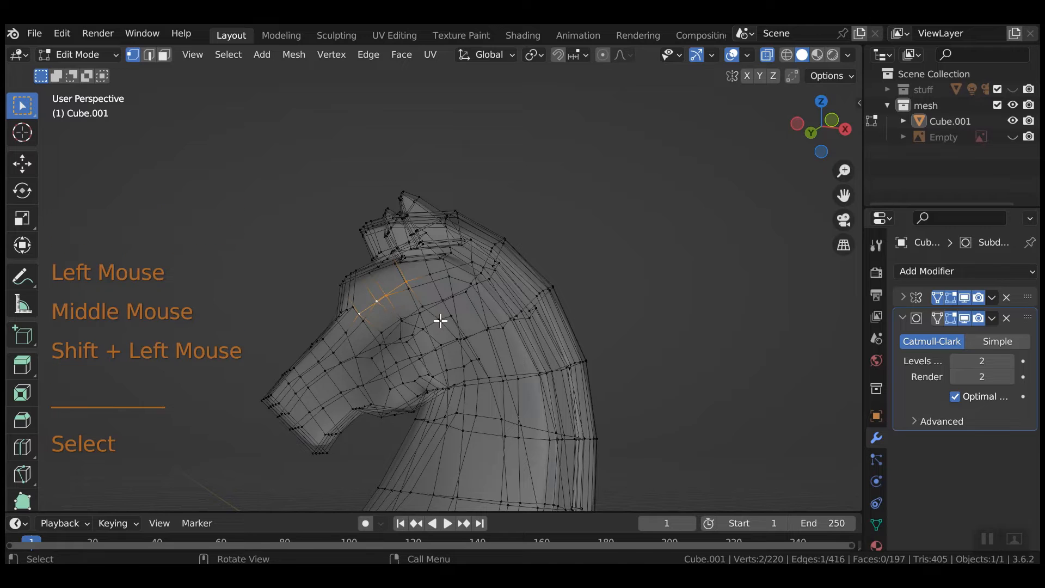
{"action": "key", "text": "g"}
{"action": "key", "text": "g"}
{"action": "left_click", "coordinate": [438, 307]}
Step: Select the two vertices below the eye area, turn off X-ray, and edge-slide them up toward the brow
{"action": "middle_click_drag", "start_coordinate": [438, 308], "coordinate": [413, 380]}
{"action": "left_click", "coordinate": [384, 345]}
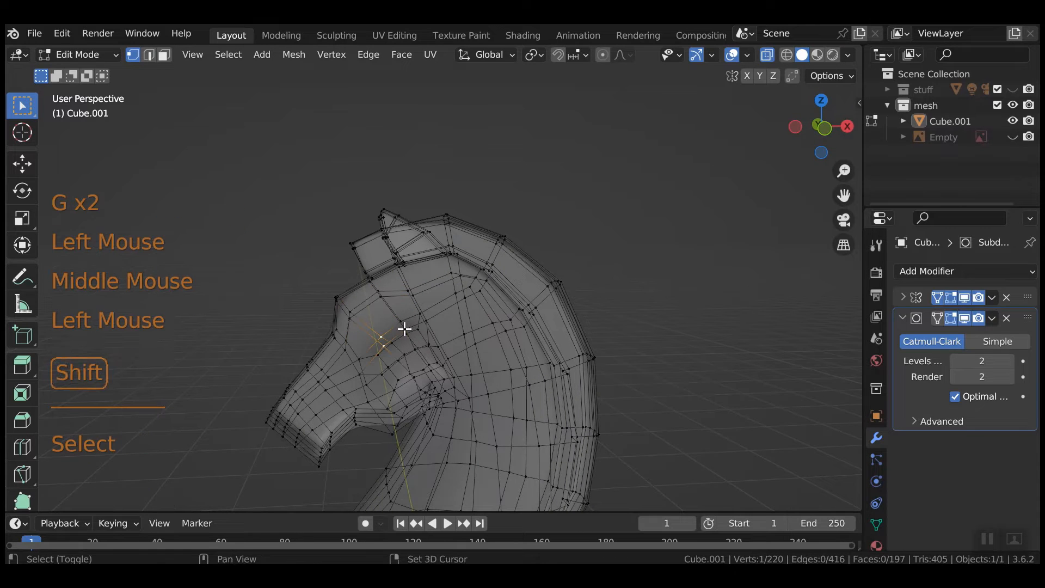
{"action": "left_click", "coordinate": [404, 328], "text": "shift"}
{"action": "left_click", "coordinate": [767, 54]}
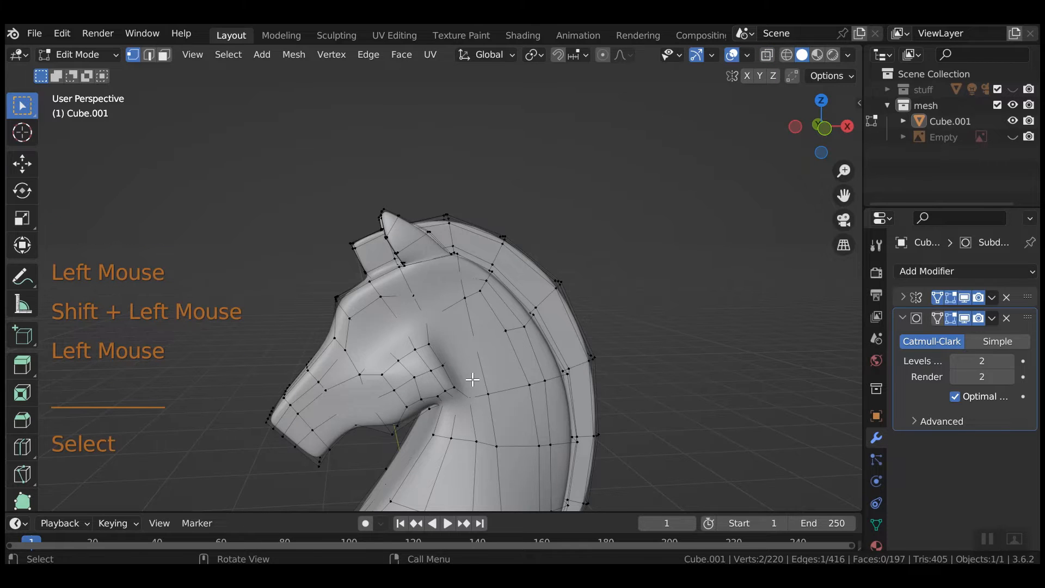
{"action": "key", "text": "g"}
{"action": "key", "text": "g"}
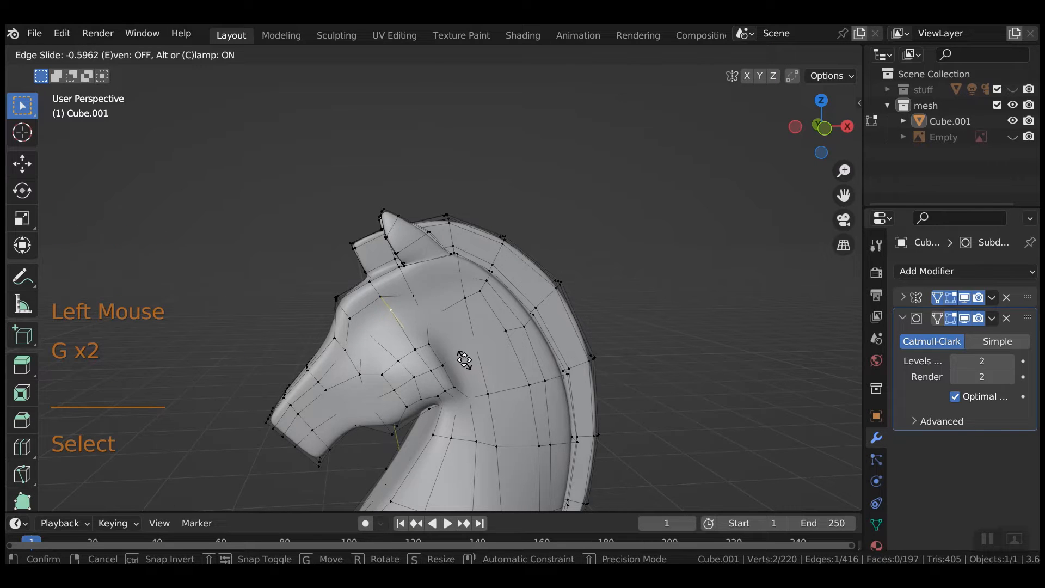
{"action": "left_click", "coordinate": [468, 371]}
Step: In face select mode, inset the narrow face below the brow to outline the eye
{"action": "left_click", "coordinate": [435, 324]}
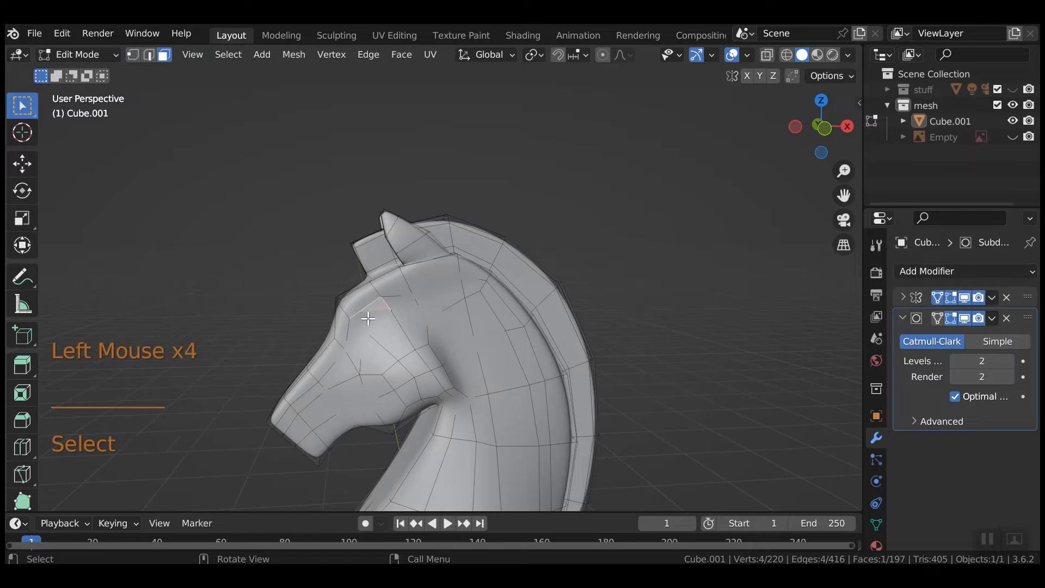
{"action": "middle_click_drag", "start_coordinate": [453, 358], "coordinate": [479, 314]}
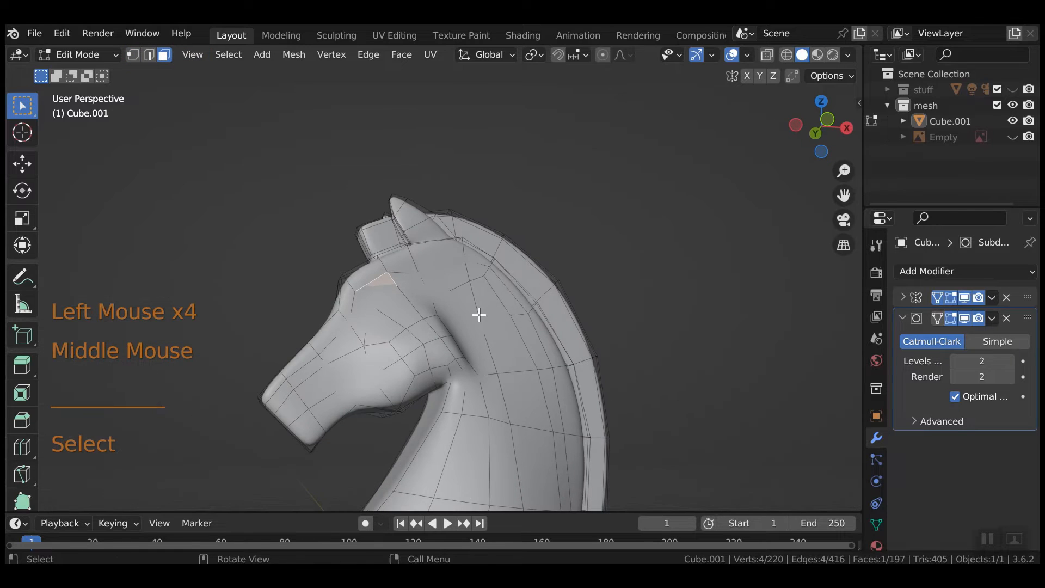
{"action": "key", "text": "i"}
{"action": "left_click", "coordinate": [637, 386]}
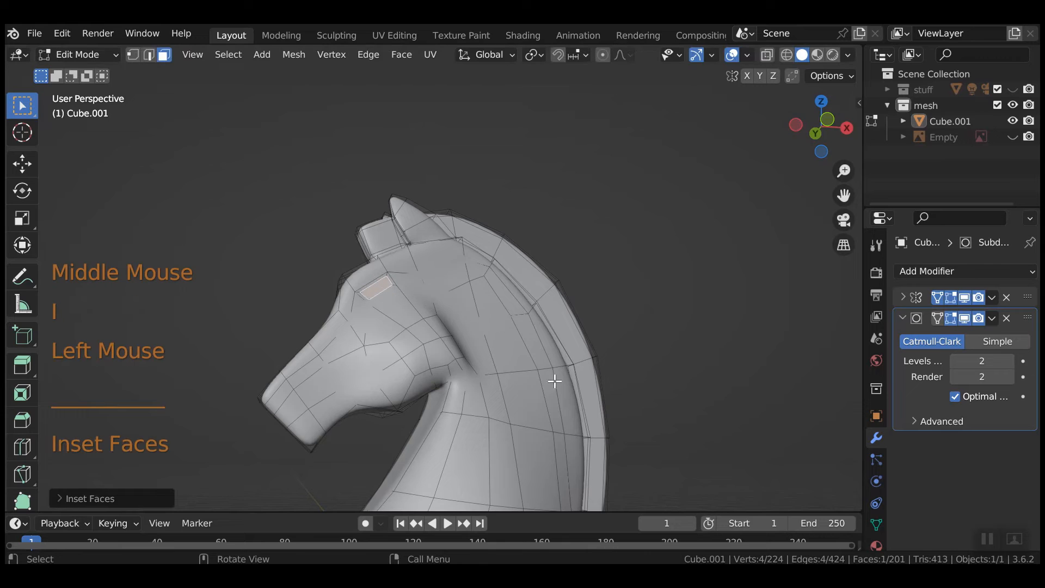
Step: Extrude the inset eye face and move the new face inward along Y to recess the eye socket
{"action": "key", "text": "e"}
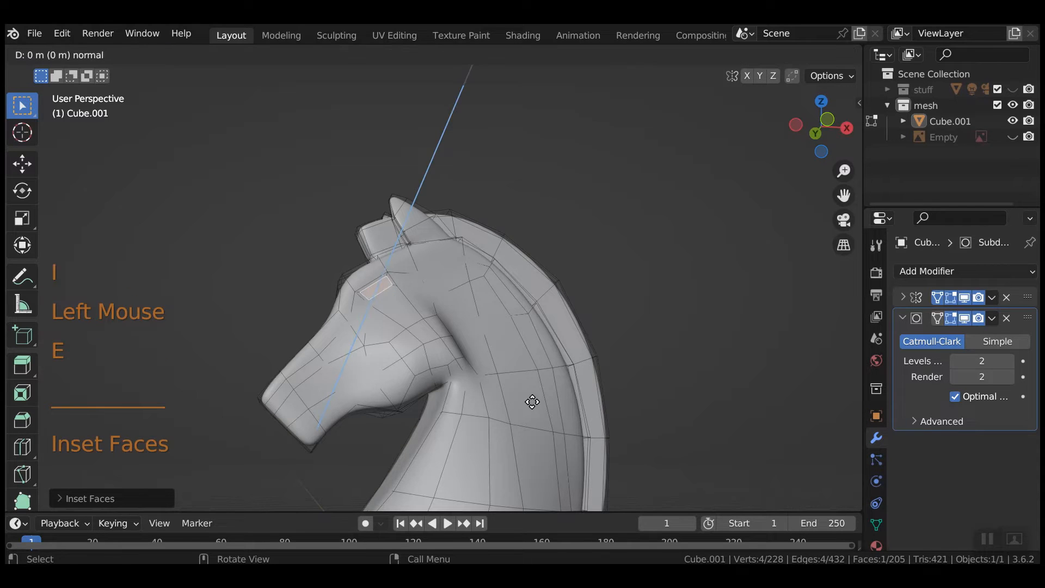
{"action": "left_click", "coordinate": [521, 395]}
{"action": "middle_click_drag", "start_coordinate": [521, 396], "coordinate": [660, 398]}
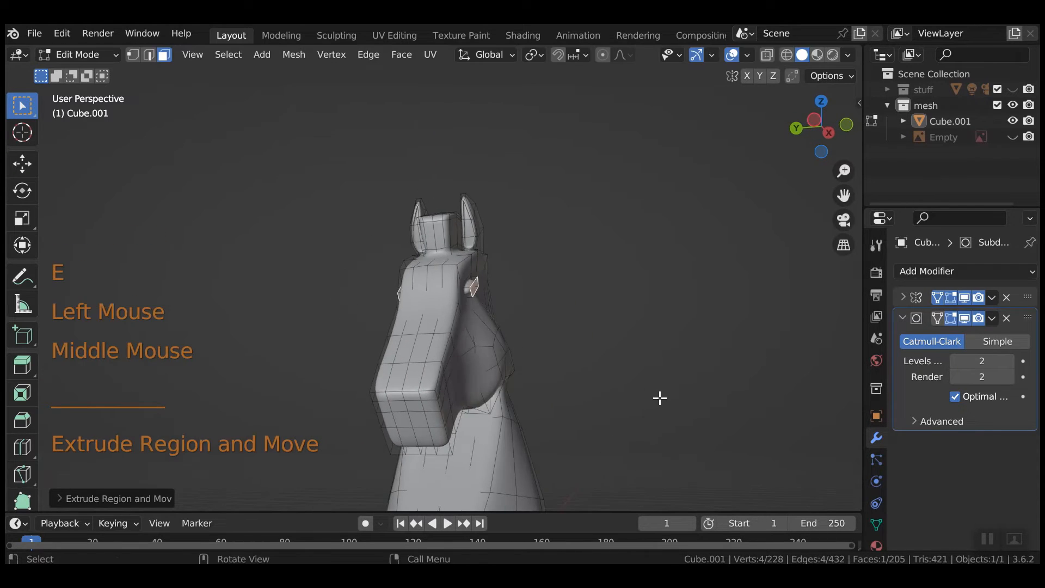
{"action": "key", "text": "g"}
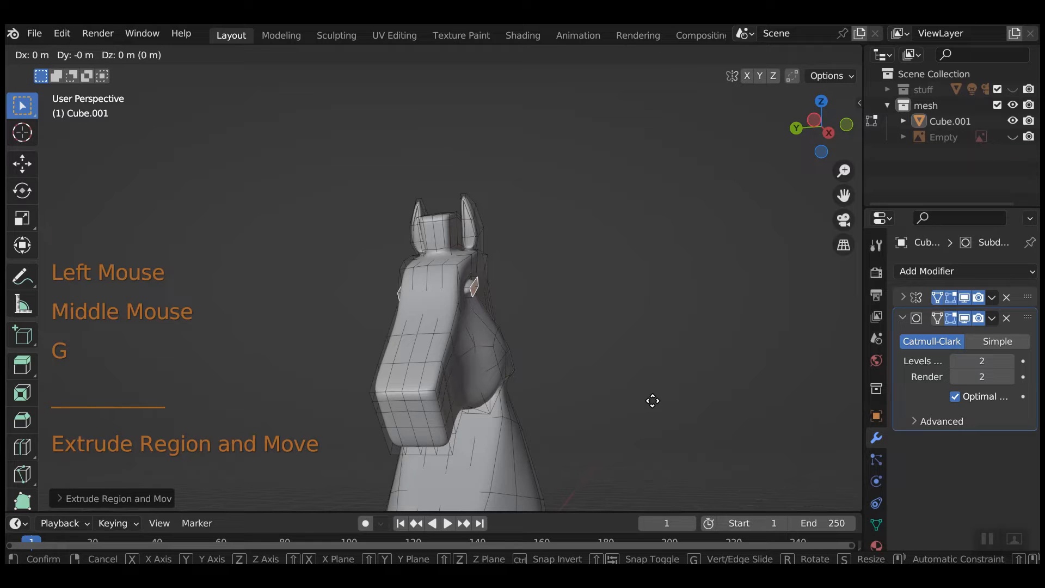
{"action": "key", "text": "y"}
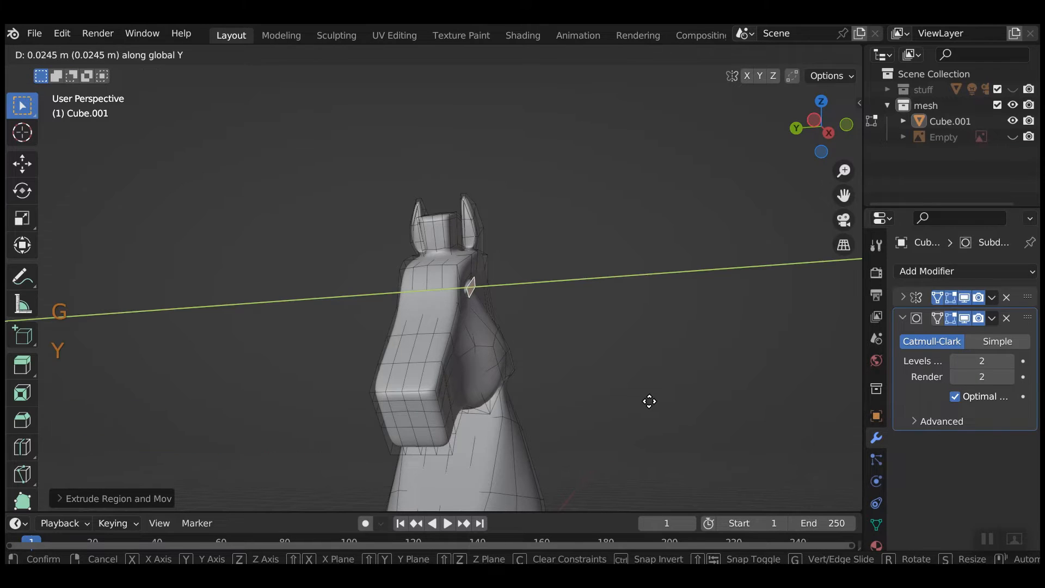
{"action": "left_click", "coordinate": [643, 404]}
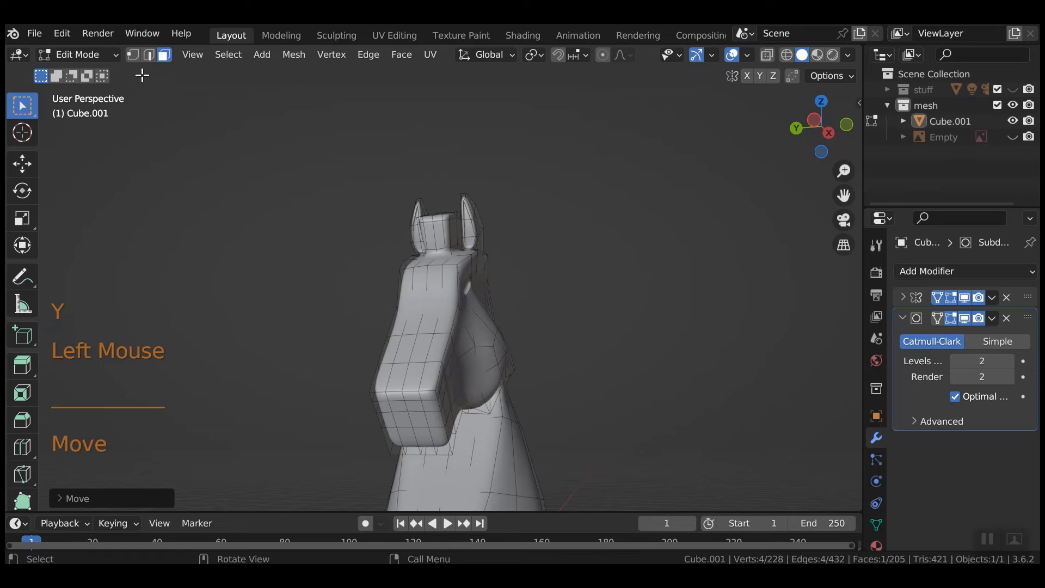
Step: In vertex select mode, move the lower rear of the eye socket about 0.041 m backward along X and about 0.041 m down along Z
{"action": "left_click", "coordinate": [132, 54]}
{"action": "middle_click_drag", "start_coordinate": [611, 338], "coordinate": [508, 364]}
{"action": "scroll", "coordinate": [508, 366], "scroll_direction": "up", "scroll_amount": 3}
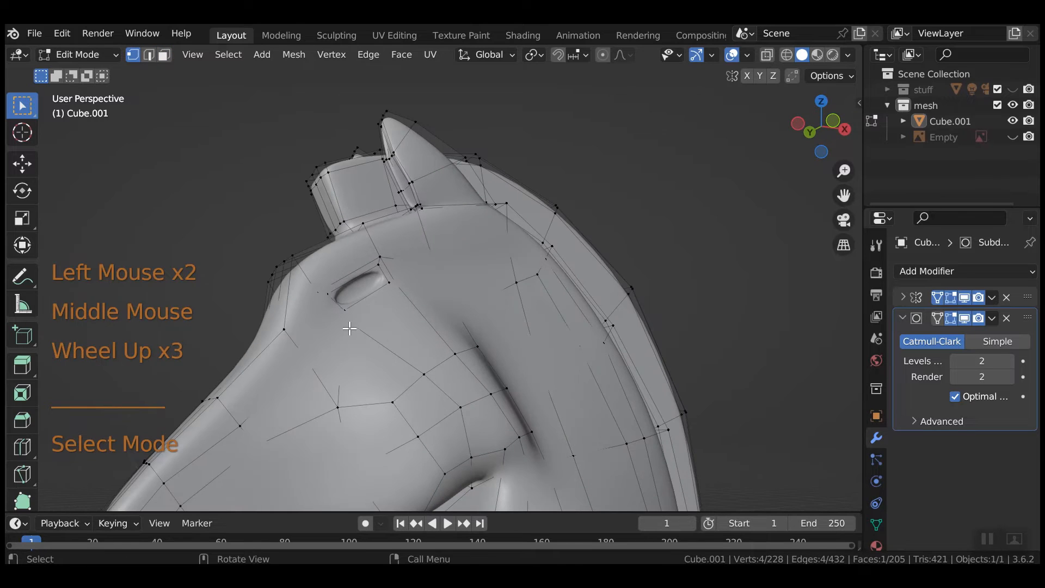
{"action": "left_click", "coordinate": [345, 312]}
{"action": "left_click", "coordinate": [391, 283], "text": "shift"}
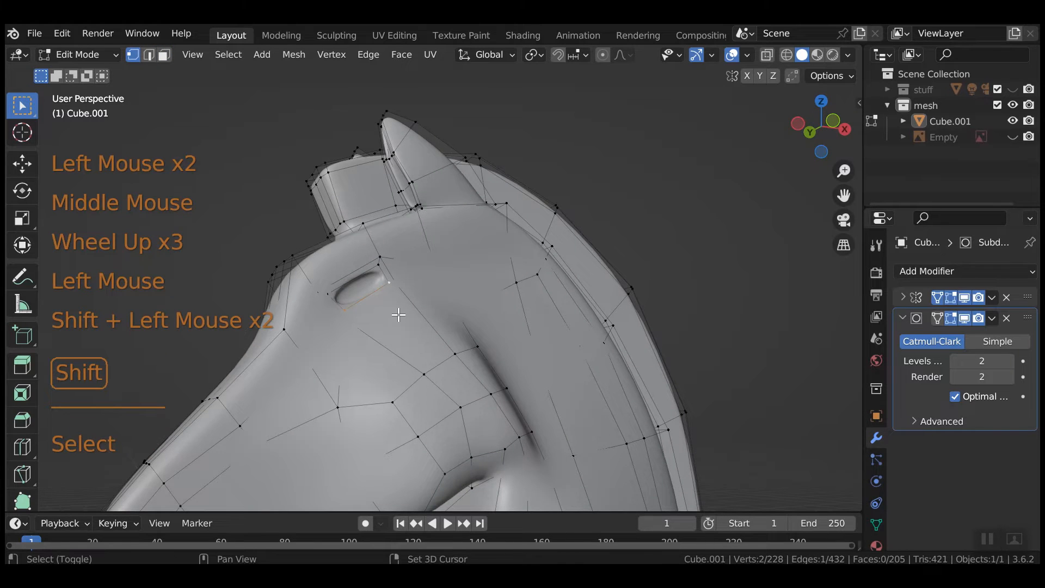
{"action": "left_click", "coordinate": [392, 285], "text": "shift"}
{"action": "key", "text": "g"}
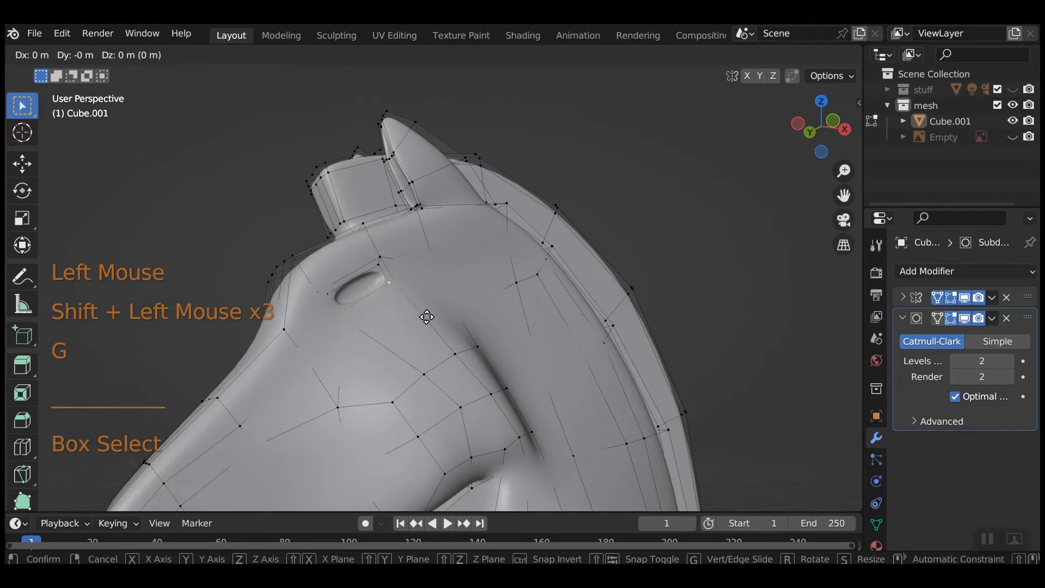
{"action": "key", "text": "x"}
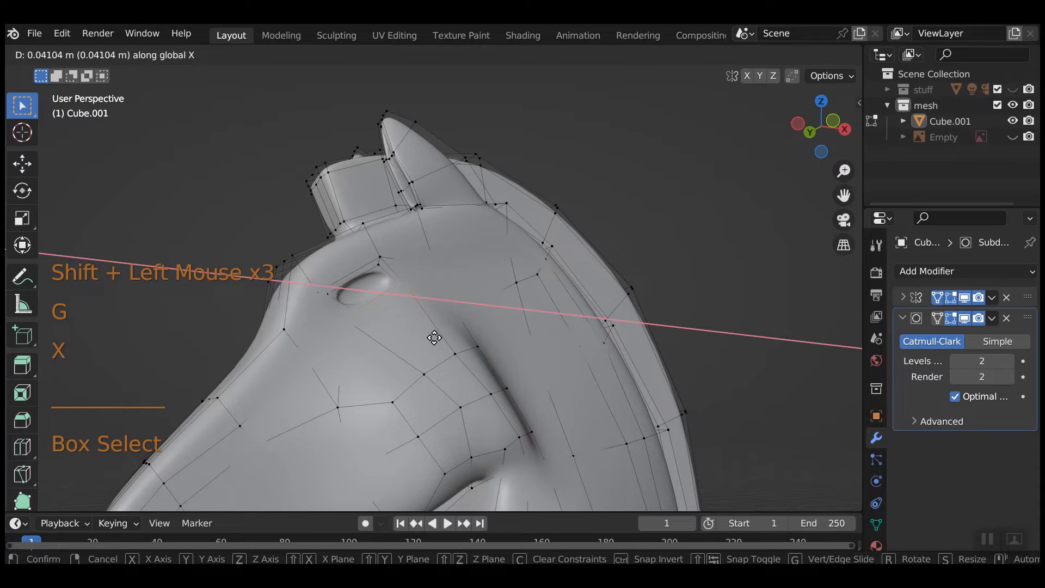
{"action": "left_click", "coordinate": [434, 338]}
{"action": "key", "text": "g"}
{"action": "key", "text": "z"}
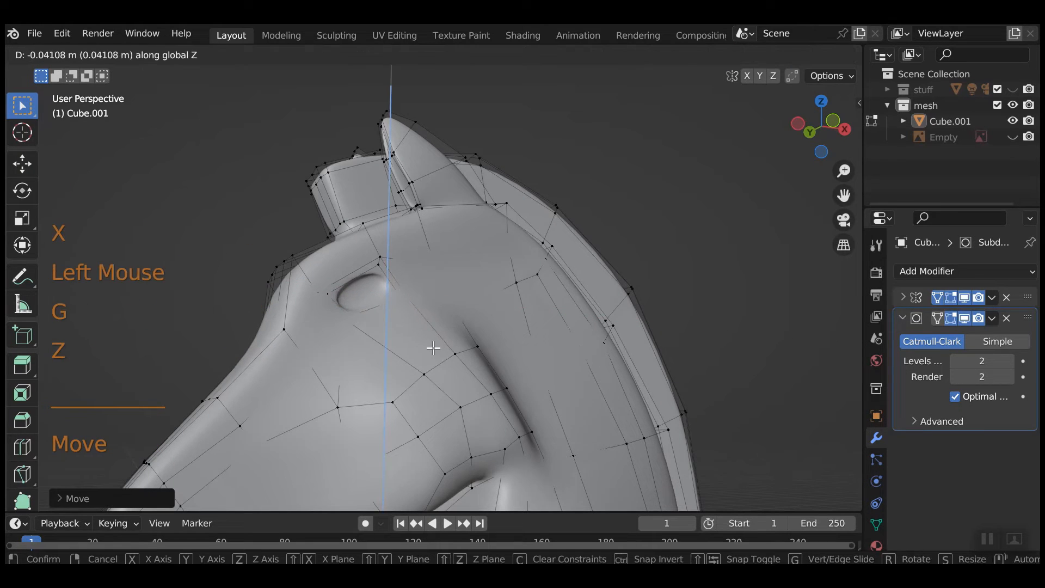
{"action": "left_click", "coordinate": [433, 348]}
Step: Move the lower rear jaw vertex slightly backward and shift the vertex above it upward to round the jaw's back edge
{"action": "key", "text": "Tab"}
{"action": "scroll", "coordinate": [481, 391], "scroll_direction": "down", "scroll_amount": 2}
{"action": "middle_click_drag", "start_coordinate": [481, 391], "coordinate": [424, 406]}
{"action": "key", "text": "Tab"}
{"action": "scroll", "coordinate": [430, 422], "scroll_direction": "up", "scroll_amount": 3}
{"action": "left_click", "coordinate": [372, 403]}
{"action": "key", "text": "g"}
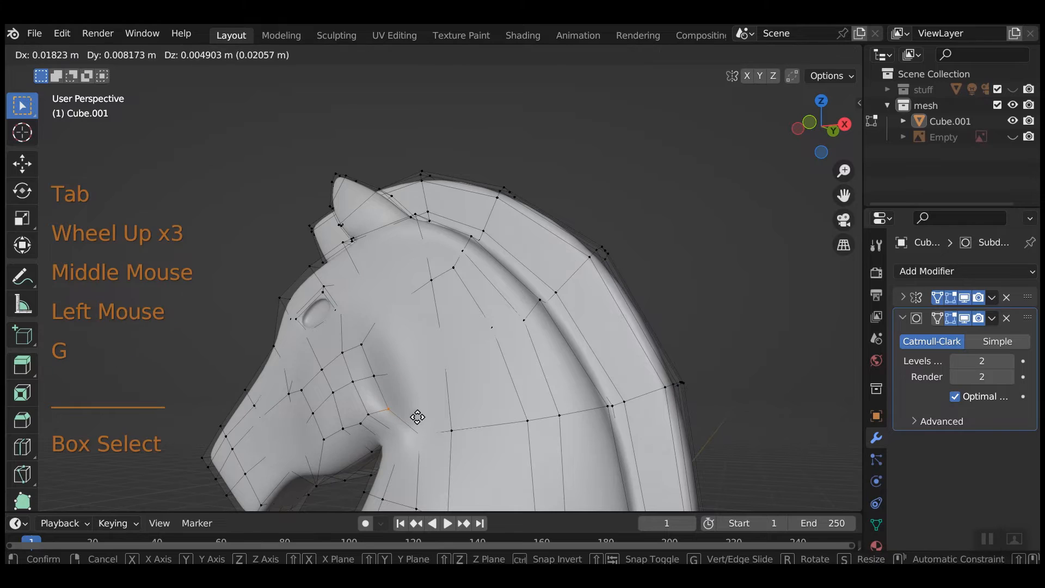
{"action": "left_click", "coordinate": [416, 415]}
{"action": "left_click", "coordinate": [396, 392]}
{"action": "key", "text": "g"}
{"action": "left_click", "coordinate": [364, 341]}
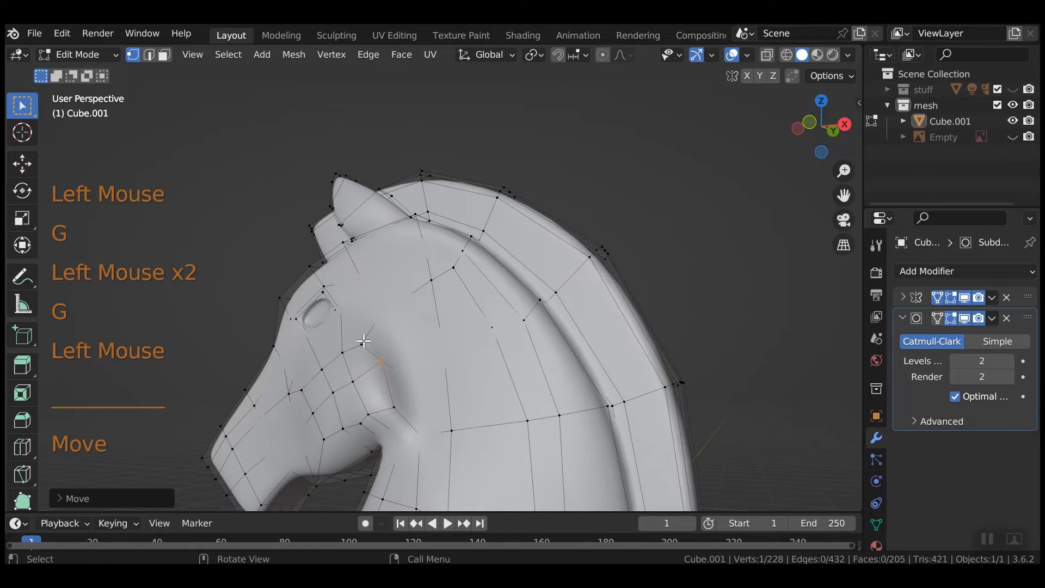
Step: Nudge the upper vertices at the back of the cheek and the inner cheek vertices slightly up and forward
{"action": "key", "text": "g"}
{"action": "left_click_drag", "start_coordinate": [355, 334], "coordinate": [341, 398]}
{"action": "left_click", "coordinate": [383, 354]}
{"action": "key", "text": "g"}
{"action": "left_click", "coordinate": [355, 386]}
{"action": "key", "text": "g"}
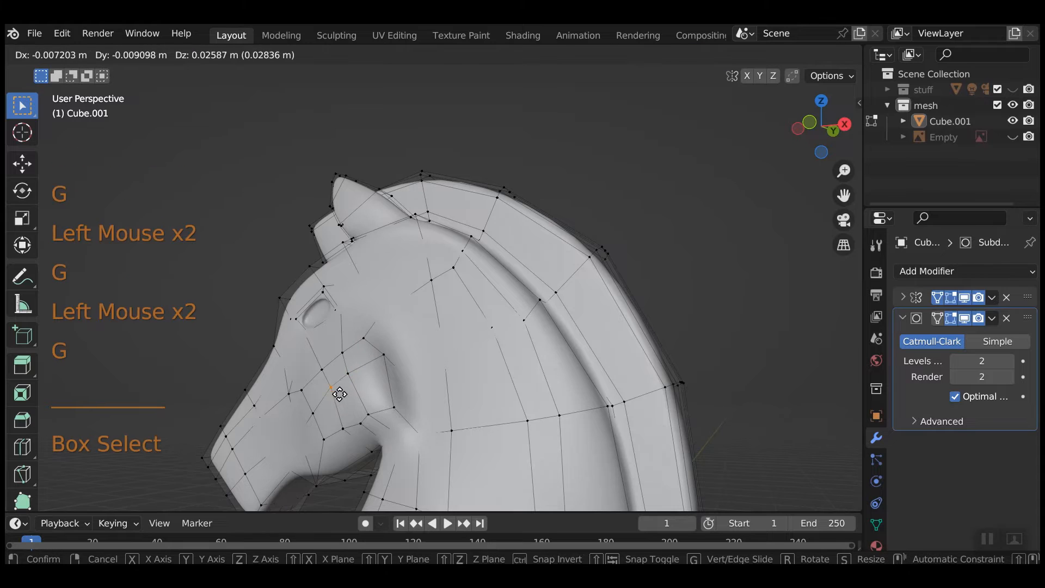
{"action": "left_click", "coordinate": [339, 394]}
Step: Move the paired vertices at the lower rear of the cheek down and reposition the single vertex in the middle of the cheek
{"action": "middle_click_drag", "start_coordinate": [339, 393], "coordinate": [555, 376]}
{"action": "left_click_drag", "start_coordinate": [478, 372], "coordinate": [504, 380]}
{"action": "key", "text": "g"}
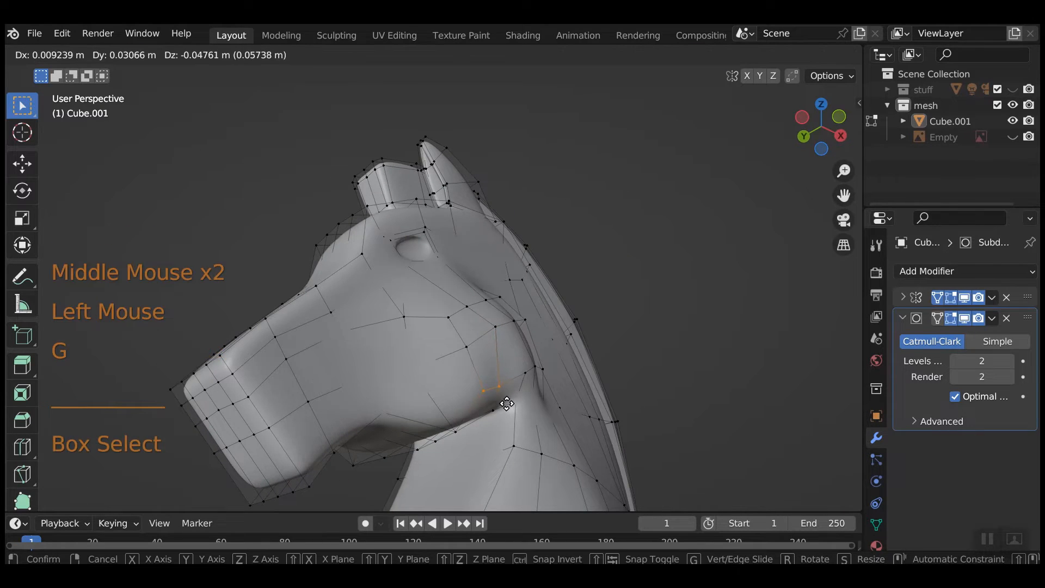
{"action": "left_click", "coordinate": [507, 404]}
{"action": "left_click", "coordinate": [460, 351]}
{"action": "key", "text": "g"}
{"action": "left_click", "coordinate": [461, 361]}
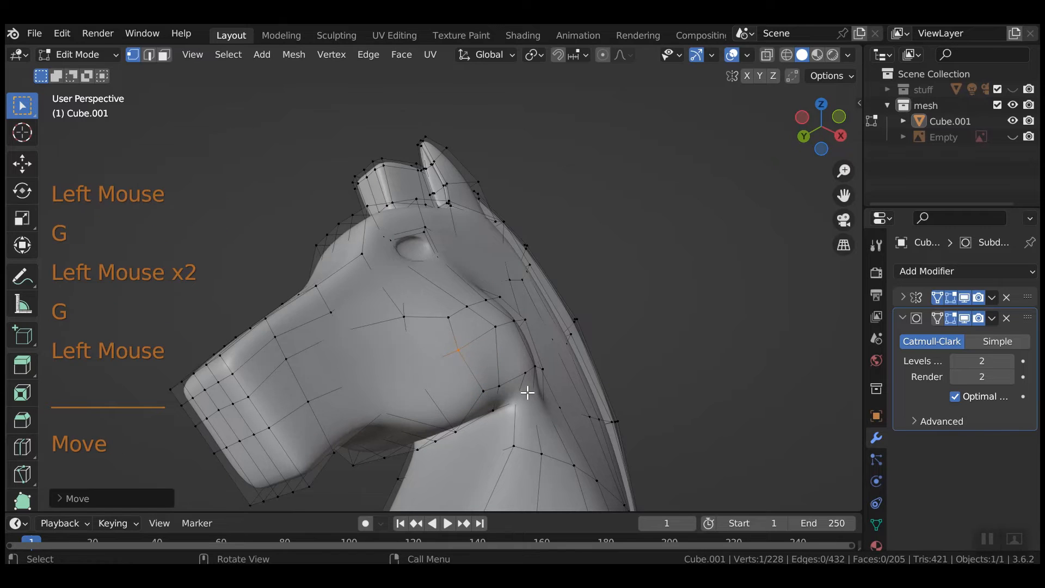
Step: Select the vertices around the lower rear of the jaw, apply Smooth Vertices, and clear the selection
{"action": "key", "text": "Tab"}
{"action": "middle_click_drag", "start_coordinate": [552, 415], "coordinate": [290, 375]}
{"action": "key", "text": "Tab"}
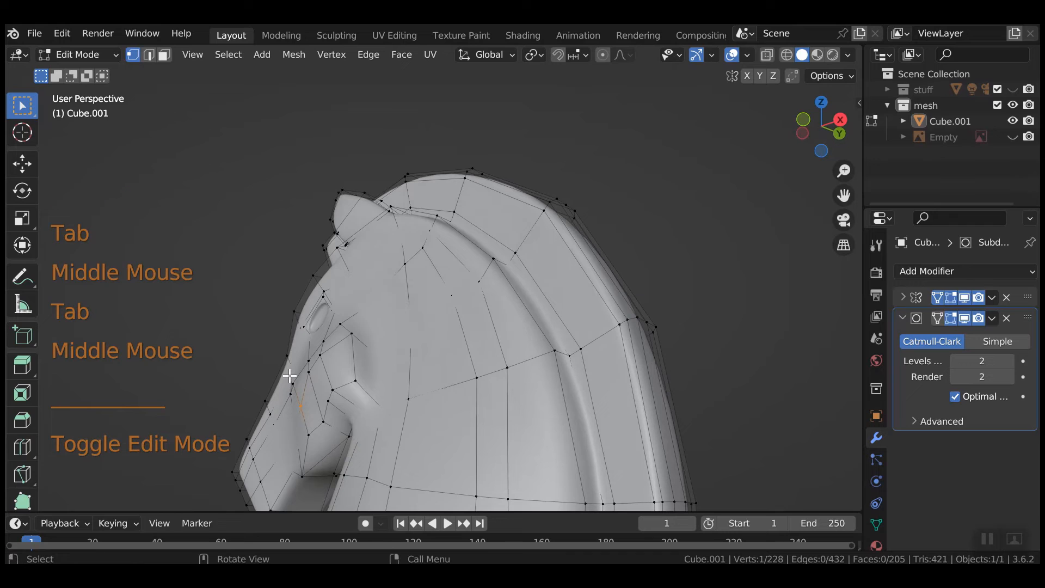
{"action": "left_click_drag", "start_coordinate": [294, 387], "coordinate": [386, 434]}
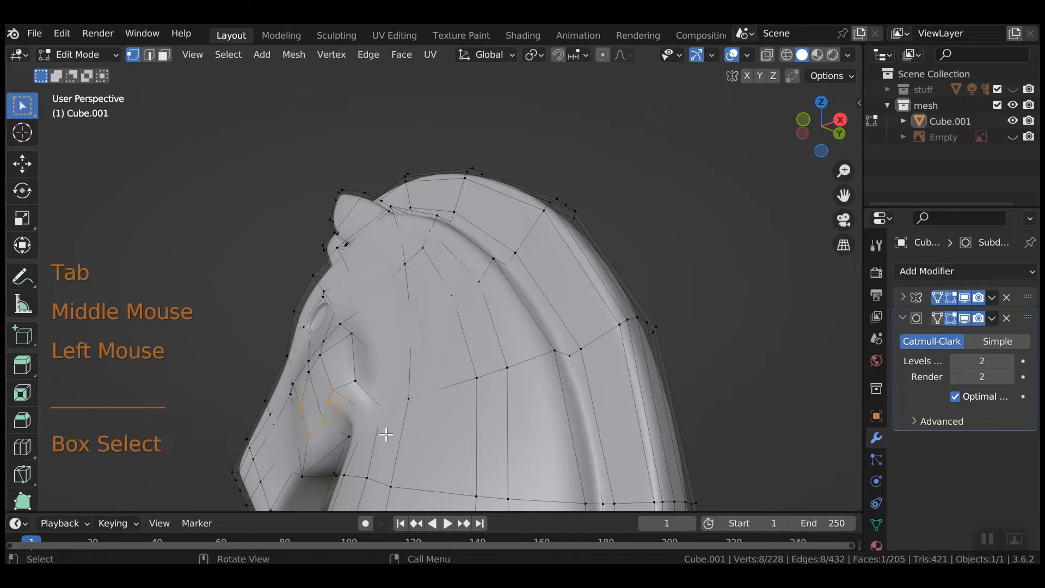
{"action": "left_click", "coordinate": [335, 375], "text": "shift"}
{"action": "right_click", "coordinate": [256, 283]}
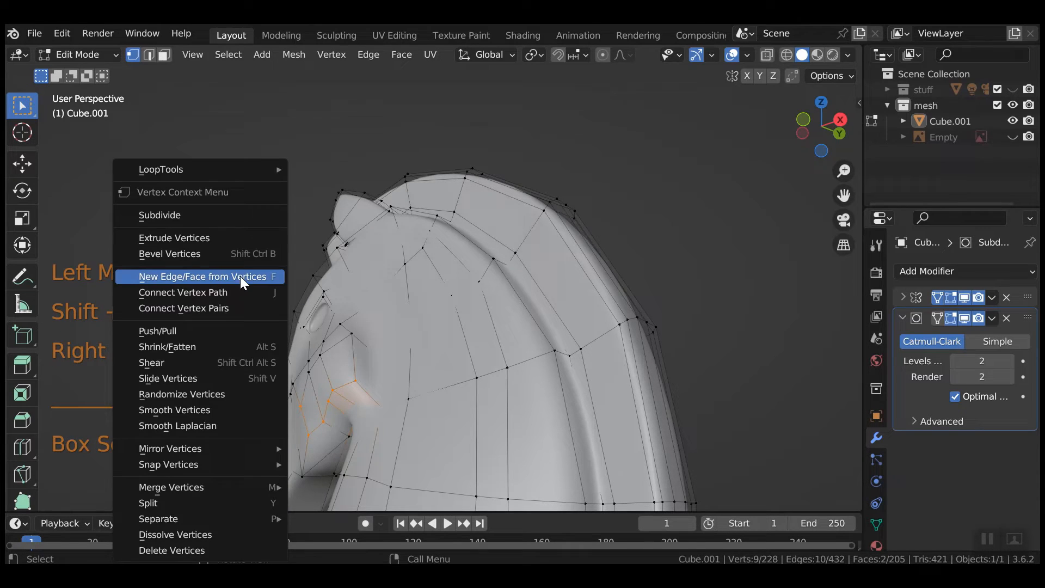
{"action": "left_click", "coordinate": [209, 406]}
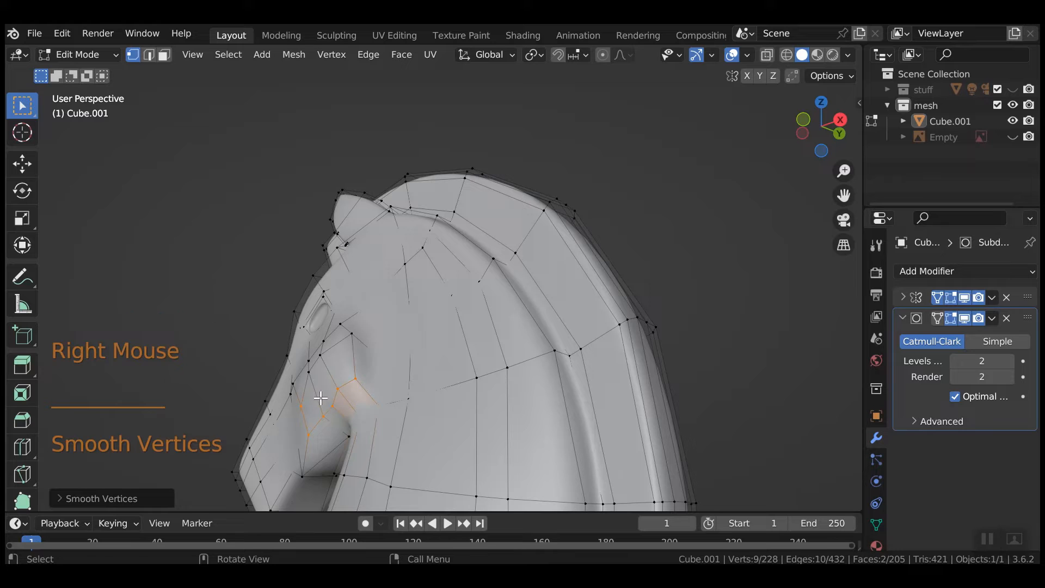
{"action": "left_click", "coordinate": [599, 379]}
Step: In edit mode, set up a front orthographic wireframe view with the knight reference image shown behind the mesh
{"action": "middle_click_drag", "start_coordinate": [599, 379], "coordinate": [540, 422]}
{"action": "key", "text": "Tab"}
{"action": "scroll", "coordinate": [543, 424], "scroll_direction": "down", "scroll_amount": 1}
{"action": "scroll", "coordinate": [543, 423], "scroll_direction": "down", "scroll_amount": 2}
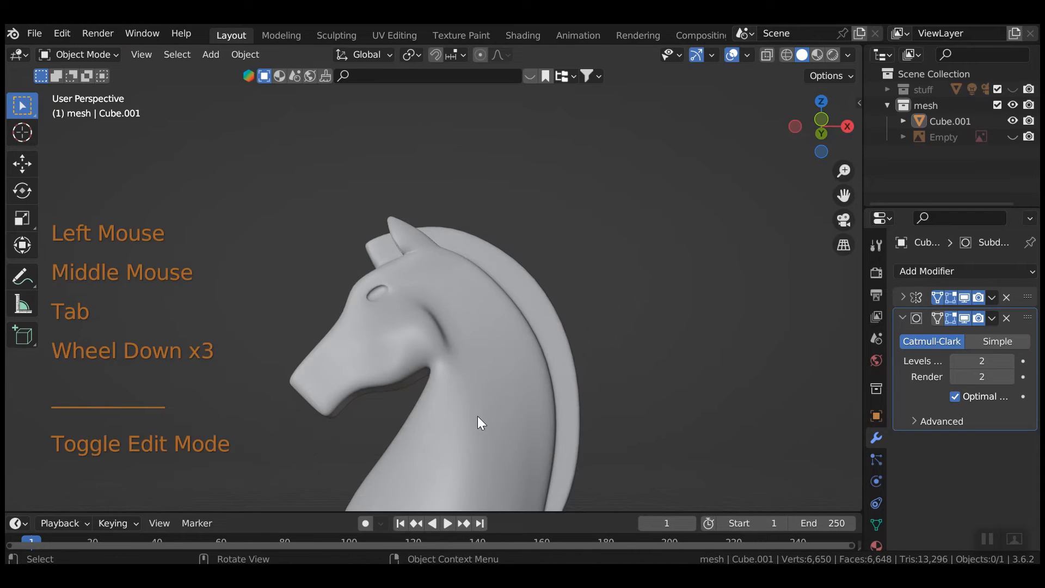
{"action": "middle_click_drag", "start_coordinate": [478, 419], "coordinate": [592, 391]}
{"action": "key", "text": "Tab"}
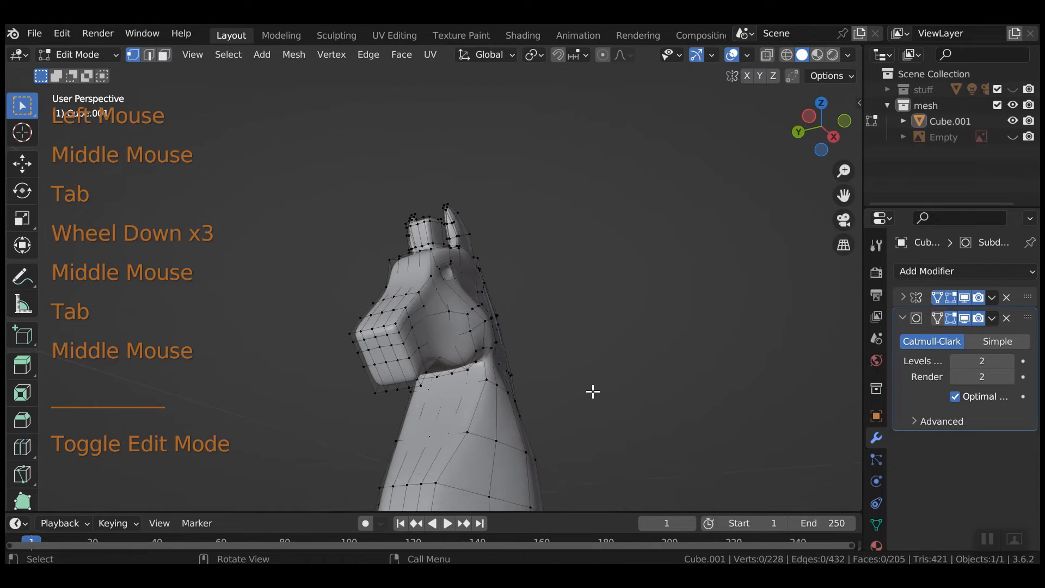
{"action": "key", "text": "KP_1"}
{"action": "left_click", "coordinate": [786, 55]}
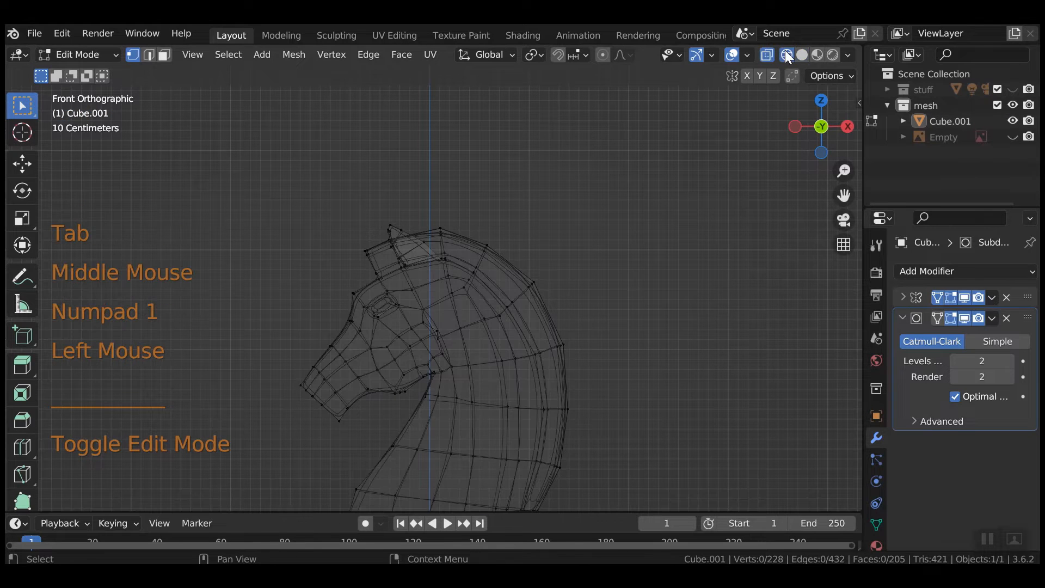
{"action": "left_click", "coordinate": [1012, 137]}
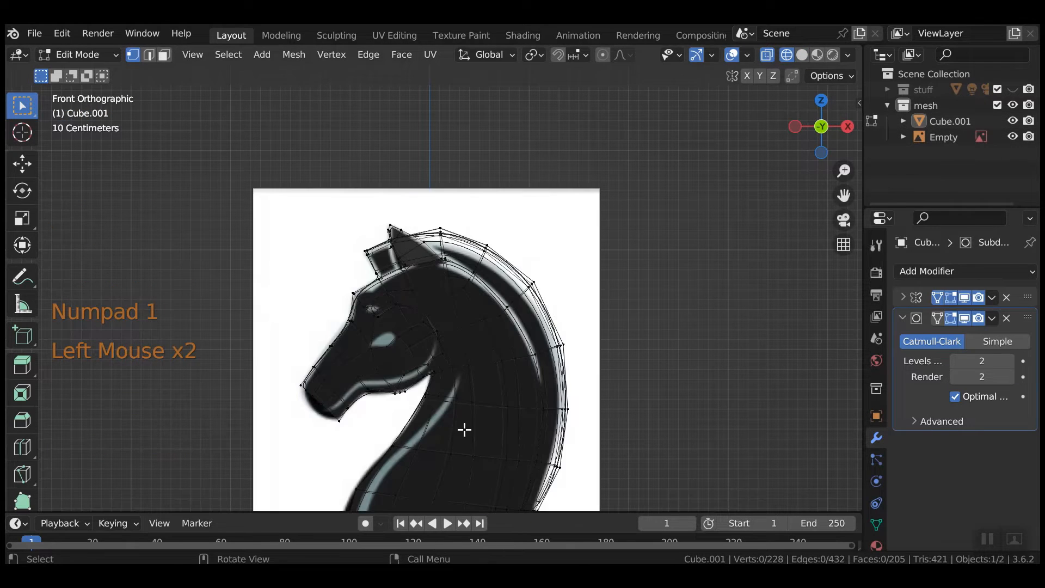
{"action": "middle_click_drag", "start_coordinate": [412, 406], "coordinate": [484, 280], "text": "shift"}
Step: Move the vertices at the tip of the muzzle to follow the rounded nose and lip outline in the reference image
{"action": "left_click_drag", "start_coordinate": [370, 271], "coordinate": [409, 312]}
{"action": "key", "text": "g"}
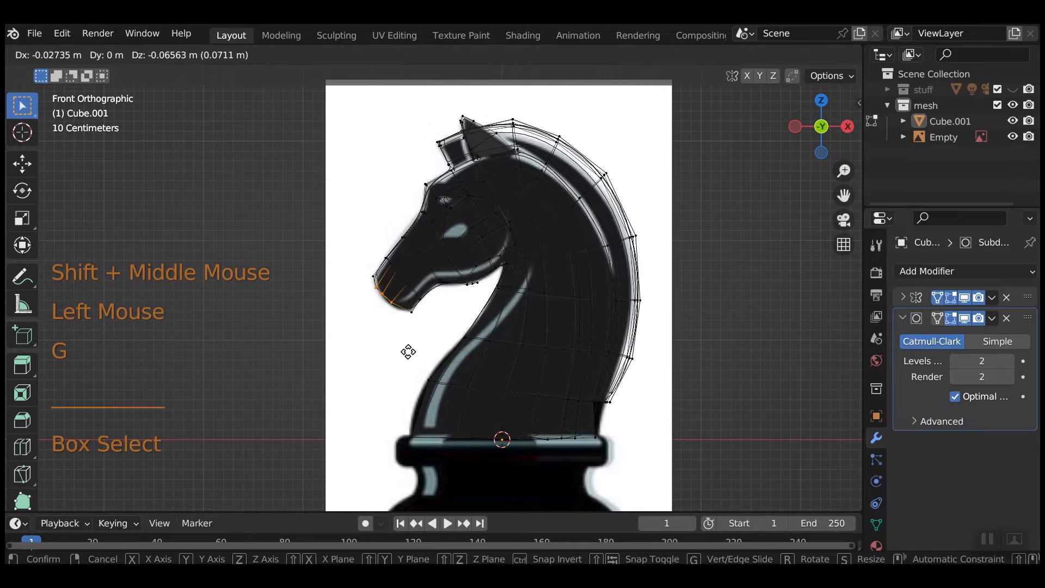
{"action": "left_click", "coordinate": [403, 299]}
{"action": "left_click", "coordinate": [403, 298]}
{"action": "key", "text": "g"}
{"action": "left_click", "coordinate": [402, 313]}
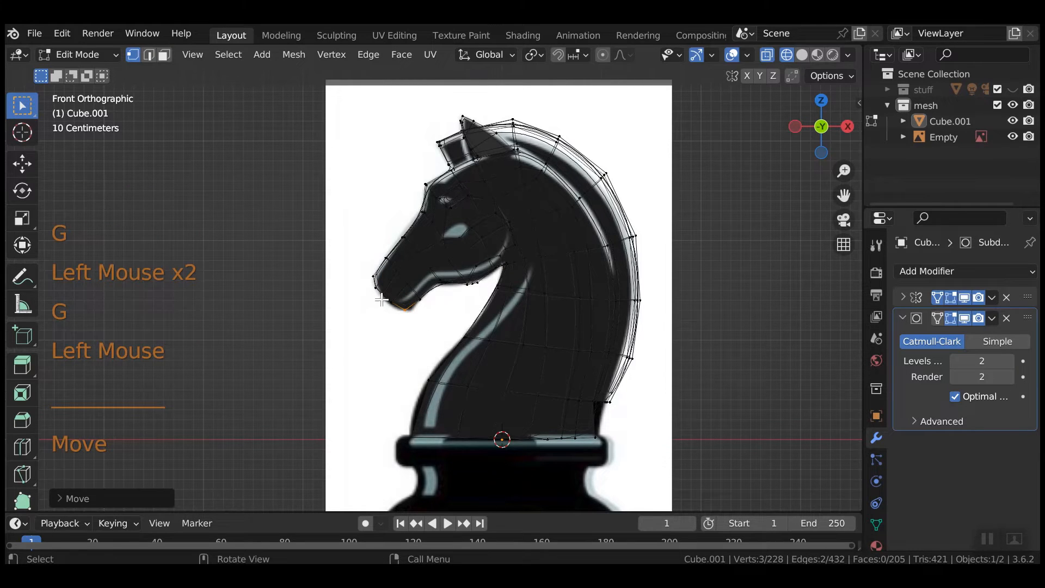
{"action": "left_click_drag", "start_coordinate": [380, 291], "coordinate": [404, 318]}
{"action": "key", "text": "g"}
{"action": "left_click", "coordinate": [394, 318]}
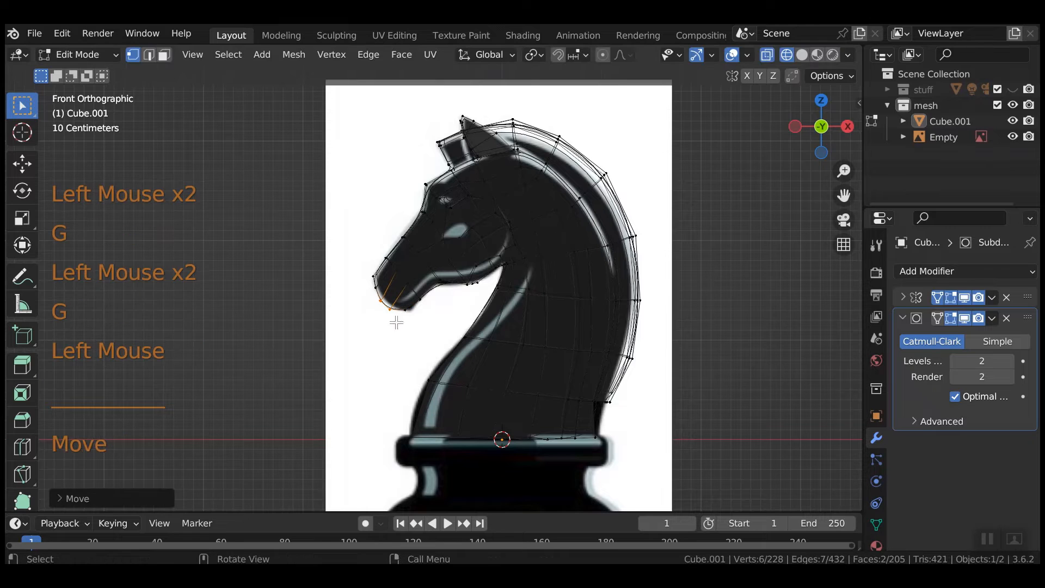
Step: Move the vertices at the underside of the chin to match the reference outline of the lower lip
{"action": "left_click", "coordinate": [418, 291]}
{"action": "key", "text": "g"}
{"action": "left_click", "coordinate": [420, 319]}
{"action": "left_click", "coordinate": [423, 325]}
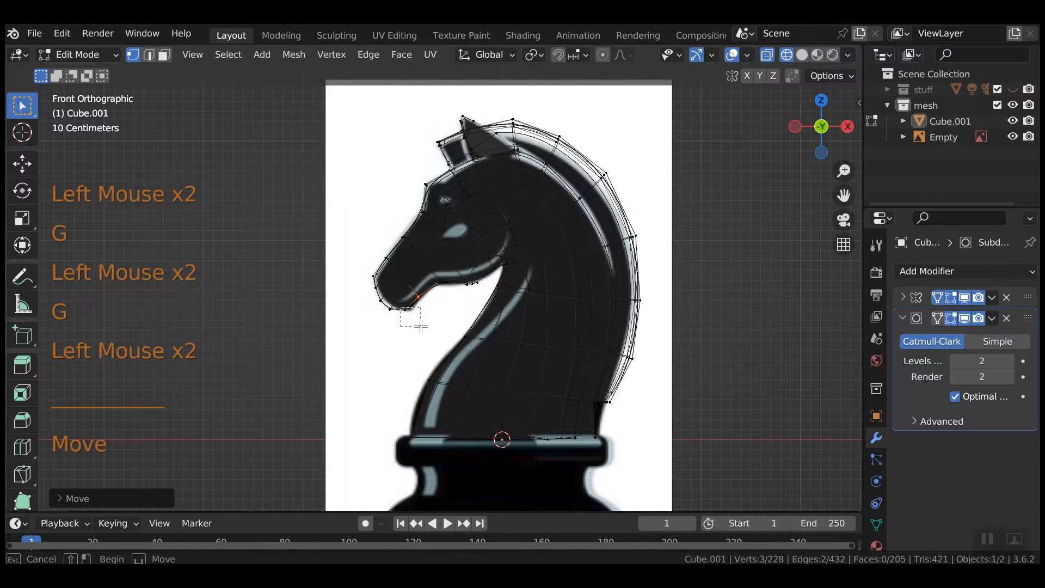
{"action": "key", "text": "g"}
{"action": "left_click", "coordinate": [427, 329]}
Step: Shift the vertices under the jaw to follow the reference's lower jaw curve, and leave edit mode
{"action": "left_click", "coordinate": [437, 280]}
{"action": "key", "text": "g"}
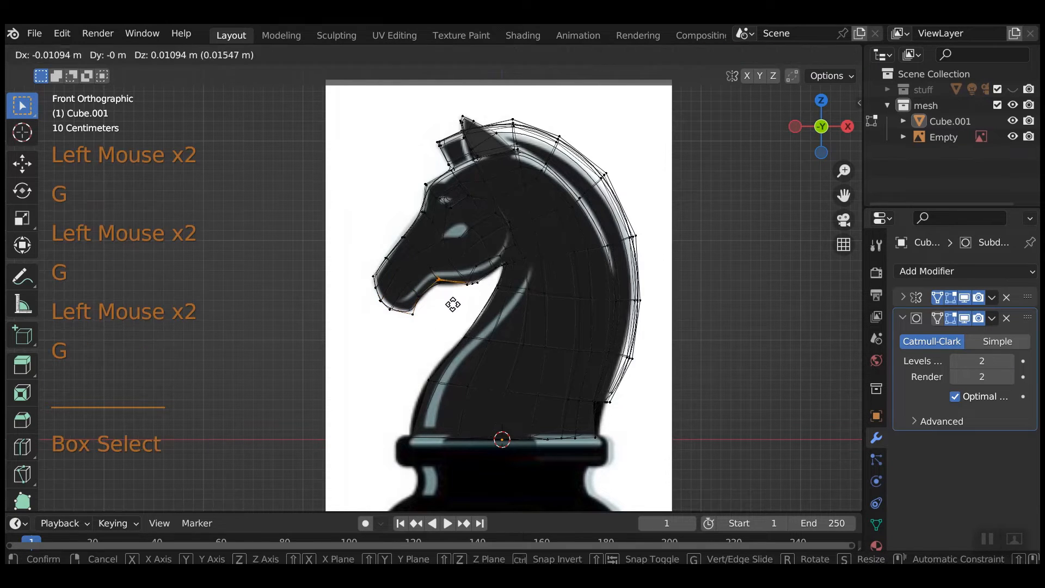
{"action": "left_click", "coordinate": [457, 298]}
{"action": "left_click", "coordinate": [478, 292]}
{"action": "key", "text": "g"}
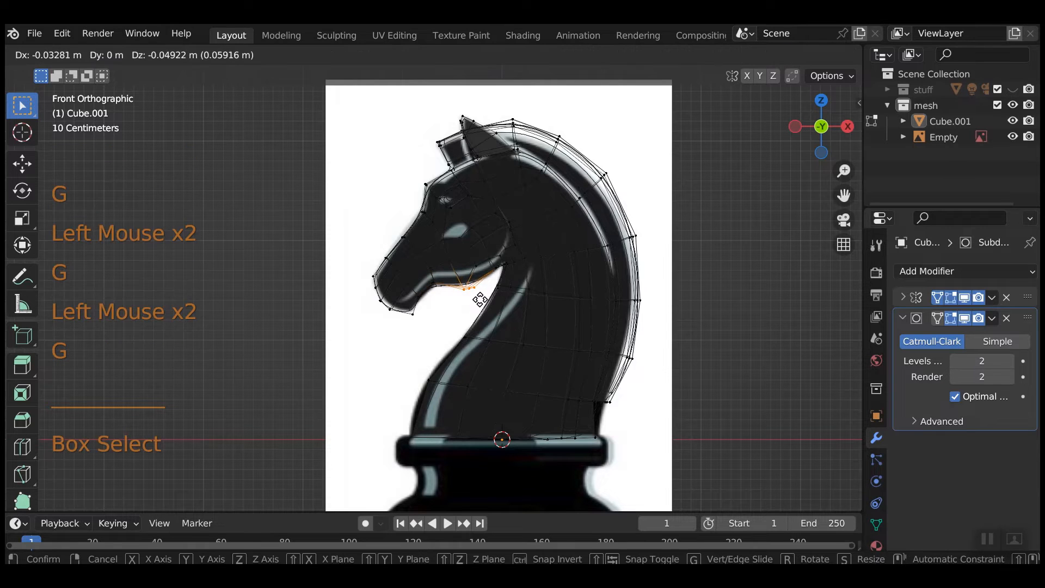
{"action": "left_click", "coordinate": [480, 302]}
{"action": "left_click", "coordinate": [491, 253]}
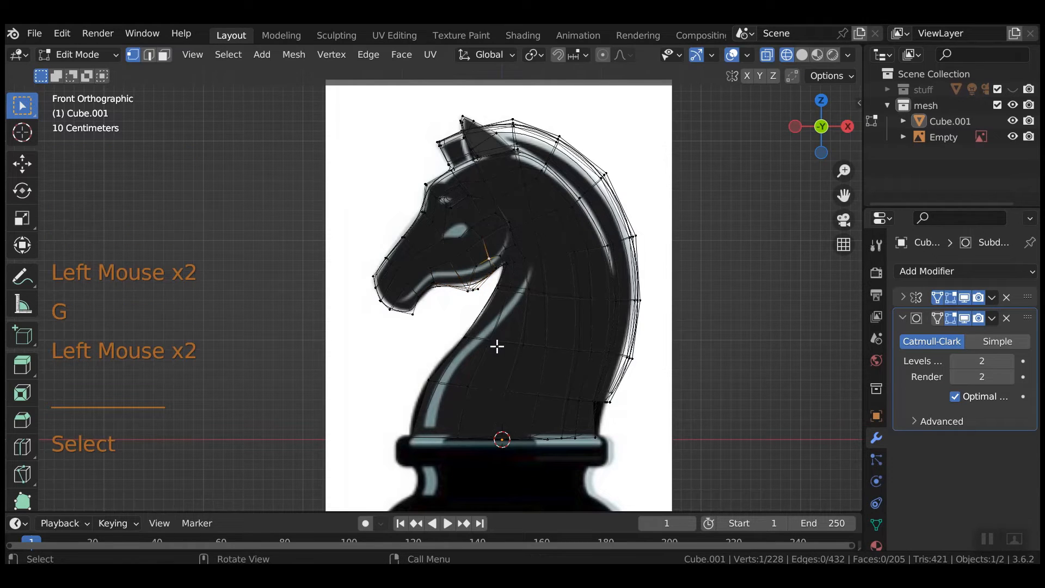
{"action": "key", "text": "Tab"}
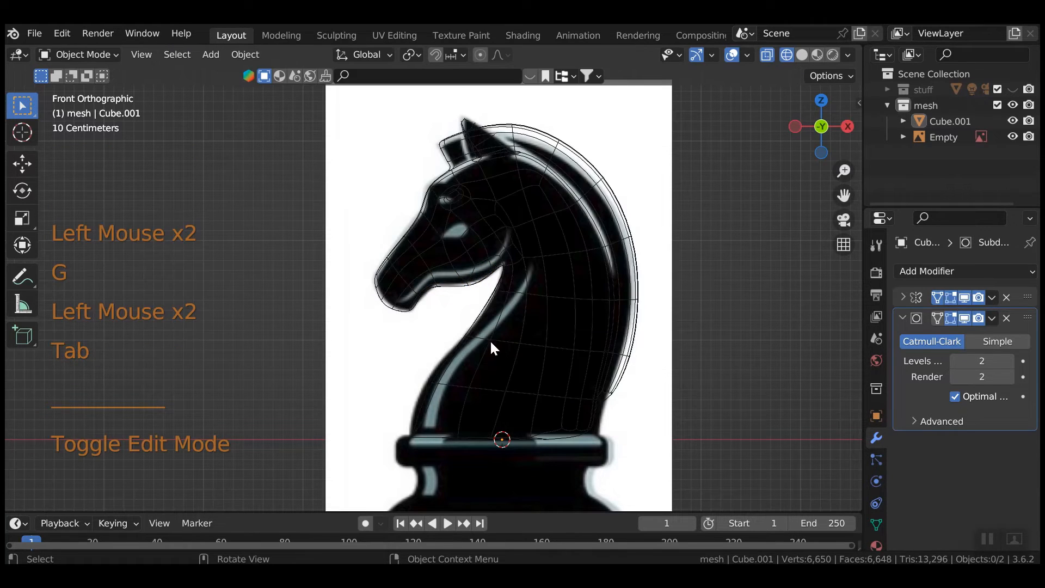
Step: In solid shading, select two vertices along the side edge of the nose bridge and move them about 0.015 m inward along Y
{"action": "left_click", "coordinate": [795, 53]}
{"action": "mouse_move", "coordinate": [704, 179]}
{"action": "middle_mouse_down"}
{"action": "mouse_move", "coordinate": [663, 334]}
{"action": "mouse_move", "coordinate": [625, 326]}
{"action": "mouse_move", "coordinate": [620, 354]}
{"action": "mouse_move", "coordinate": [606, 348]}
{"action": "mouse_move", "coordinate": [547, 371]}
{"action": "middle_mouse_up"}
{"action": "key", "text": "Tab"}
{"action": "scroll", "coordinate": [613, 348], "scroll_direction": "up", "scroll_amount": 2}
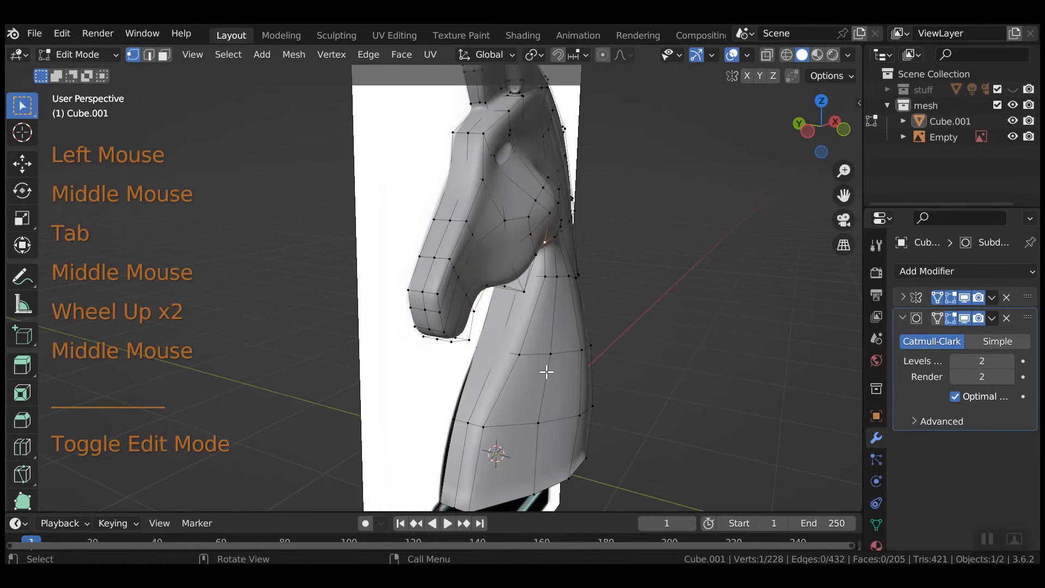
{"action": "left_click", "coordinate": [449, 260]}
{"action": "left_click", "coordinate": [453, 267], "text": "shift"}
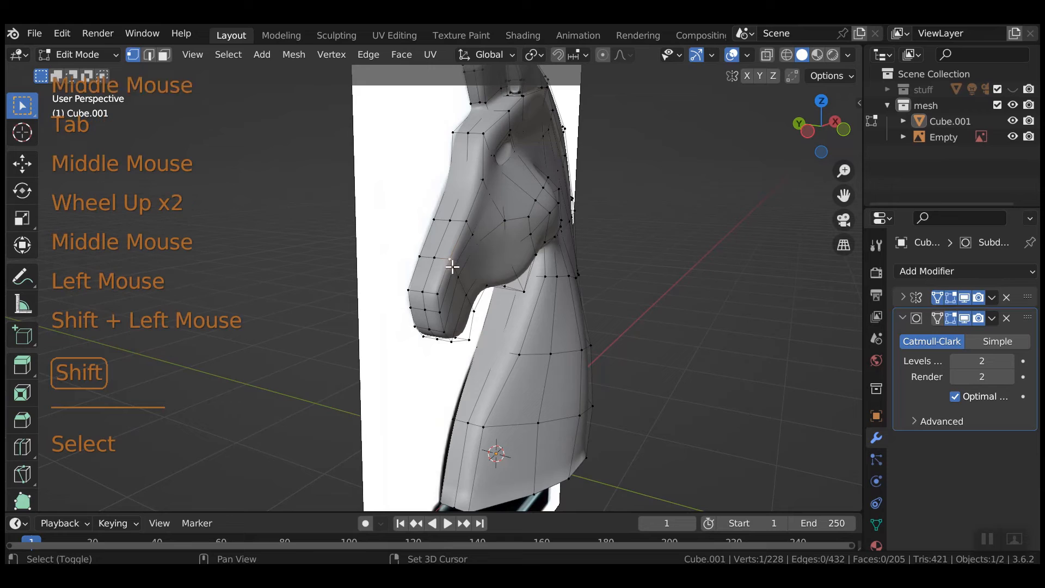
{"action": "left_click", "coordinate": [466, 219], "text": "shift"}
{"action": "key", "text": "g"}
{"action": "key", "text": "y"}
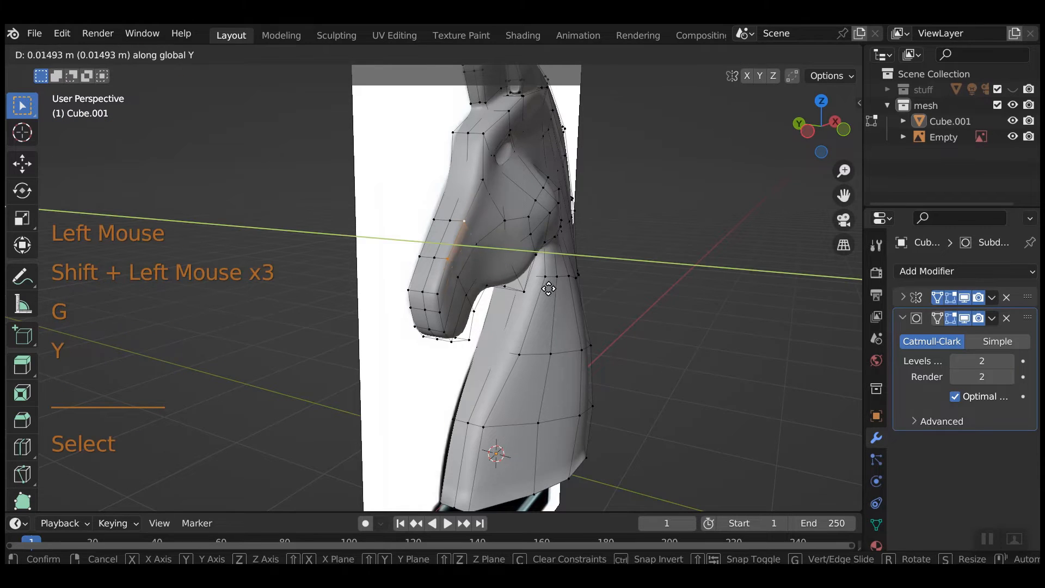
{"action": "left_click", "coordinate": [548, 288]}
Step: Select the vertices on the side of the muzzle around the nostril, move them along Y, and leave edit mode
{"action": "left_click_drag", "start_coordinate": [433, 280], "coordinate": [465, 291]}
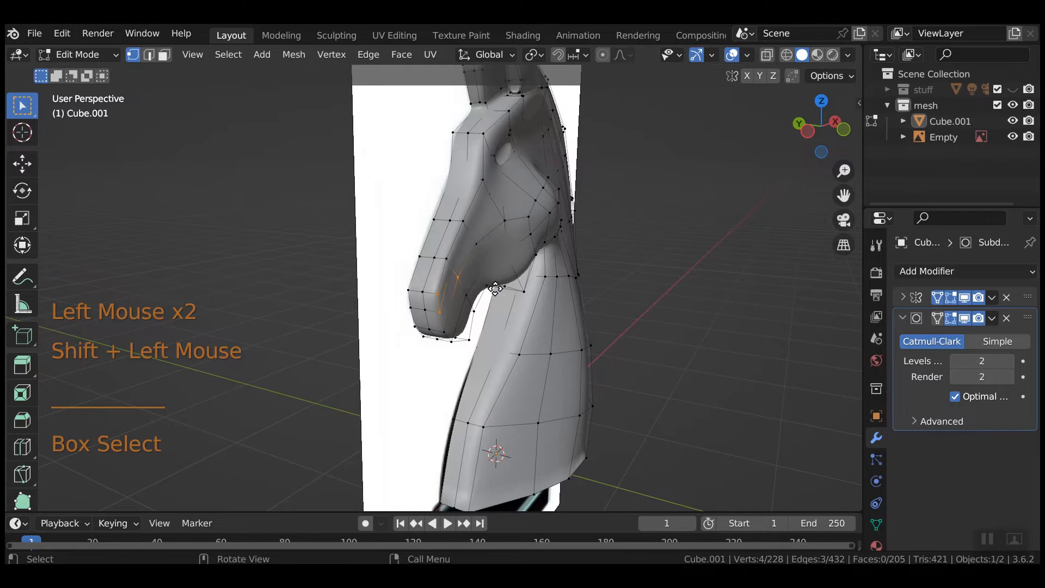
{"action": "key", "text": "g"}
{"action": "key", "text": "y"}
{"action": "left_click", "coordinate": [581, 303]}
{"action": "key", "text": "Tab"}
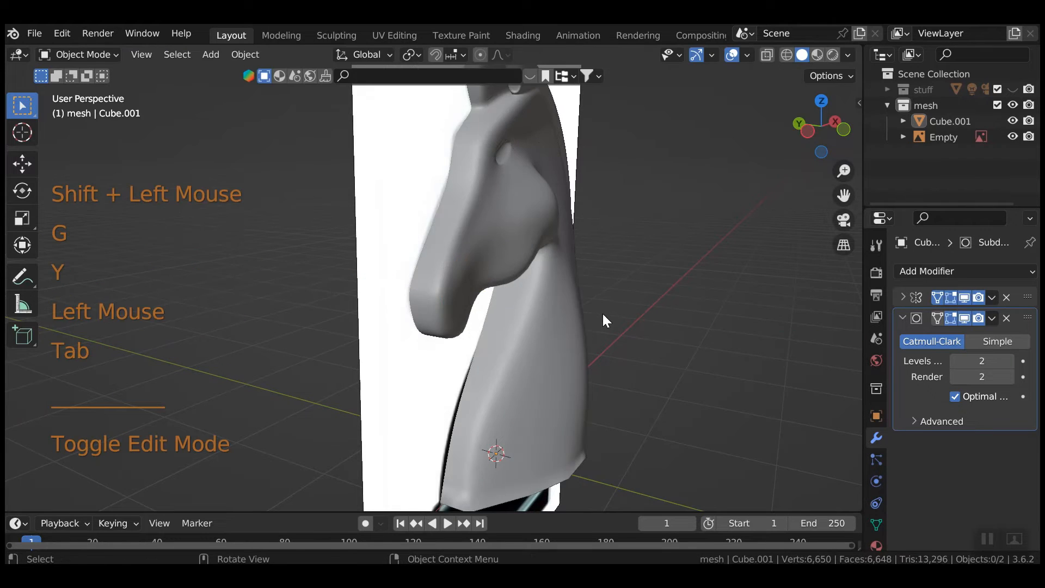
Step: Move the vertices at the lower side of the muzzle about 0.034 m outward along Y in edit mode
{"action": "middle_click_drag", "start_coordinate": [603, 314], "coordinate": [632, 265]}
{"action": "key", "text": "Tab"}
{"action": "left_click_drag", "start_coordinate": [437, 297], "coordinate": [469, 310]}
{"action": "key", "text": "g"}
{"action": "key", "text": "y"}
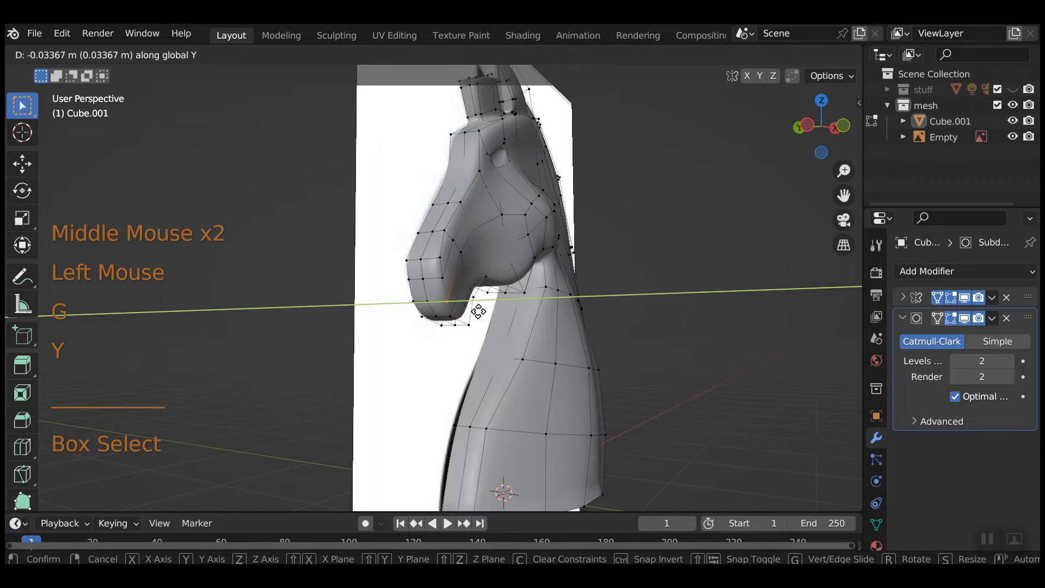
{"action": "left_click", "coordinate": [483, 312]}
Step: Select the two vertices under the side of the chin and move them about 0.022 m inward along Y
{"action": "middle_click_drag", "start_coordinate": [482, 312], "coordinate": [464, 300]}
{"action": "left_click_drag", "start_coordinate": [464, 299], "coordinate": [476, 312]}
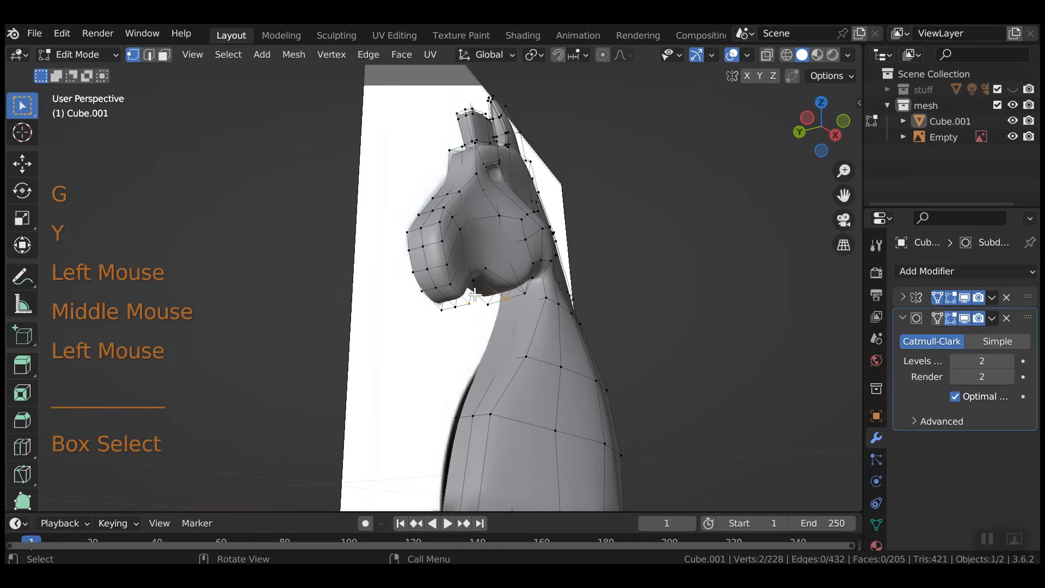
{"action": "middle_click_drag", "start_coordinate": [474, 295], "coordinate": [465, 349]}
{"action": "left_click_drag", "start_coordinate": [462, 314], "coordinate": [478, 335]}
{"action": "middle_click_drag", "start_coordinate": [478, 335], "coordinate": [564, 316]}
{"action": "key", "text": "g"}
{"action": "key", "text": "y"}
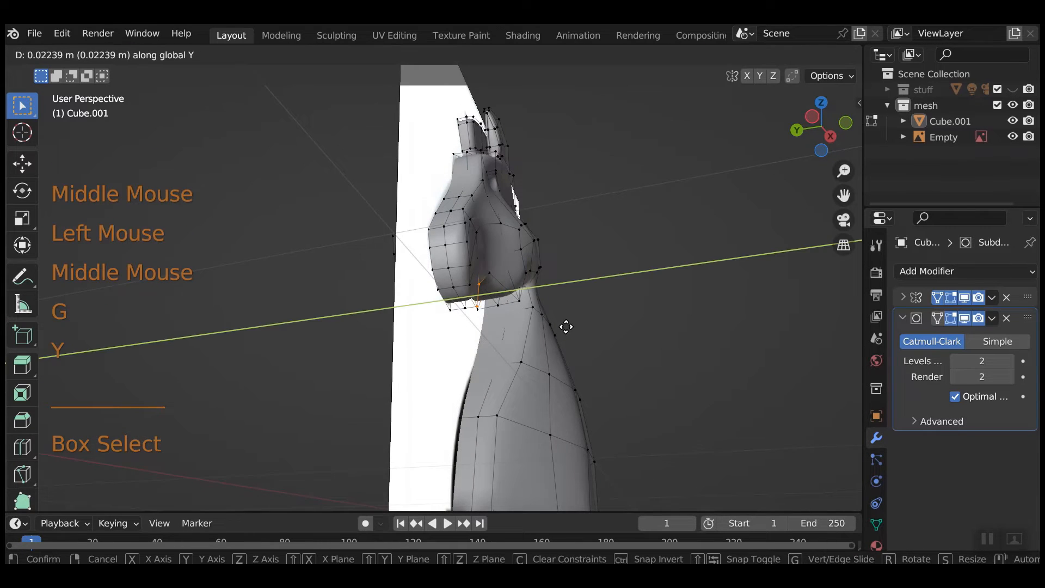
{"action": "left_click", "coordinate": [492, 240]}
Step: Move the vertices along the side of the nose above the muzzle along Y, and leave edit mode
{"action": "middle_click_drag", "start_coordinate": [489, 254], "coordinate": [482, 270]}
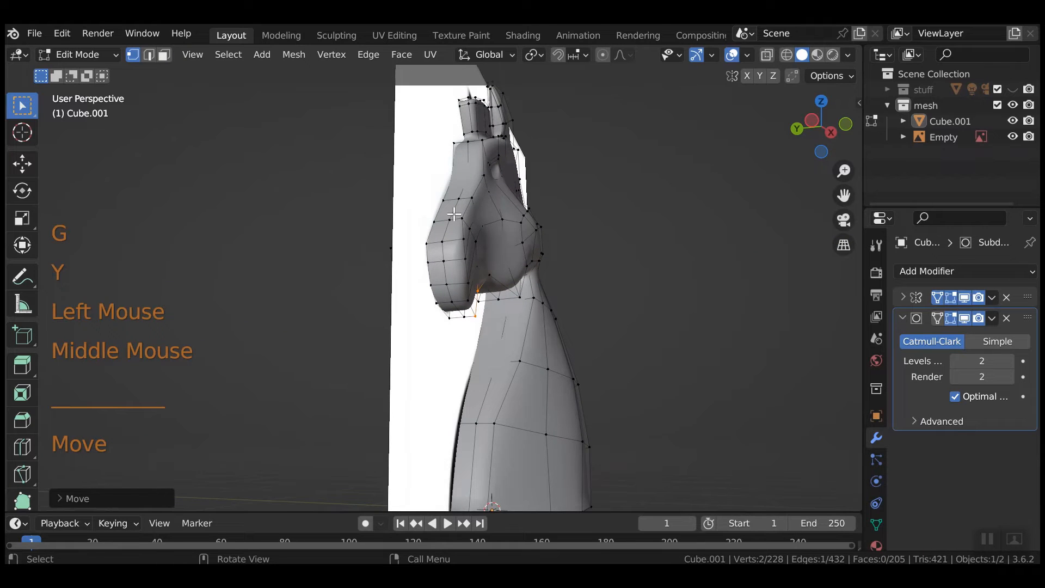
{"action": "left_click_drag", "start_coordinate": [454, 214], "coordinate": [473, 264]}
{"action": "key", "text": "g"}
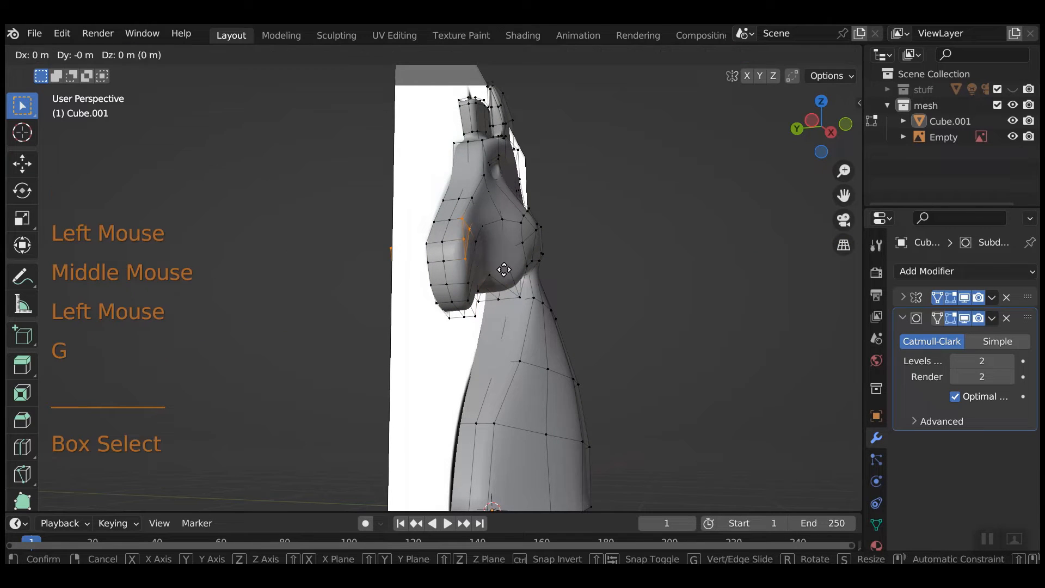
{"action": "key", "text": "y"}
{"action": "key", "text": "Tab"}
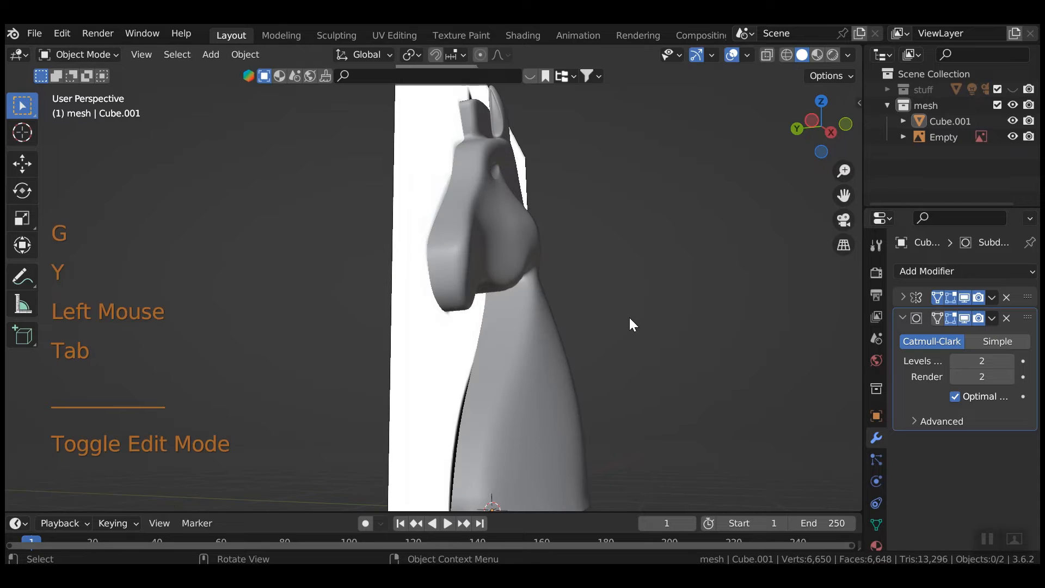
Step: Show the hidden stuff collection and hide the reference image to inspect the horse head, and undo both visibility changes
{"action": "scroll", "coordinate": [625, 320], "scroll_direction": "down", "scroll_amount": 2}
{"action": "middle_click_drag", "start_coordinate": [626, 320], "coordinate": [719, 435]}
{"action": "left_click", "coordinate": [1011, 89]}
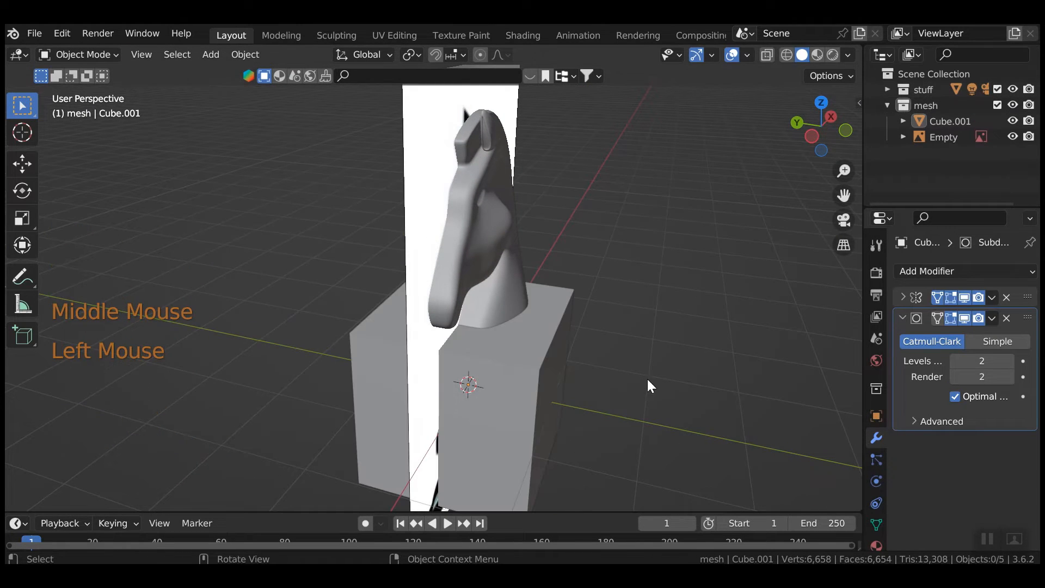
{"action": "left_click", "coordinate": [1012, 137]}
{"action": "middle_click_drag", "start_coordinate": [587, 354], "coordinate": [478, 328]}
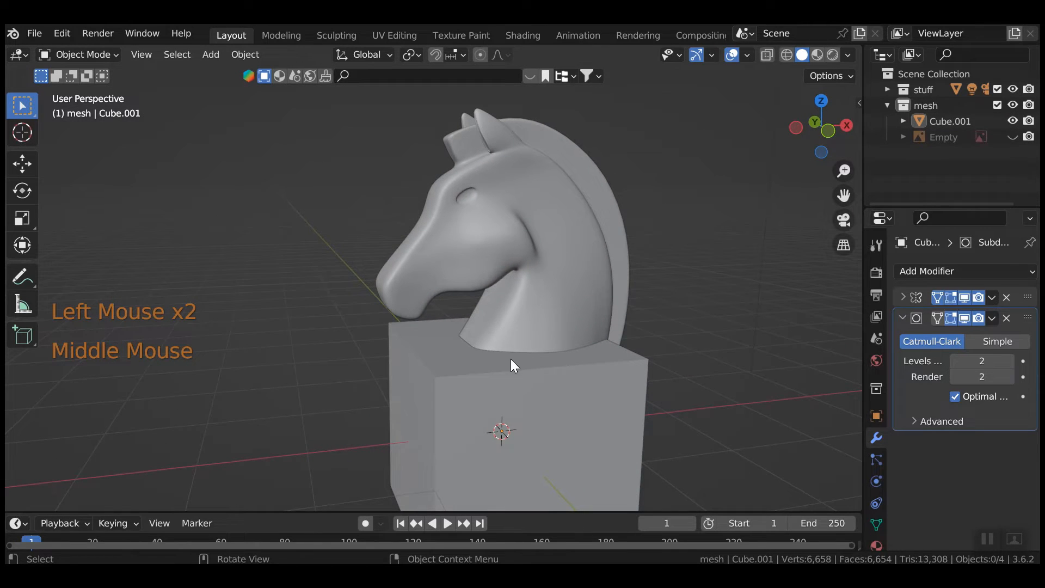
{"action": "key", "text": "ctrl+z"}
{"action": "key", "text": "ctrl+z"}
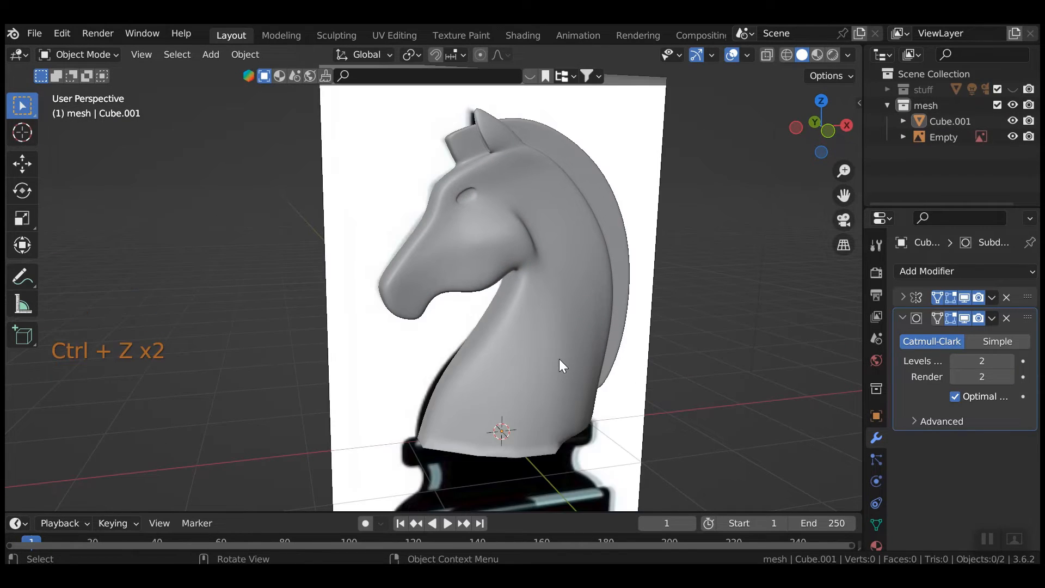
{"action": "middle_click_drag", "start_coordinate": [559, 358], "coordinate": [651, 309]}
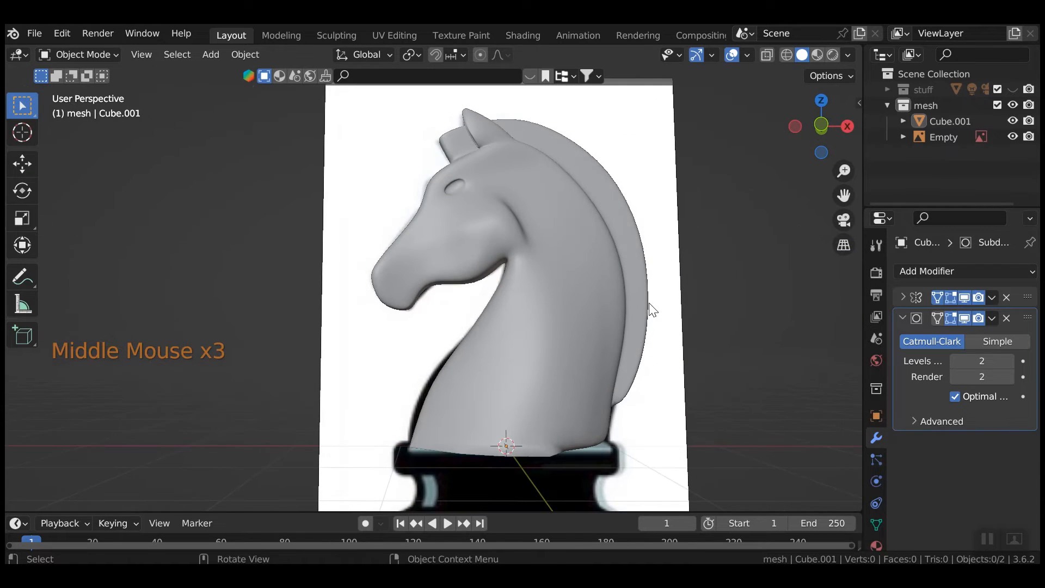
Step: In face select mode, delete the two faces that close the underside of the neck
{"action": "mouse_move", "coordinate": [405, 575]}
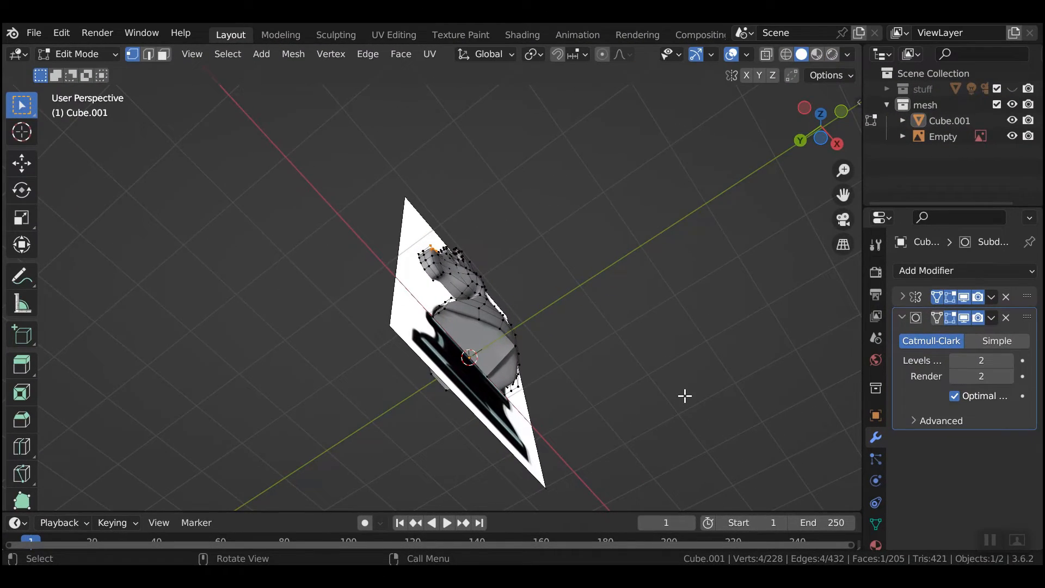
{"action": "left_click", "coordinate": [681, 396]}
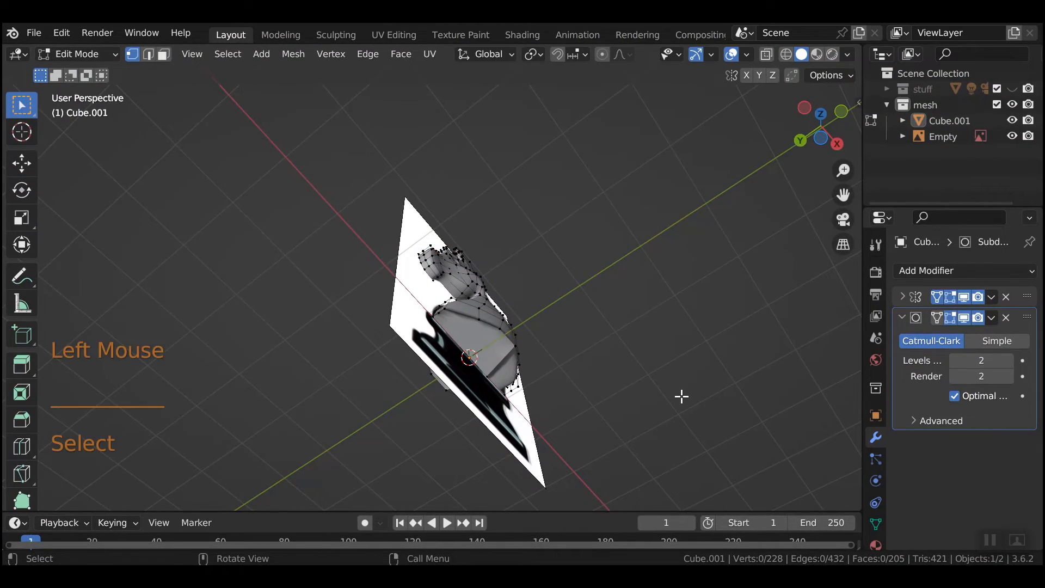
{"action": "key", "text": "KP_1"}
{"action": "middle_click_drag", "start_coordinate": [584, 424], "coordinate": [433, 311]}
{"action": "left_click", "coordinate": [163, 55]}
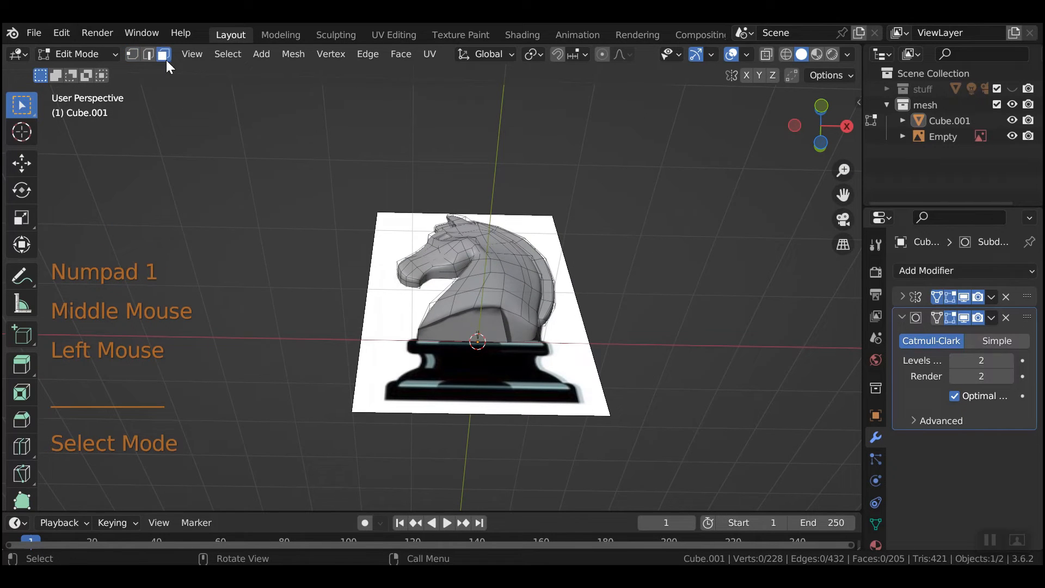
{"action": "double_click", "coordinate": [493, 327]}
{"action": "left_click", "coordinate": [517, 331], "text": "shift"}
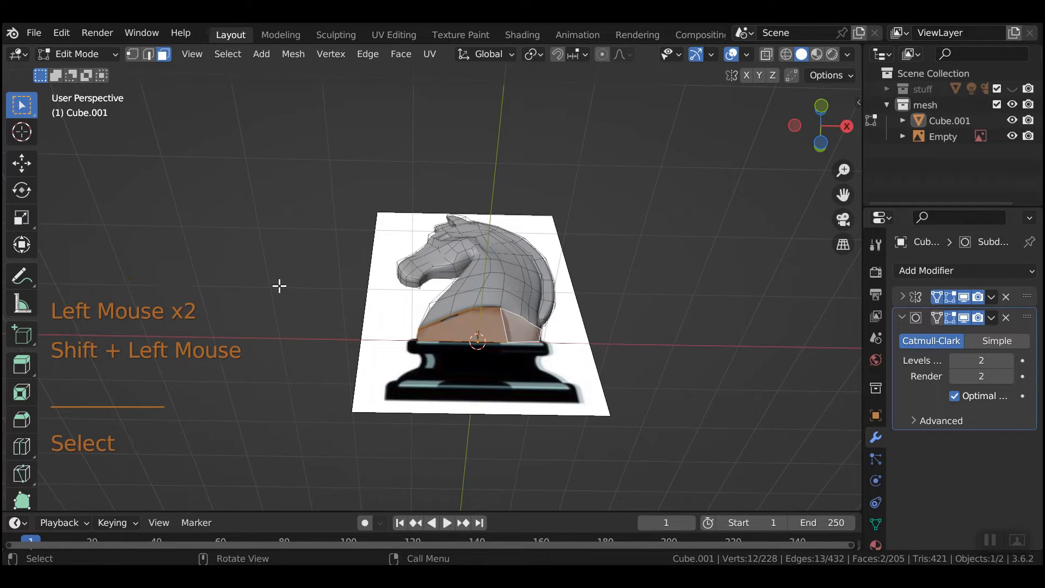
{"action": "key", "text": "x"}
{"action": "left_click", "coordinate": [278, 327]}
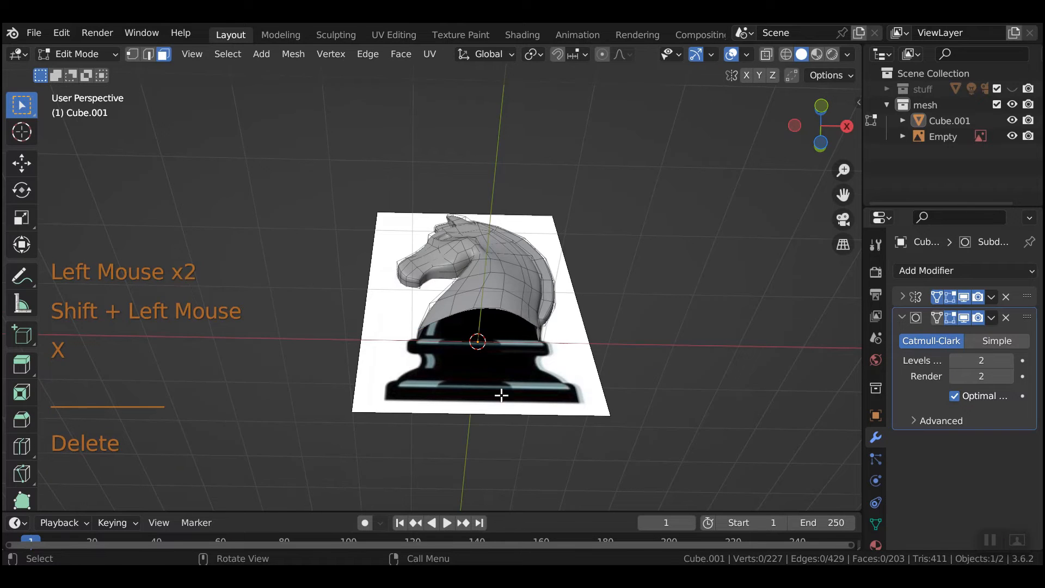
Step: Slide the lowest vertical edge near the front of the neck backward to even out the spacing
{"action": "middle_click_drag", "start_coordinate": [501, 394], "coordinate": [599, 464]}
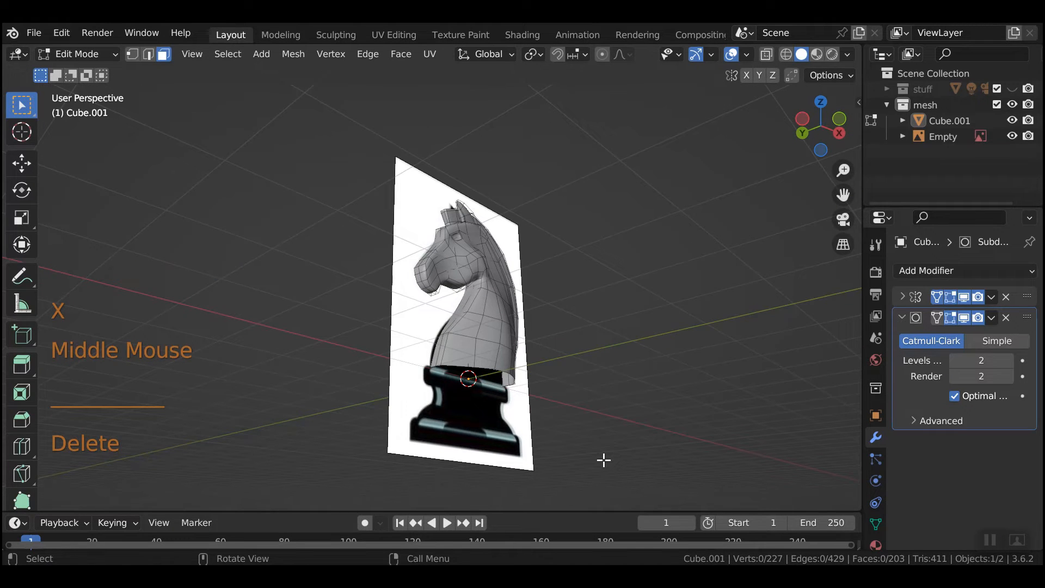
{"action": "scroll", "coordinate": [639, 449], "scroll_direction": "up", "scroll_amount": 3}
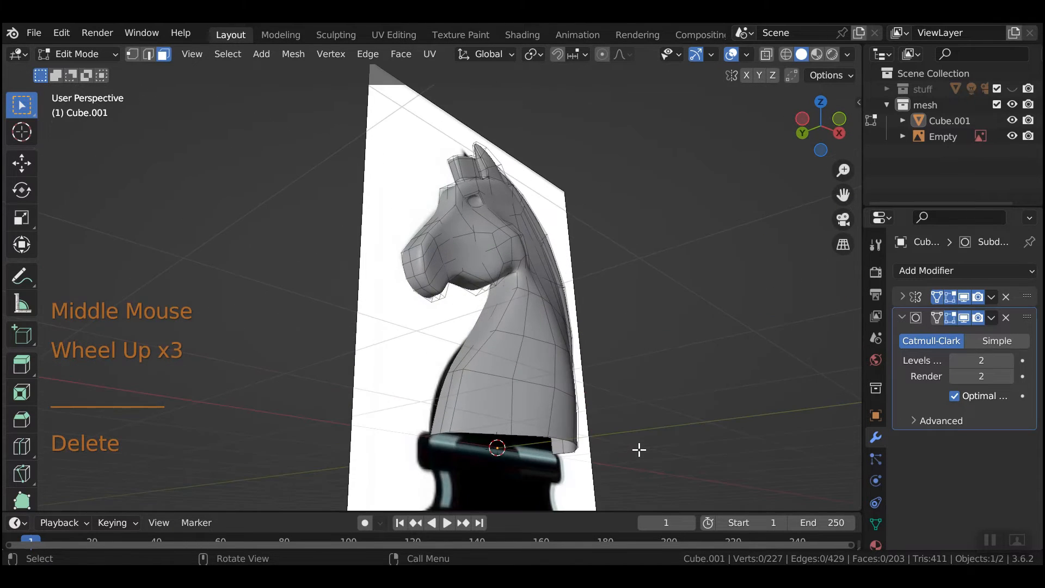
{"action": "left_click", "coordinate": [131, 55]}
{"action": "left_click", "coordinate": [451, 433]}
{"action": "left_click", "coordinate": [463, 370], "text": "shift"}
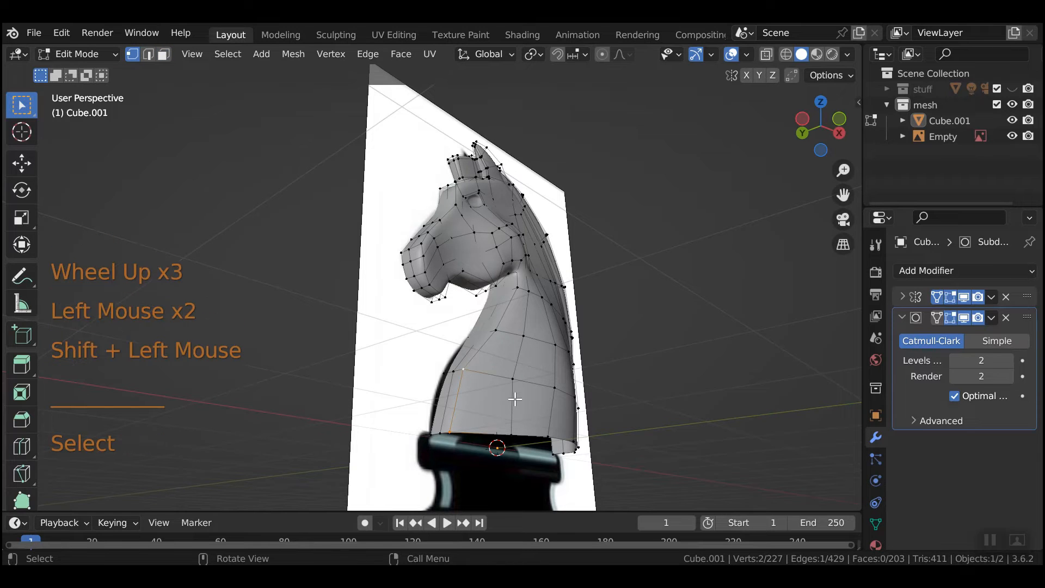
{"action": "key", "text": "g"}
{"action": "key", "text": "g"}
{"action": "left_click", "coordinate": [523, 397]}
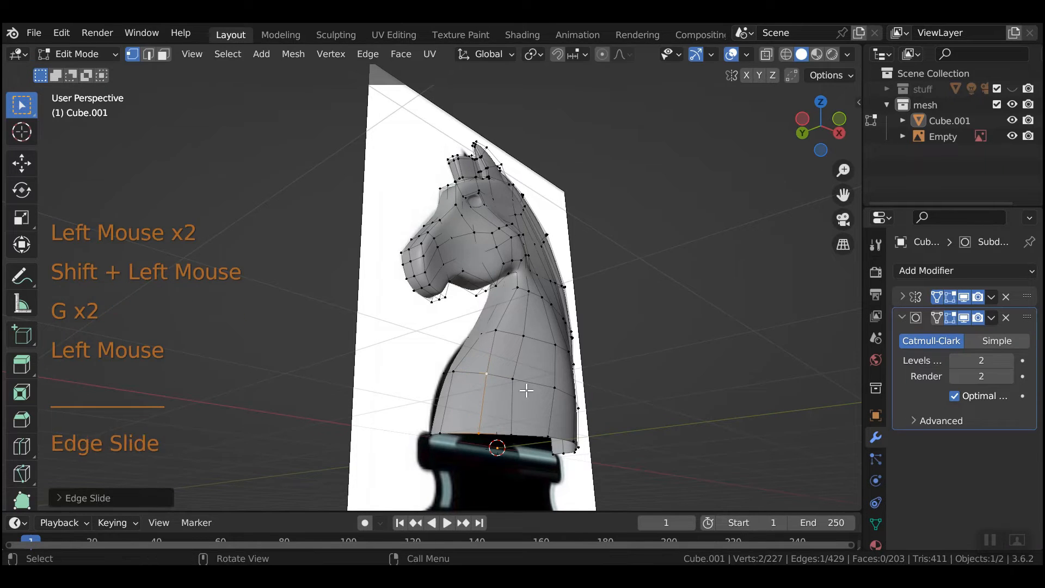
Step: Slide the vertex higher on the front of the neck, and edge-slide the next lowest vertical edge by about 0.17
{"action": "left_click", "coordinate": [496, 332]}
{"action": "key", "text": "g"}
{"action": "key", "text": "g"}
{"action": "left_click", "coordinate": [496, 391]}
{"action": "left_click_drag", "start_coordinate": [505, 370], "coordinate": [522, 392]}
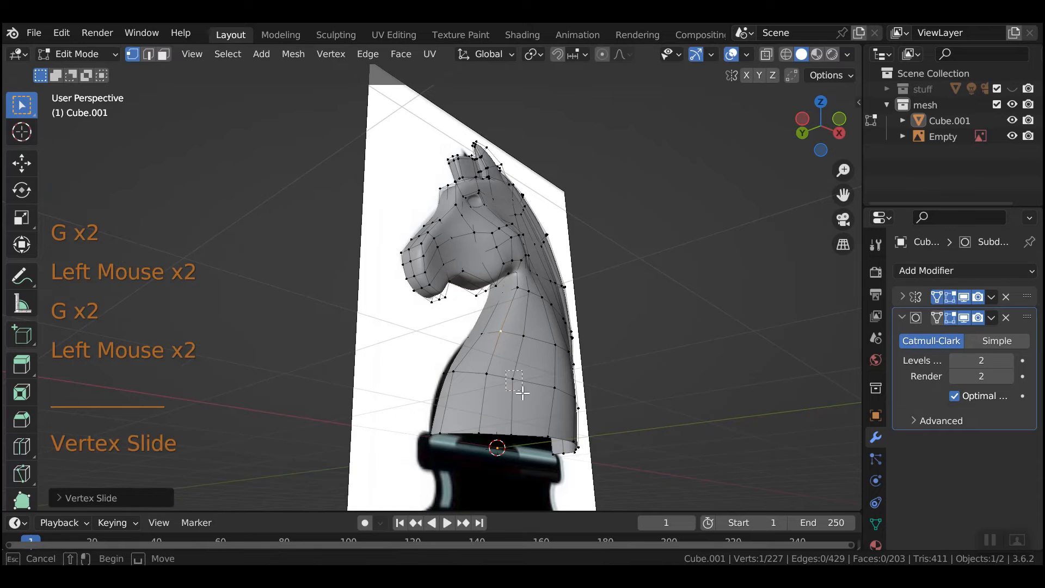
{"action": "left_click_drag", "start_coordinate": [529, 440], "coordinate": [530, 440]}
{"action": "key", "text": "g"}
{"action": "key", "text": "g"}
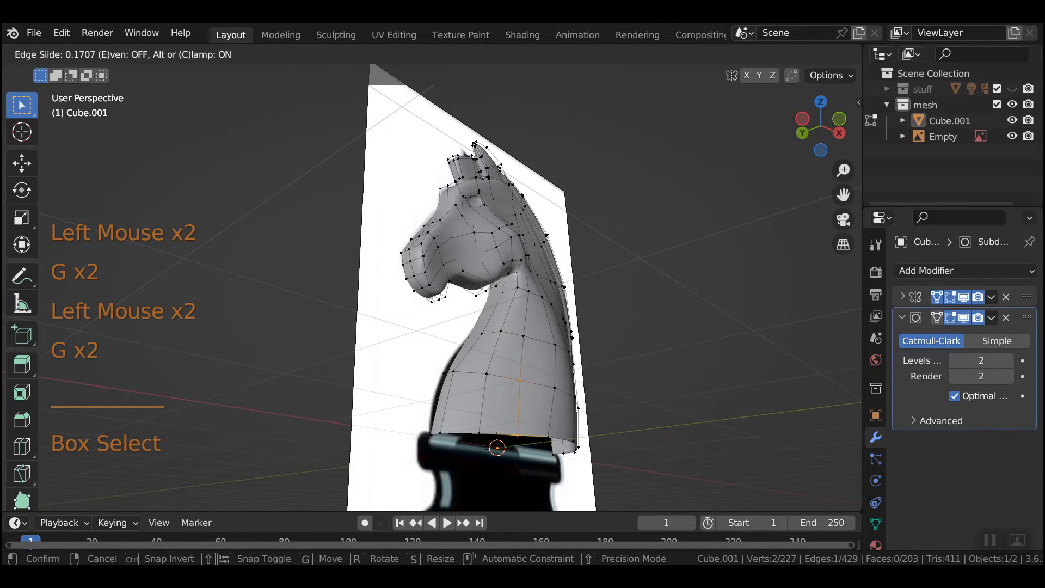
{"action": "left_click", "coordinate": [602, 457]}
Step: Slide the mid-neck vertex in the lowest horizontal loop and the one below it on the bottom rim for even spacing
{"action": "middle_click_drag", "start_coordinate": [602, 457], "coordinate": [474, 403]}
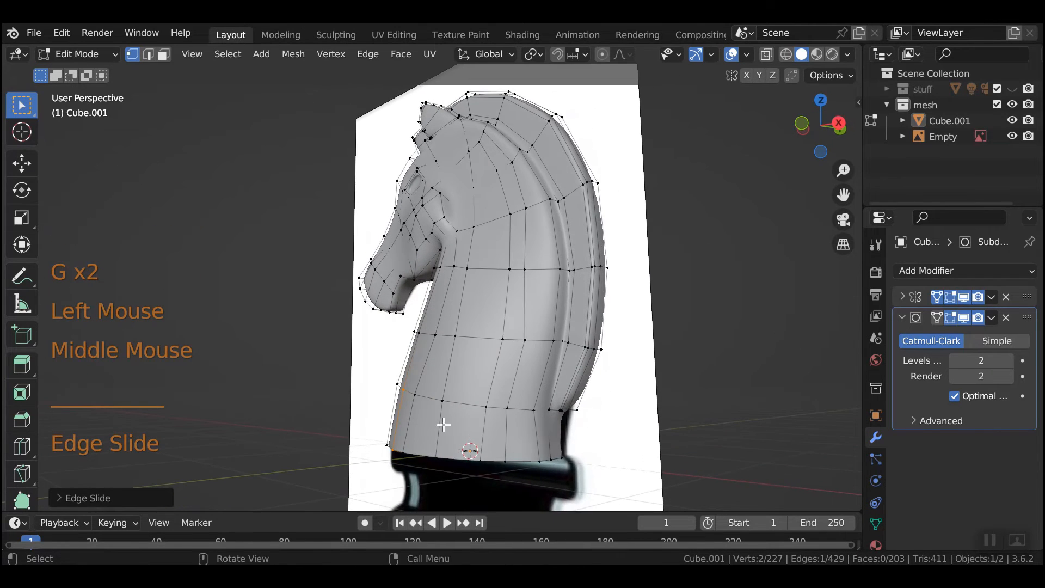
{"action": "left_click", "coordinate": [482, 405]}
{"action": "key", "text": "g"}
{"action": "key", "text": "g"}
{"action": "left_click", "coordinate": [491, 419]}
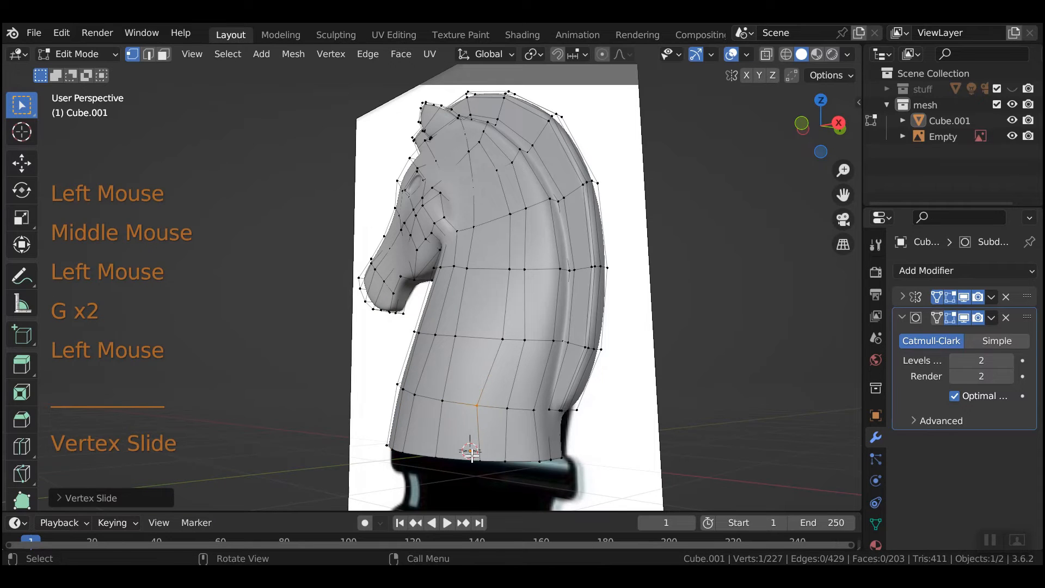
{"action": "left_click", "coordinate": [473, 459]}
{"action": "key", "text": "g"}
{"action": "key", "text": "g"}
{"action": "left_click", "coordinate": [492, 412]}
Step: Slide the lowest vertical edges at the rear of the neck, plus one bottom rim vertex, to space them evenly
{"action": "left_click_drag", "start_coordinate": [496, 401], "coordinate": [543, 469]}
{"action": "key", "text": "g"}
{"action": "key", "text": "g"}
{"action": "left_click", "coordinate": [527, 486]}
{"action": "left_click_drag", "start_coordinate": [529, 403], "coordinate": [543, 466]}
{"action": "key", "text": "g"}
{"action": "key", "text": "g"}
{"action": "left_click", "coordinate": [543, 472]}
{"action": "left_click", "coordinate": [542, 472]}
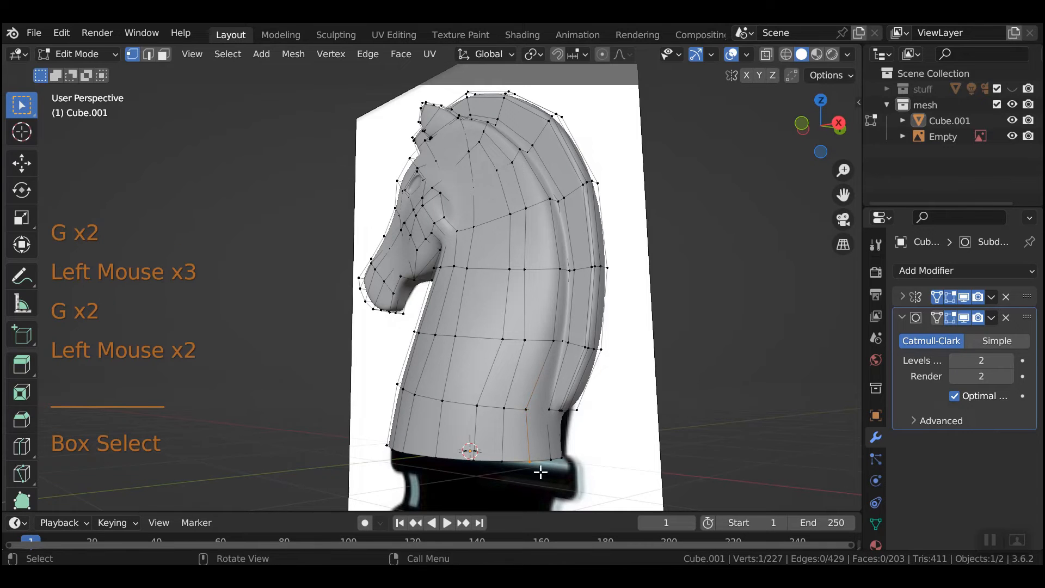
{"action": "key", "text": "g"}
{"action": "key", "text": "g"}
{"action": "left_click", "coordinate": [526, 461]}
Step: Leave edit mode in front view and apply the Mirror modifier to the horse head
{"action": "middle_click_drag", "start_coordinate": [526, 461], "coordinate": [627, 459]}
{"action": "scroll", "coordinate": [635, 462], "scroll_direction": "down", "scroll_amount": 2}
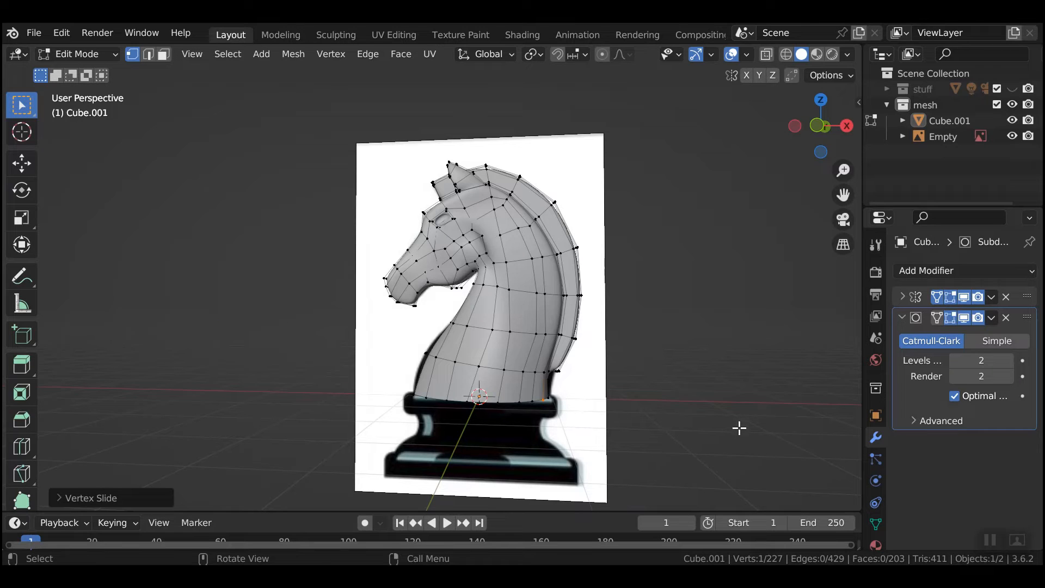
{"action": "left_click", "coordinate": [728, 413]}
{"action": "key", "text": "KP_1"}
{"action": "key", "text": "Tab"}
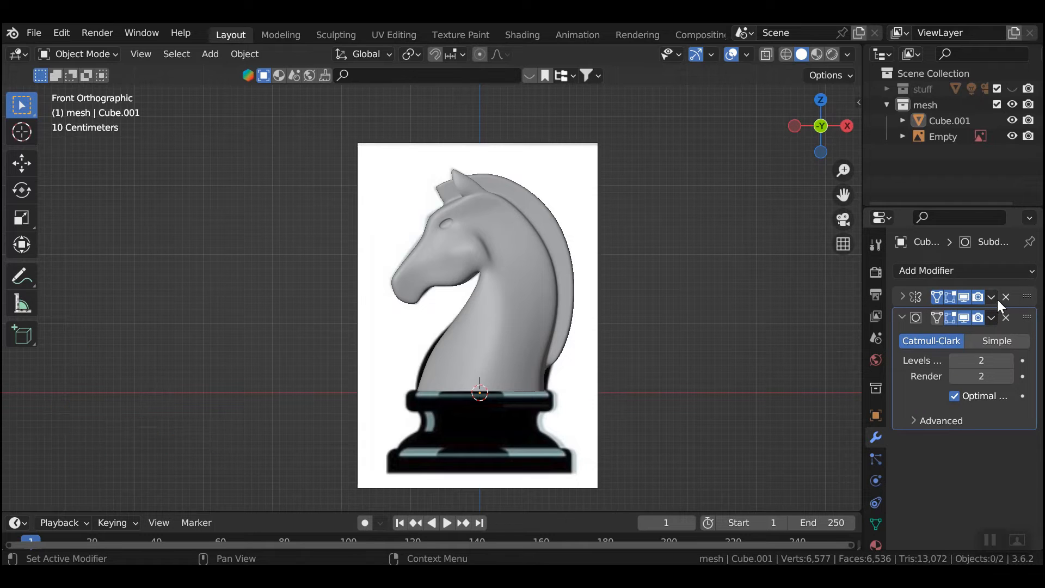
{"action": "left_click", "coordinate": [991, 296]}
{"action": "left_click", "coordinate": [925, 313]}
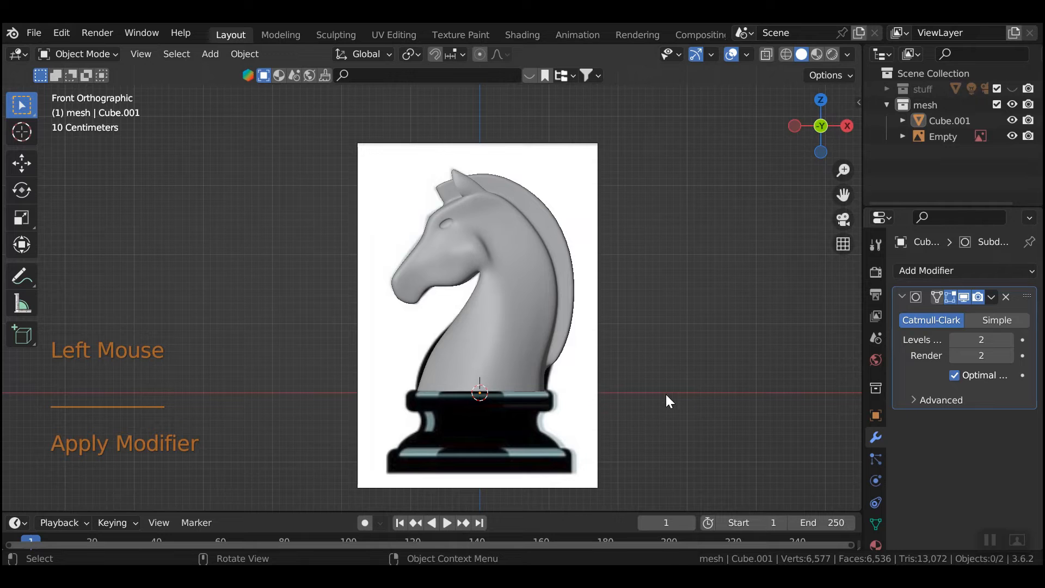
Step: Select the open bottom edge loop of the neck and shape it into a circle with LoopTools Circle
{"action": "key", "text": "Tab"}
{"action": "middle_click_drag", "start_coordinate": [668, 401], "coordinate": [606, 402]}
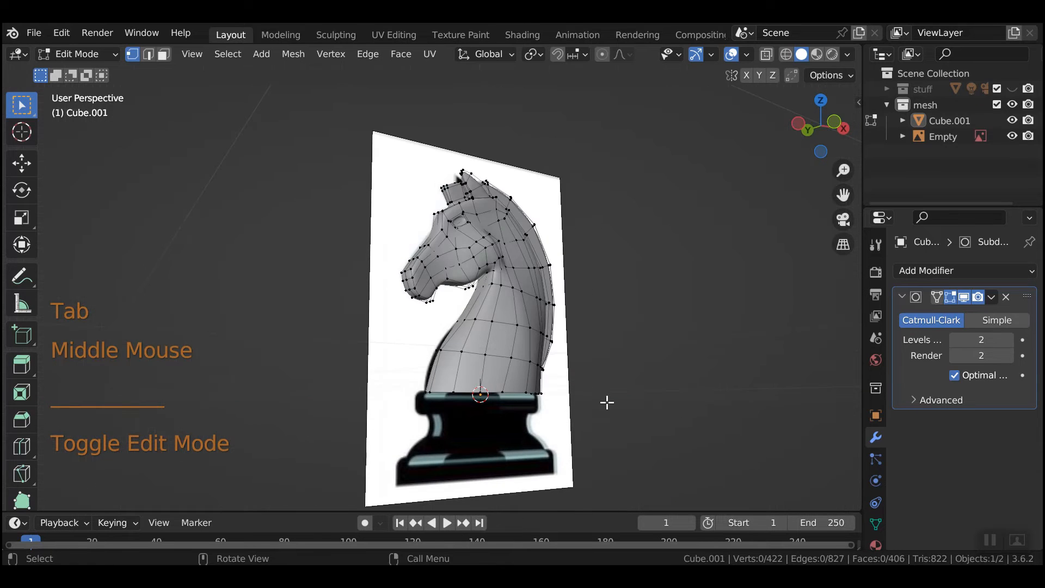
{"action": "left_click", "coordinate": [512, 393], "text": "alt"}
{"action": "middle_click_drag", "start_coordinate": [667, 476], "coordinate": [657, 313]}
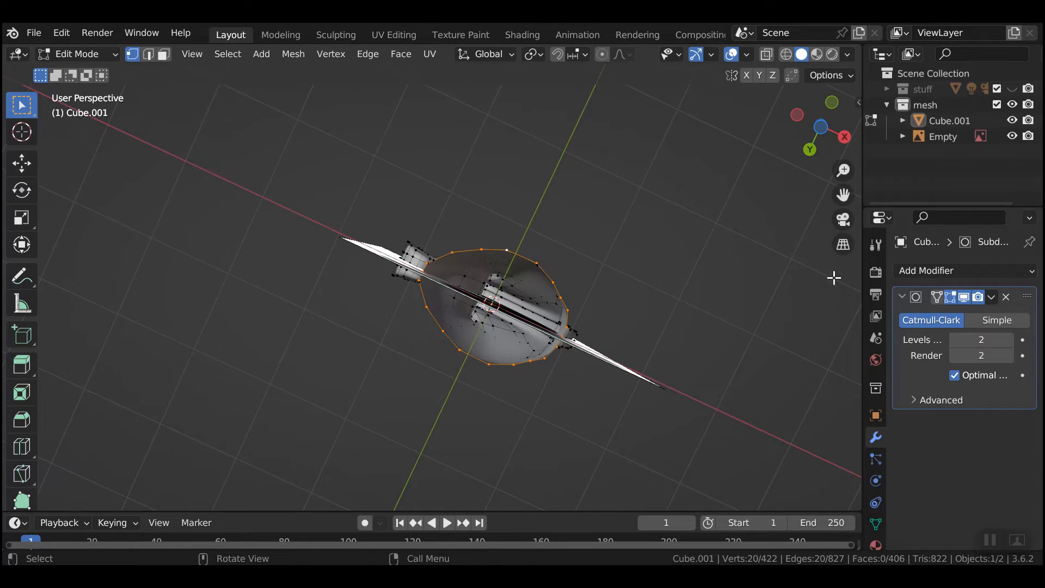
{"action": "key", "text": "n"}
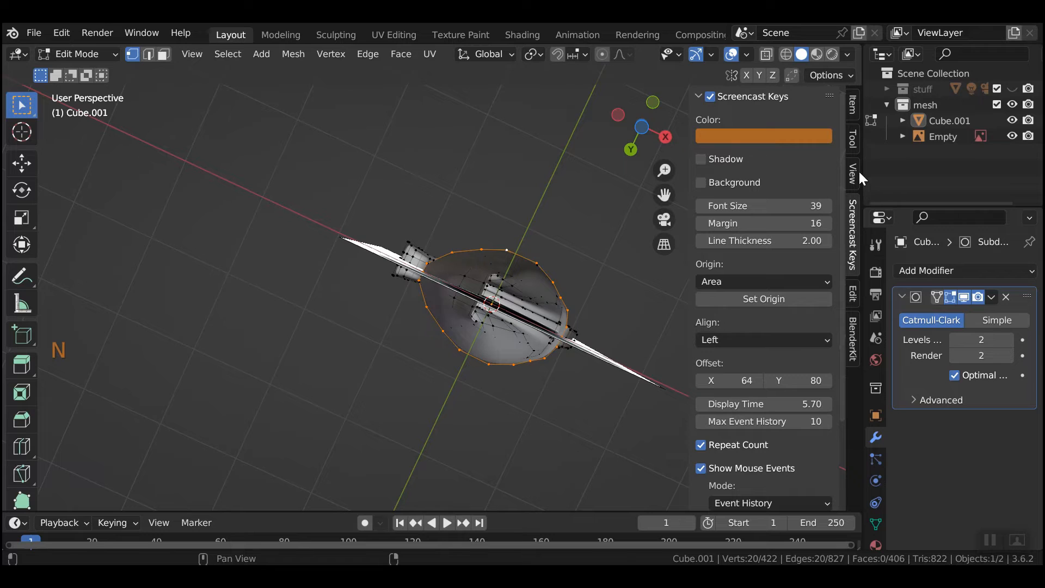
{"action": "left_click", "coordinate": [851, 296]}
{"action": "left_click", "coordinate": [739, 96]}
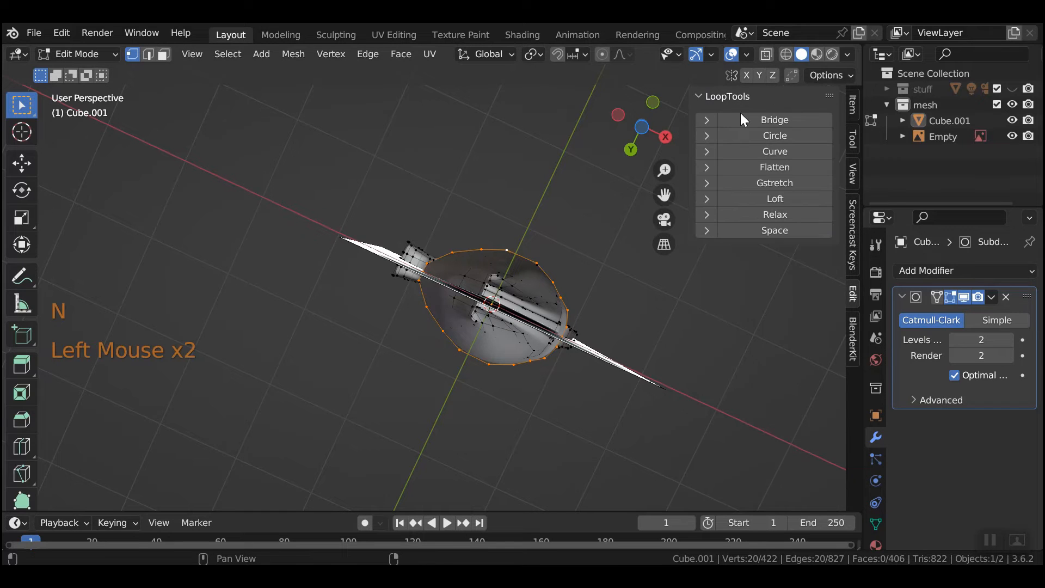
{"action": "left_click", "coordinate": [754, 136]}
Step: Slide the bottom rim edge at the front centre of the neck along the rim
{"action": "middle_click_drag", "start_coordinate": [686, 305], "coordinate": [649, 82]}
{"action": "middle_click_drag", "start_coordinate": [662, 321], "coordinate": [419, 398]}
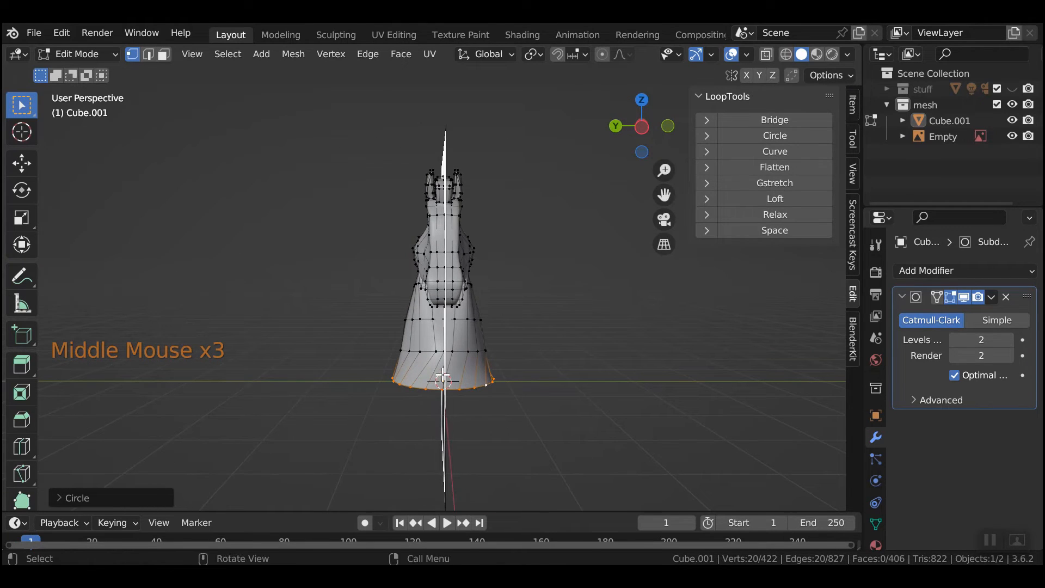
{"action": "left_click_drag", "start_coordinate": [422, 385], "coordinate": [482, 417]}
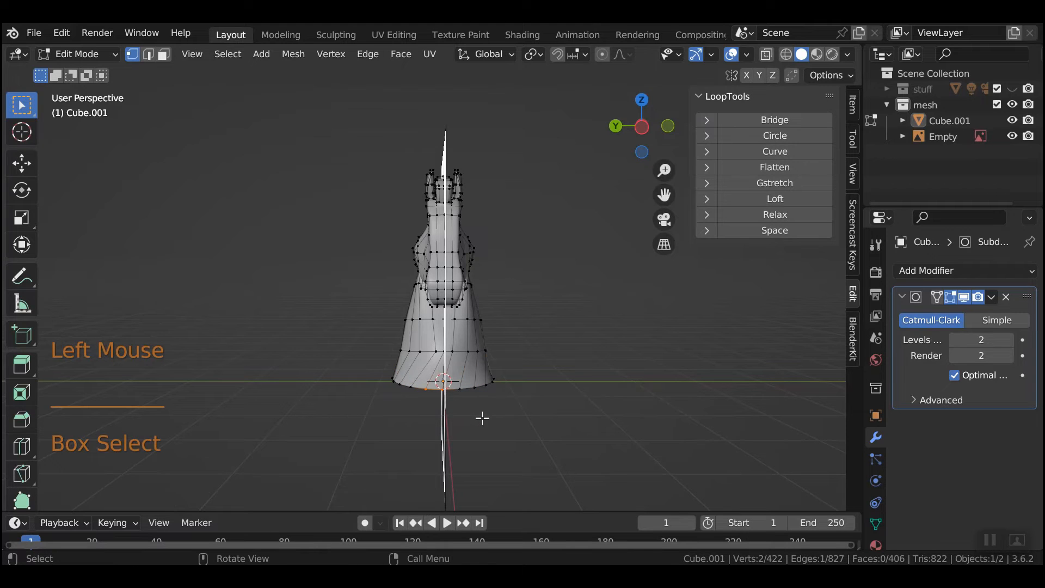
{"action": "key", "text": "g"}
{"action": "key", "text": "g"}
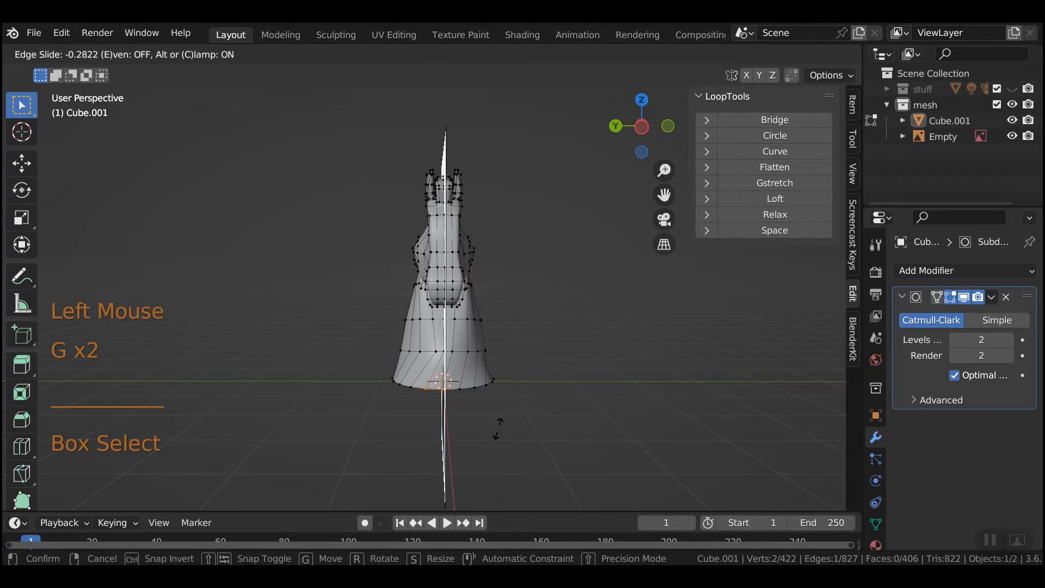
{"action": "left_click", "coordinate": [470, 422]}
Step: Slide two bottom rim vertices on the -Y side of the neck's front centre to even their spacing
{"action": "left_click", "coordinate": [452, 409]}
{"action": "key", "text": "g"}
{"action": "key", "text": "g"}
{"action": "key", "text": "g"}
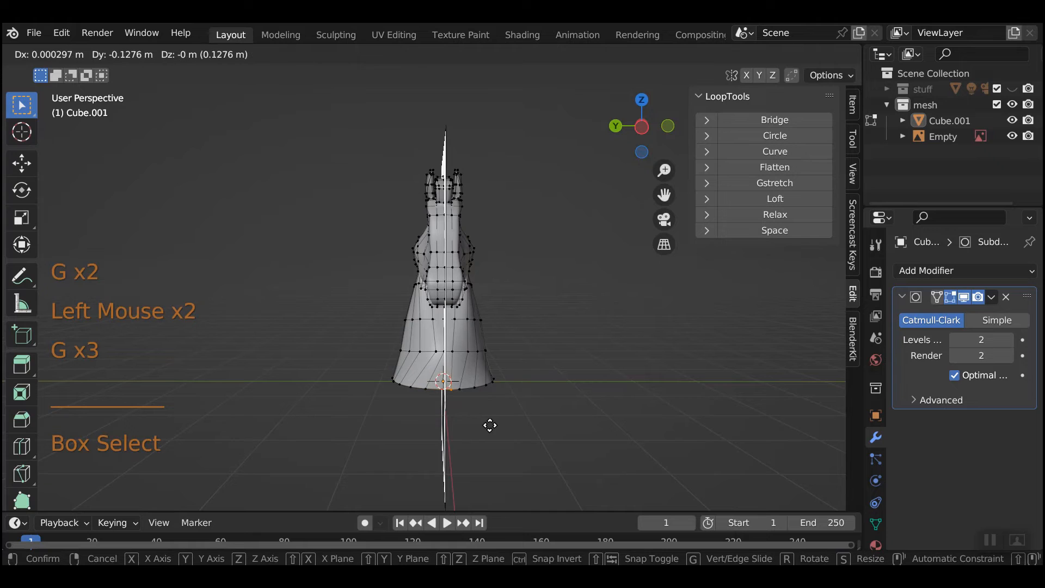
{"action": "left_click", "coordinate": [470, 399]}
{"action": "left_click", "coordinate": [462, 391]}
{"action": "key", "text": "g"}
{"action": "key", "text": "g"}
{"action": "left_click", "coordinate": [477, 403]}
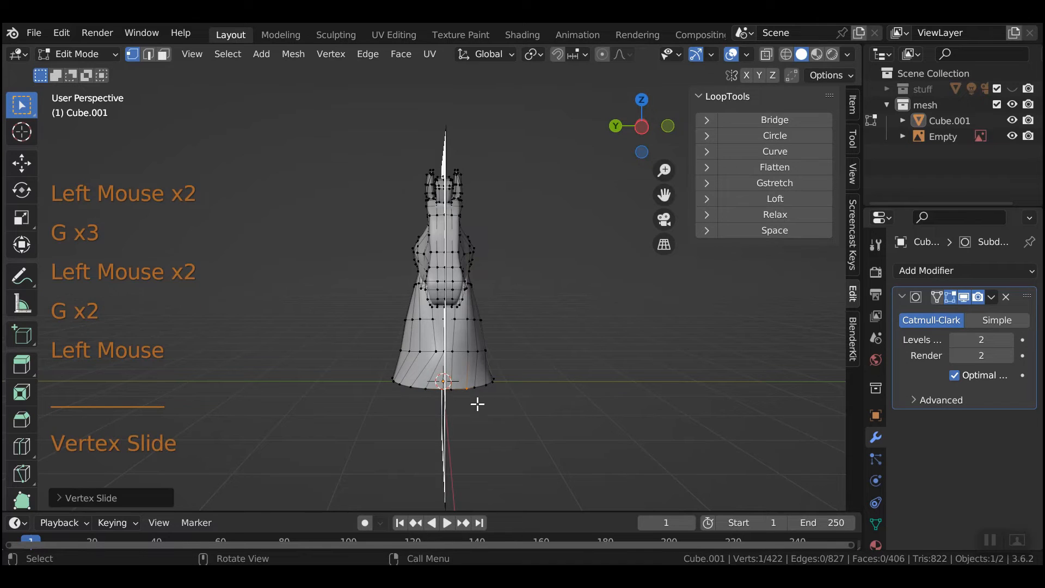
Step: Slide the first two bottom rim vertices on the +Y side of the neck's front centre to straighten the edges above
{"action": "left_click", "coordinate": [421, 383]}
{"action": "key", "text": "g"}
{"action": "key", "text": "g"}
{"action": "left_click", "coordinate": [443, 397]}
{"action": "left_click", "coordinate": [422, 384]}
{"action": "key", "text": "g"}
{"action": "key", "text": "g"}
{"action": "left_click", "coordinate": [406, 383]}
Step: Slide the two outer bottom rim vertices on the +Y side of the neck's front towards the front centre
{"action": "left_click", "coordinate": [414, 387]}
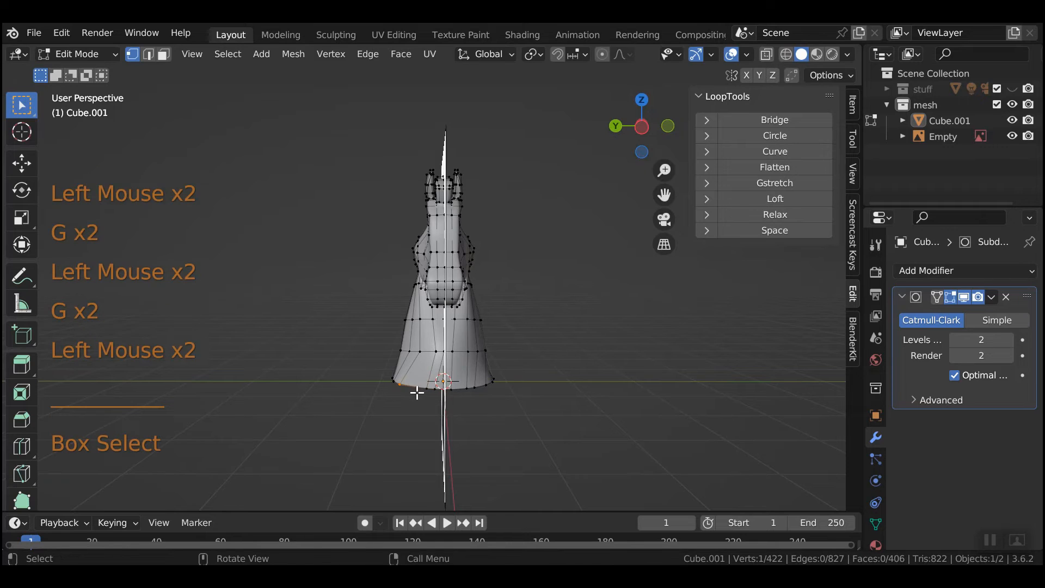
{"action": "key", "text": "g"}
{"action": "key", "text": "g"}
{"action": "left_click", "coordinate": [391, 381]}
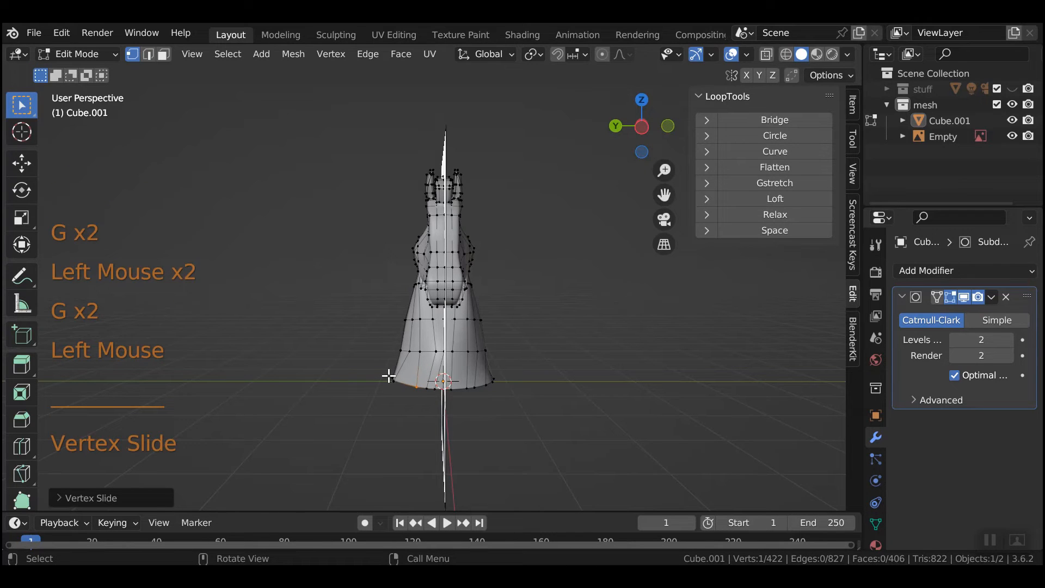
{"action": "left_click", "coordinate": [402, 382]}
{"action": "left_click", "coordinate": [388, 378]}
{"action": "left_click", "coordinate": [407, 393]}
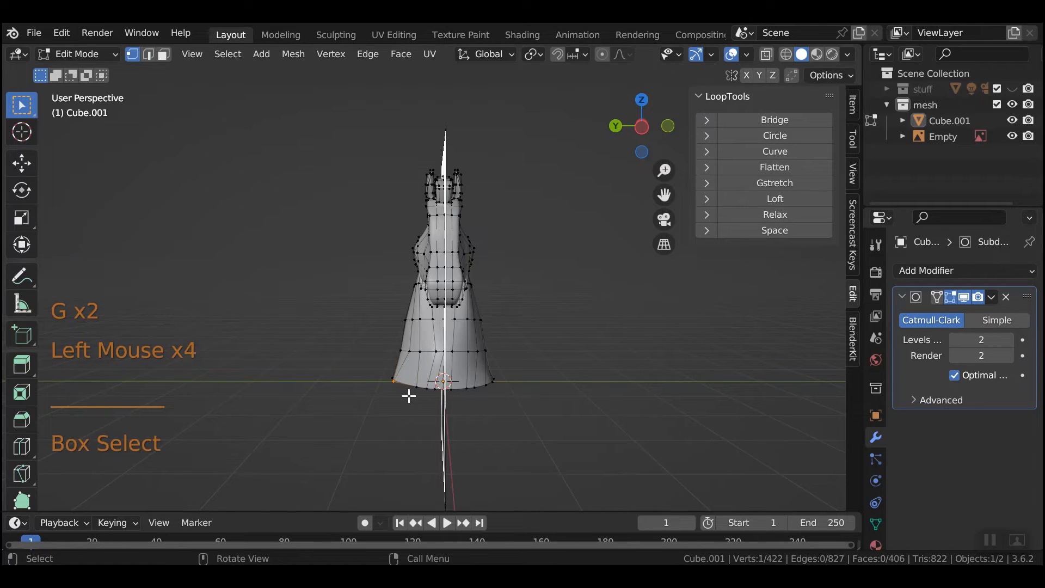
{"action": "key", "text": "g"}
{"action": "key", "text": "g"}
{"action": "left_click", "coordinate": [423, 398]}
Step: Slide the bottom rim vertex in the middle of the neck's +Y flank to align it with its vertical edge
{"action": "middle_click_drag", "start_coordinate": [423, 398], "coordinate": [563, 413]}
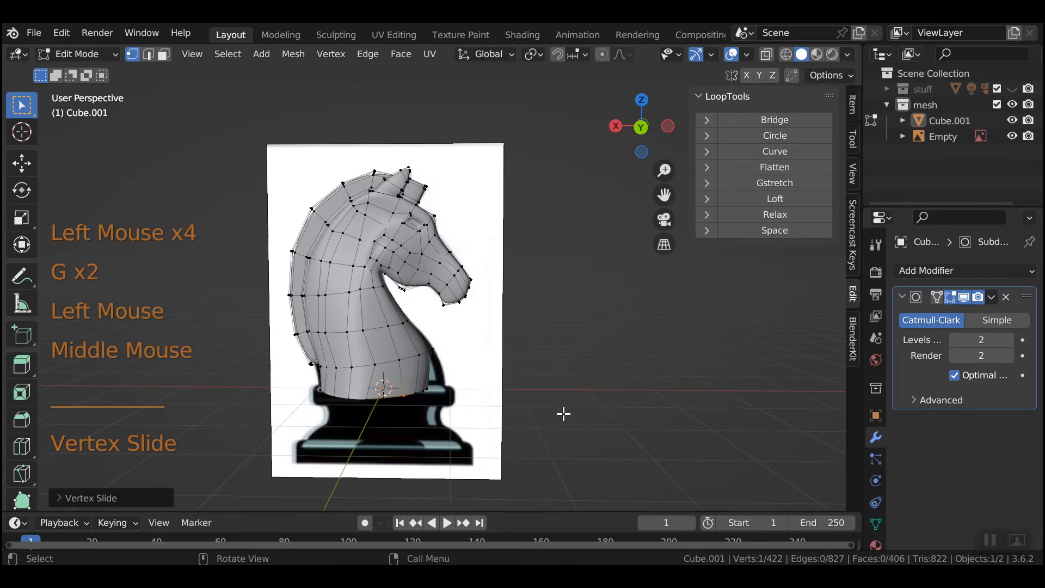
{"action": "left_click", "coordinate": [380, 401]}
{"action": "key", "text": "g"}
{"action": "key", "text": "g"}
{"action": "left_click", "coordinate": [383, 403]}
Step: Slide two bottom rim vertices on the rear part of the +Y flank to even their spacing
{"action": "middle_click_drag", "start_coordinate": [384, 402], "coordinate": [449, 415]}
{"action": "left_click", "coordinate": [386, 407]}
{"action": "key", "text": "g"}
{"action": "key", "text": "g"}
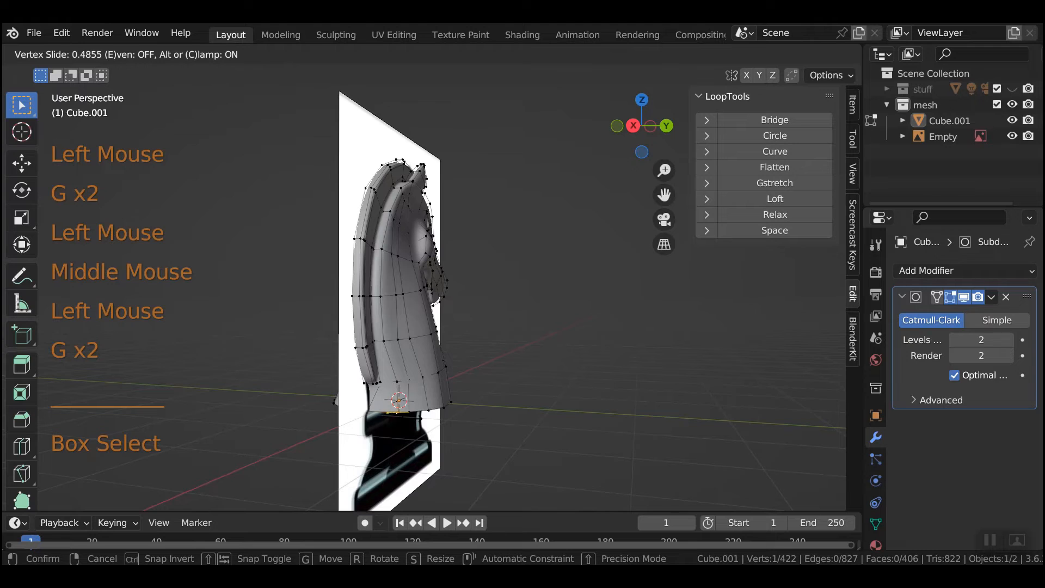
{"action": "left_click", "coordinate": [413, 408]}
{"action": "left_click", "coordinate": [416, 411]}
{"action": "key", "text": "g"}
{"action": "key", "text": "g"}
{"action": "left_click", "coordinate": [419, 414]}
Step: Slide the two bottom rim vertices beneath the mane at the neck's rear centre towards the +Y side
{"action": "middle_click_drag", "start_coordinate": [419, 413], "coordinate": [435, 413]}
{"action": "left_click", "coordinate": [416, 400]}
{"action": "key", "text": "g"}
{"action": "key", "text": "g"}
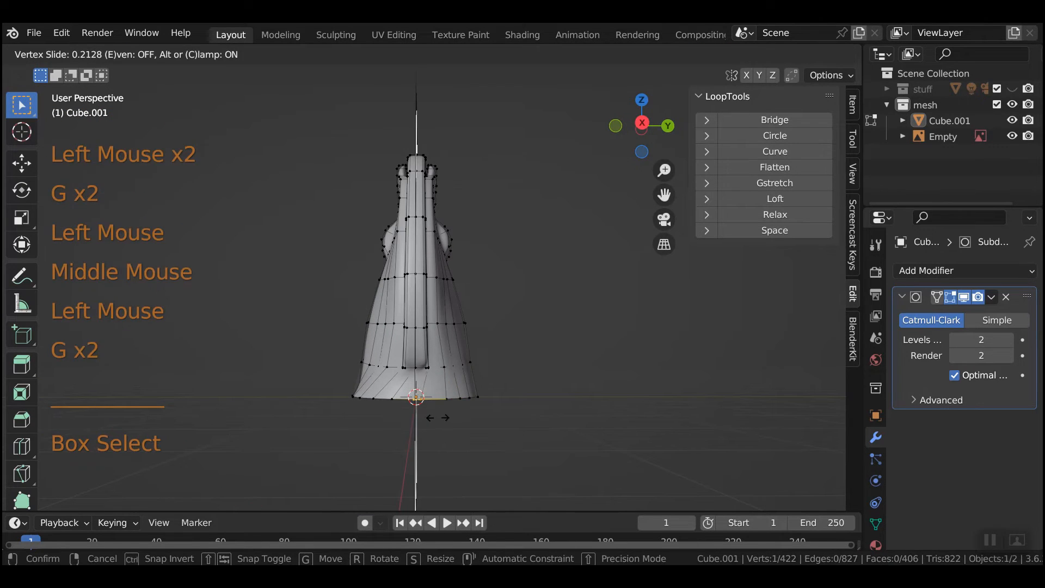
{"action": "left_click", "coordinate": [435, 415]}
{"action": "key", "text": "g"}
{"action": "key", "text": "g"}
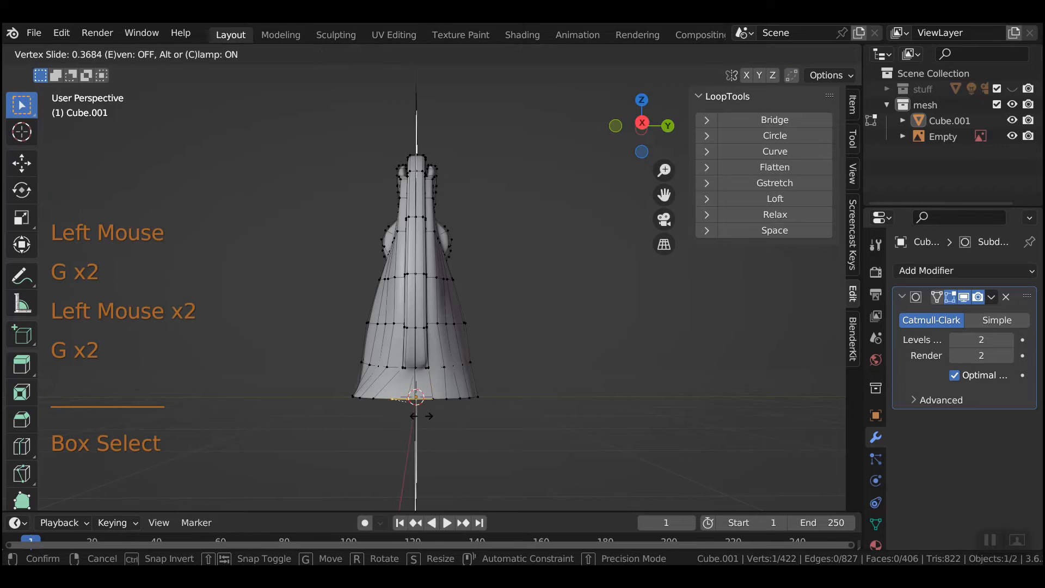
{"action": "left_click", "coordinate": [430, 414]}
Step: Slide two bottom rim vertices on the -Y side of the neck's rear towards the rear centre
{"action": "left_click", "coordinate": [392, 410]}
{"action": "key", "text": "g"}
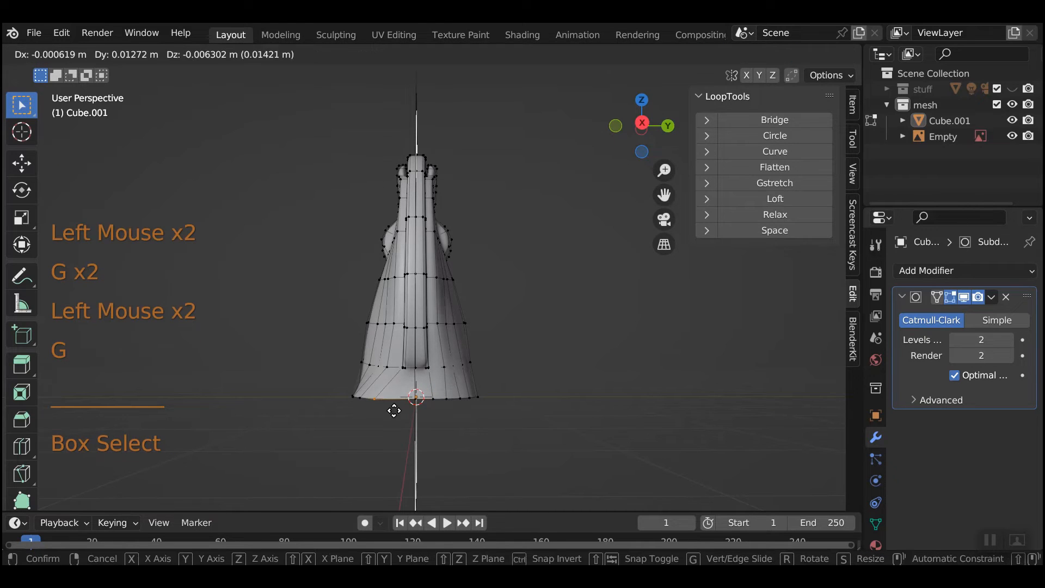
{"action": "key", "text": "g"}
{"action": "left_click", "coordinate": [368, 402]}
{"action": "left_click", "coordinate": [378, 411]}
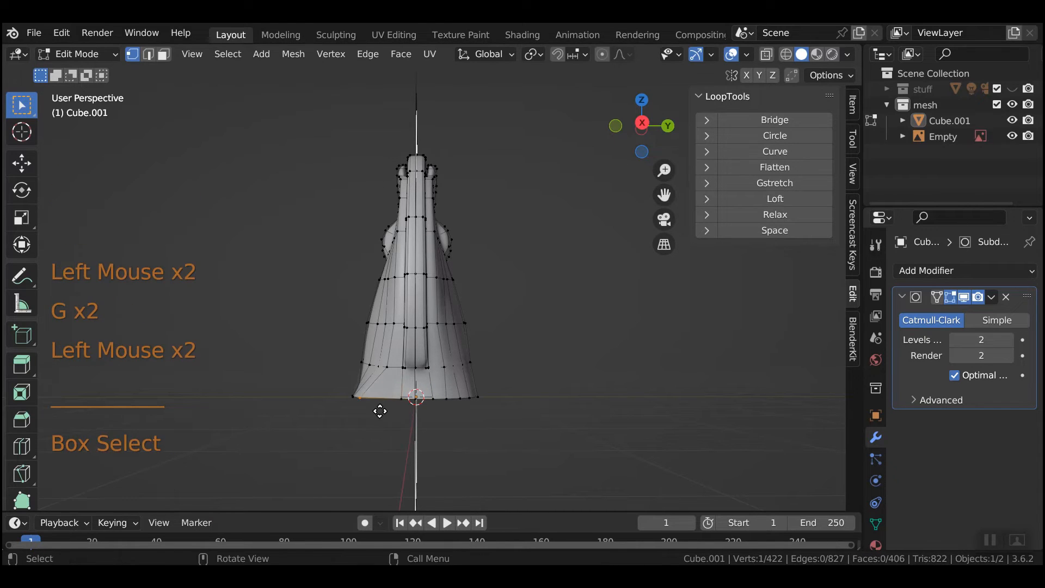
{"action": "key", "text": "g"}
{"action": "key", "text": "g"}
{"action": "left_click", "coordinate": [404, 411]}
{"action": "middle_click_drag", "start_coordinate": [405, 412], "coordinate": [464, 433]}
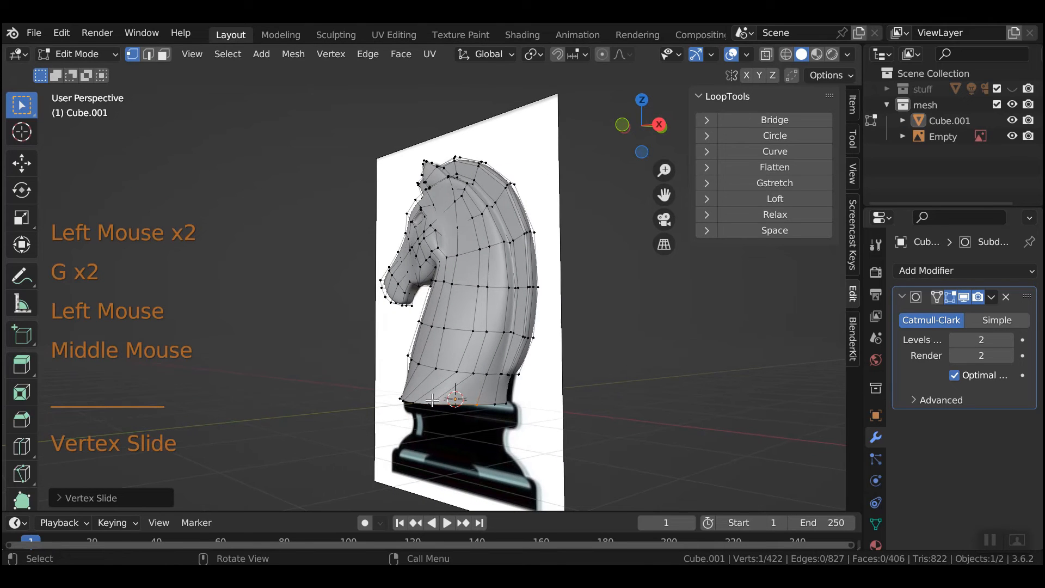
Step: Slide two bottom rim vertices along the neck's -Y flank towards the rear to straighten the vertical edges
{"action": "left_click", "coordinate": [436, 413]}
{"action": "key", "text": "g"}
{"action": "key", "text": "g"}
{"action": "left_click", "coordinate": [436, 408]}
{"action": "left_click", "coordinate": [413, 403]}
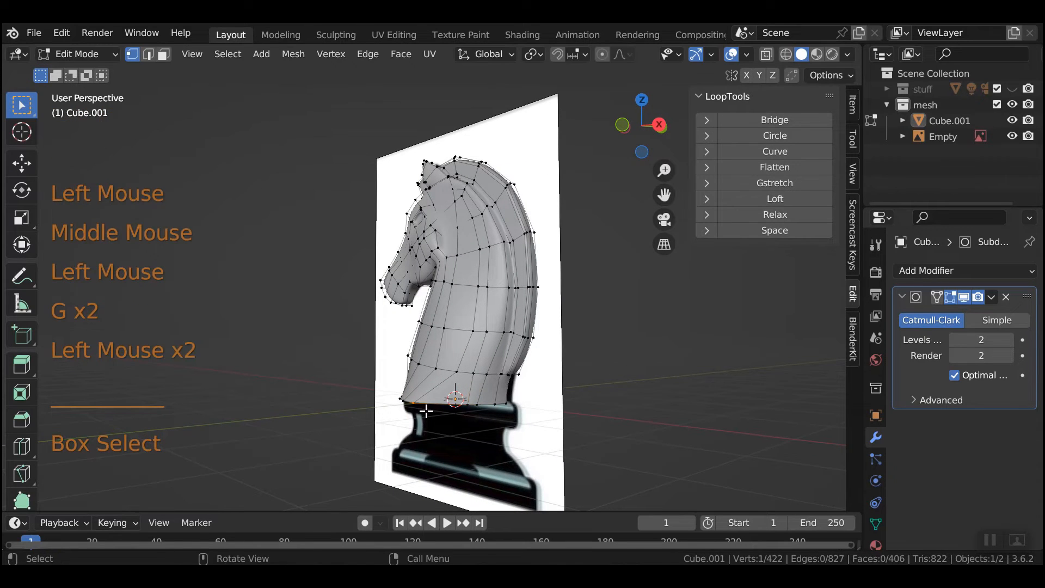
{"action": "key", "text": "g"}
{"action": "key", "text": "g"}
{"action": "left_click", "coordinate": [463, 412]}
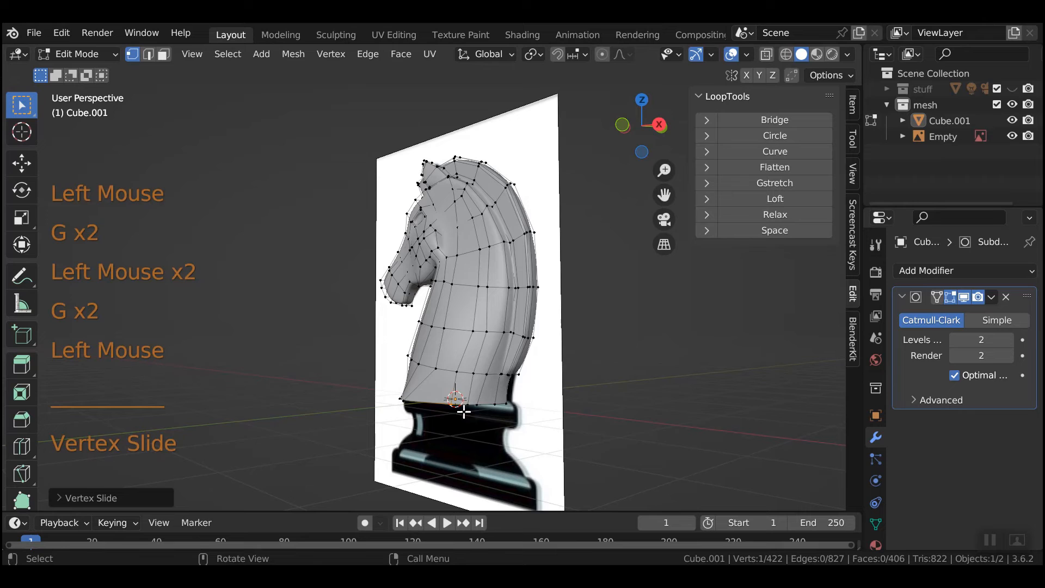
Step: Slide the next two bottom rim vertices at the front of the -Y flank towards the rear
{"action": "left_click", "coordinate": [399, 398]}
{"action": "key", "text": "g"}
{"action": "key", "text": "g"}
{"action": "left_click", "coordinate": [414, 405]}
{"action": "middle_click_drag", "start_coordinate": [414, 405], "coordinate": [513, 434]}
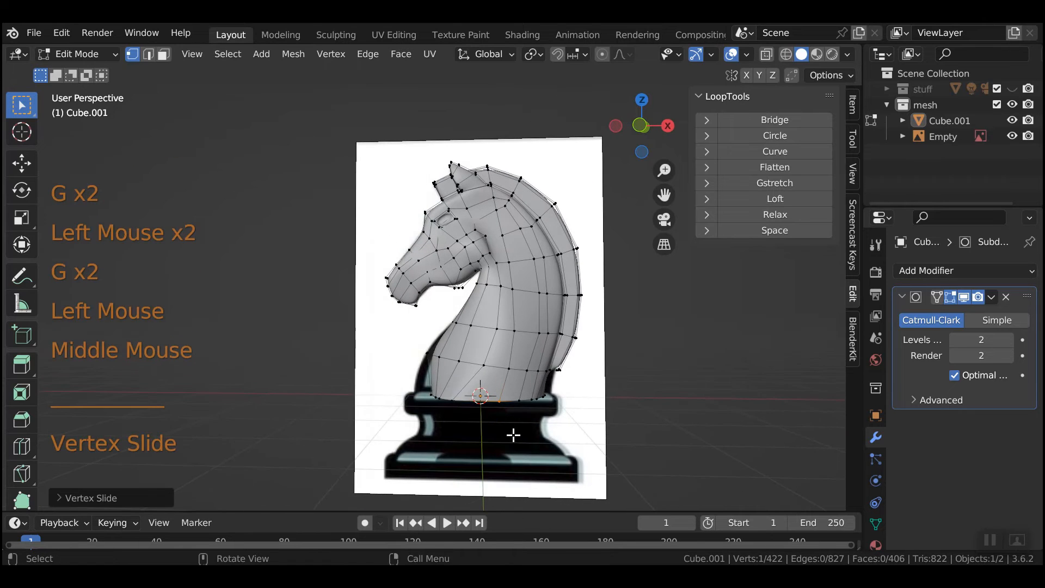
{"action": "left_click", "coordinate": [451, 395]}
{"action": "key", "text": "g"}
{"action": "key", "text": "g"}
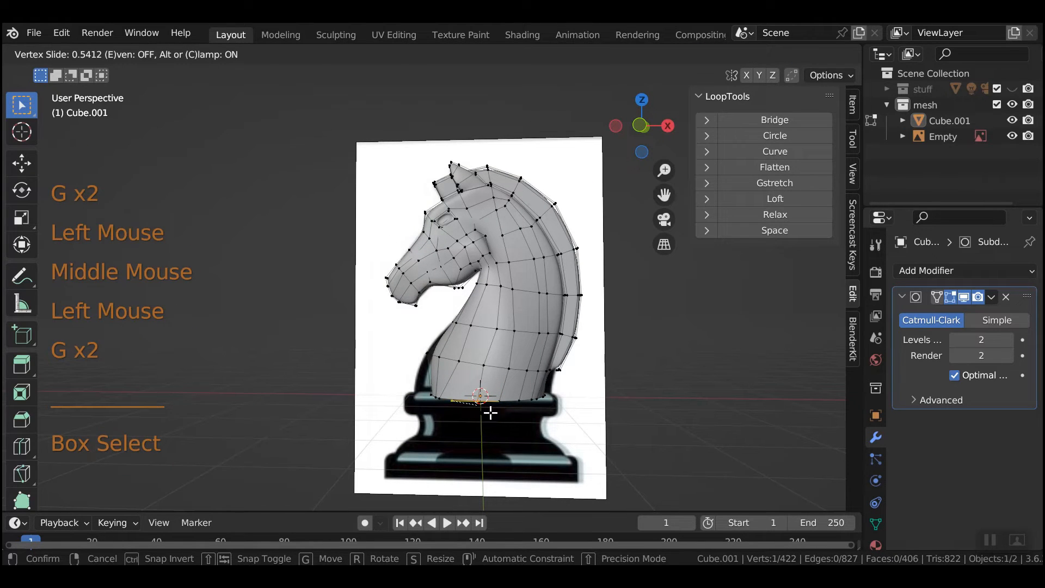
{"action": "left_click", "coordinate": [490, 413]}
Step: Adjust the foremost rim edge on the -Y flank, and slide its rim vertex into even spacing
{"action": "left_click", "coordinate": [448, 410]}
{"action": "key", "text": "g"}
{"action": "left_click", "coordinate": [439, 392]}
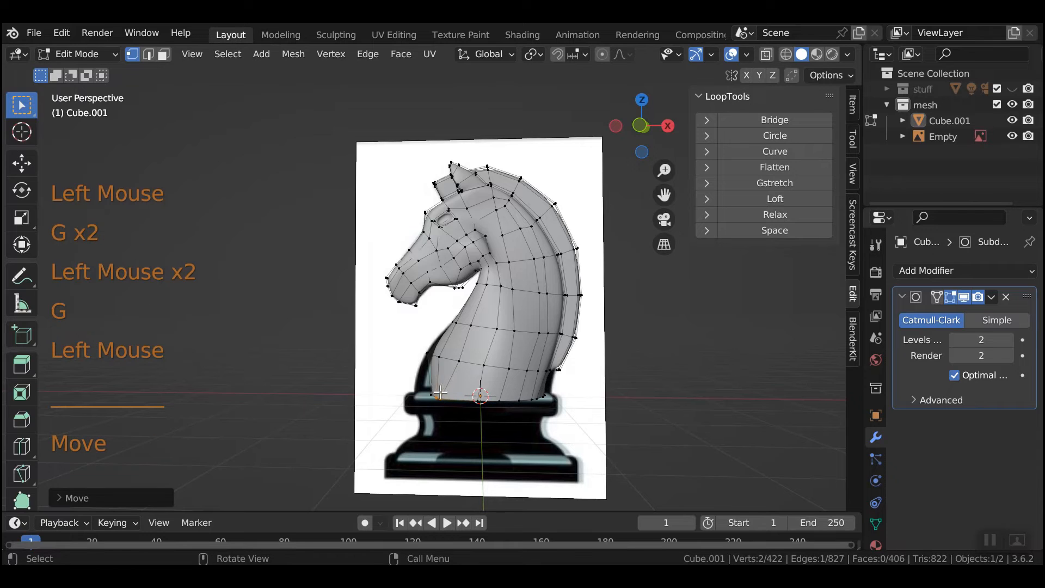
{"action": "left_click", "coordinate": [447, 410]}
{"action": "key", "text": "g"}
{"action": "key", "text": "g"}
{"action": "left_click", "coordinate": [469, 410]}
Step: Slide three front-centre vertices of the horizontal loop just above the rim slightly downwards
{"action": "middle_click_drag", "start_coordinate": [469, 410], "coordinate": [702, 422]}
{"action": "left_click", "coordinate": [439, 362]}
{"action": "key", "text": "g"}
{"action": "key", "text": "g"}
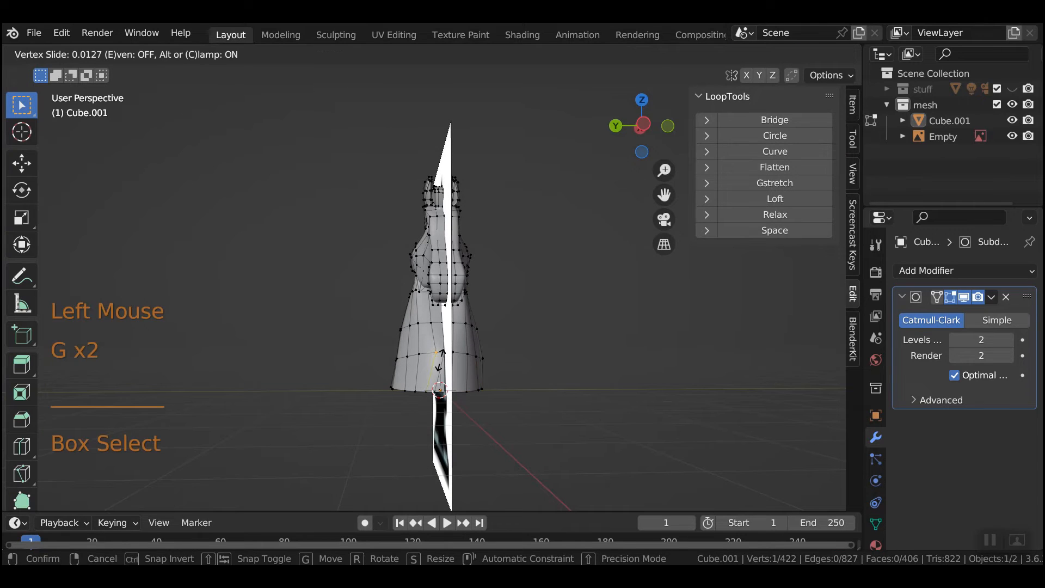
{"action": "left_click", "coordinate": [432, 363]}
{"action": "left_click", "coordinate": [441, 354]}
{"action": "key", "text": "g"}
{"action": "key", "text": "g"}
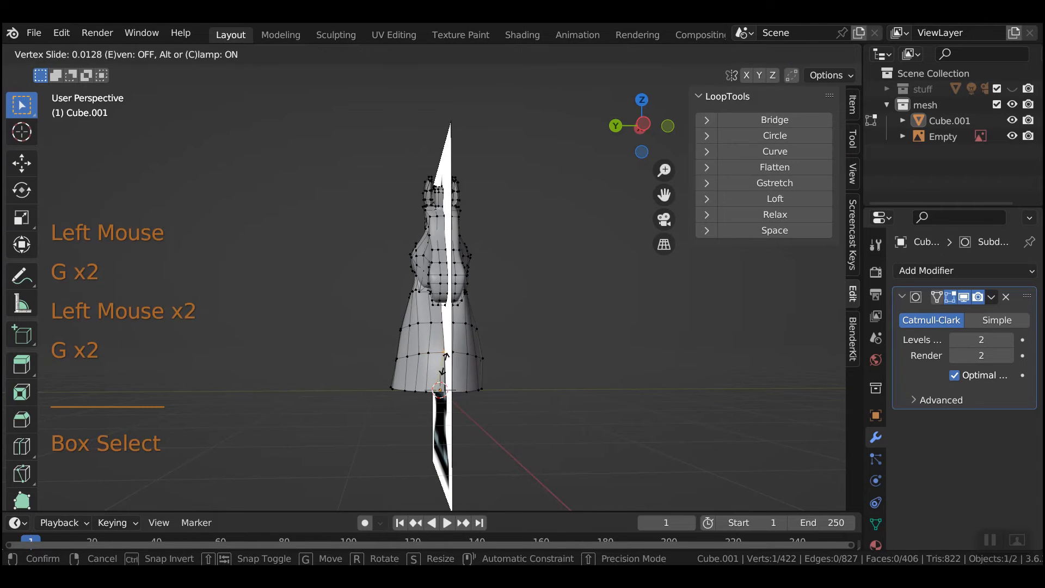
{"action": "left_click", "coordinate": [441, 363]}
{"action": "left_click", "coordinate": [453, 351]}
{"action": "key", "text": "g"}
{"action": "key", "text": "g"}
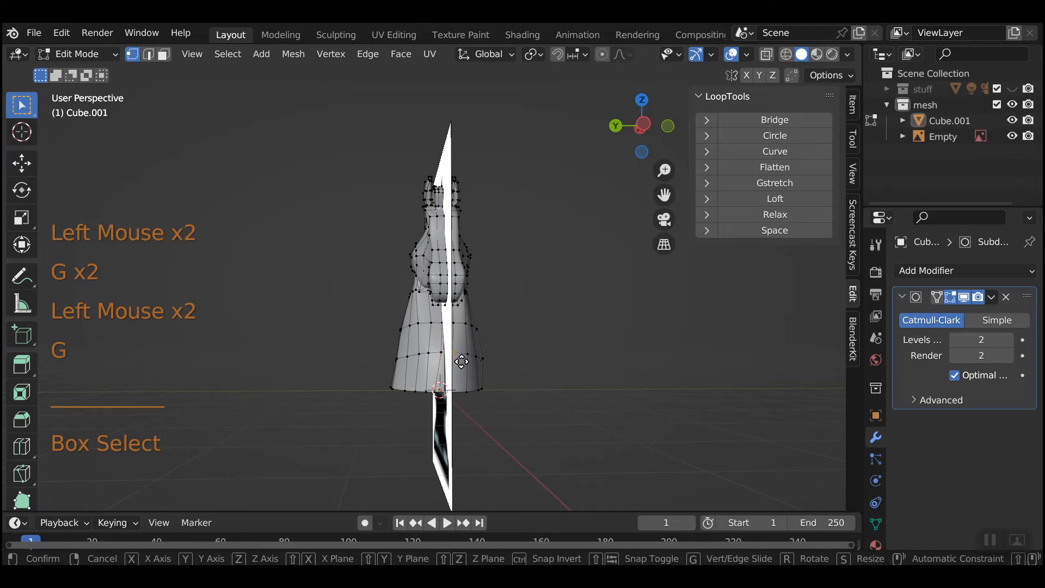
{"action": "left_click", "coordinate": [461, 364]}
Step: Slide a bottom rim vertex on the -Y side of the neck's front, plus one at the front centre, for even spacing
{"action": "left_click", "coordinate": [457, 403]}
{"action": "key", "text": "g"}
{"action": "key", "text": "g"}
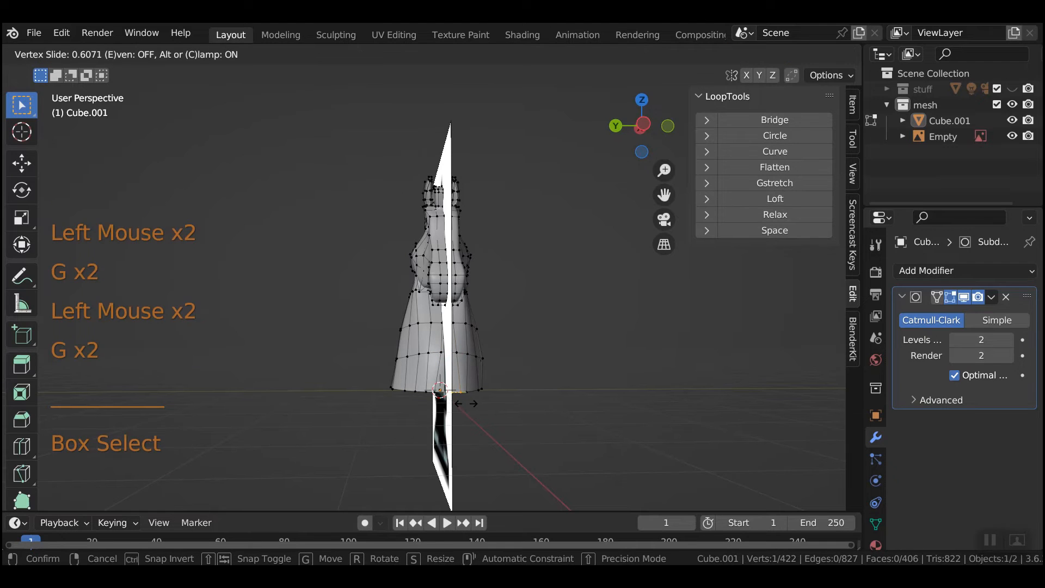
{"action": "left_click", "coordinate": [436, 385]}
{"action": "key", "text": "g"}
{"action": "key", "text": "g"}
{"action": "left_click", "coordinate": [438, 381]}
{"action": "middle_click_drag", "start_coordinate": [438, 381], "coordinate": [500, 413]}
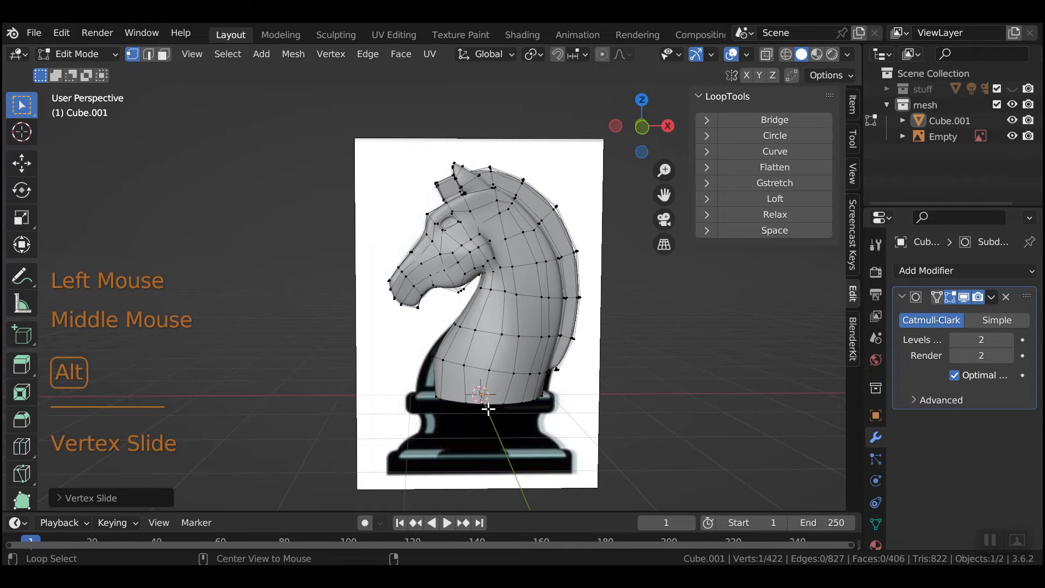
Step: Reshape the whole bottom rim loop with LoopTools Circle and scale it up by about 1.36
{"action": "left_click", "coordinate": [489, 408], "text": "alt"}
{"action": "left_click", "coordinate": [783, 135]}
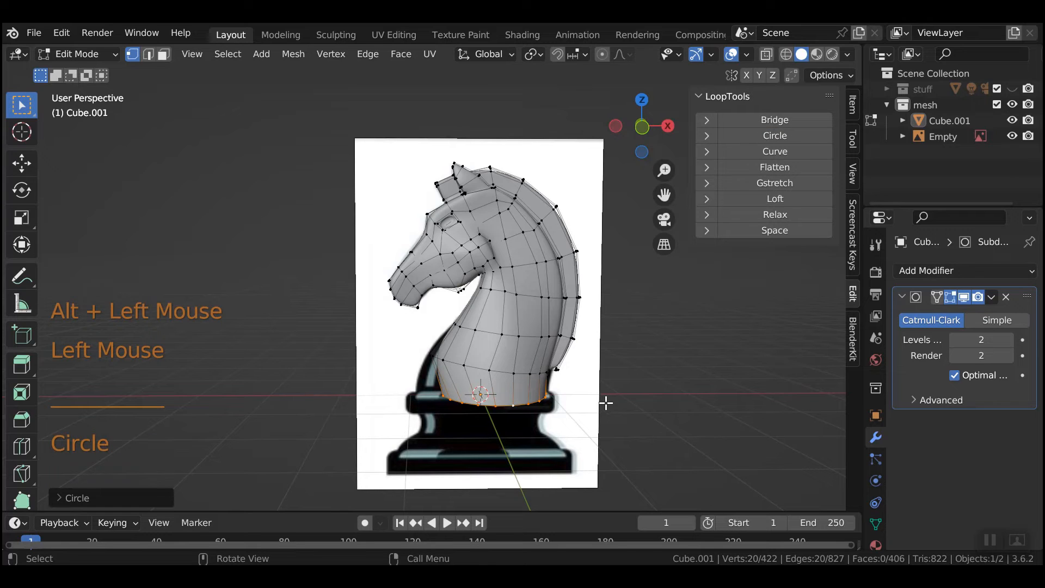
{"action": "key", "text": "s"}
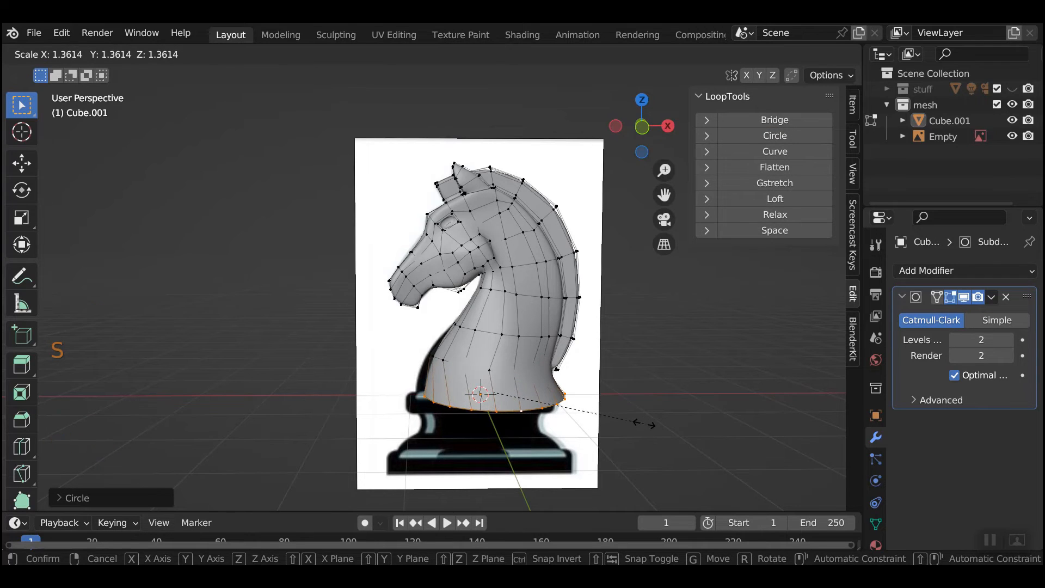
{"action": "left_click", "coordinate": [644, 424]}
Step: In front view, move the circular bottom rim slightly in -X to centre it over the reference base
{"action": "key", "text": "KP_1"}
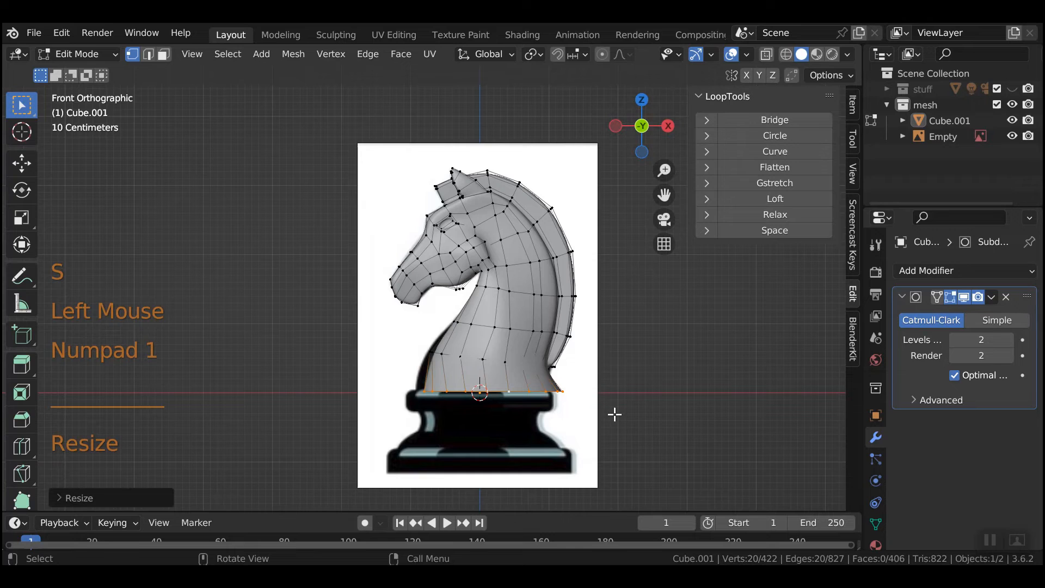
{"action": "key", "text": "g"}
{"action": "key", "text": "x"}
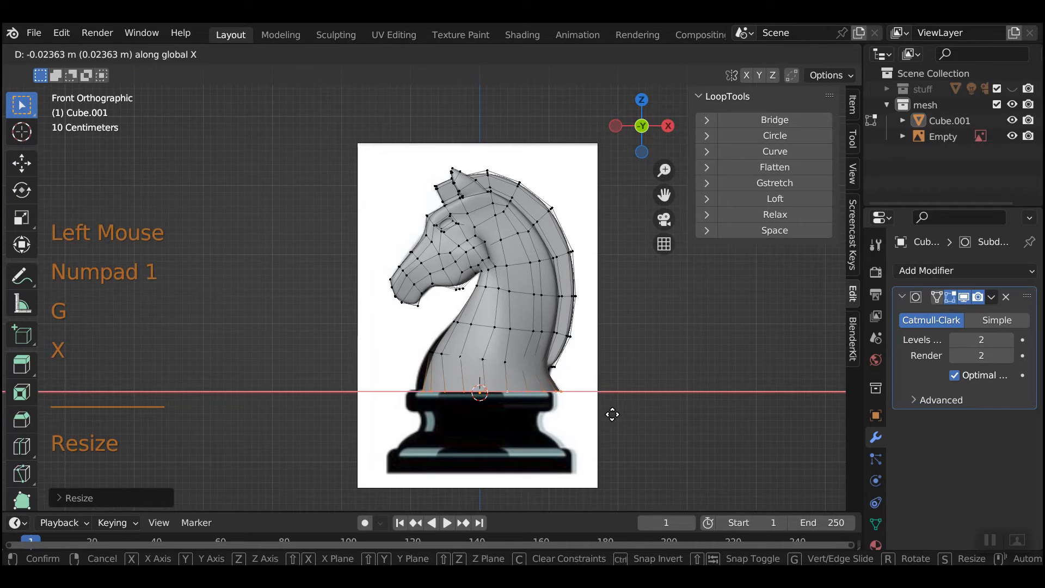
{"action": "left_click", "coordinate": [413, 341]}
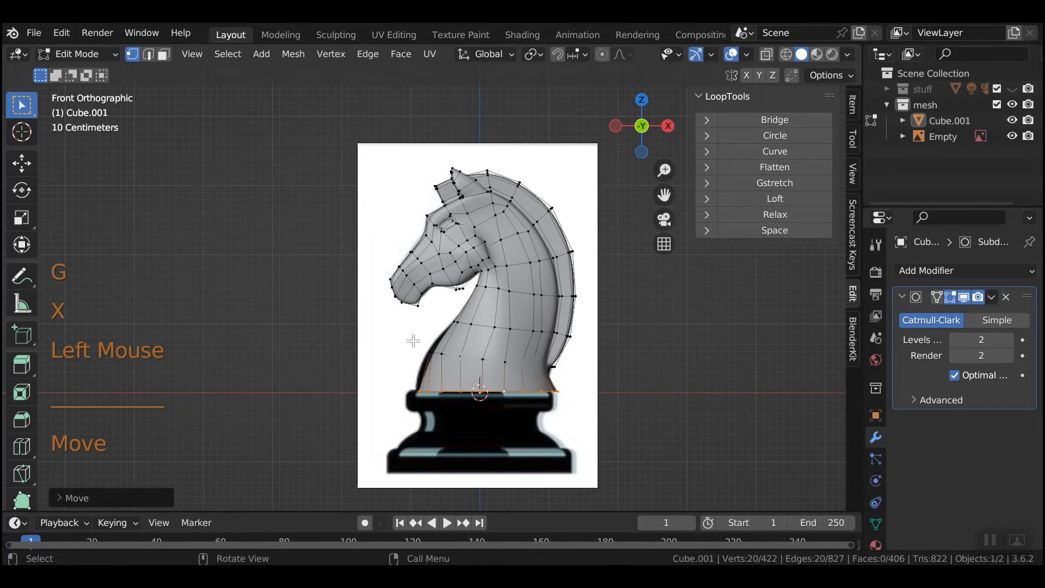
Step: With X-ray on, select the loop above the rim, shift it slightly in -X, and widen it along X
{"action": "left_click", "coordinate": [765, 53]}
{"action": "left_click_drag", "start_coordinate": [388, 335], "coordinate": [557, 380]}
{"action": "key", "text": "g"}
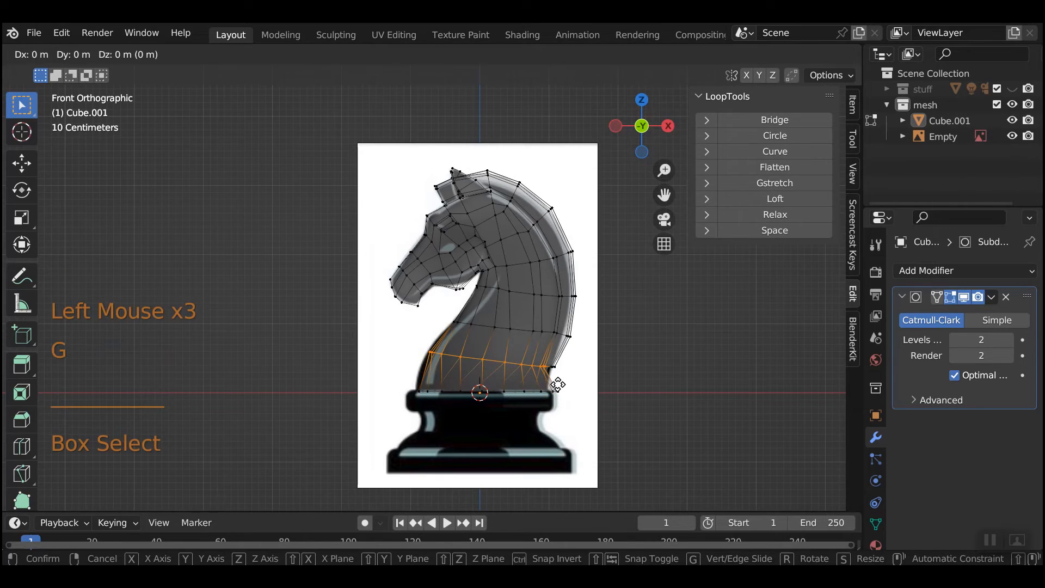
{"action": "key", "text": "x"}
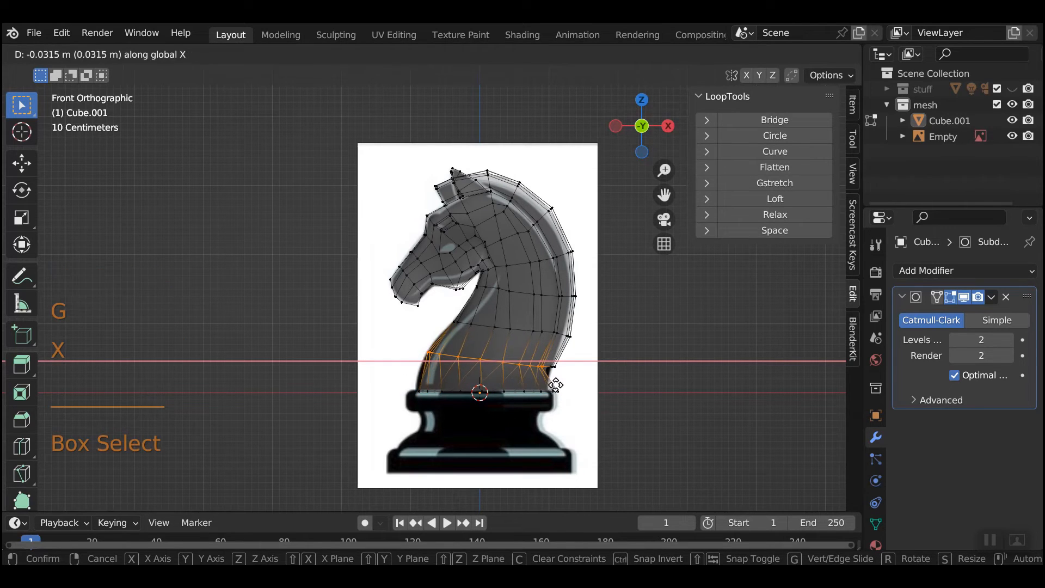
{"action": "left_click", "coordinate": [555, 382]}
{"action": "key", "text": "s"}
{"action": "key", "text": "x"}
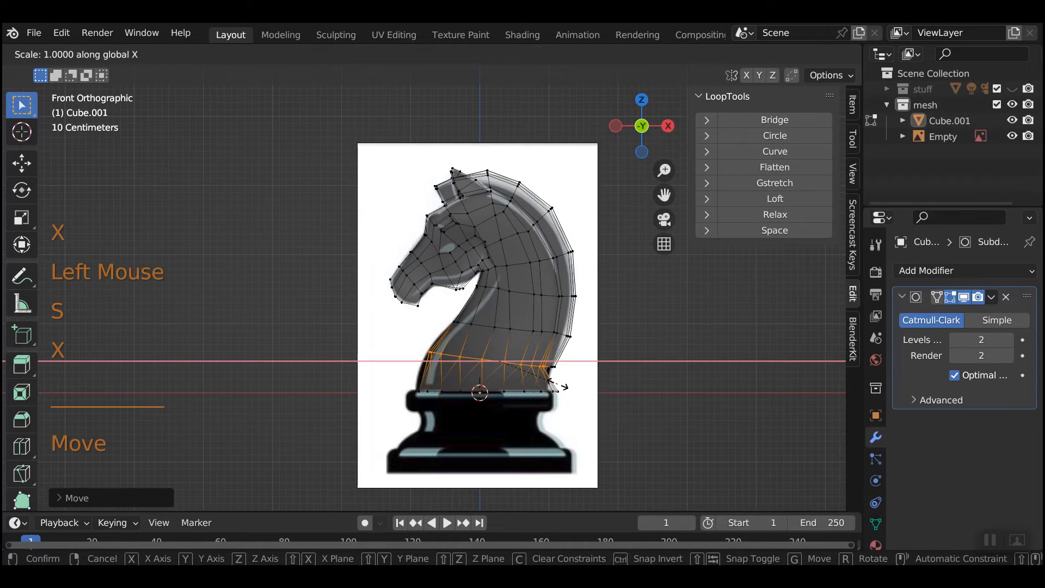
{"action": "left_click", "coordinate": [475, 384]}
Step: Lower the front half of the loop above the rim slightly along Z
{"action": "left_click_drag", "start_coordinate": [408, 342], "coordinate": [485, 375]}
{"action": "key", "text": "g"}
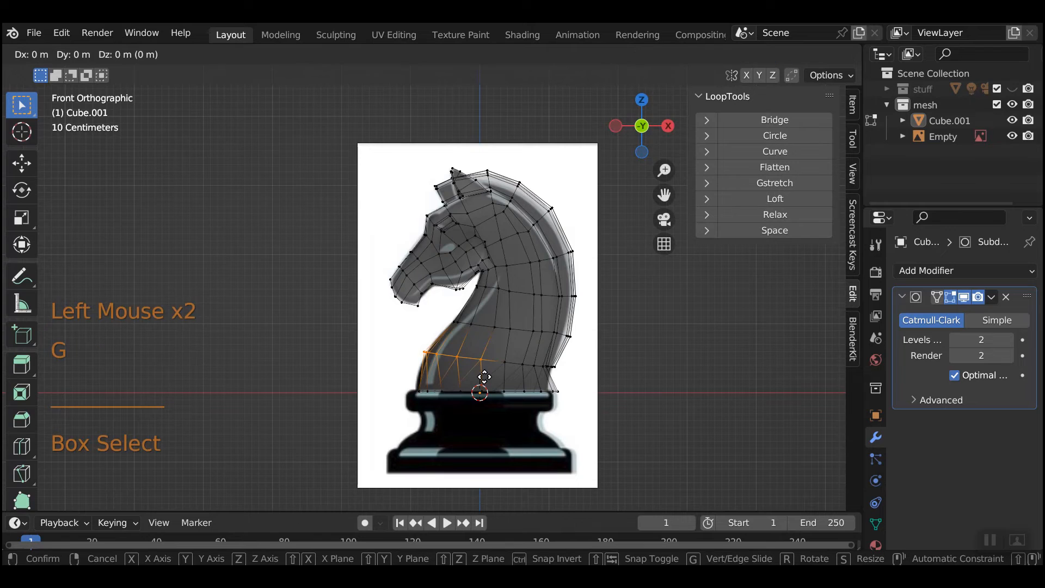
{"action": "key", "text": "z"}
{"action": "left_click", "coordinate": [483, 381]}
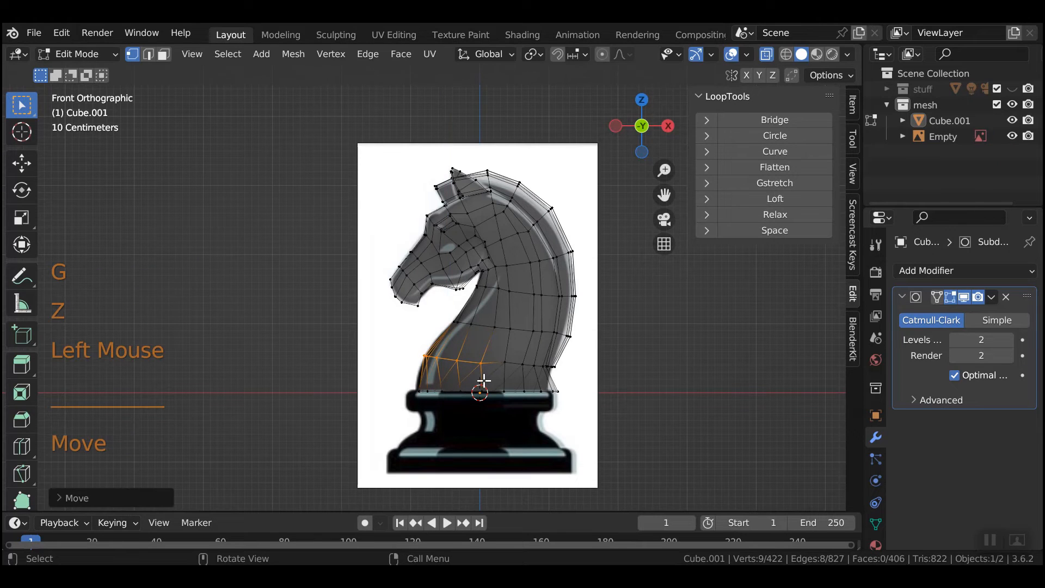
Step: Rotate the front half of the loop above the rim slightly about Y, and lower it a little along Z
{"action": "key", "text": "r"}
{"action": "key", "text": "y"}
{"action": "left_click", "coordinate": [482, 374]}
{"action": "key", "text": "g"}
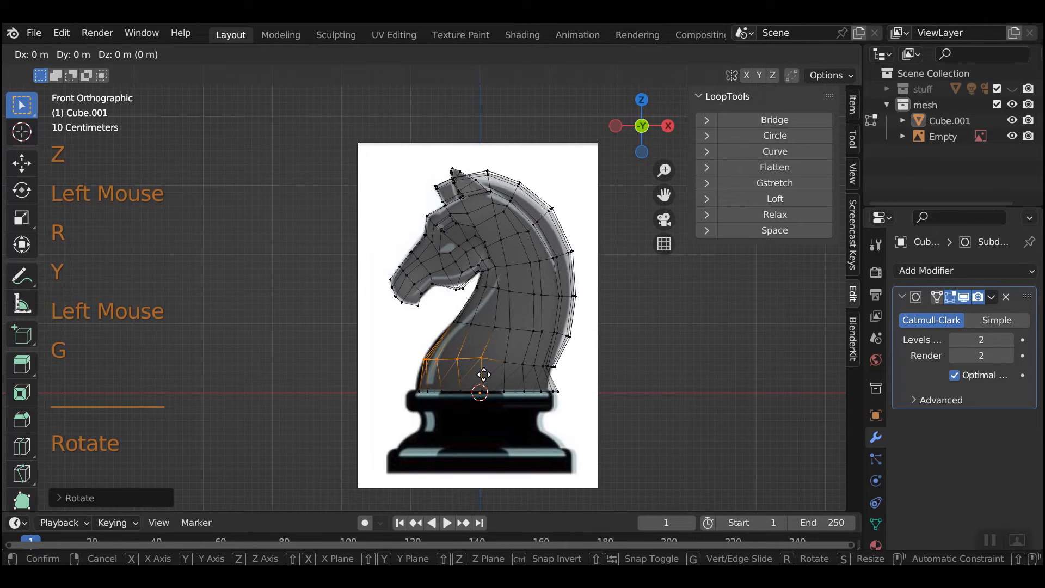
{"action": "key", "text": "z"}
{"action": "left_click", "coordinate": [481, 380]}
Step: Reselect the front half of the loop above the rim and shift it slightly in -X to the reference's front edge
{"action": "key", "text": "d"}
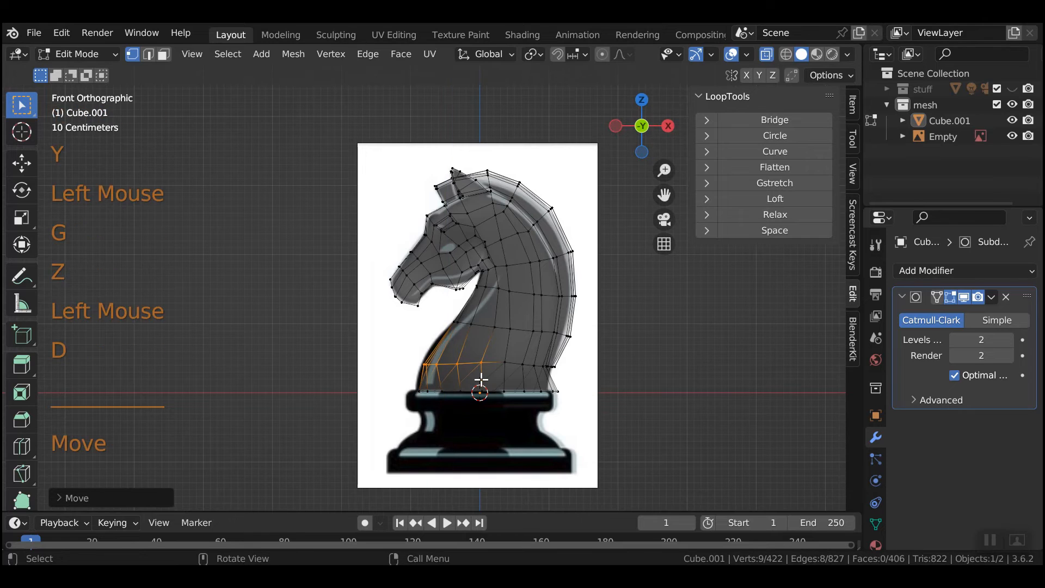
{"action": "left_click", "coordinate": [481, 379]}
{"action": "key", "text": "g"}
{"action": "key", "text": "x"}
{"action": "left_click", "coordinate": [480, 381]}
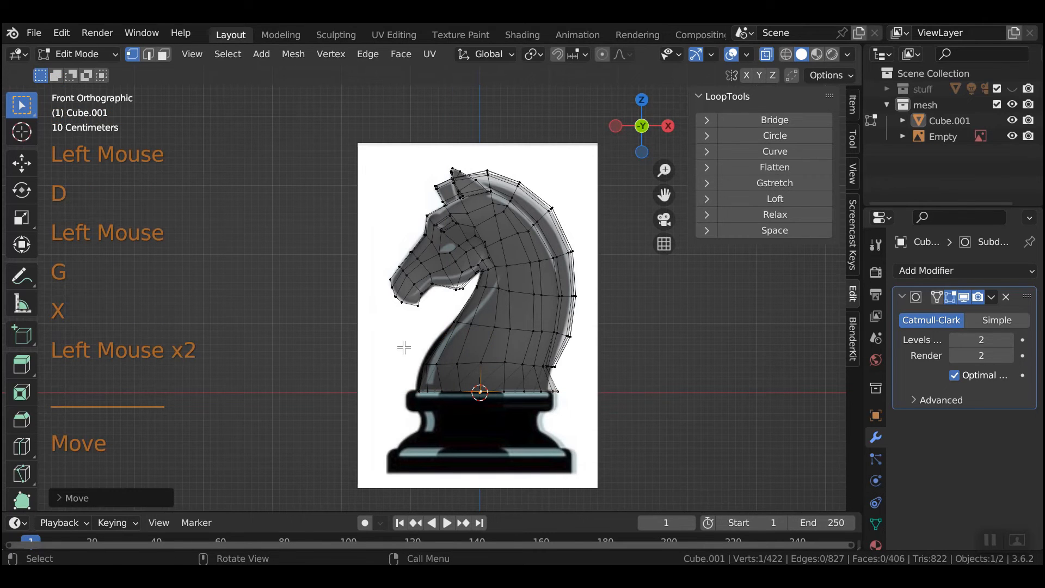
{"action": "left_click_drag", "start_coordinate": [404, 347], "coordinate": [491, 373]}
{"action": "key", "text": "g"}
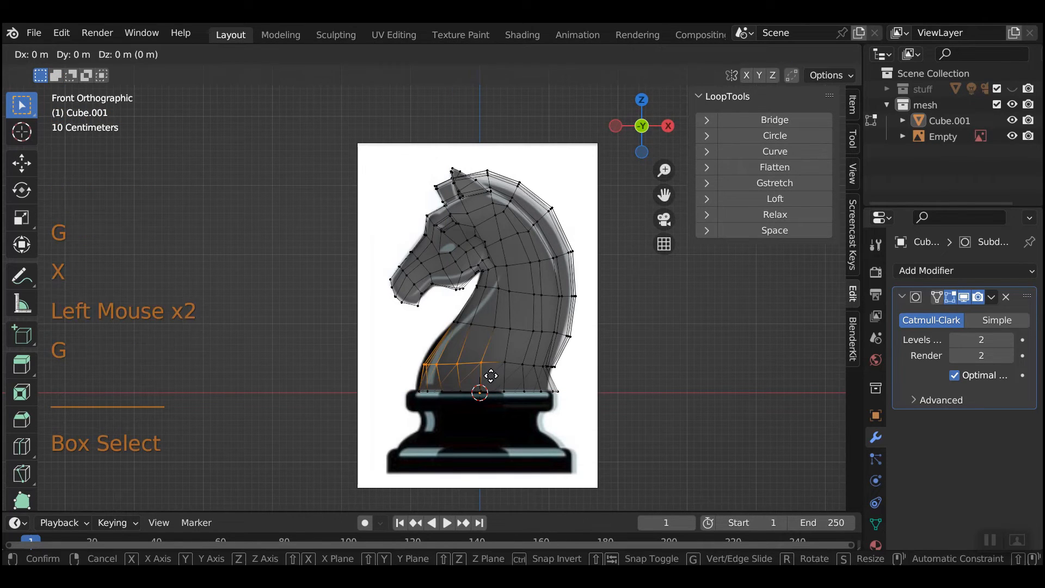
{"action": "key", "text": "x"}
{"action": "left_click", "coordinate": [453, 380]}
Step: Select the front vertices of the bottom rim and adjust their position slightly along X
{"action": "left_click_drag", "start_coordinate": [411, 379], "coordinate": [466, 406]}
{"action": "key", "text": "g"}
{"action": "key", "text": "x"}
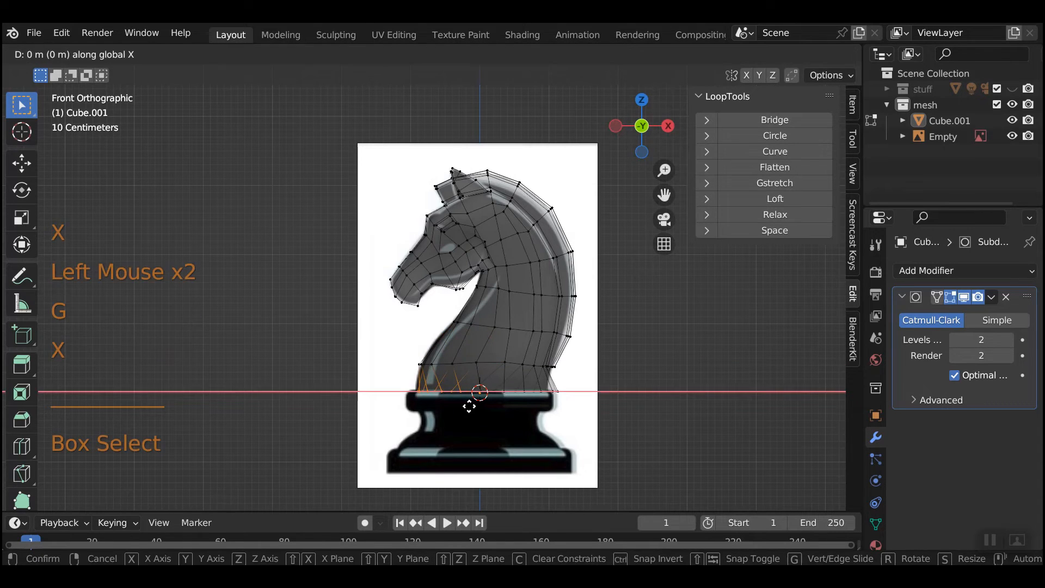
{"action": "left_click", "coordinate": [469, 404]}
Step: Turn off X-ray and check the smoothed horse head from an angle in Object Mode
{"action": "key", "text": "Tab"}
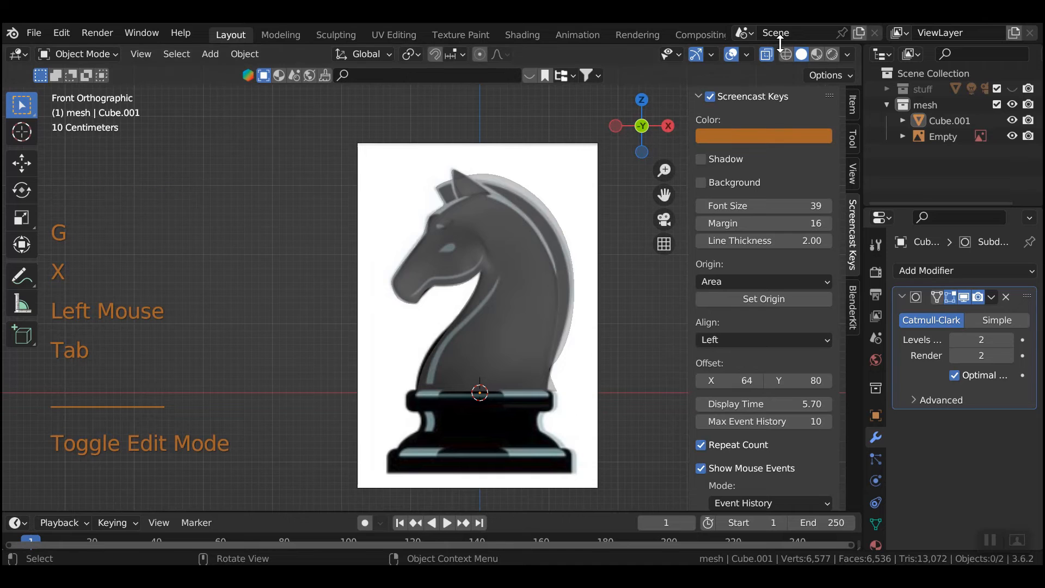
{"action": "left_click", "coordinate": [797, 54]}
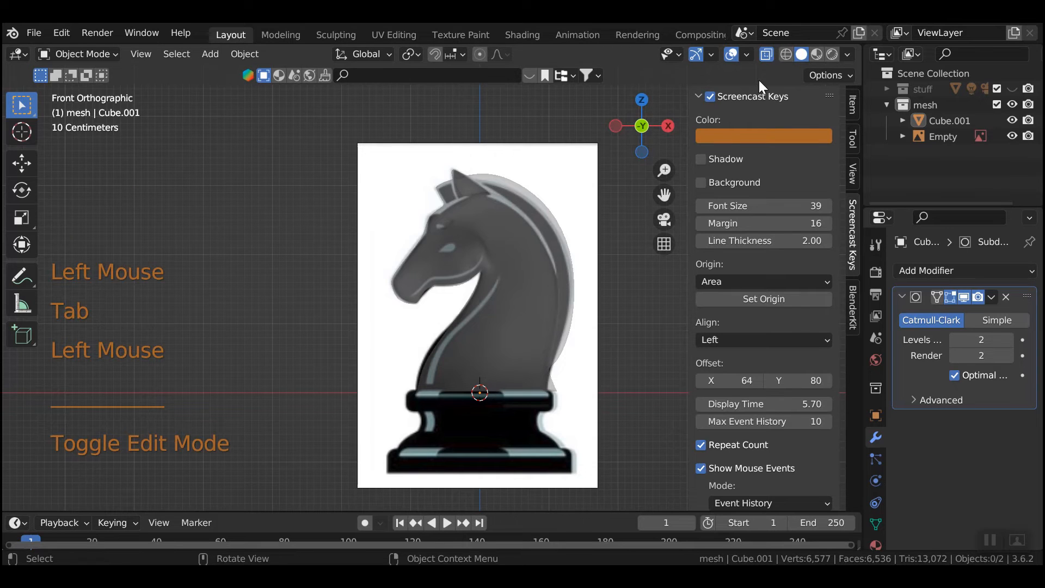
{"action": "left_click", "coordinate": [506, 425]}
{"action": "key", "text": "Tab"}
{"action": "middle_click_drag", "start_coordinate": [506, 425], "coordinate": [531, 411]}
{"action": "key", "text": "Tab"}
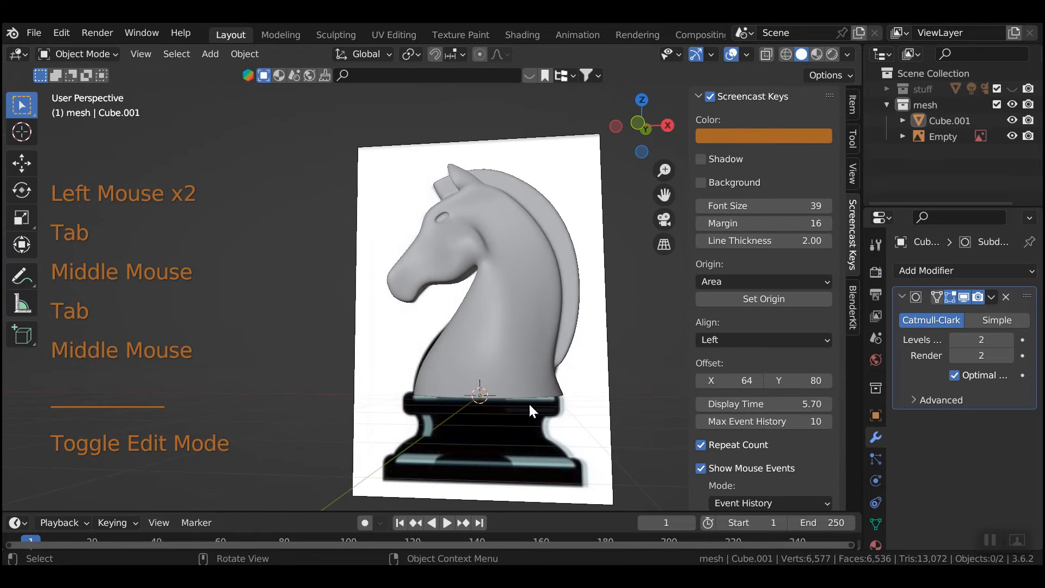
Step: Merge all of the horse head's vertices by distance, and clear the selection
{"action": "key", "text": "Tab"}
{"action": "left_click", "coordinate": [524, 396]}
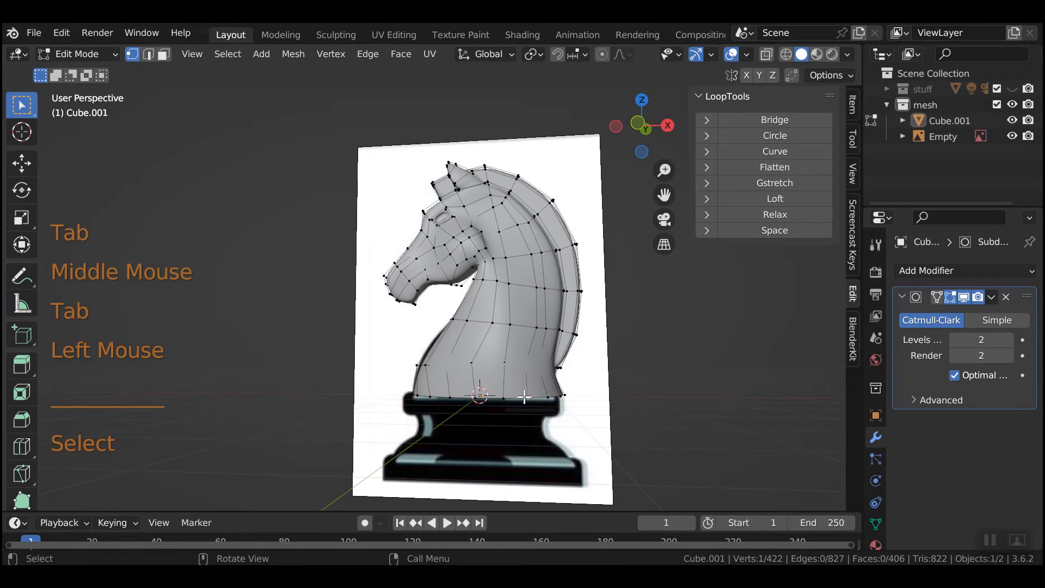
{"action": "key", "text": "a"}
{"action": "right_click", "coordinate": [713, 371]}
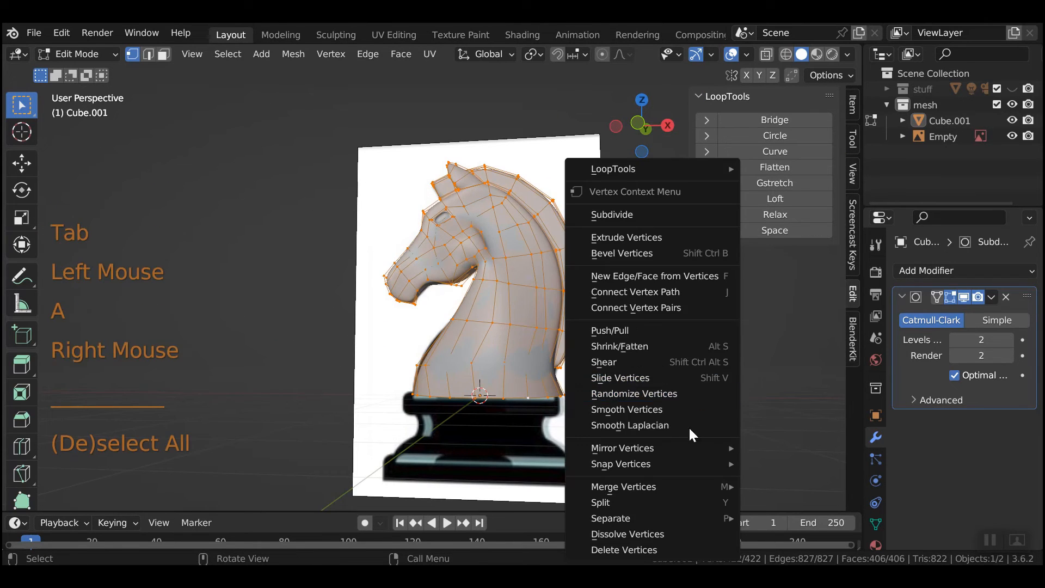
{"action": "mouse_move", "coordinate": [668, 489]}
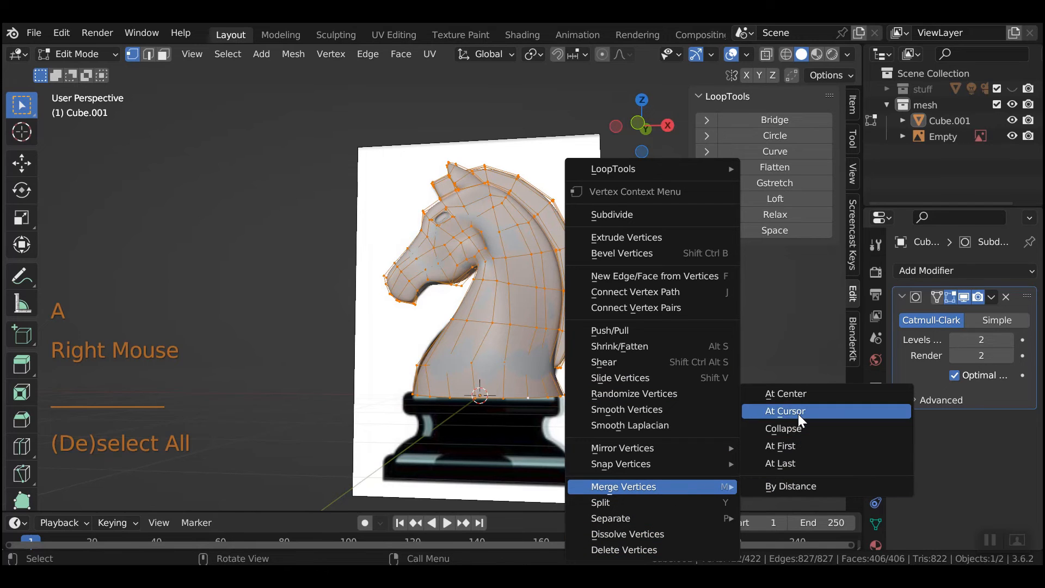
{"action": "left_click", "coordinate": [797, 485]}
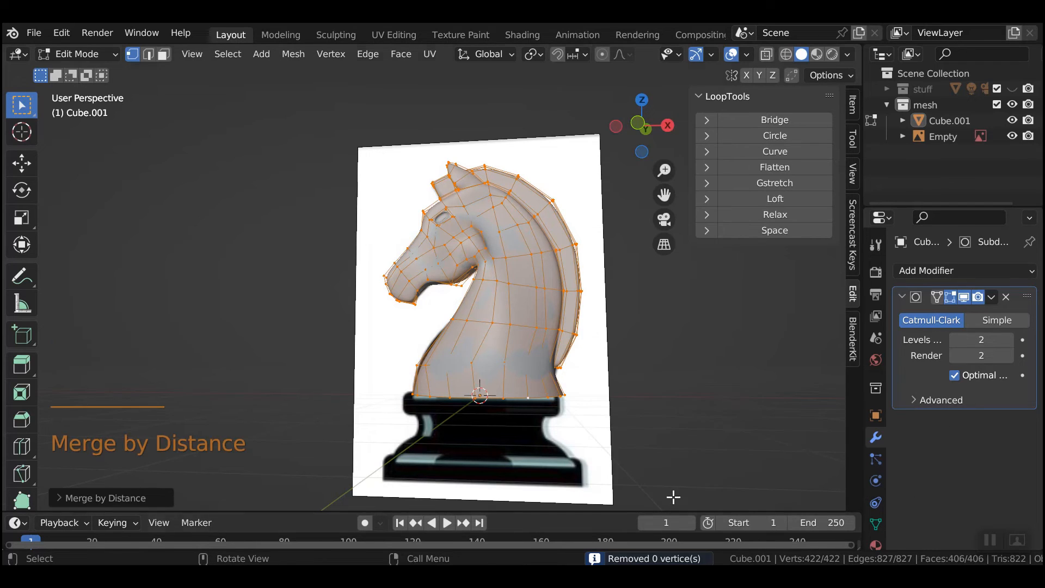
{"action": "left_click", "coordinate": [672, 448]}
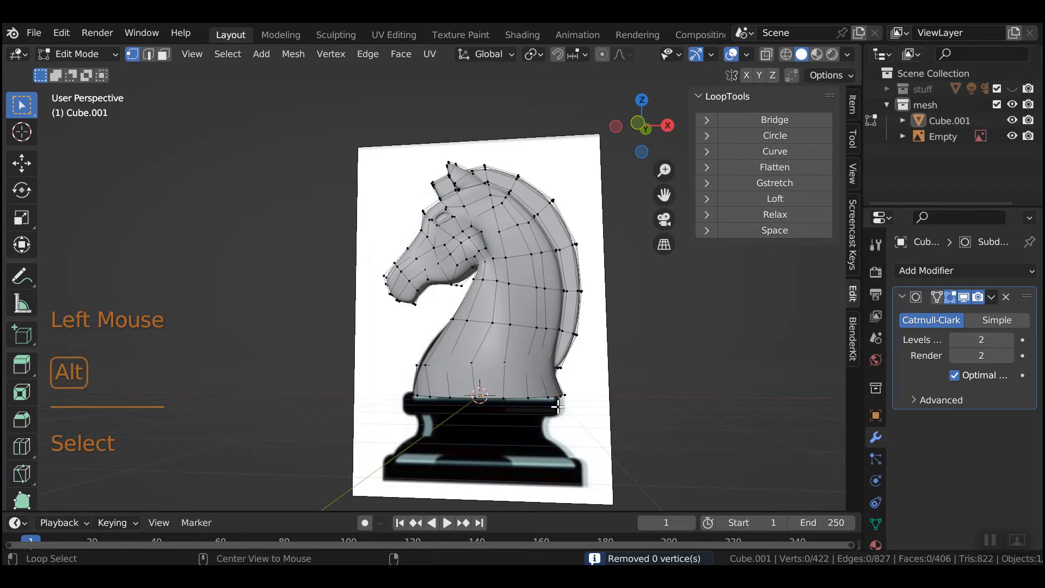
Step: Select the neck's bottom rim loop to check its vertex count, and return to Object Mode
{"action": "left_click", "coordinate": [542, 397], "text": "alt"}
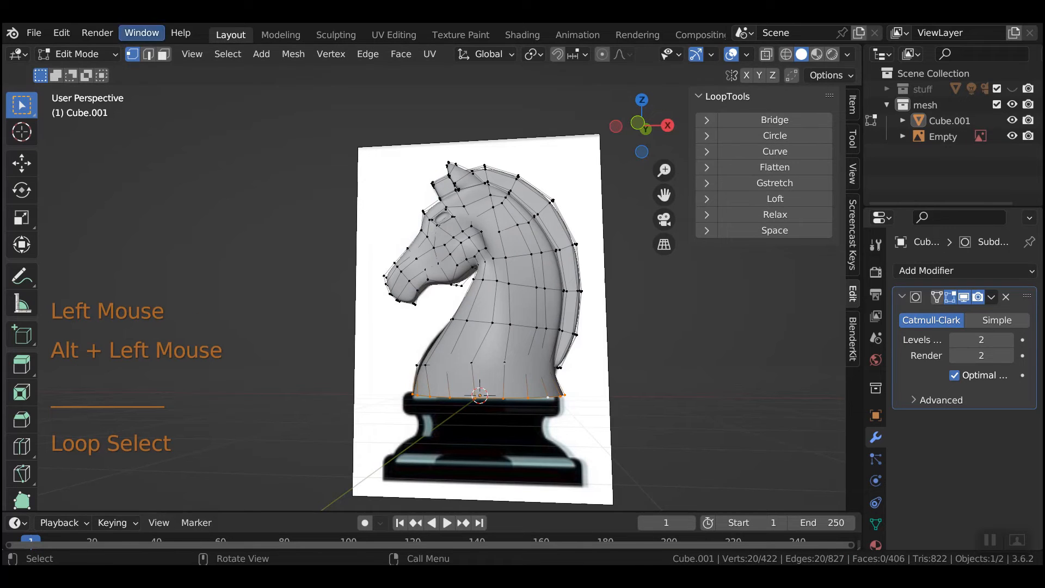
{"action": "left_click", "coordinate": [182, 235]}
{"action": "key", "text": "Tab"}
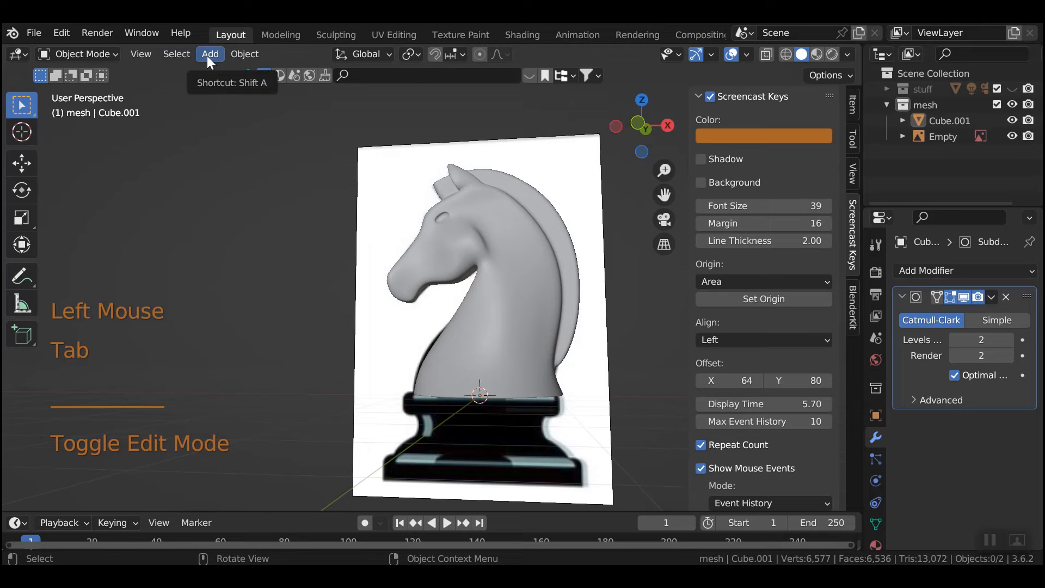
Step: In Edit Mode, add a mesh circle with 20 vertices
{"action": "left_click", "coordinate": [103, 58]}
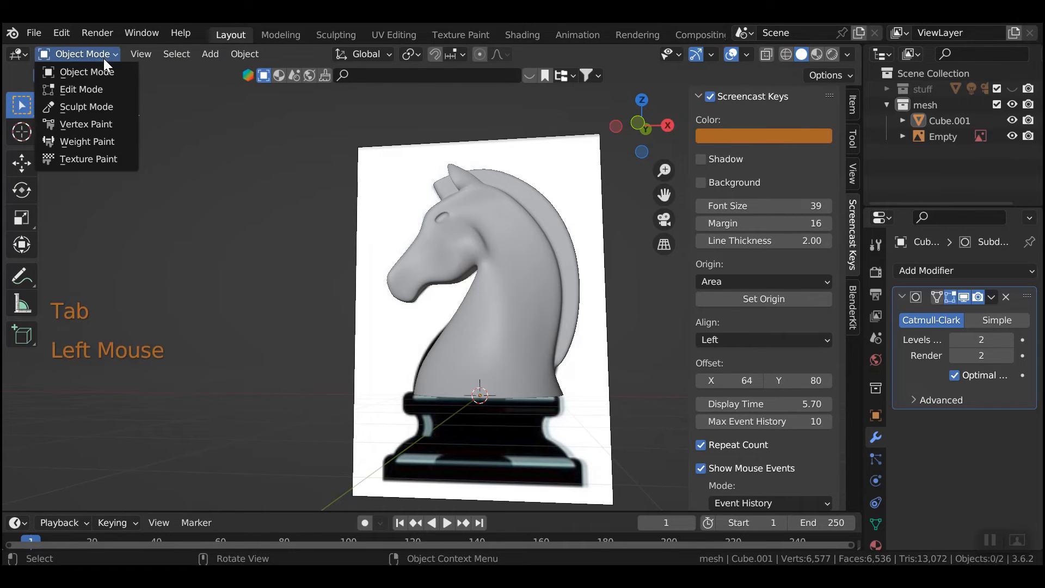
{"action": "left_click", "coordinate": [102, 91]}
{"action": "left_click", "coordinate": [256, 54]}
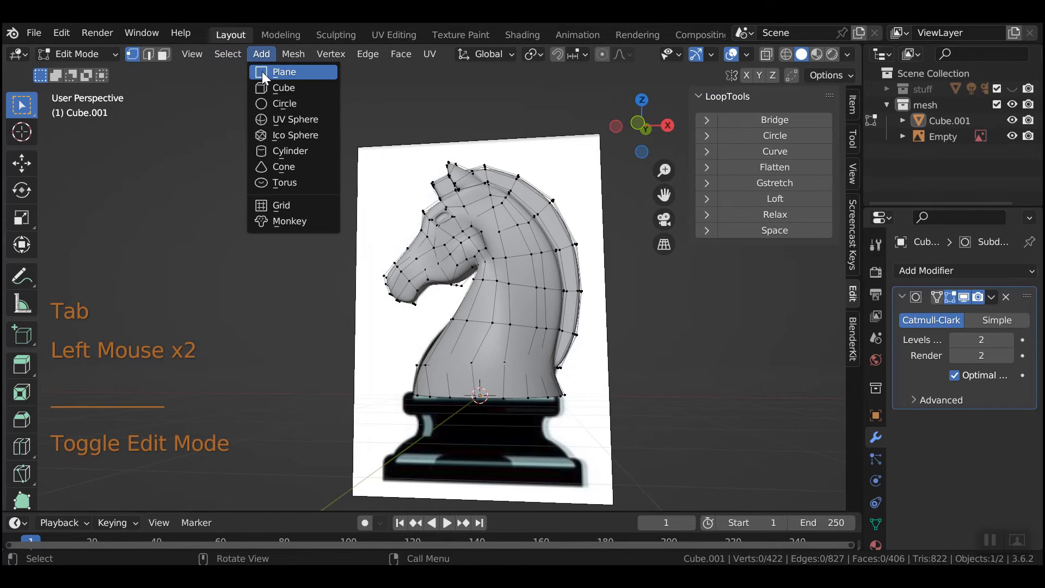
{"action": "left_click", "coordinate": [284, 104]}
{"action": "left_click", "coordinate": [108, 497]}
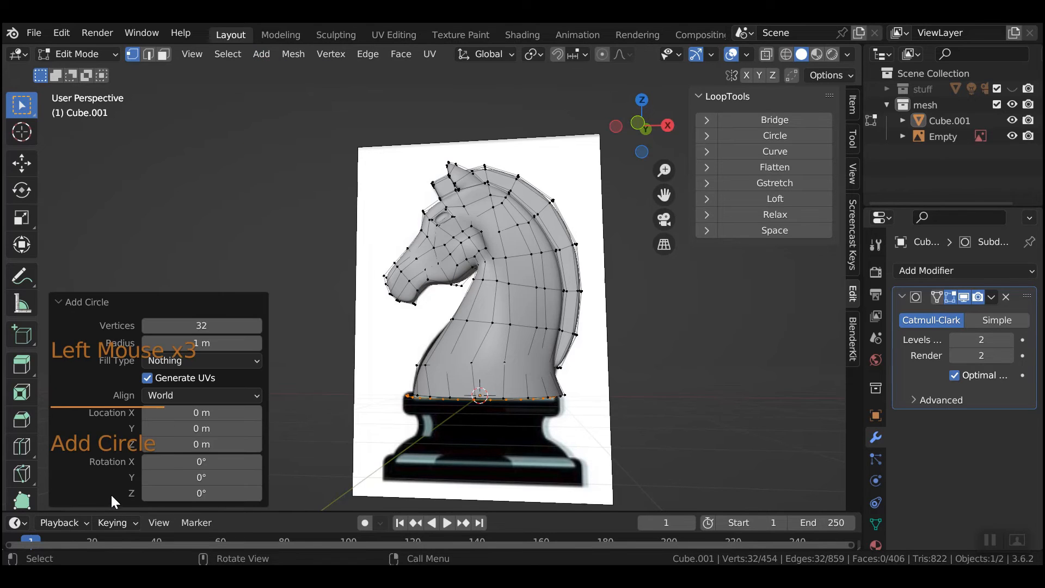
{"action": "left_click", "coordinate": [200, 327]}
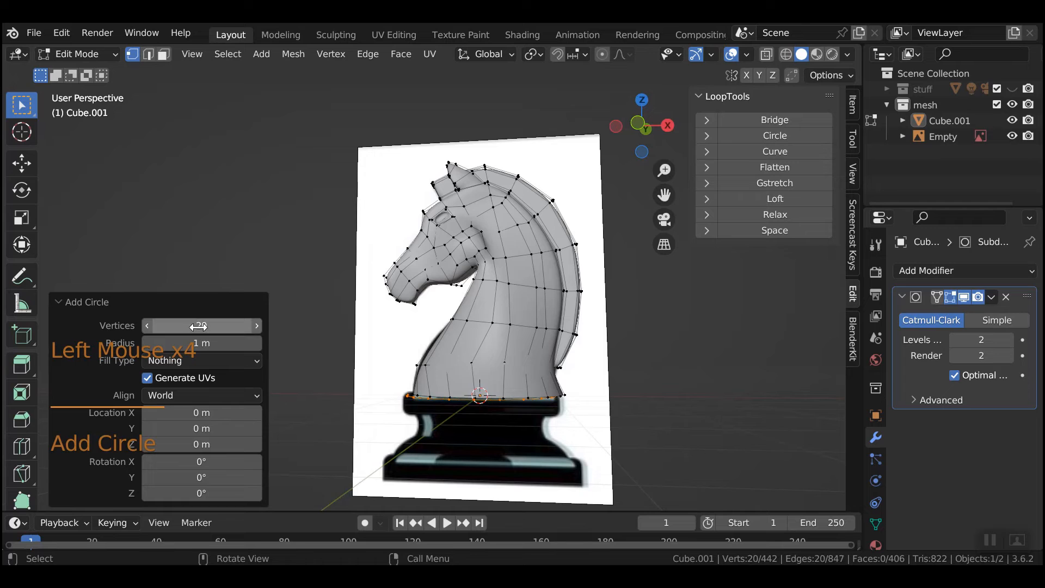
Step: In front view, move the new circle about 0.12 m along X to centre it under the neck
{"action": "scroll", "coordinate": [257, 363], "scroll_direction": "down", "scroll_amount": 1}
{"action": "scroll", "coordinate": [533, 445], "scroll_direction": "down", "scroll_amount": 1}
{"action": "key", "text": "KP_1"}
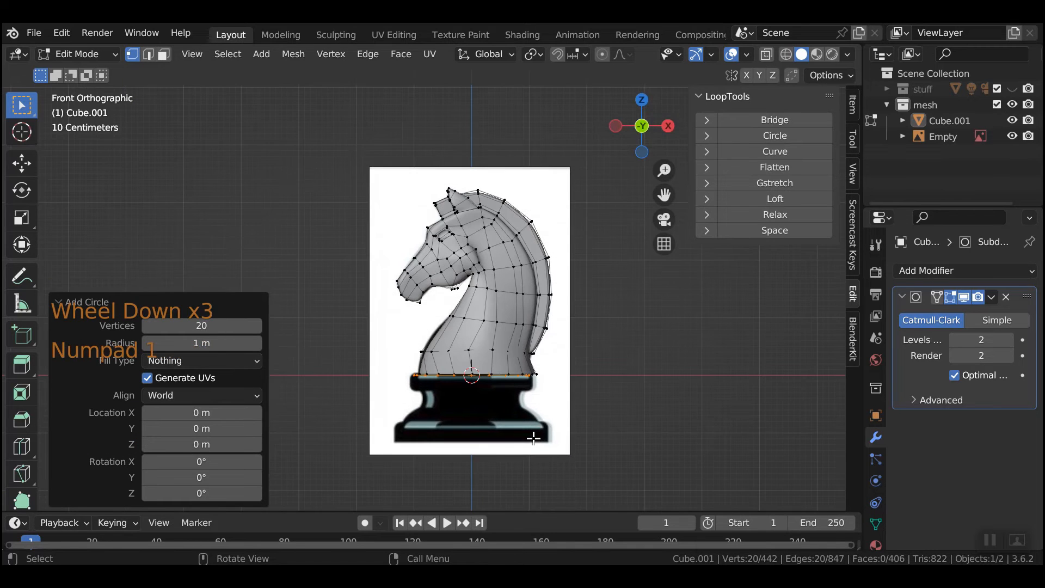
{"action": "scroll", "coordinate": [531, 435], "scroll_direction": "up", "scroll_amount": 3}
{"action": "middle_click_drag", "start_coordinate": [599, 441], "coordinate": [574, 365], "text": "shift"}
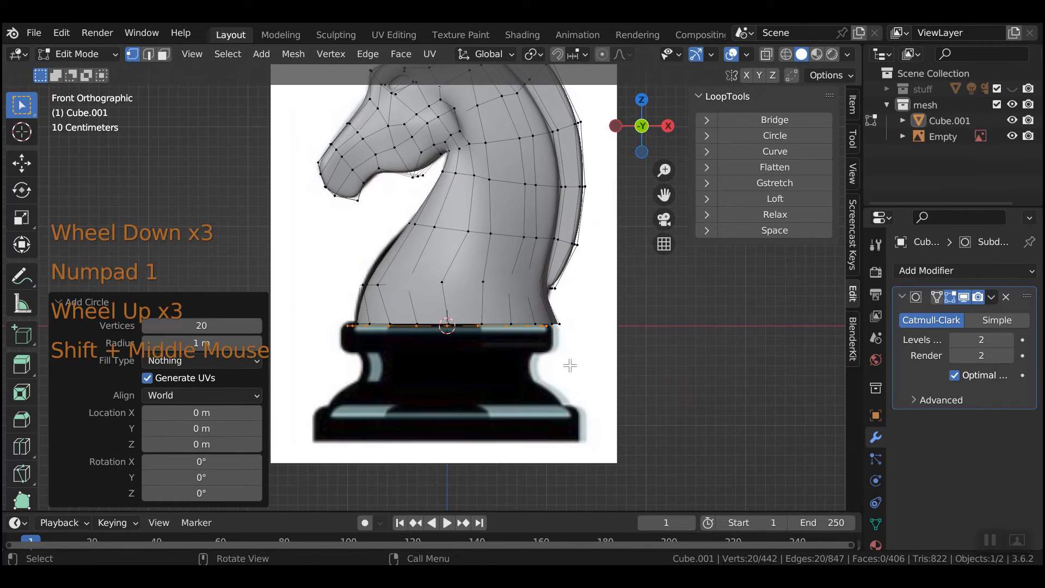
{"action": "key", "text": "g"}
{"action": "key", "text": "x"}
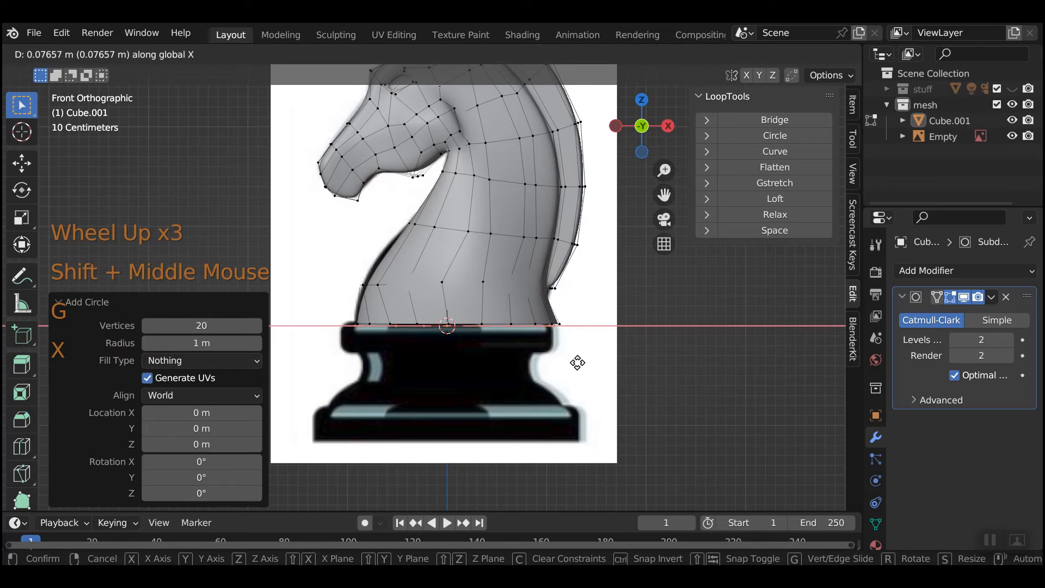
{"action": "left_click", "coordinate": [581, 361]}
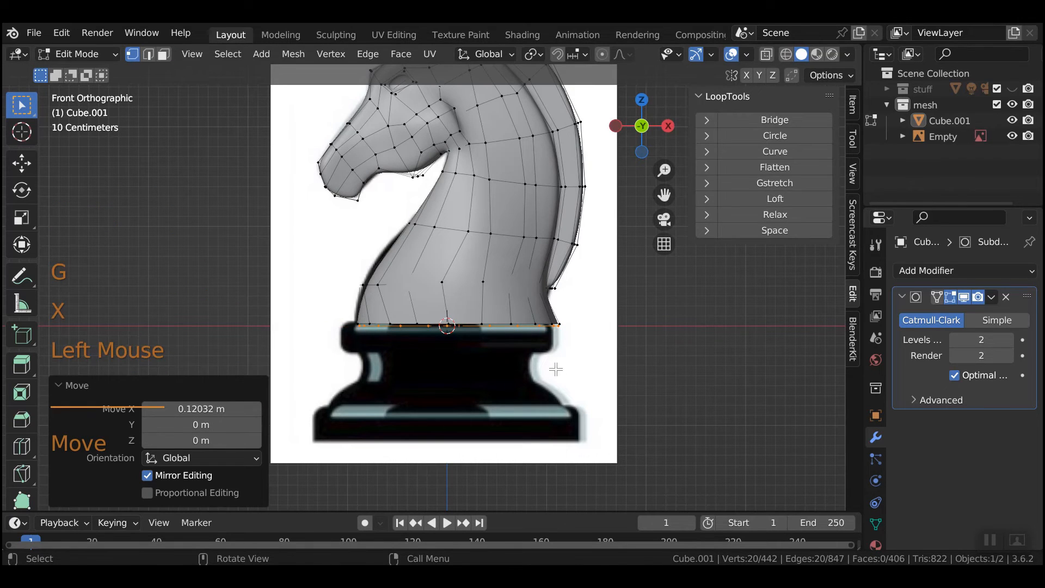
Step: Scale the circle up by about 1.05 and lower it about 0.016 m along Z
{"action": "key", "text": "s"}
{"action": "left_click", "coordinate": [557, 370]}
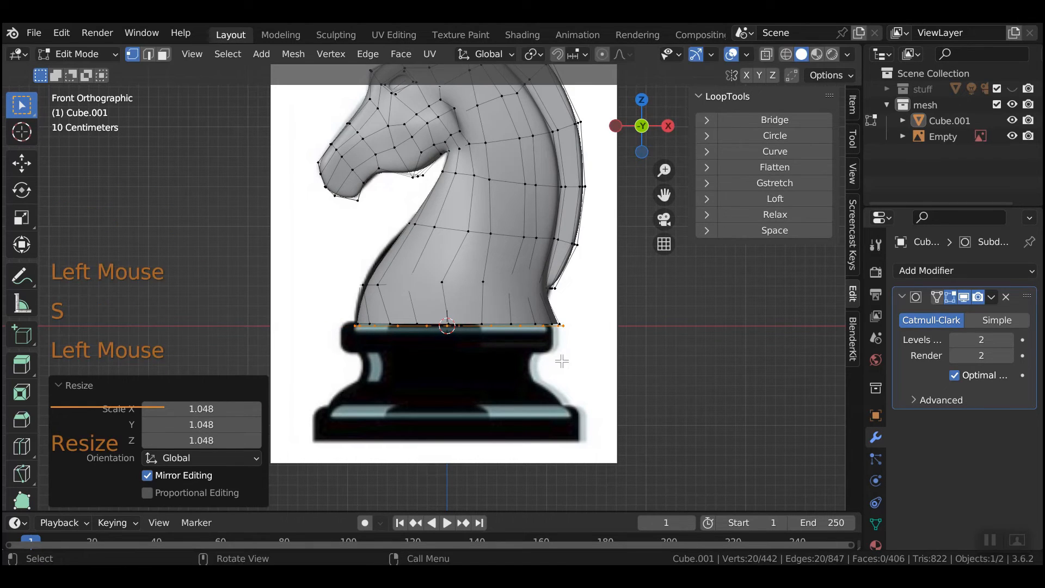
{"action": "key", "text": "g"}
{"action": "key", "text": "z"}
{"action": "left_click", "coordinate": [562, 363]}
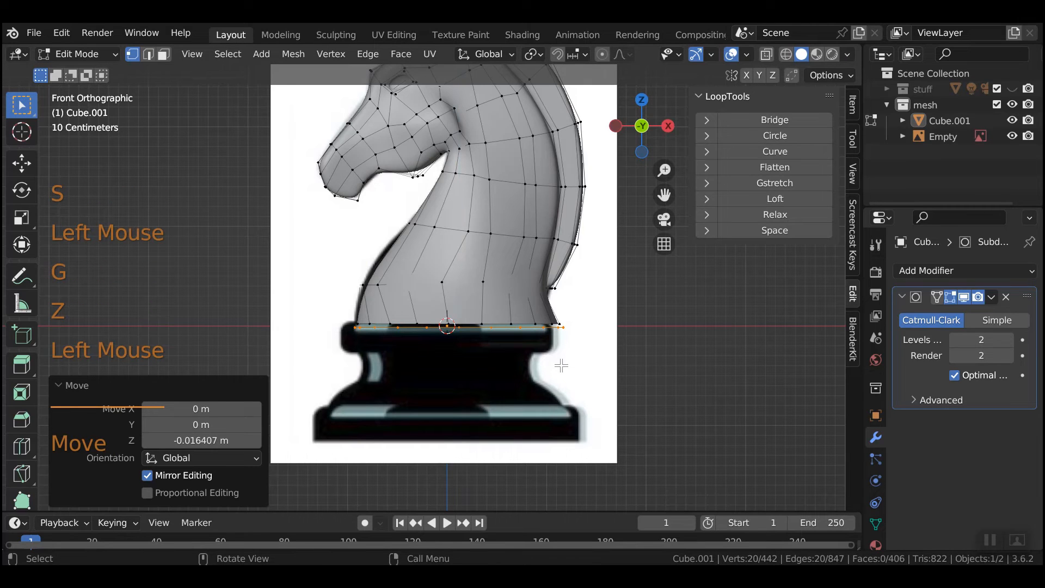
Step: Extrude the circle down about 0.03 m along Z and scale the new loop by 1.063
{"action": "key", "text": "e"}
{"action": "key", "text": "z"}
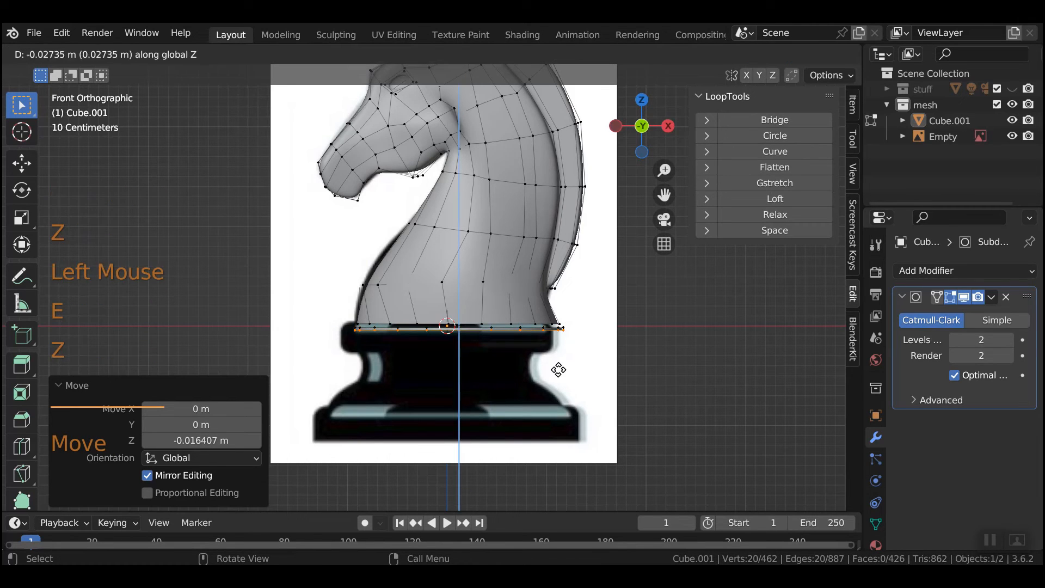
{"action": "left_click", "coordinate": [559, 369]}
{"action": "key", "text": "s"}
{"action": "left_click", "coordinate": [580, 372]}
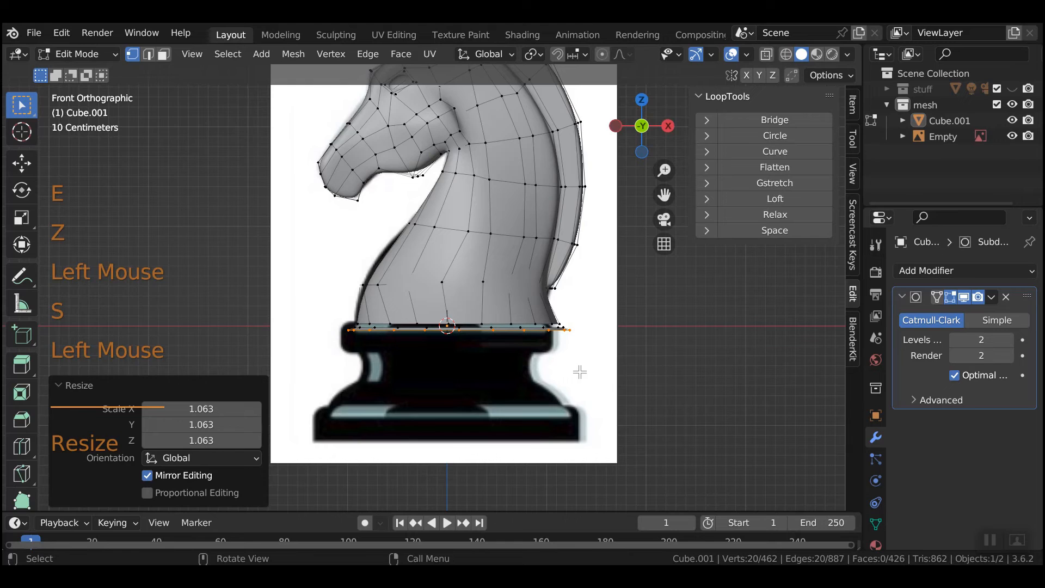
Step: Extrude the collar's side down about 0.2 m, and extrude another 0.03 m with the new loop scaled to 0.883
{"action": "key", "text": "e"}
{"action": "key", "text": "z"}
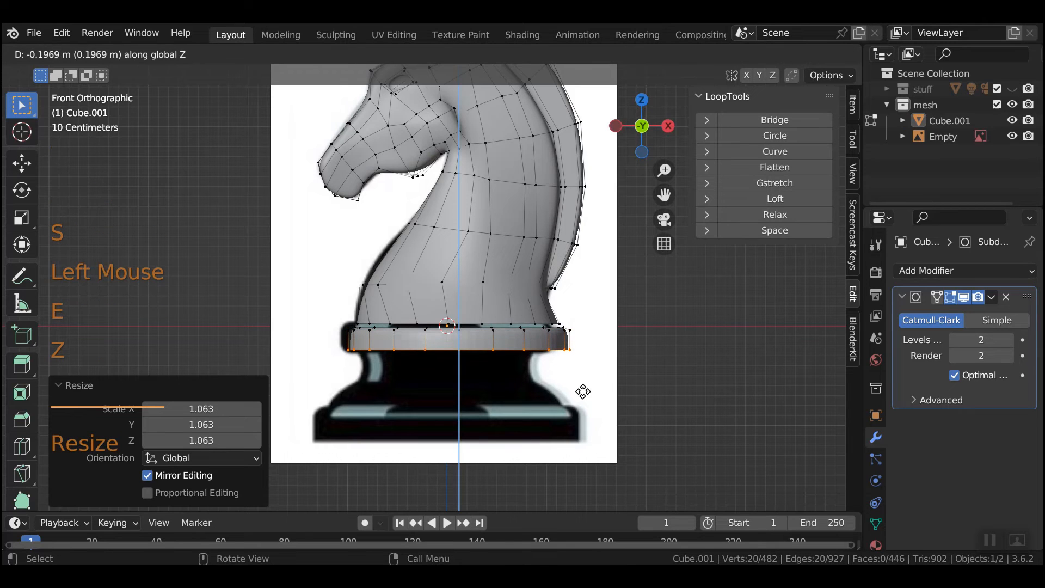
{"action": "left_click", "coordinate": [583, 392]}
{"action": "key", "text": "e"}
{"action": "key", "text": "z"}
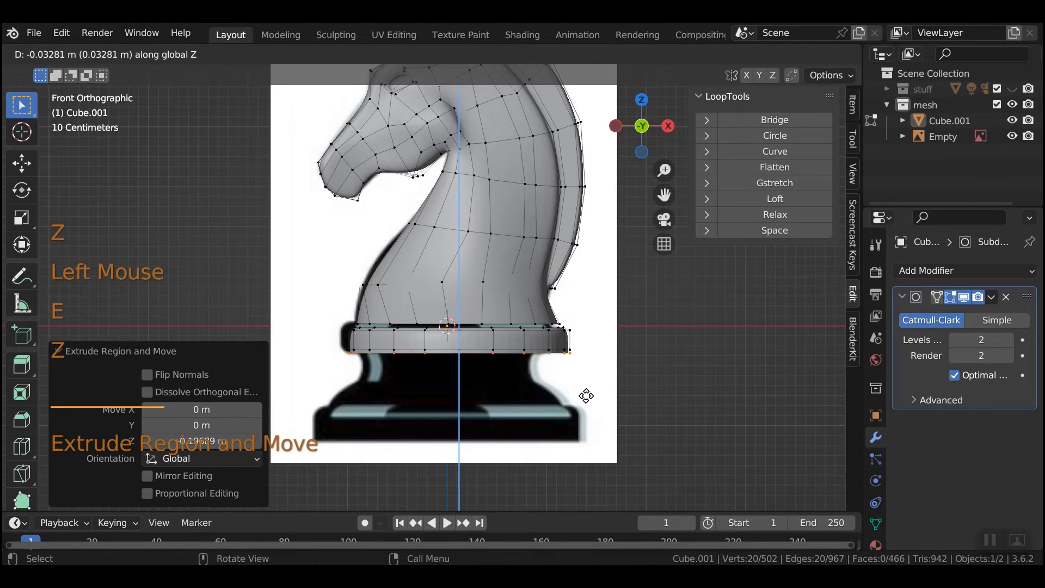
{"action": "left_click", "coordinate": [586, 396]}
{"action": "key", "text": "s"}
{"action": "left_click", "coordinate": [592, 414]}
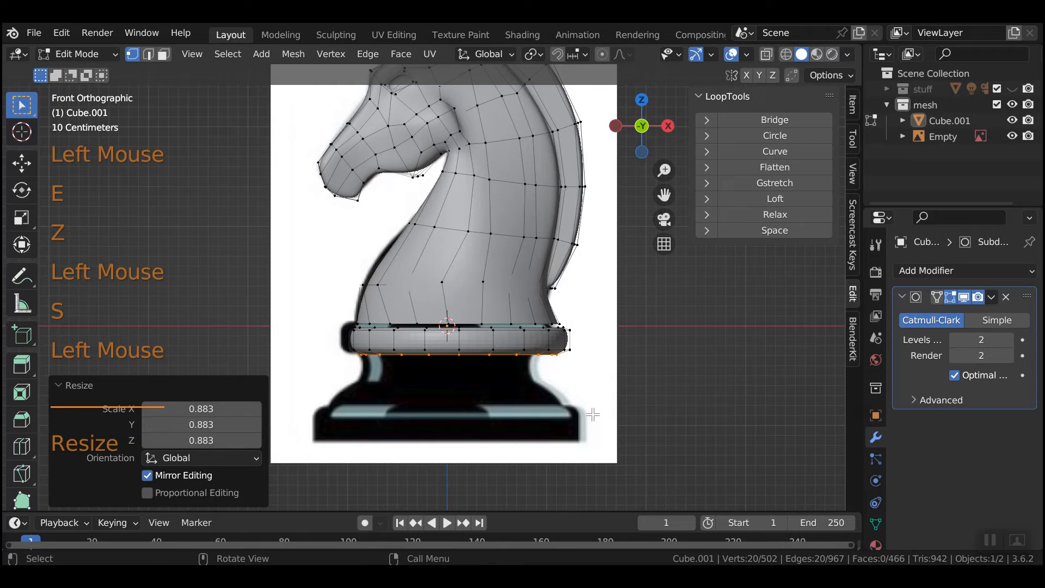
Step: Extrude the collar's lower loop down about 0.07 m along Z and scale it to 0.962
{"action": "key", "text": "e"}
{"action": "key", "text": "z"}
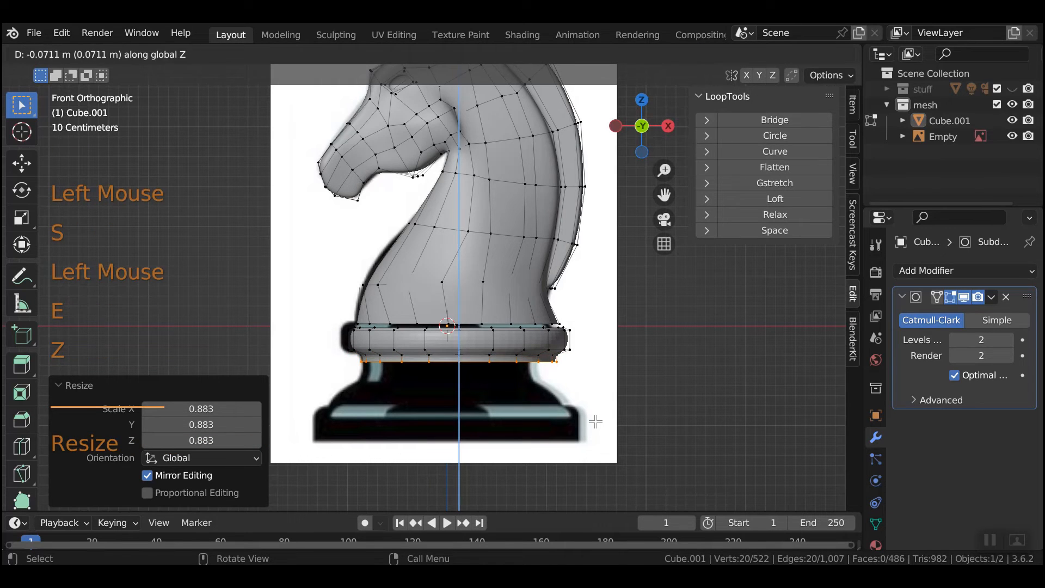
{"action": "left_click", "coordinate": [595, 424]}
{"action": "key", "text": "s"}
{"action": "left_click", "coordinate": [590, 424]}
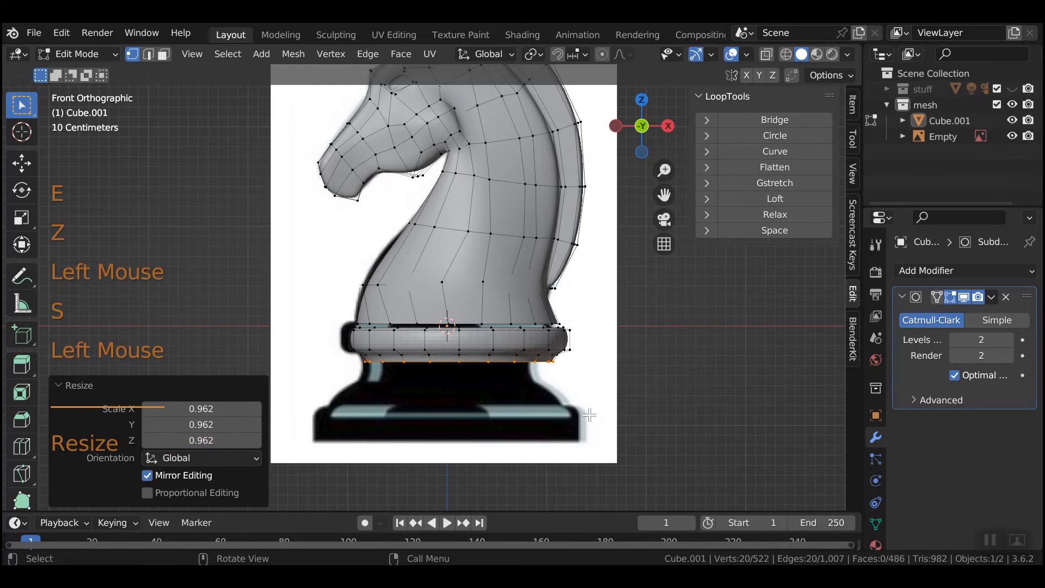
Step: Extrude the base's waist straight down about 0.1 m along Z
{"action": "key", "text": "e"}
{"action": "key", "text": "z"}
{"action": "left_click", "coordinate": [591, 422]}
Step: Extrude the waist's lowest loop down about 0.07 m along Z and scale it up slightly to follow the reference flare
{"action": "key", "text": "e"}
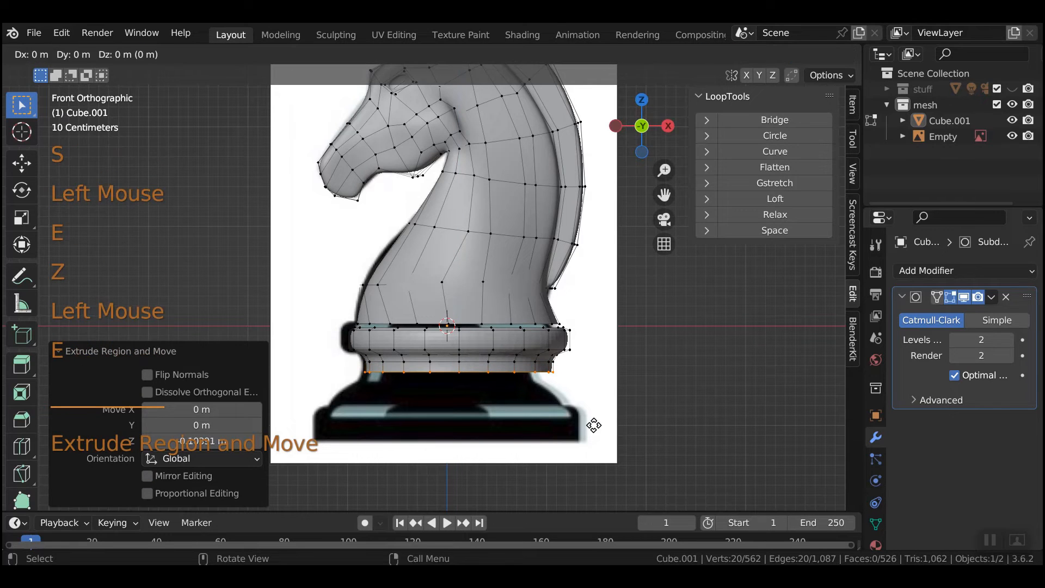
{"action": "key", "text": "z"}
{"action": "left_click", "coordinate": [594, 426]}
{"action": "key", "text": "s"}
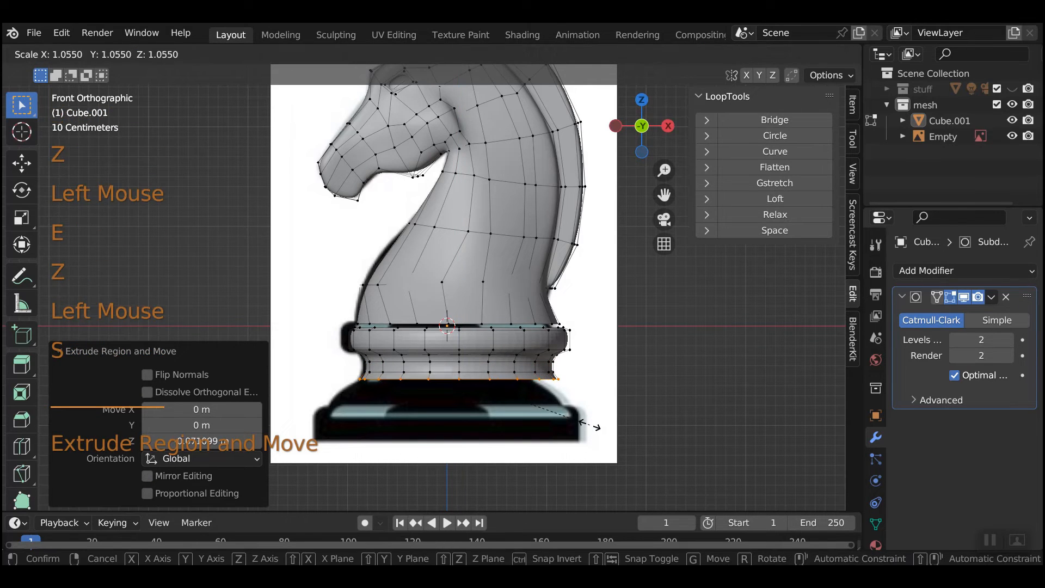
{"action": "left_click", "coordinate": [594, 427]}
{"action": "key", "text": "r"}
{"action": "left_click", "coordinate": [595, 426]}
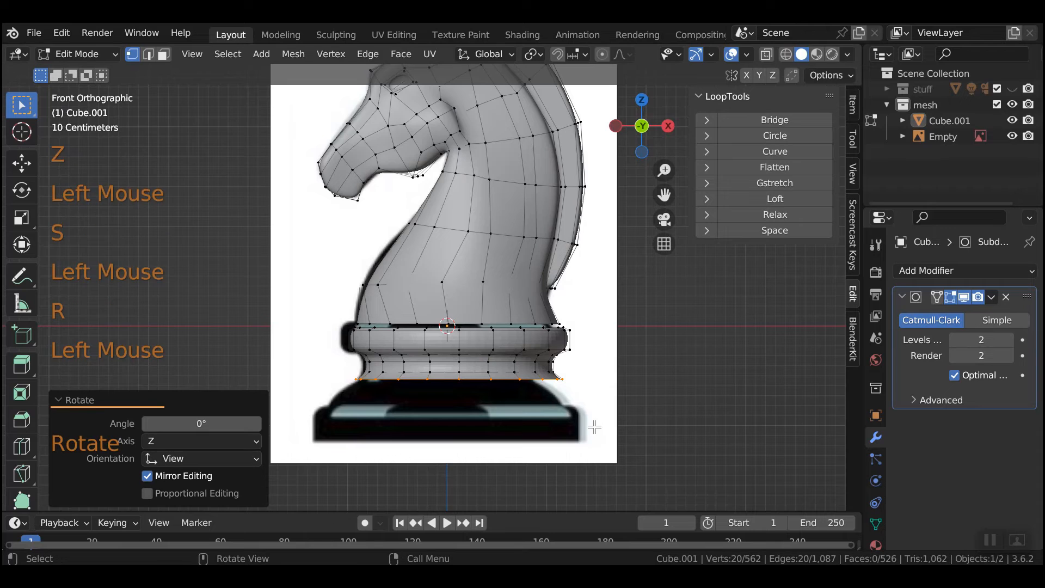
Step: Extrude the base's lowest loop down about 0.13 m along Z and scale the new loop to 1.130
{"action": "key", "text": "e"}
{"action": "key", "text": "z"}
{"action": "left_click", "coordinate": [596, 432]}
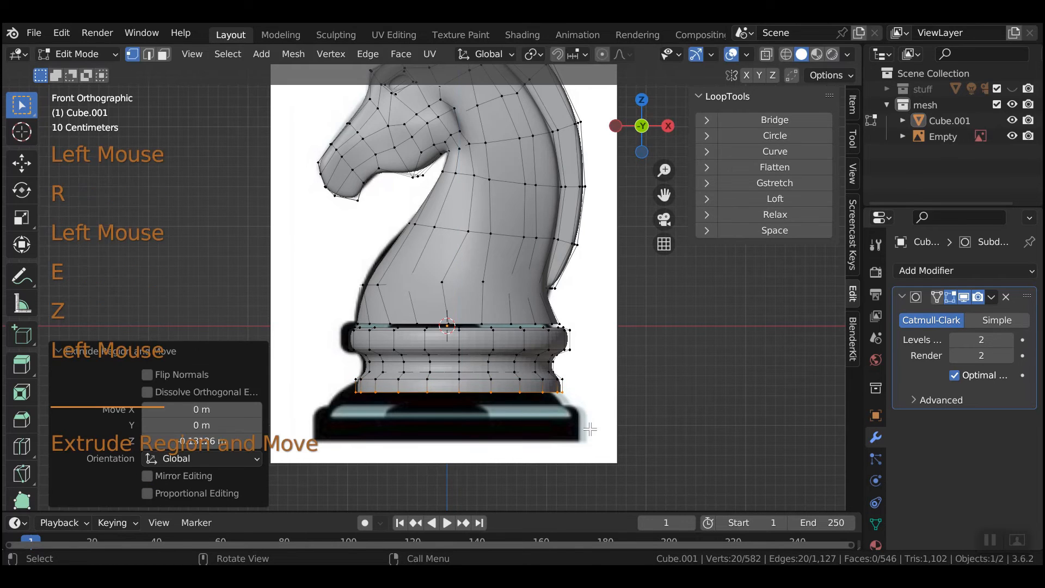
{"action": "key", "text": "s"}
{"action": "left_click", "coordinate": [598, 433]}
{"action": "key", "text": "r"}
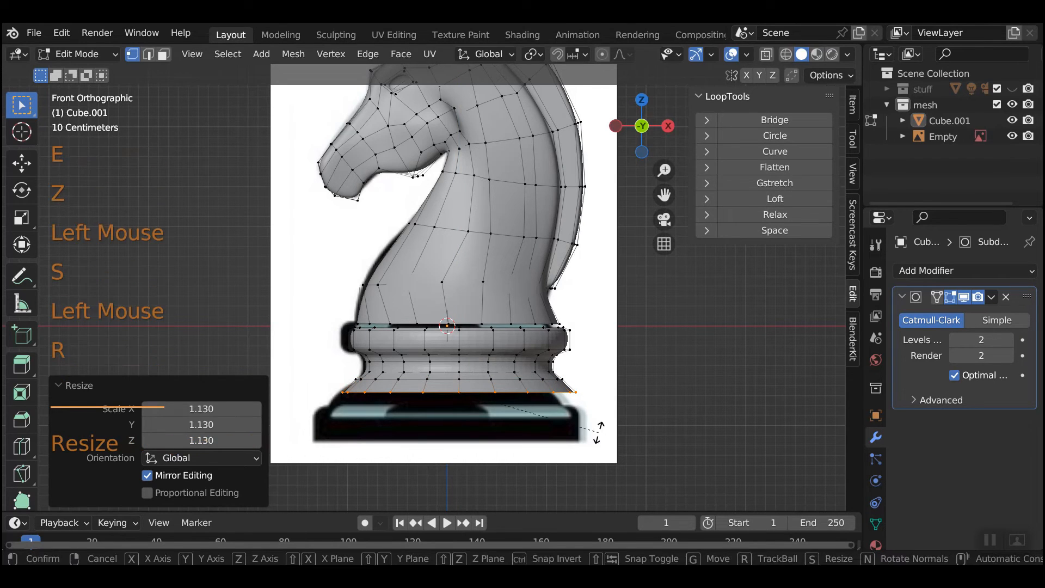
{"action": "left_click", "coordinate": [598, 432]}
Step: Extrude the flared loop down about 0.14 m, and extrude another loop in place scaled to 1.224 for the plinth's top edge
{"action": "key", "text": "e"}
{"action": "key", "text": "z"}
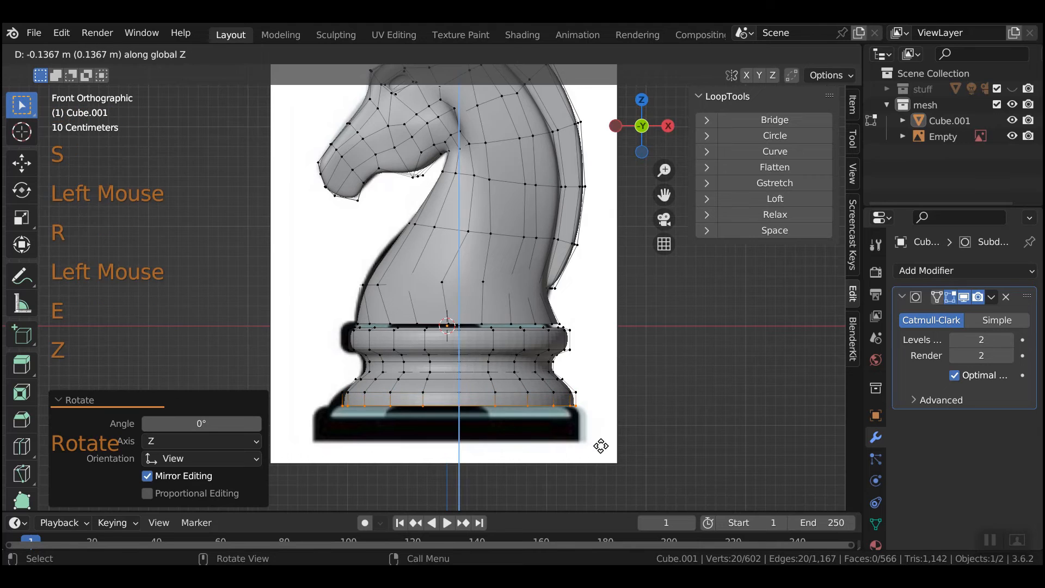
{"action": "left_click", "coordinate": [597, 442]}
{"action": "key", "text": "e"}
{"action": "key", "text": "z"}
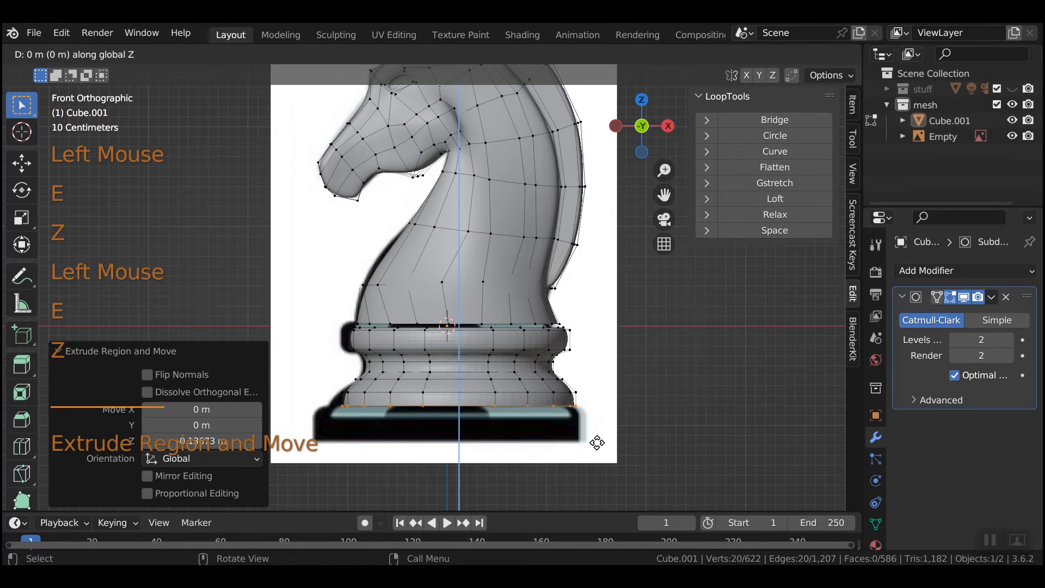
{"action": "left_click", "coordinate": [597, 441]}
{"action": "key", "text": "s"}
{"action": "left_click", "coordinate": [631, 453]}
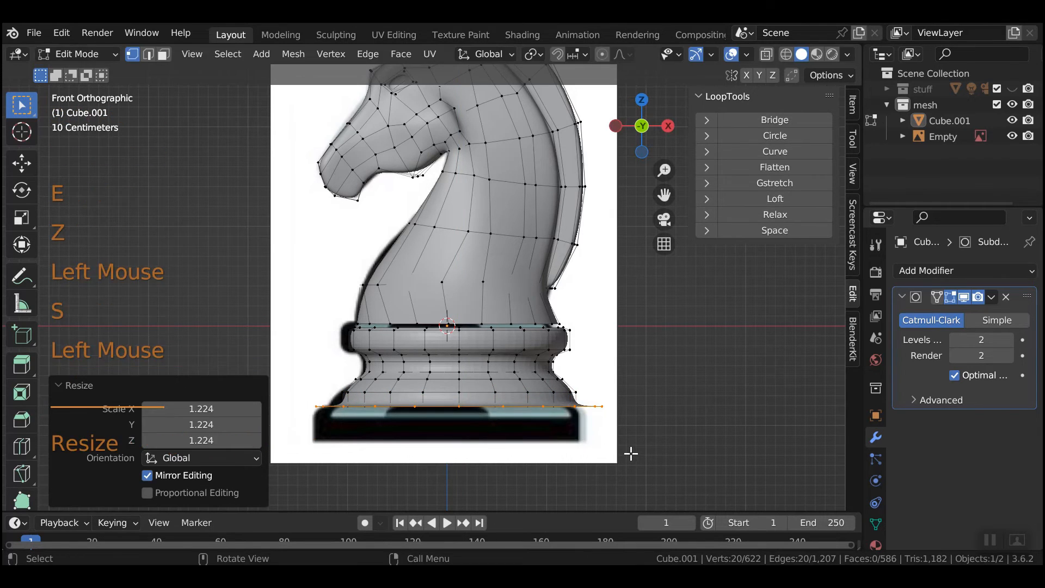
Step: Extrude the plinth's side down about 0.09 m and a further 0.26 m along Z to the reference's lower edge
{"action": "key", "text": "e"}
{"action": "key", "text": "z"}
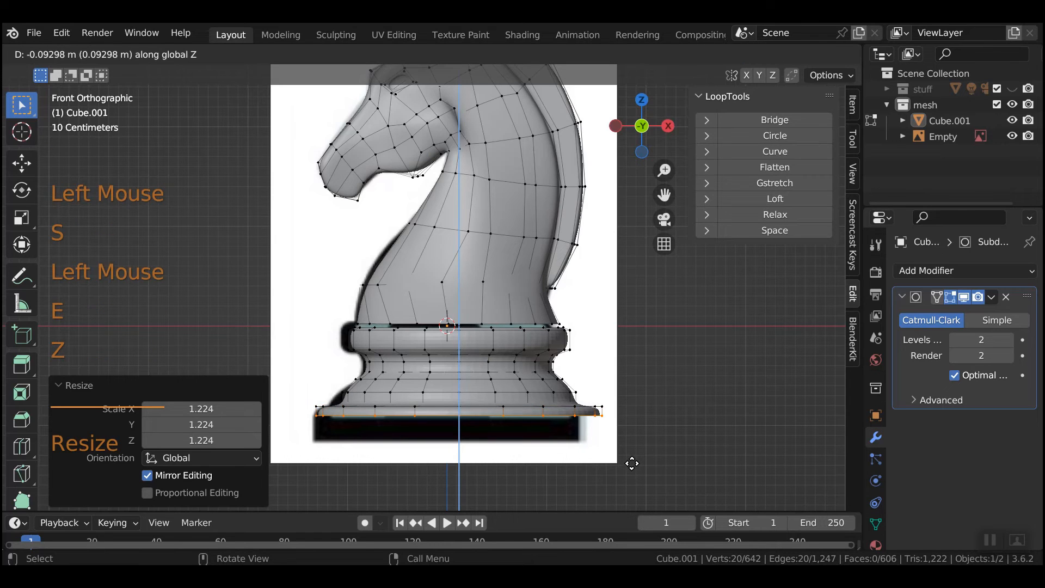
{"action": "left_click", "coordinate": [632, 463]}
{"action": "key", "text": "e"}
{"action": "key", "text": "z"}
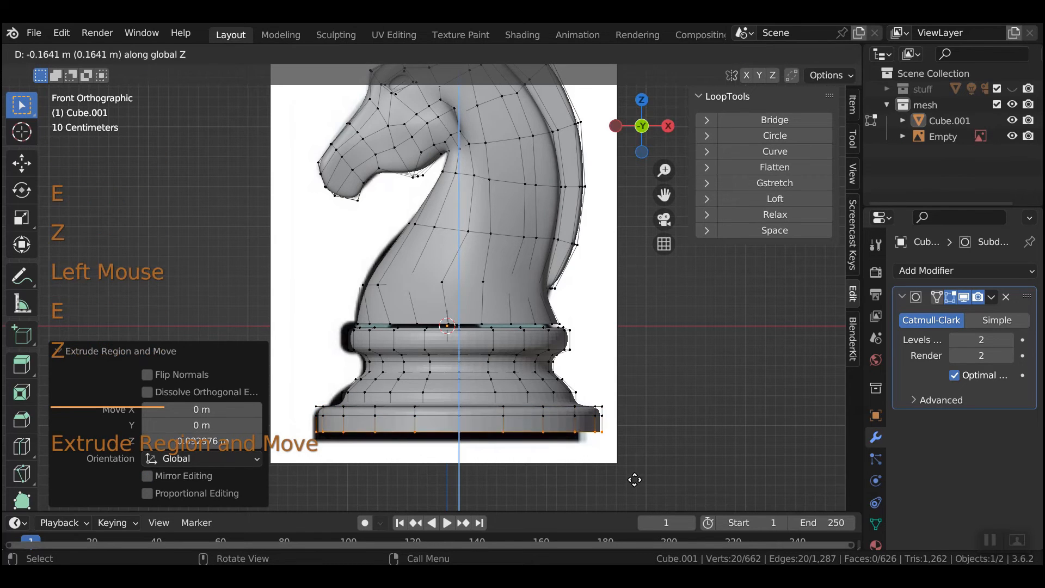
{"action": "left_click", "coordinate": [632, 474]}
Step: Extrude the plinth's bottom loop down about 0.01 m scaled to 0.983, and extrude it inward as a smaller loop to form the underside
{"action": "key", "text": "e"}
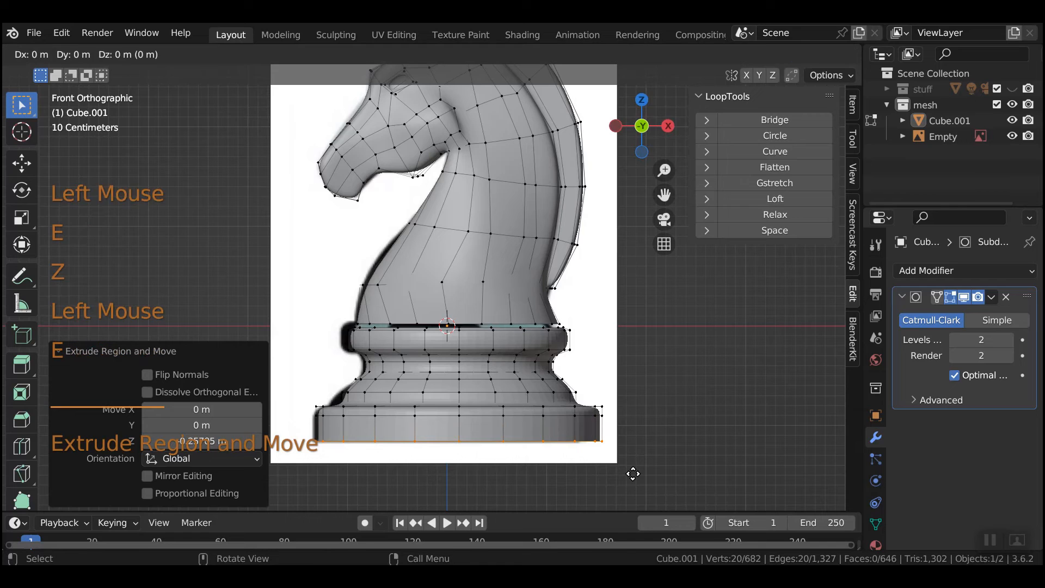
{"action": "key", "text": "z"}
{"action": "left_click", "coordinate": [634, 474]}
{"action": "key", "text": "s"}
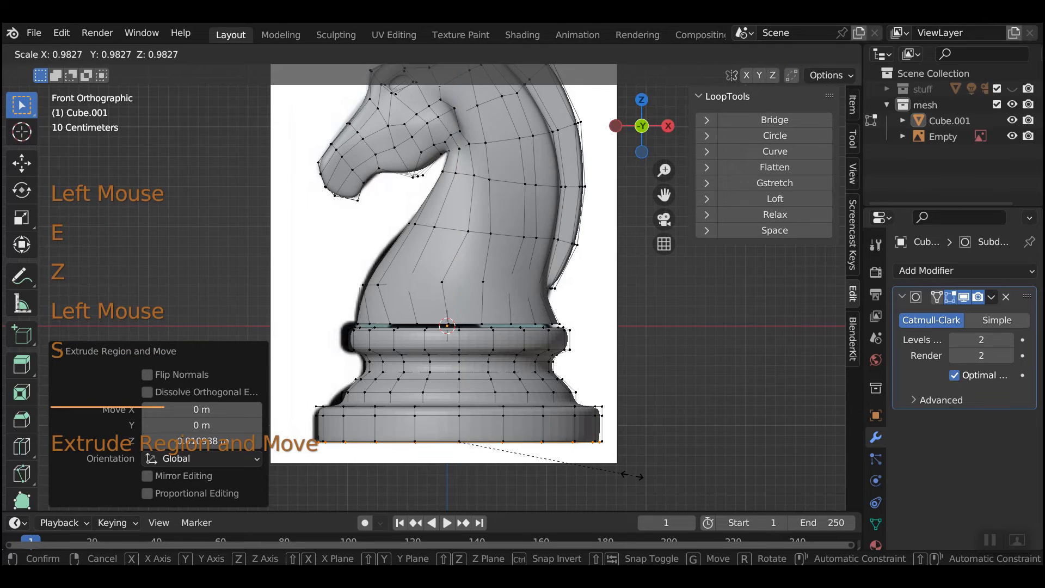
{"action": "left_click", "coordinate": [631, 475]}
{"action": "key", "text": "e"}
{"action": "key", "text": "s"}
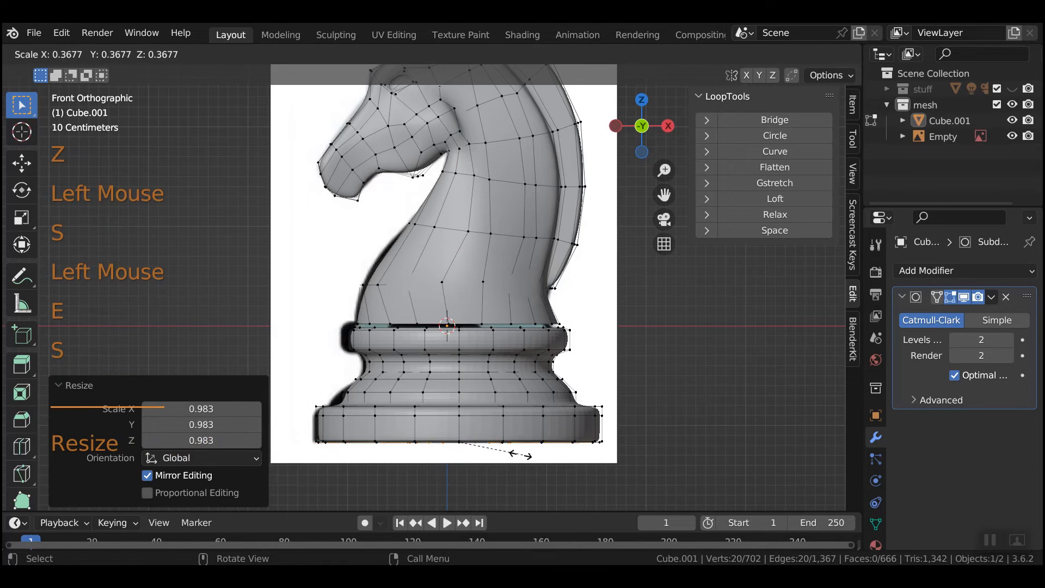
{"action": "left_click", "coordinate": [512, 454]}
{"action": "key", "text": "Tab"}
{"action": "right_click", "coordinate": [479, 340]}
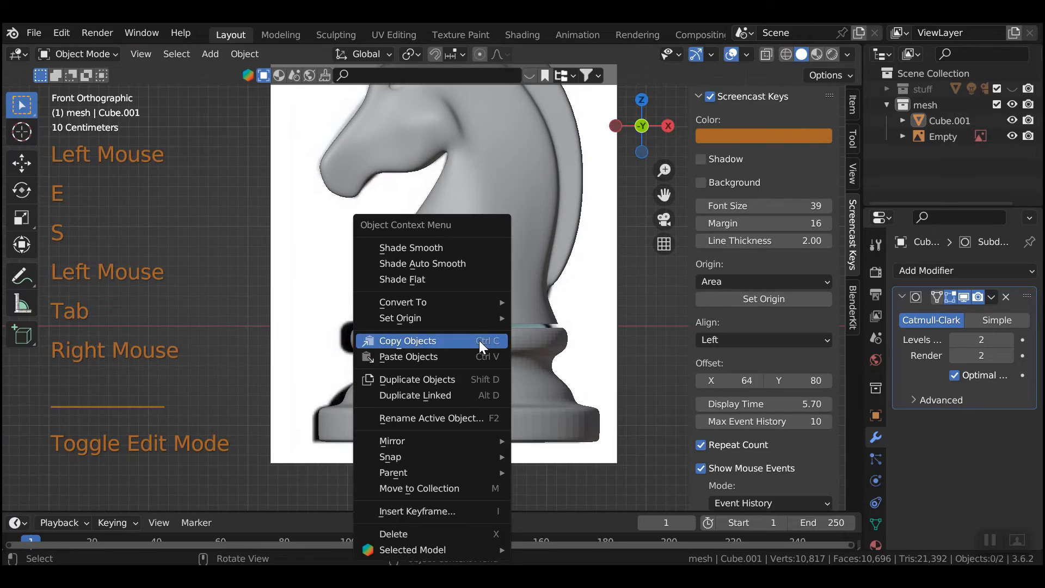
{"action": "left_click", "coordinate": [511, 371]}
{"action": "right_click", "coordinate": [511, 371]}
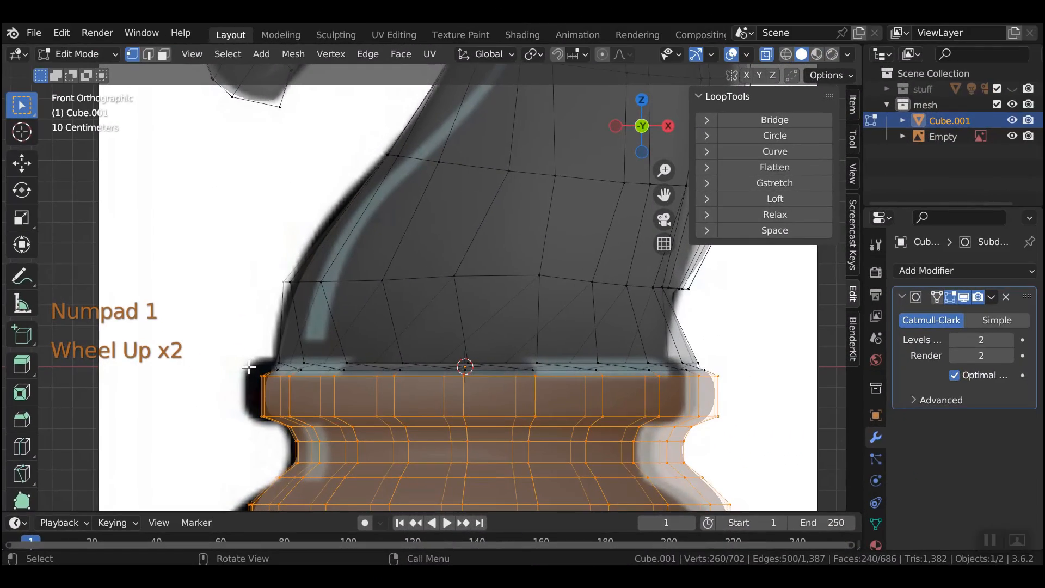
Step: Select the entire base including its top ring and rotate it -20° about the Z axis beneath the horse's neck
{"action": "left_click_drag", "start_coordinate": [248, 368], "coordinate": [743, 460]}
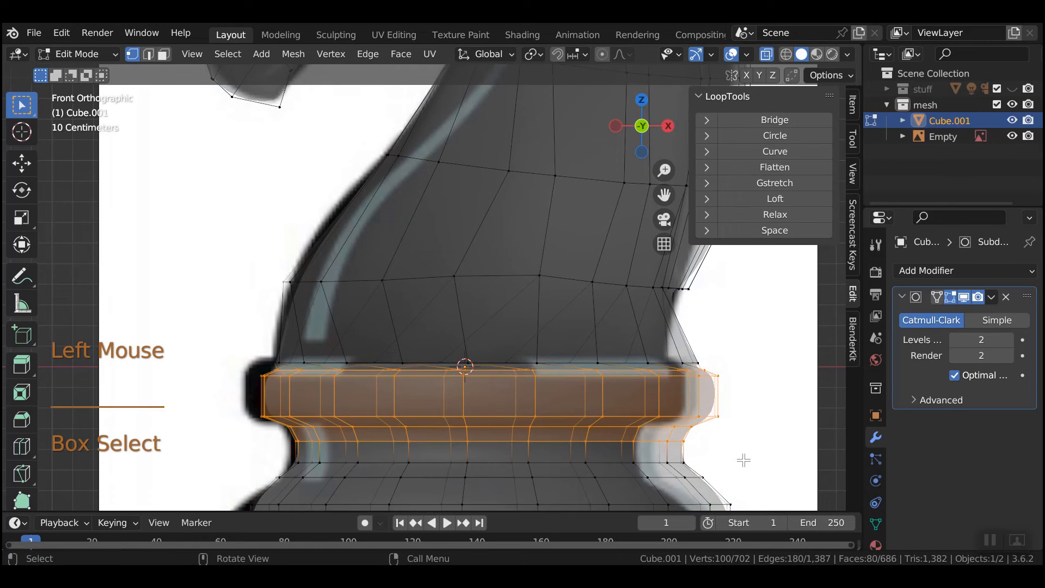
{"action": "scroll", "coordinate": [717, 473], "scroll_direction": "down", "scroll_amount": 2}
{"action": "left_click_drag", "start_coordinate": [279, 372], "coordinate": [646, 517], "text": "shift"}
{"action": "middle_click_drag", "start_coordinate": [618, 496], "coordinate": [609, 68]}
{"action": "key", "text": "r"}
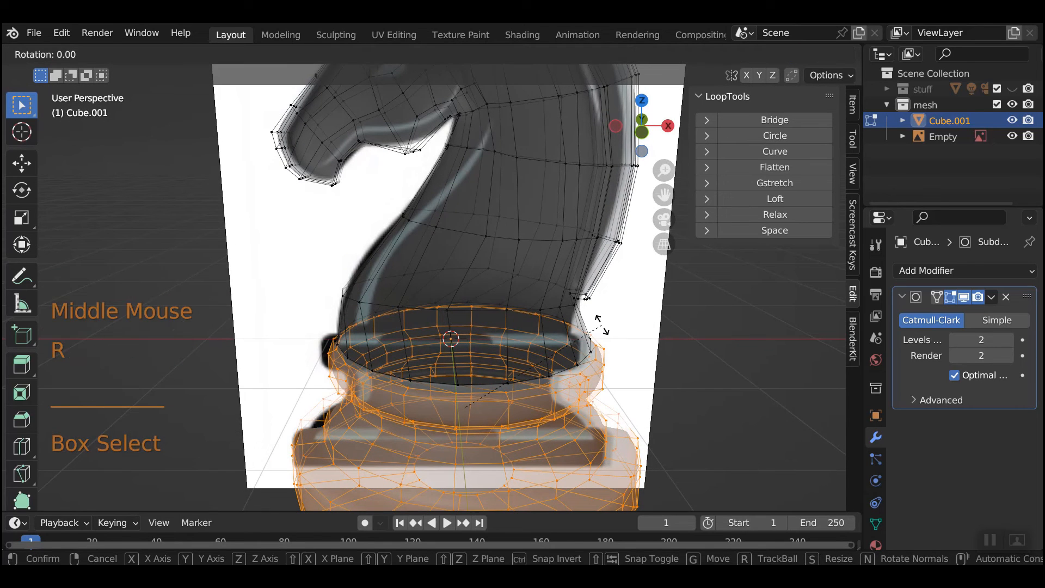
{"action": "key", "text": "z"}
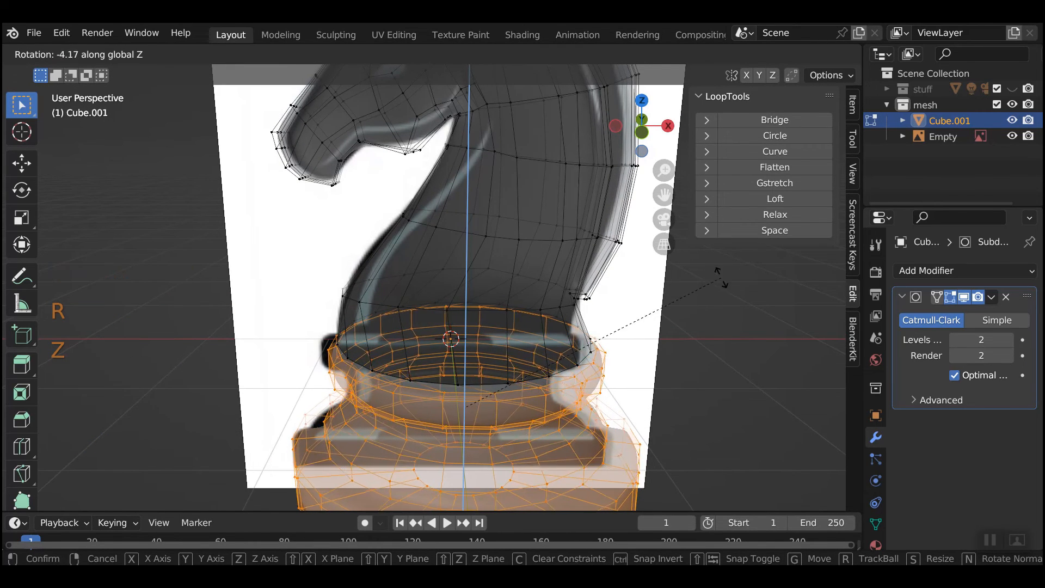
{"action": "left_click", "coordinate": [674, 366]}
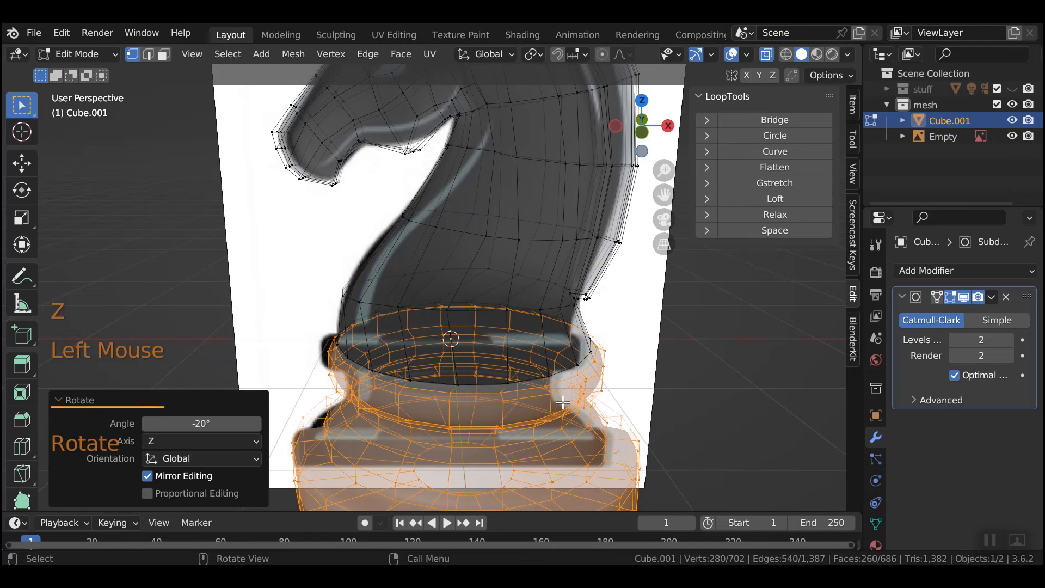
Step: Turn off X-ray display and enable the Face Orientation overlay for the knight in Object Mode
{"action": "key", "text": "Tab"}
{"action": "left_click", "coordinate": [799, 55]}
{"action": "left_click", "coordinate": [767, 54]}
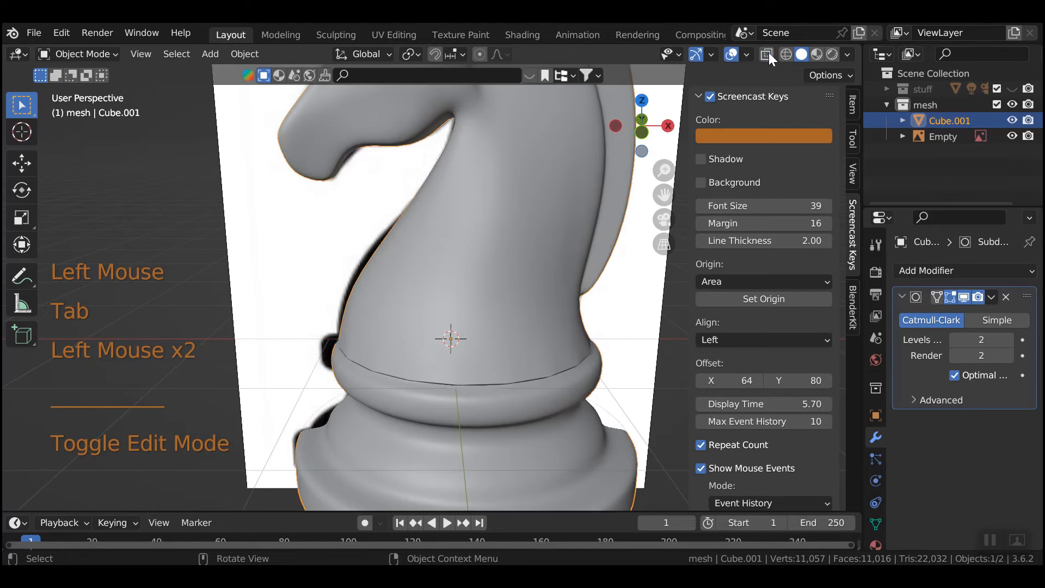
{"action": "scroll", "coordinate": [582, 376], "scroll_direction": "down", "scroll_amount": 2}
{"action": "key", "text": "Tab"}
{"action": "middle_click_drag", "start_coordinate": [582, 376], "coordinate": [627, 343]}
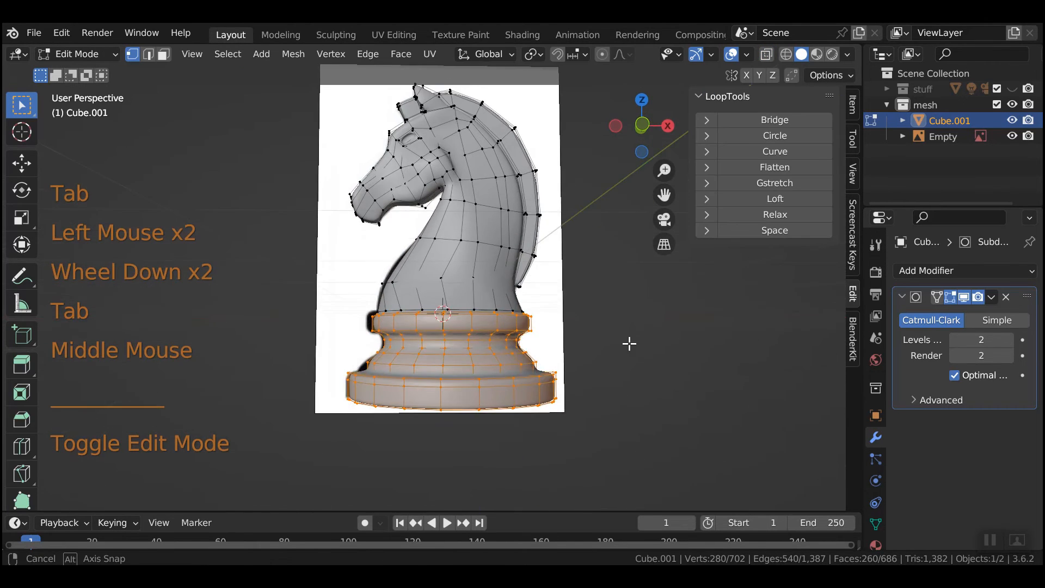
{"action": "key", "text": "Tab"}
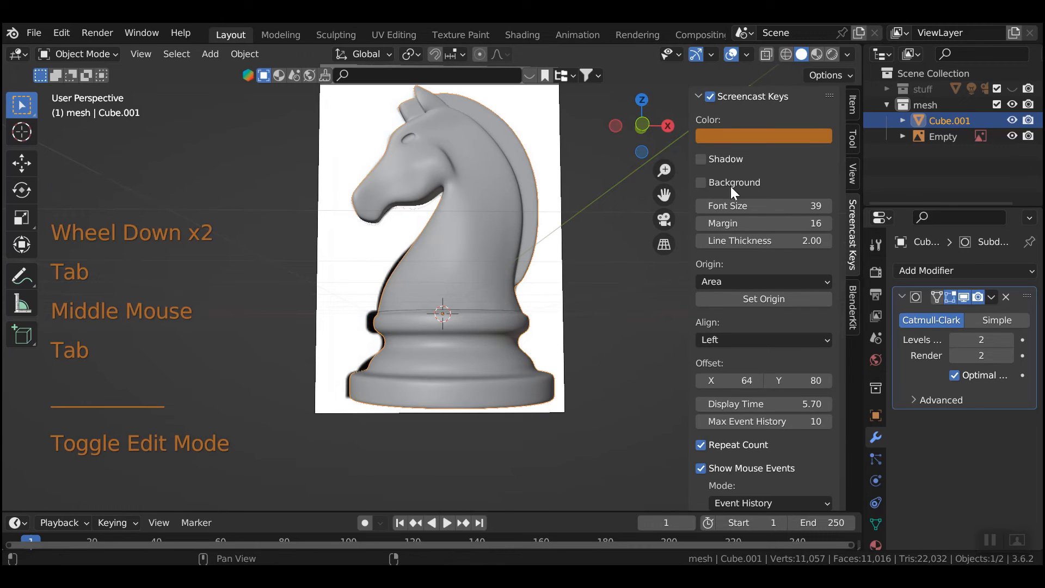
{"action": "left_click", "coordinate": [747, 53]}
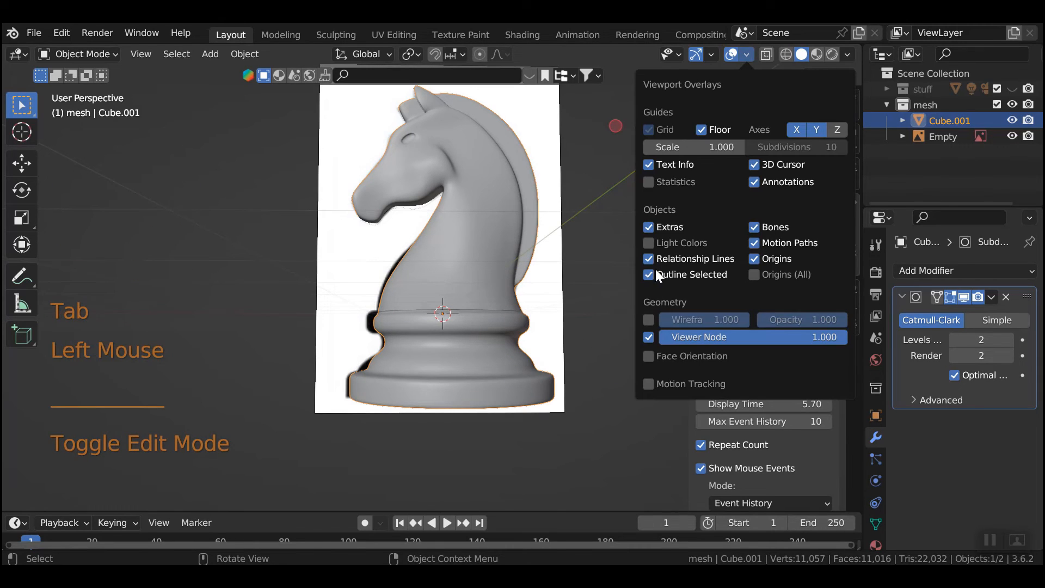
{"action": "left_click", "coordinate": [652, 355]}
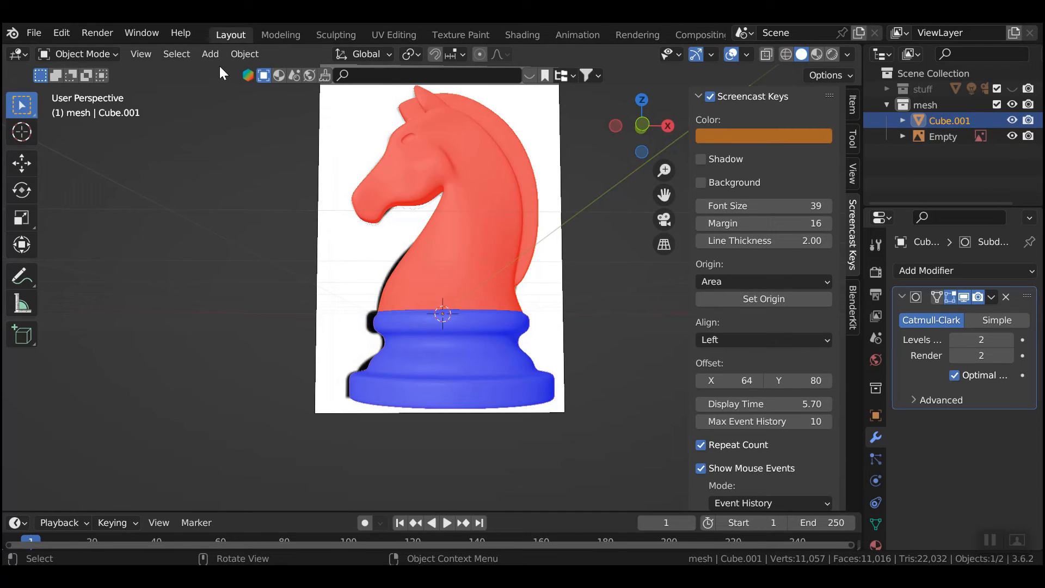
Step: Select all of the knight's geometry, recalculate its normals to face outside, and return to Object Mode
{"action": "key", "text": "Tab"}
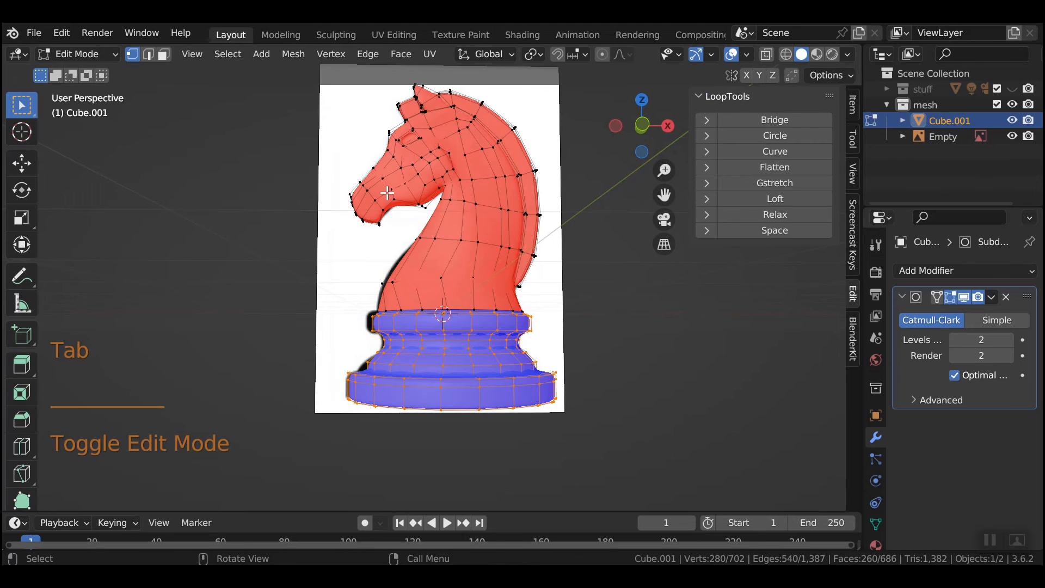
{"action": "key", "text": "a"}
{"action": "left_click", "coordinate": [293, 54]}
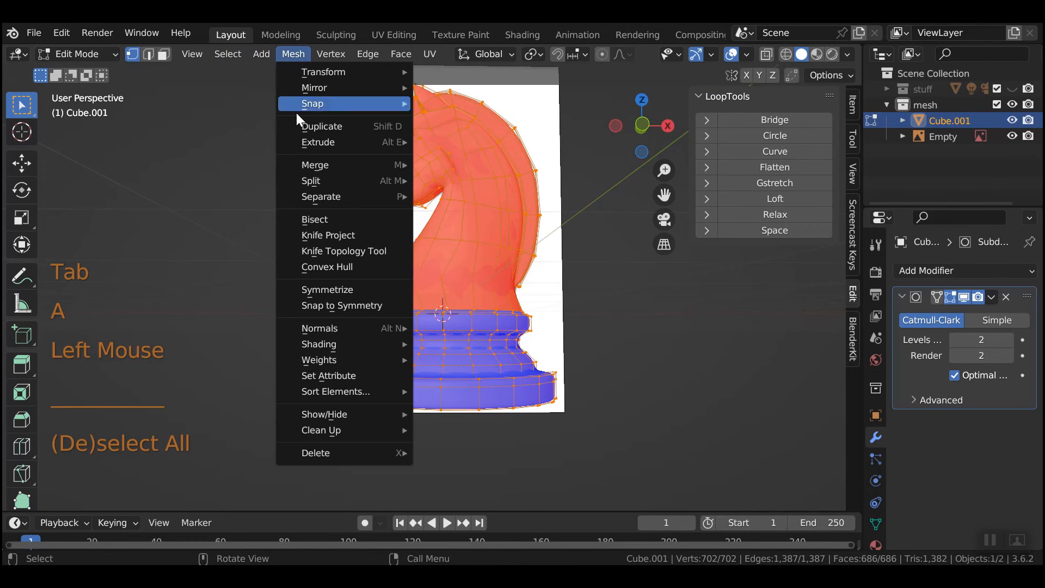
{"action": "mouse_move", "coordinate": [331, 328]}
{"action": "left_click", "coordinate": [501, 103]}
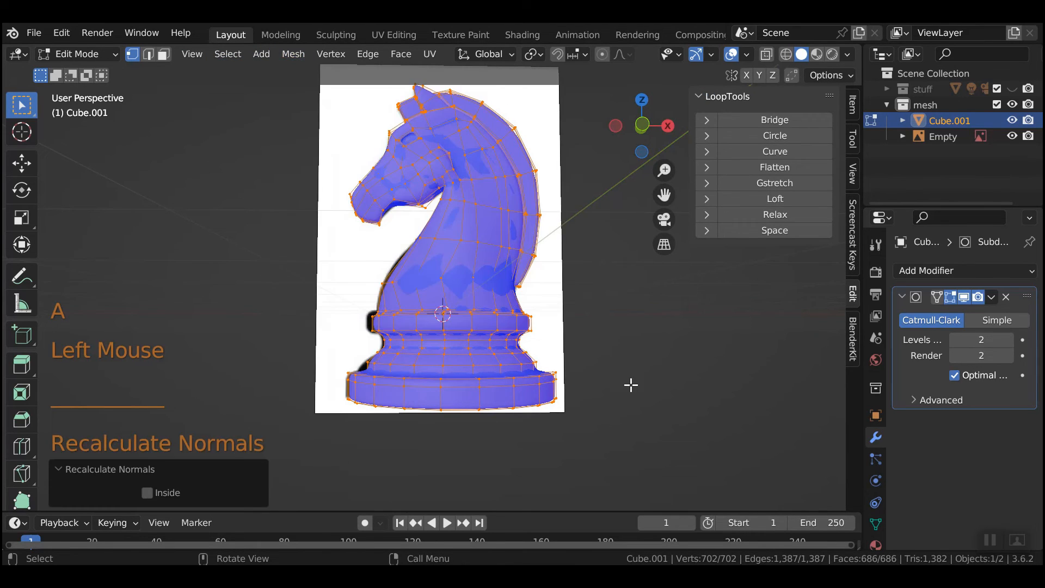
{"action": "key", "text": "Tab"}
{"action": "scroll", "coordinate": [634, 396], "scroll_direction": "down", "scroll_amount": 3}
{"action": "mouse_move", "coordinate": [626, 369]}
{"action": "middle_mouse_down"}
{"action": "mouse_move", "coordinate": [630, 385]}
{"action": "mouse_move", "coordinate": [640, 359]}
{"action": "middle_mouse_up"}
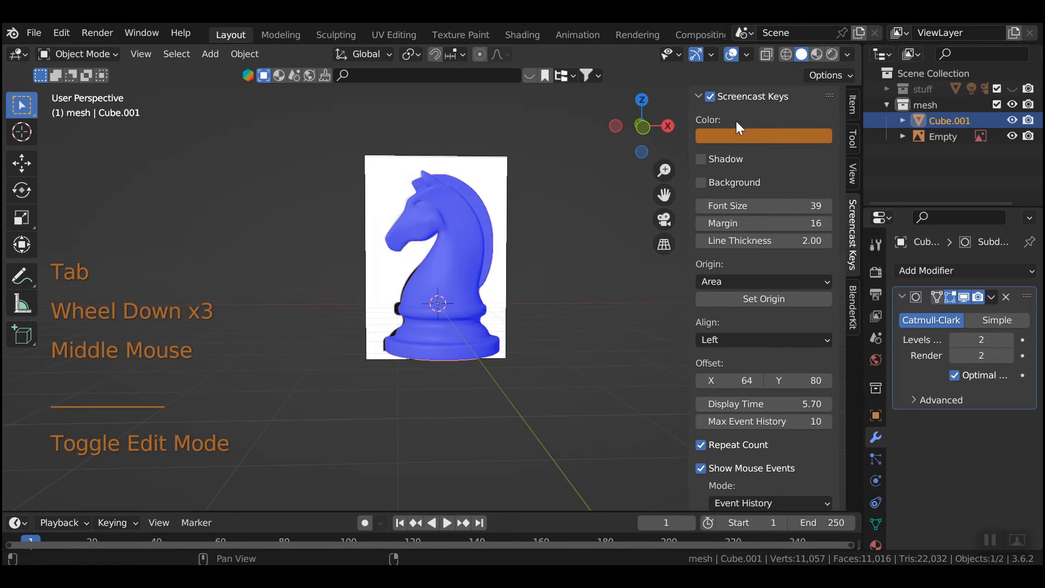
Step: Switch the viewport to rendered shading and turn off the Face Orientation overlay
{"action": "left_click", "coordinate": [831, 53]}
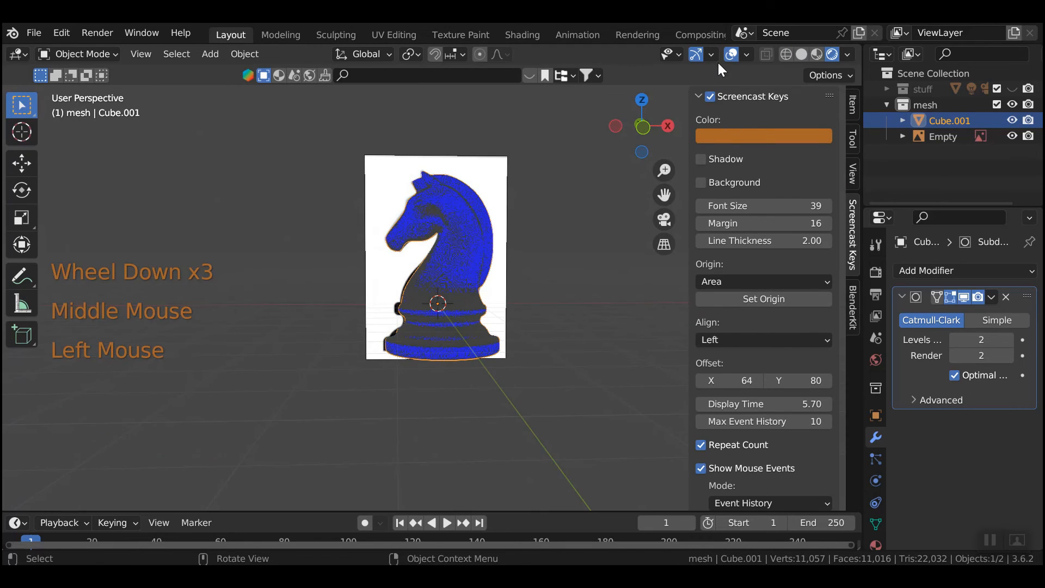
{"action": "left_click", "coordinate": [746, 54]}
{"action": "left_click", "coordinate": [649, 354]}
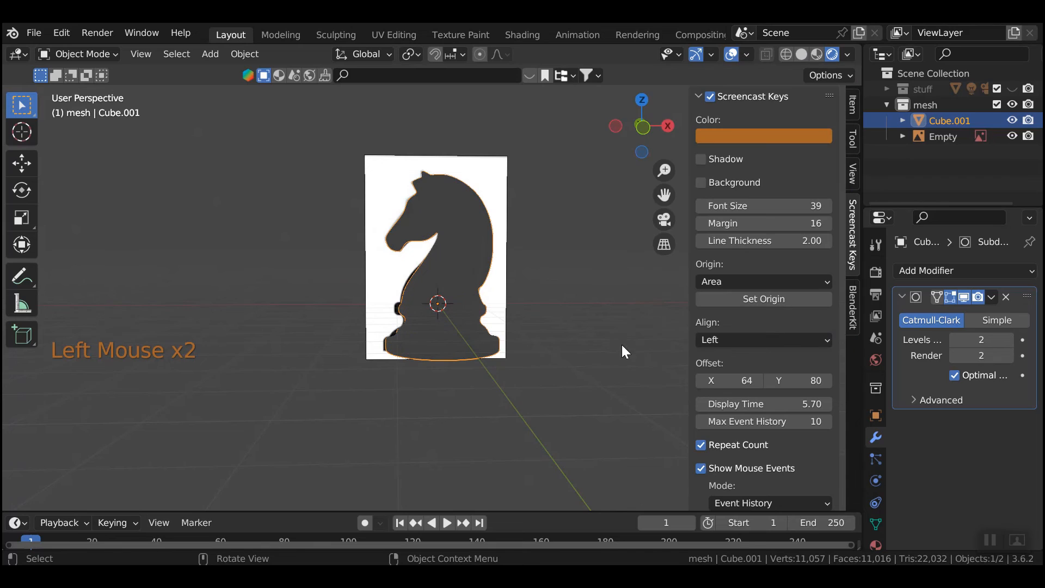
{"action": "scroll", "coordinate": [613, 361], "scroll_direction": "down", "scroll_amount": 4}
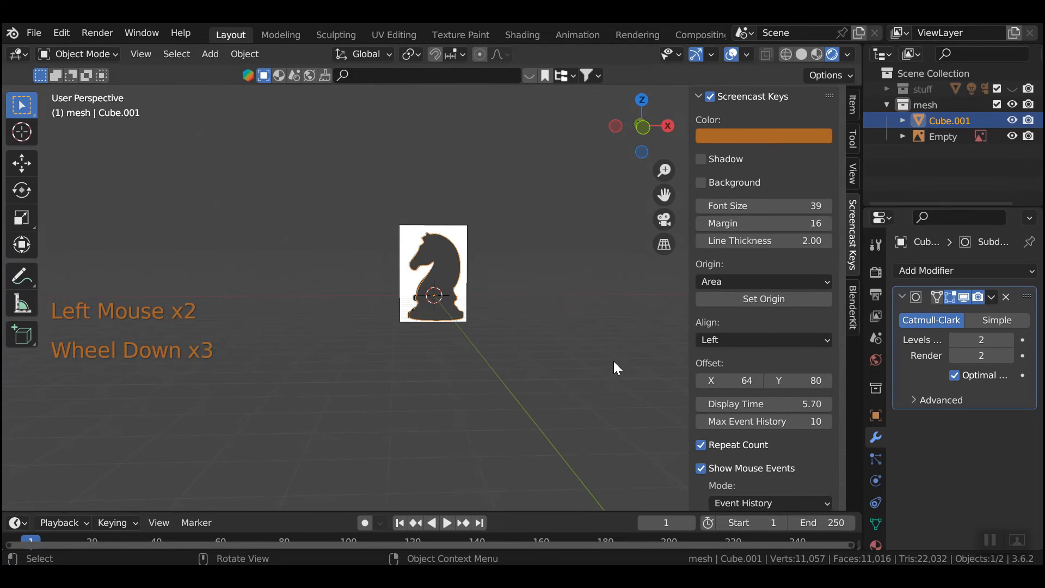
Step: Unhide the stuff collection and change its light to a Sun with a strength of 1
{"action": "left_click", "coordinate": [557, 304]}
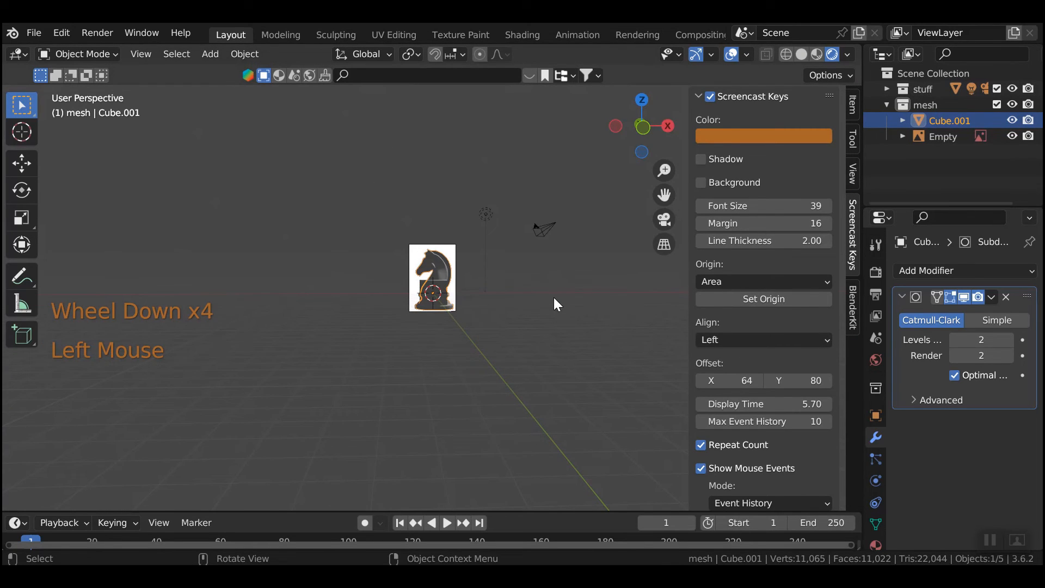
{"action": "left_click", "coordinate": [487, 214]}
{"action": "left_click", "coordinate": [947, 341]}
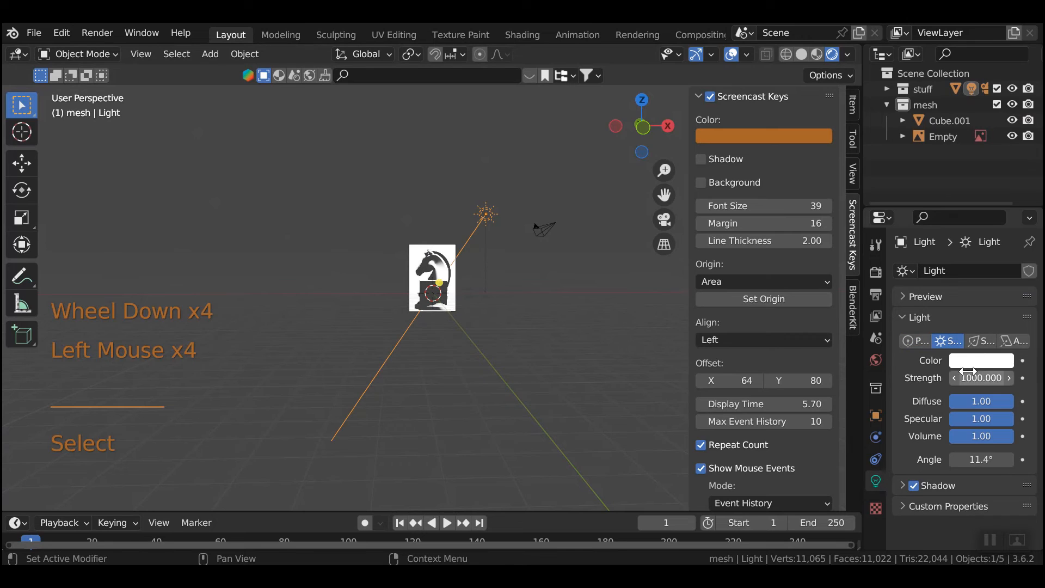
{"action": "left_click", "coordinate": [971, 377]}
{"action": "type", "text": "1"}
{"action": "key", "text": "Return"}
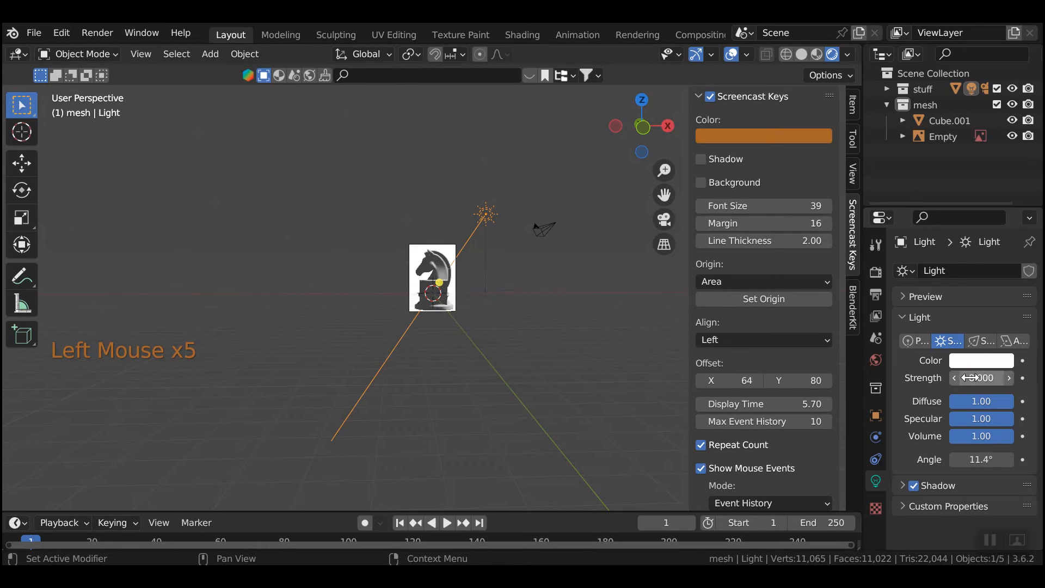
{"action": "left_click_drag", "start_coordinate": [971, 378], "coordinate": [974, 378]}
{"action": "left_click", "coordinate": [592, 451]}
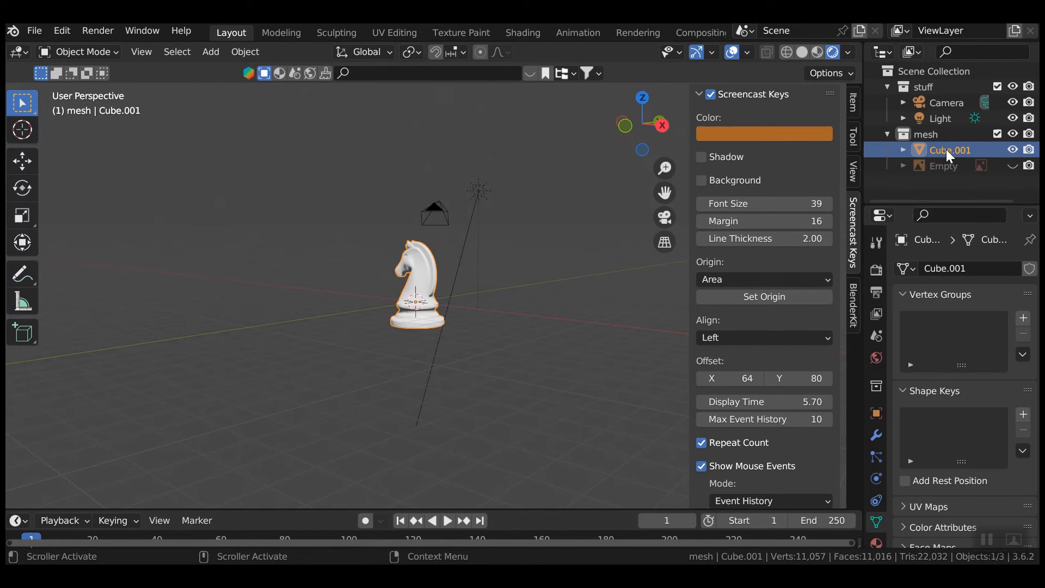
Step: Rename the chess piece's mesh object to "knight" and delete the Empty reference image from the mesh collection
{"action": "double_click", "coordinate": [944, 148]}
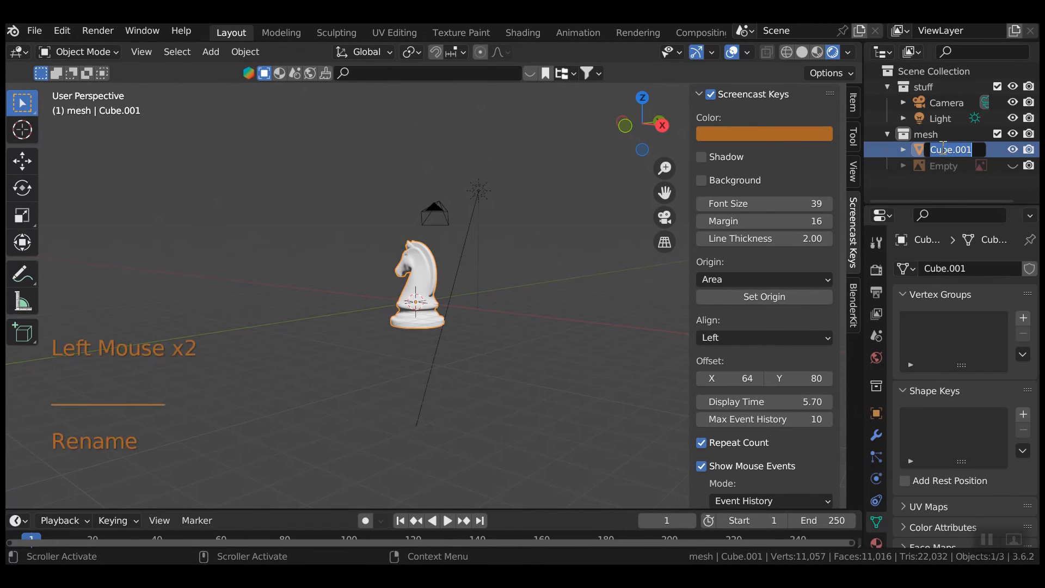
{"action": "type", "text": "knight"}
{"action": "key", "text": "Return"}
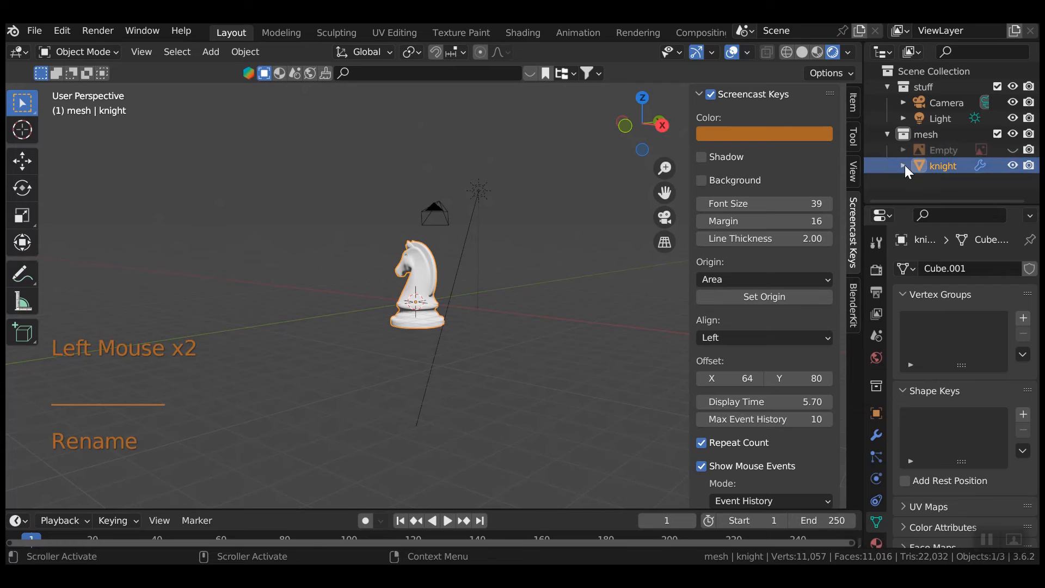
{"action": "left_click", "coordinate": [946, 154]}
{"action": "key", "text": "Delete"}
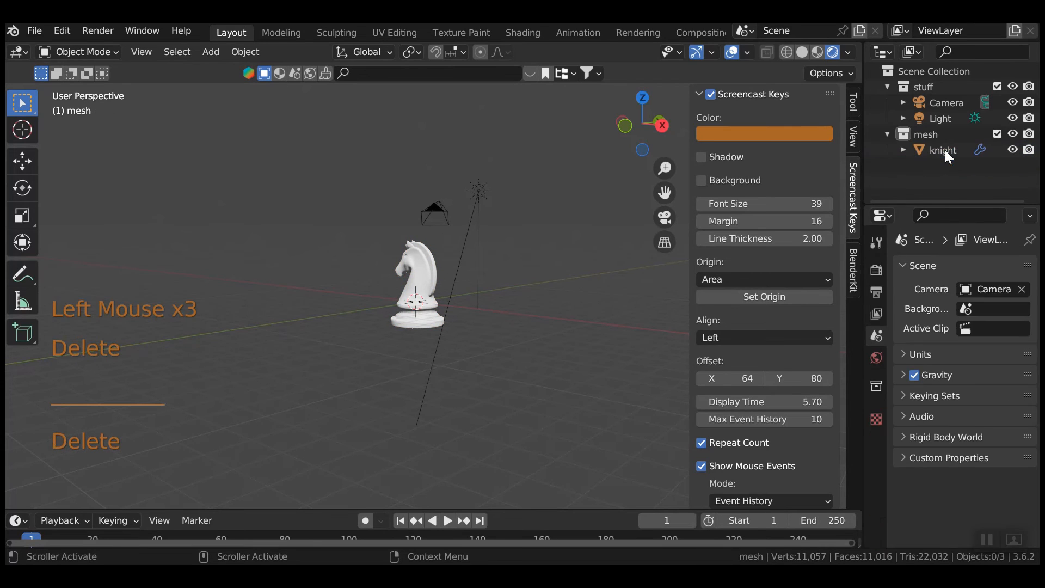
Step: Add a plane at the scene origin and scale it by 44 as a floor for the knight
{"action": "left_click", "coordinate": [407, 287]}
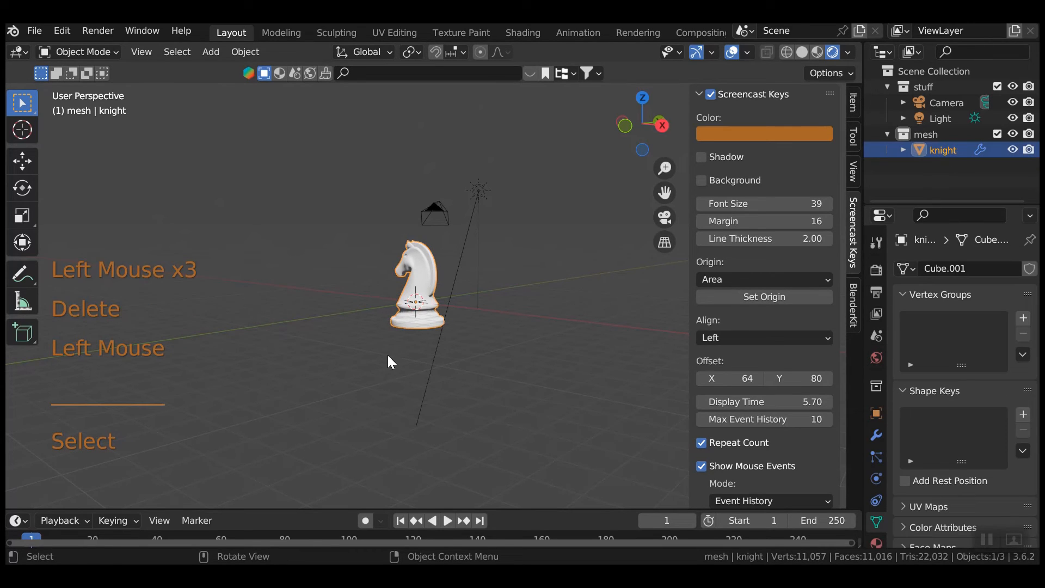
{"action": "left_click", "coordinate": [211, 51]}
{"action": "mouse_move", "coordinate": [244, 68]}
{"action": "left_click", "coordinate": [361, 86]}
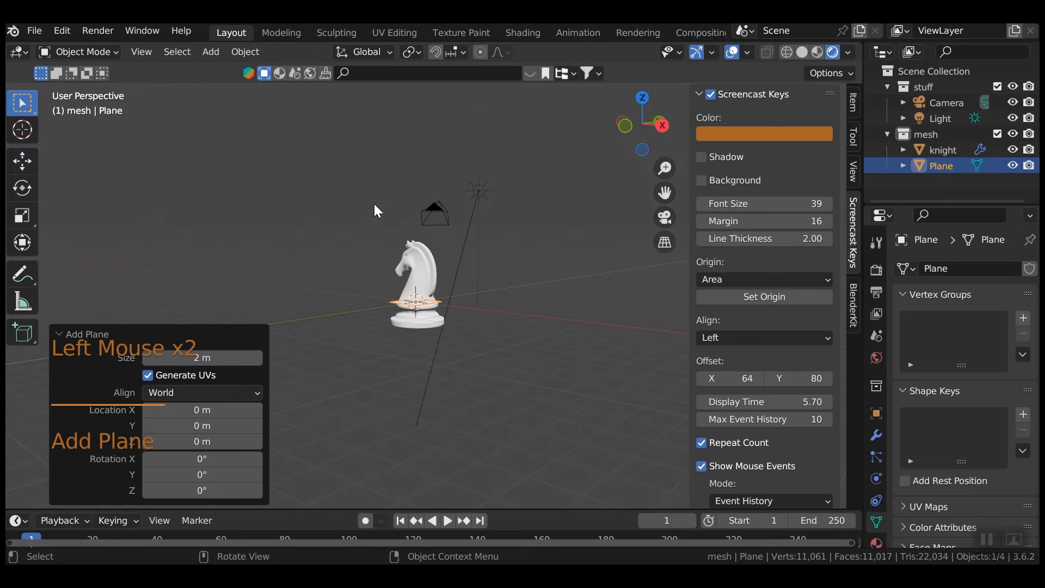
{"action": "key", "text": "s"}
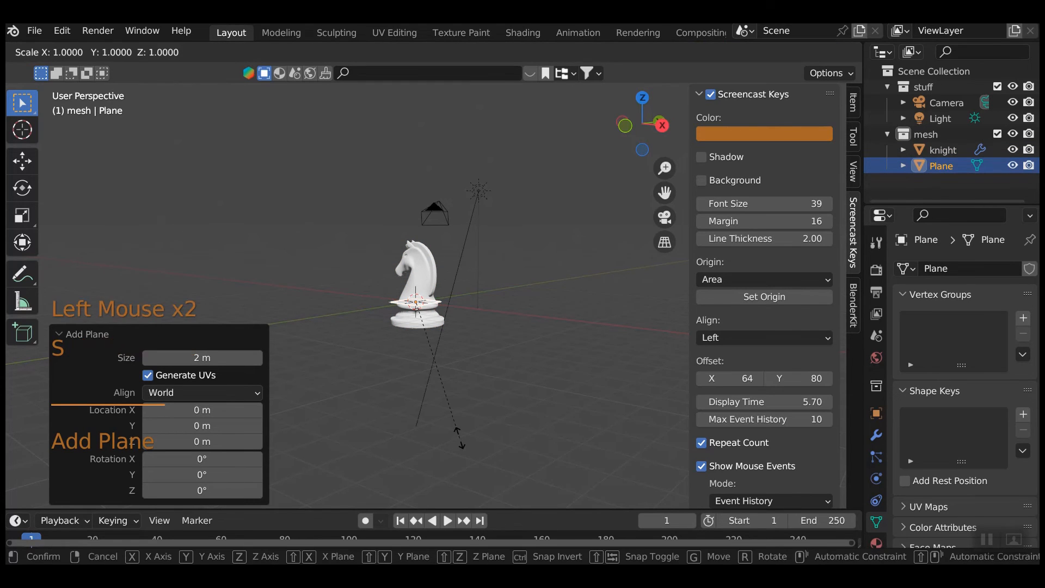
{"action": "key", "text": "4"}
{"action": "key", "text": "4"}
{"action": "left_click", "coordinate": [442, 257]}
Step: Raise the knight about 1.15 m along Z so its base rests on the plane
{"action": "left_click", "coordinate": [439, 312]}
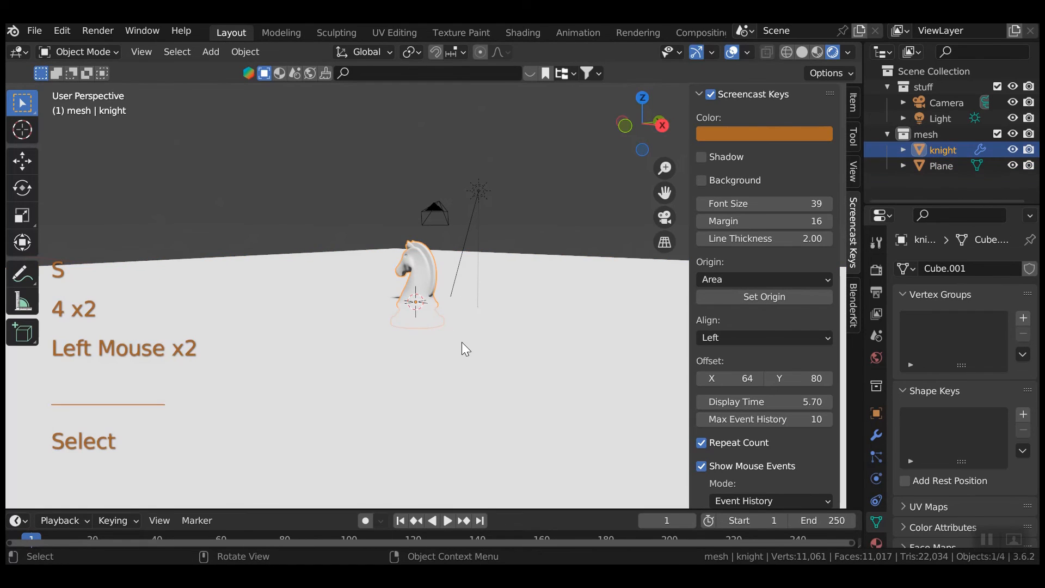
{"action": "key", "text": "g"}
{"action": "key", "text": "z"}
{"action": "left_click", "coordinate": [461, 318]}
{"action": "scroll", "coordinate": [489, 344], "scroll_direction": "down", "scroll_amount": 2}
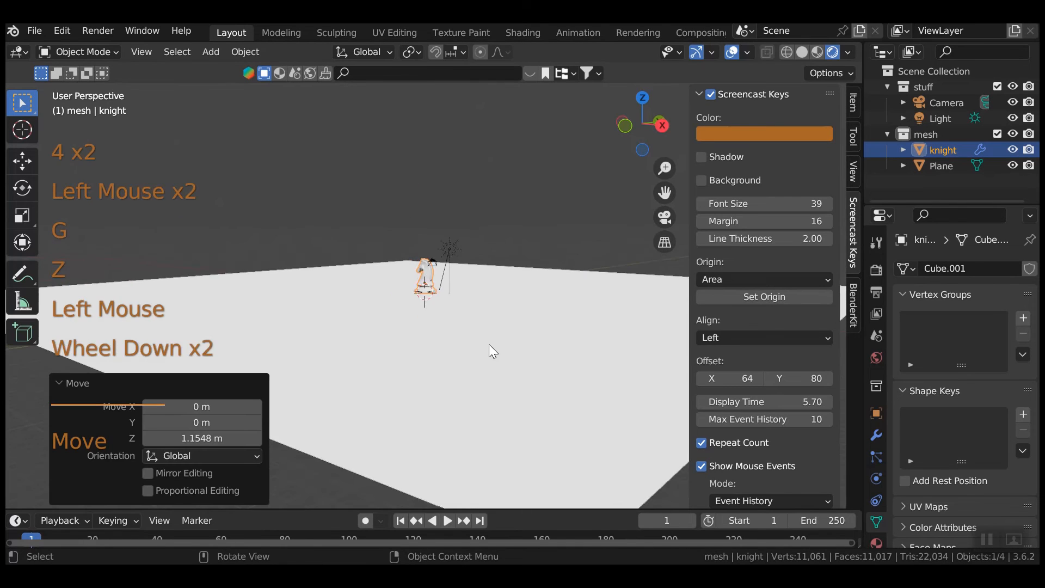
Step: Extrude the plane's edge on the positive Y side about 71.4 m up along Z to form a backdrop wall
{"action": "scroll", "coordinate": [488, 344], "scroll_direction": "down", "scroll_amount": 2}
{"action": "middle_click_drag", "start_coordinate": [489, 344], "coordinate": [537, 378]}
{"action": "scroll", "coordinate": [544, 325], "scroll_direction": "down", "scroll_amount": 3}
{"action": "left_click", "coordinate": [554, 319]}
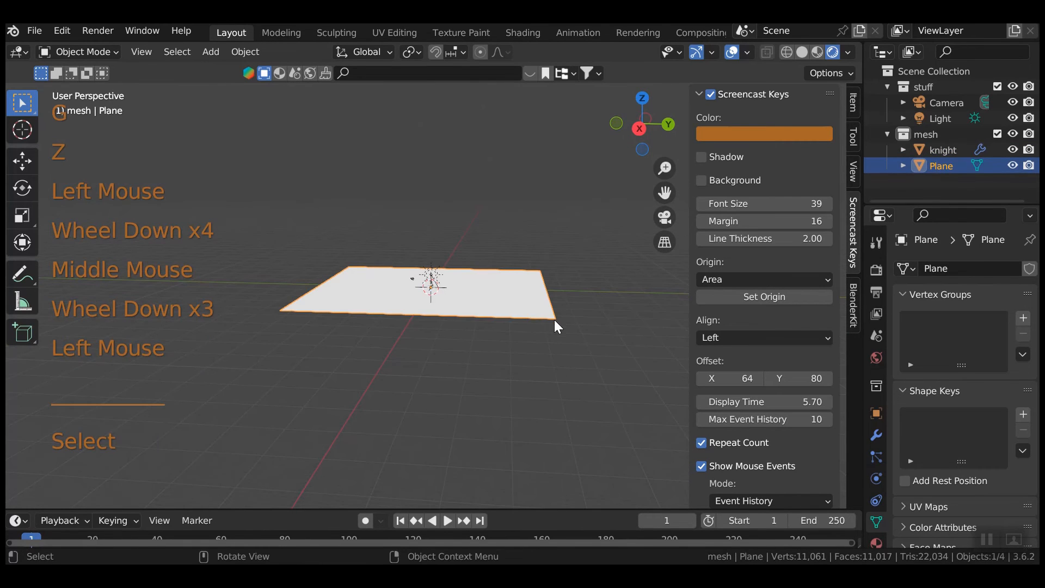
{"action": "key", "text": "Tab"}
{"action": "left_click", "coordinate": [555, 319]}
{"action": "left_click", "coordinate": [541, 271], "text": "shift"}
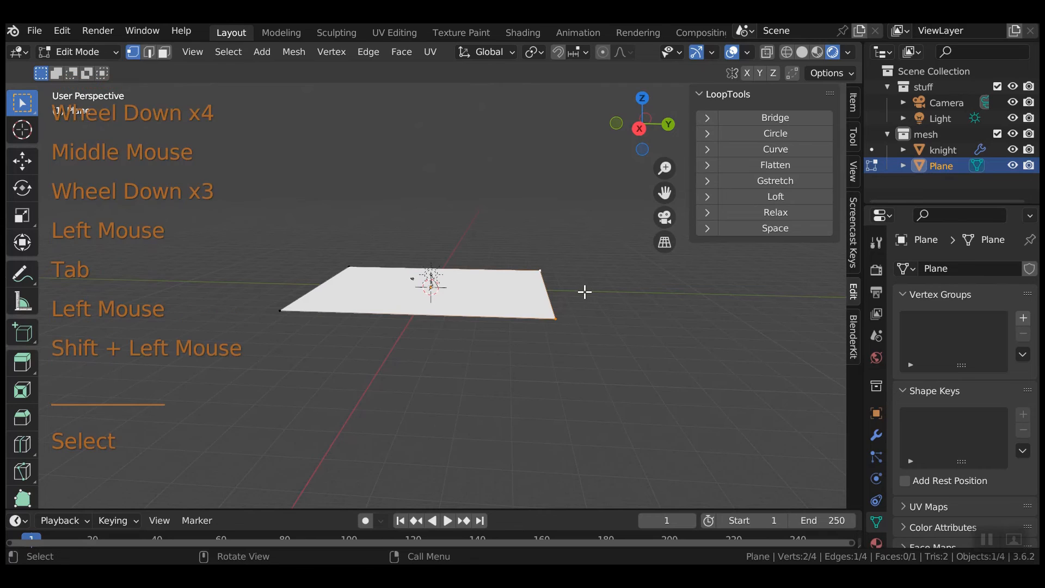
{"action": "key", "text": "e"}
{"action": "key", "text": "z"}
{"action": "left_click", "coordinate": [582, 180]}
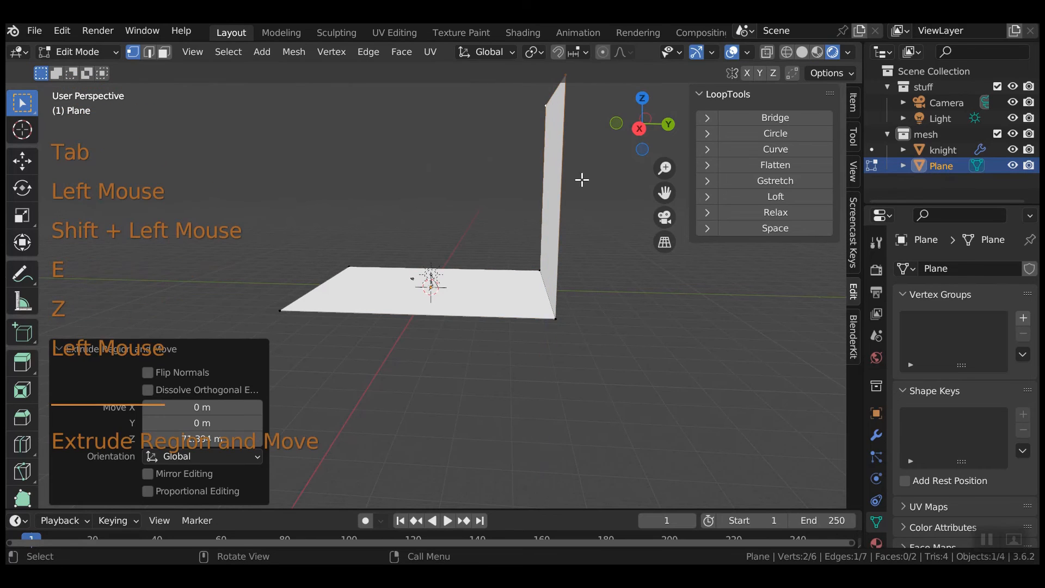
Step: Bevel the edge between floor and wall into a wide multi-segment curve and shade the backdrop smooth
{"action": "left_click", "coordinate": [554, 319], "text": "shift"}
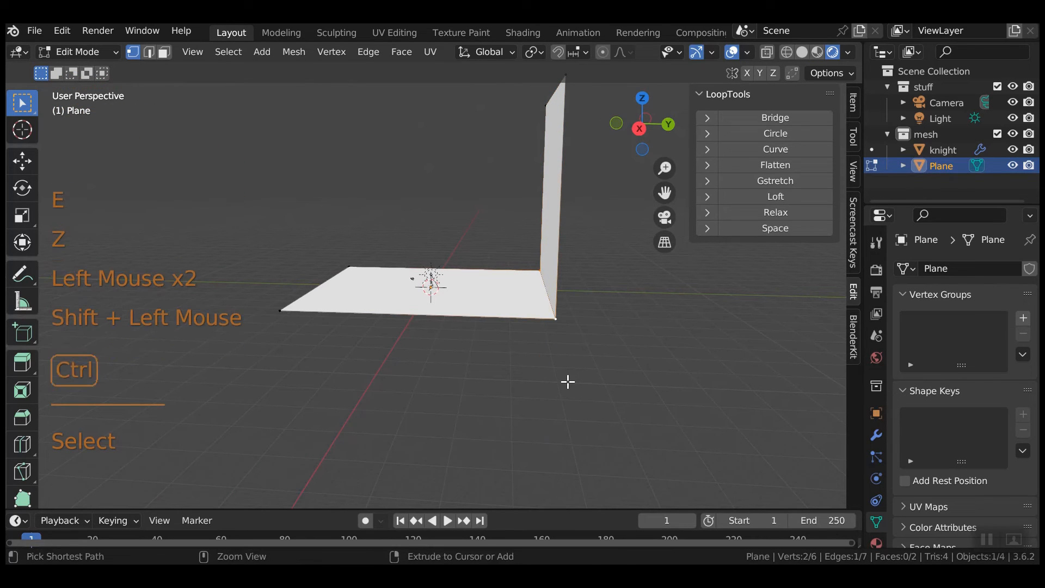
{"action": "key", "text": "ctrl+b"}
{"action": "scroll", "coordinate": [462, 412], "scroll_direction": "up", "scroll_amount": 7}
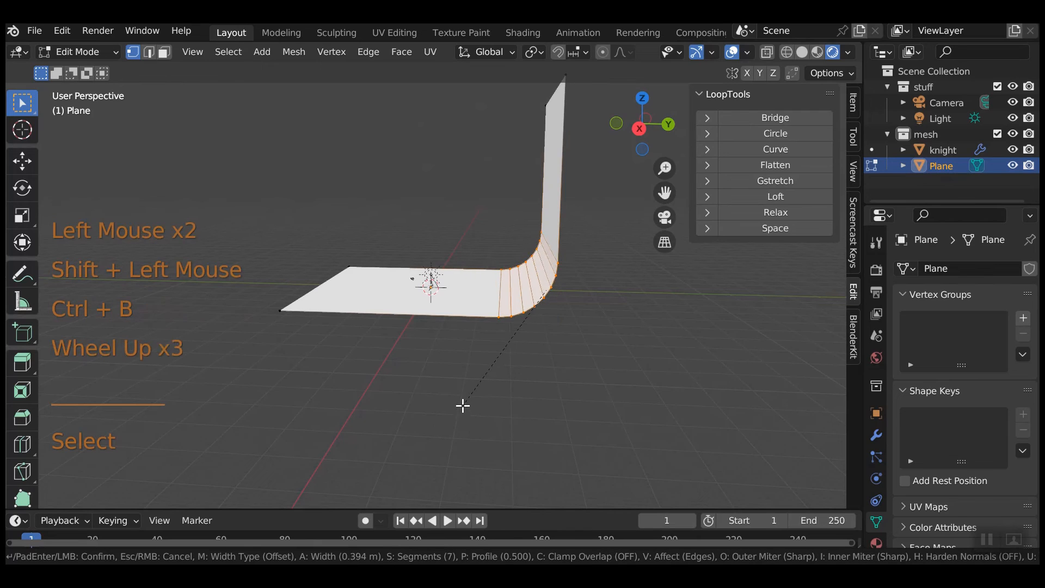
{"action": "left_click", "coordinate": [462, 405]}
{"action": "left_click", "coordinate": [480, 296]}
{"action": "key", "text": "Tab"}
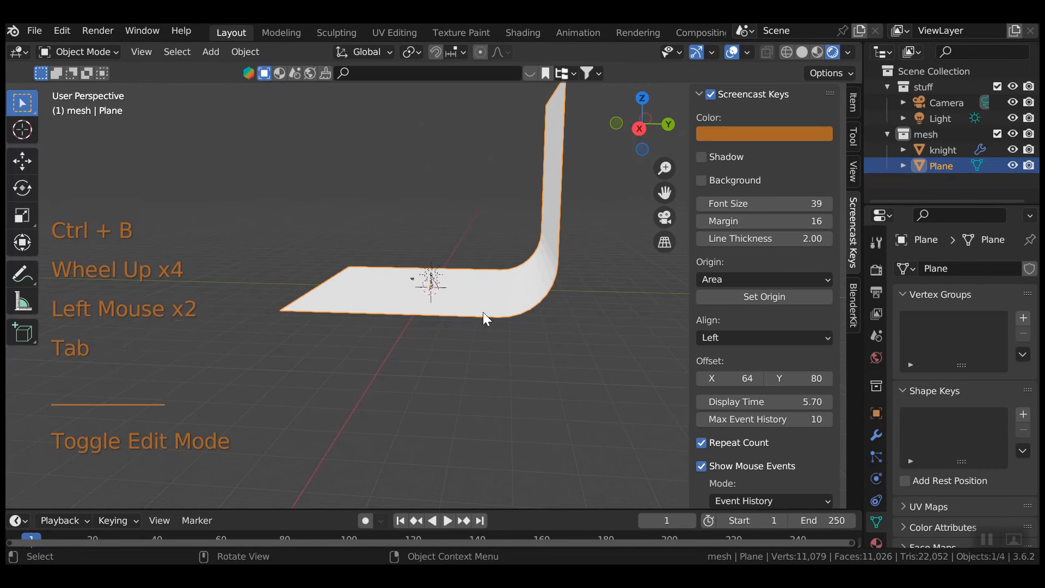
{"action": "right_click", "coordinate": [478, 305]}
{"action": "left_click", "coordinate": [463, 235]}
Step: Reset the camera's location to 0 m and its rotation to 0° on all axes
{"action": "middle_click_drag", "start_coordinate": [462, 265], "coordinate": [489, 371]}
{"action": "scroll", "coordinate": [489, 371], "scroll_direction": "up", "scroll_amount": 3}
{"action": "left_click", "coordinate": [475, 272]}
{"action": "middle_click_drag", "start_coordinate": [575, 360], "coordinate": [762, 238]}
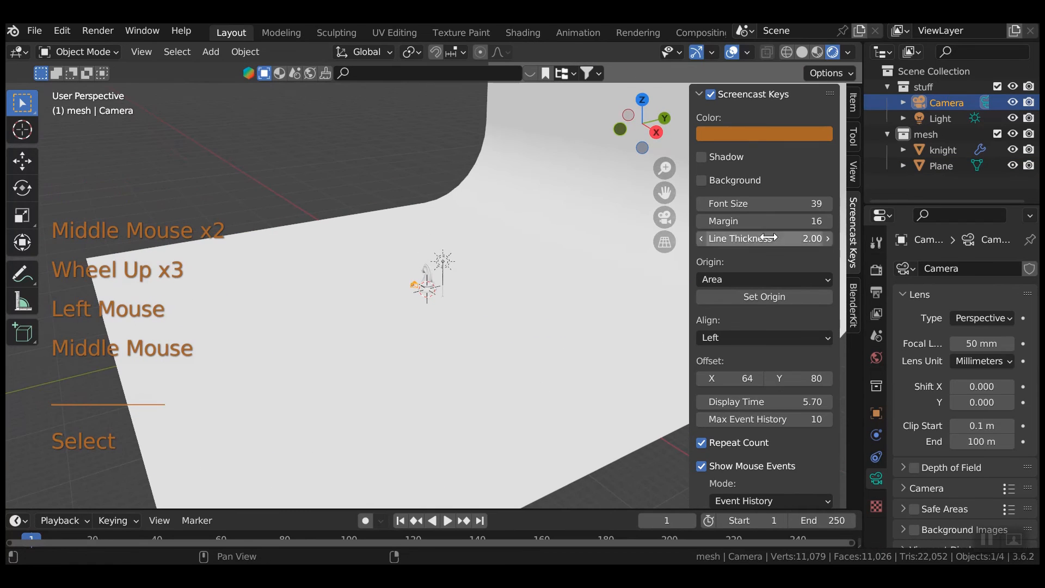
{"action": "left_click", "coordinate": [853, 102]}
{"action": "left_click", "coordinate": [783, 133]}
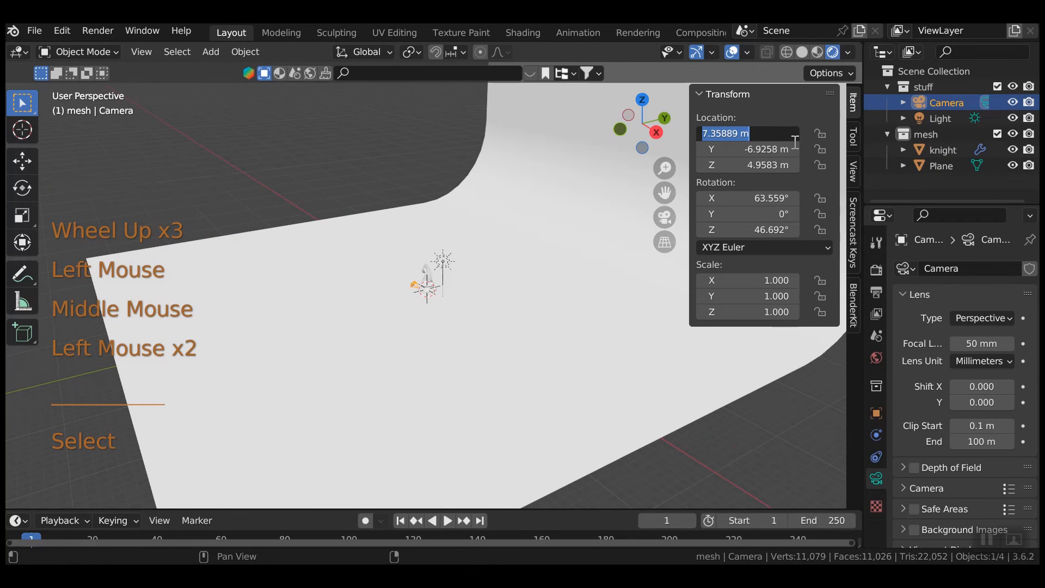
{"action": "key", "text": "0"}
{"action": "key", "text": "Tab"}
{"action": "key", "text": "0"}
{"action": "key", "text": "Tab"}
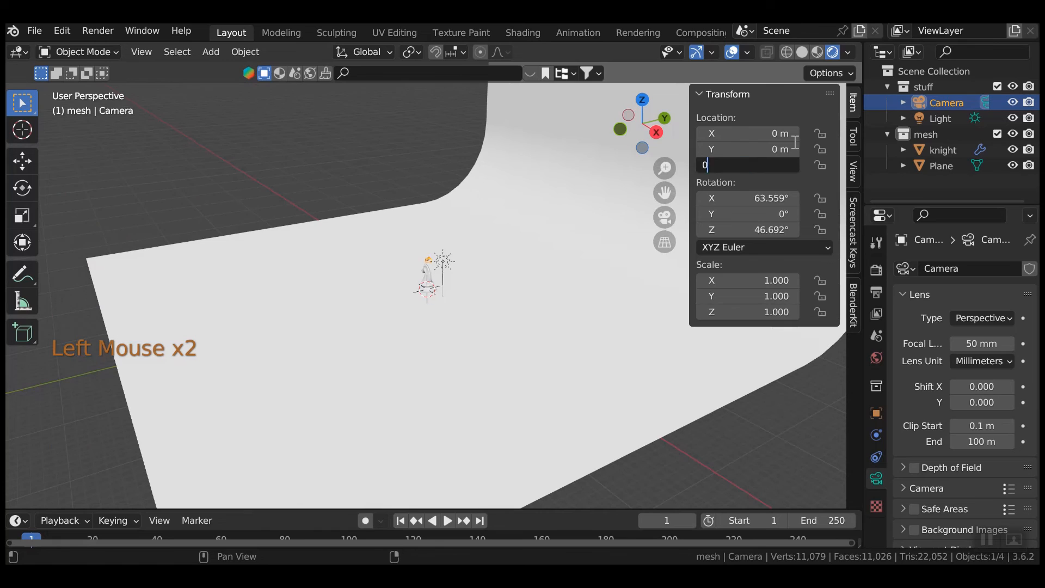
{"action": "key", "text": "0"}
{"action": "key", "text": "Tab"}
{"action": "key", "text": "0"}
{"action": "key", "text": "Tab"}
{"action": "key", "text": "0"}
{"action": "key", "text": "Tab"}
{"action": "type", "text": "0"}
{"action": "key", "text": "Return"}
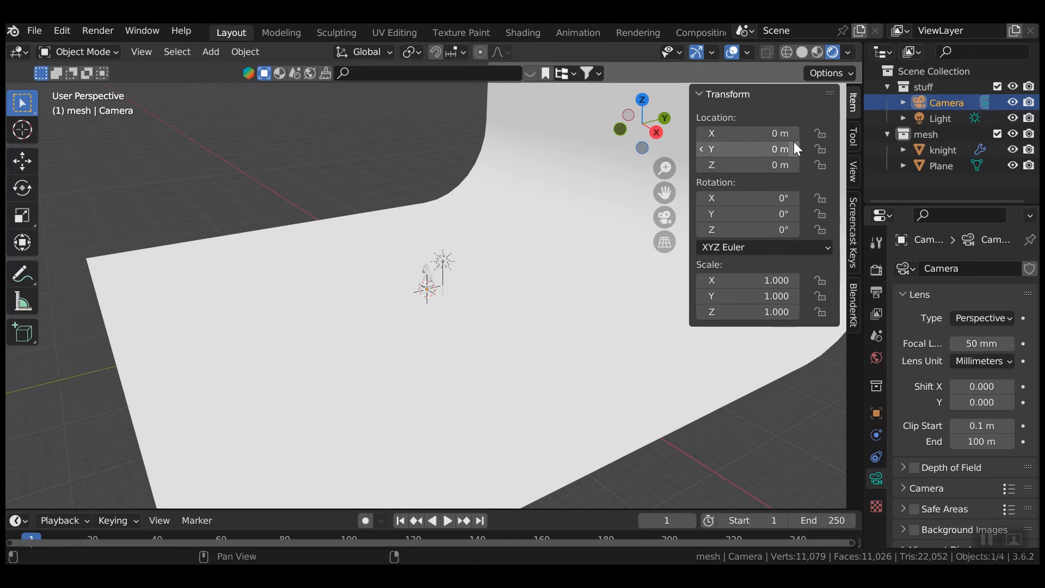
Step: Move the camera about 1.71 m up along Z and about -17.6 m along Y
{"action": "middle_click_drag", "start_coordinate": [467, 339], "coordinate": [441, 305]}
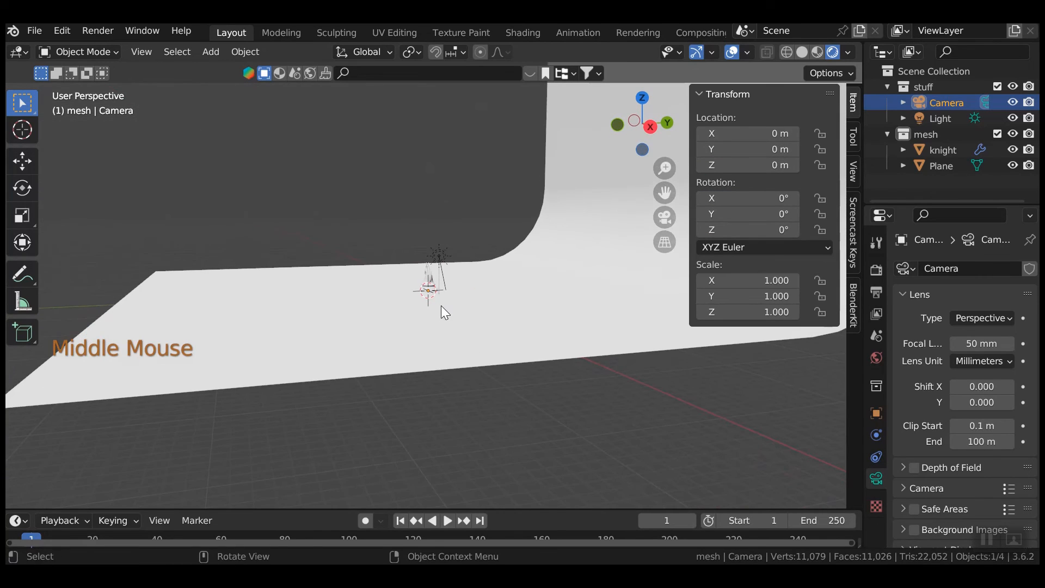
{"action": "key", "text": "g"}
{"action": "key", "text": "z"}
{"action": "left_click", "coordinate": [435, 284]}
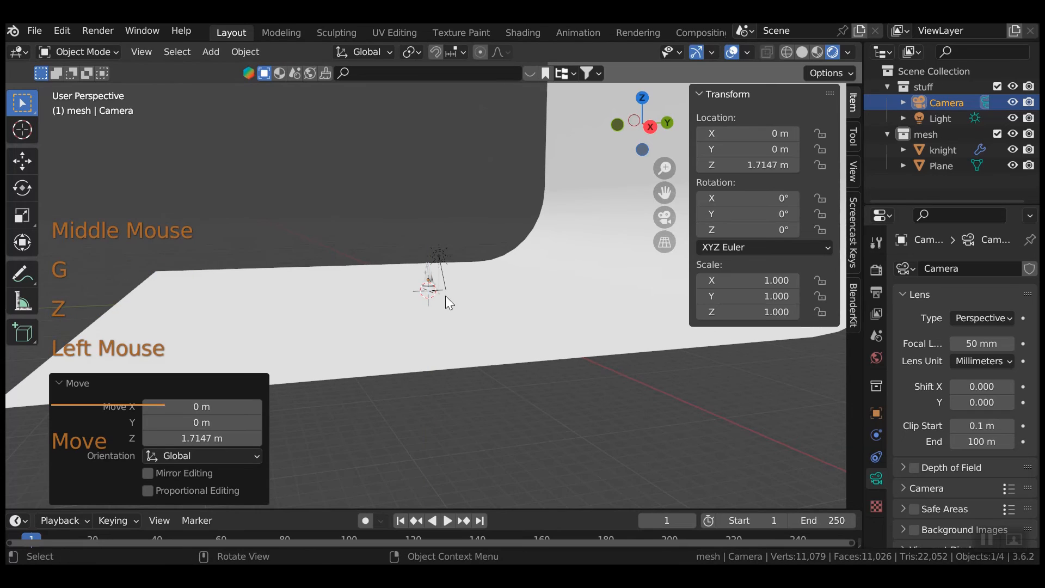
{"action": "key", "text": "g"}
{"action": "key", "text": "y"}
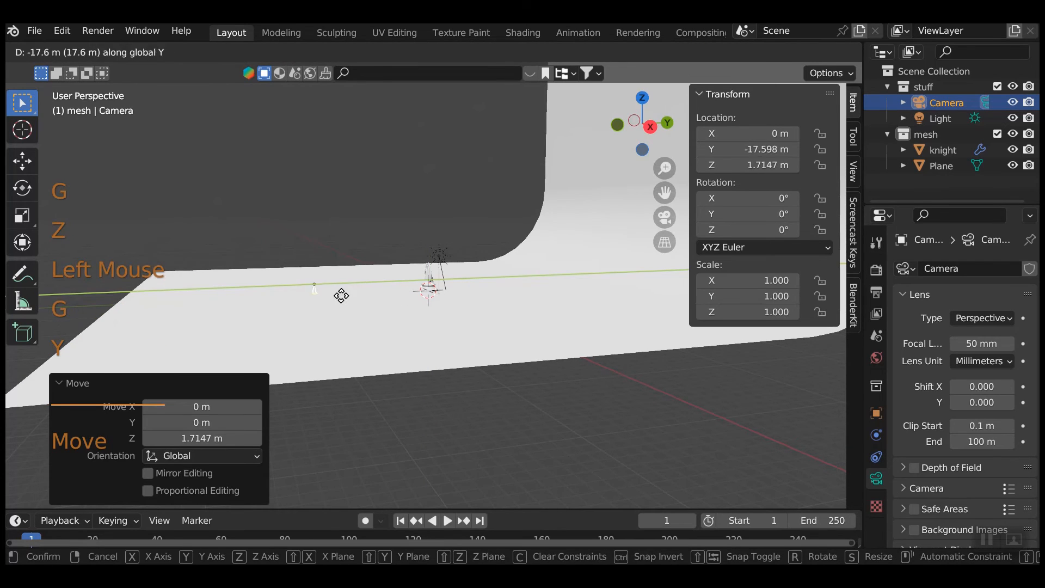
{"action": "left_click", "coordinate": [342, 296]}
Step: Rotate the camera about 83.9° around X and reposition it in camera view to about X -1.94 m, Z 3.88 m, framing the whole knight
{"action": "key", "text": "r"}
{"action": "key", "text": "x"}
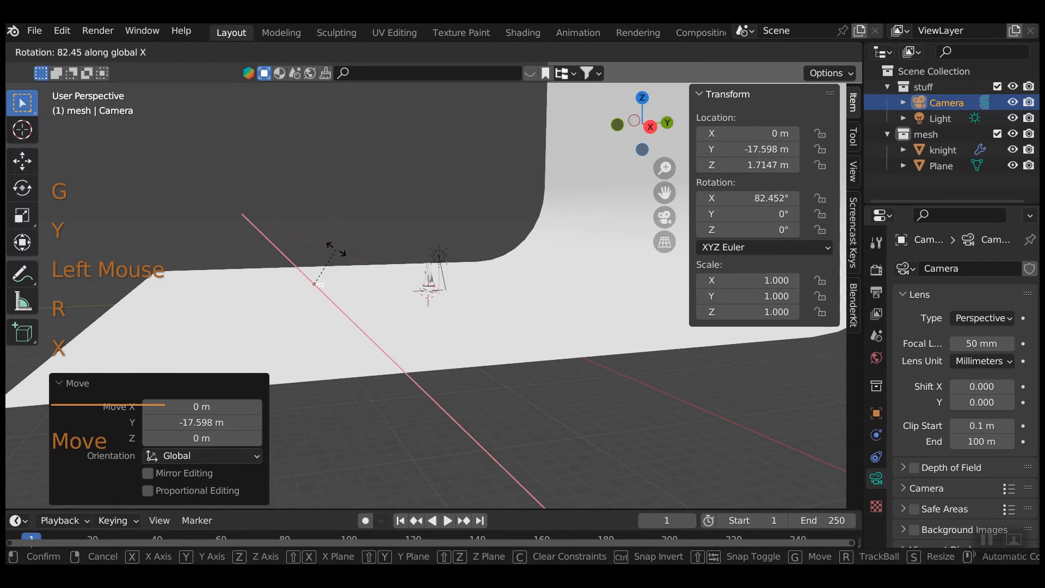
{"action": "left_click", "coordinate": [335, 246]}
{"action": "key", "text": "KP_0"}
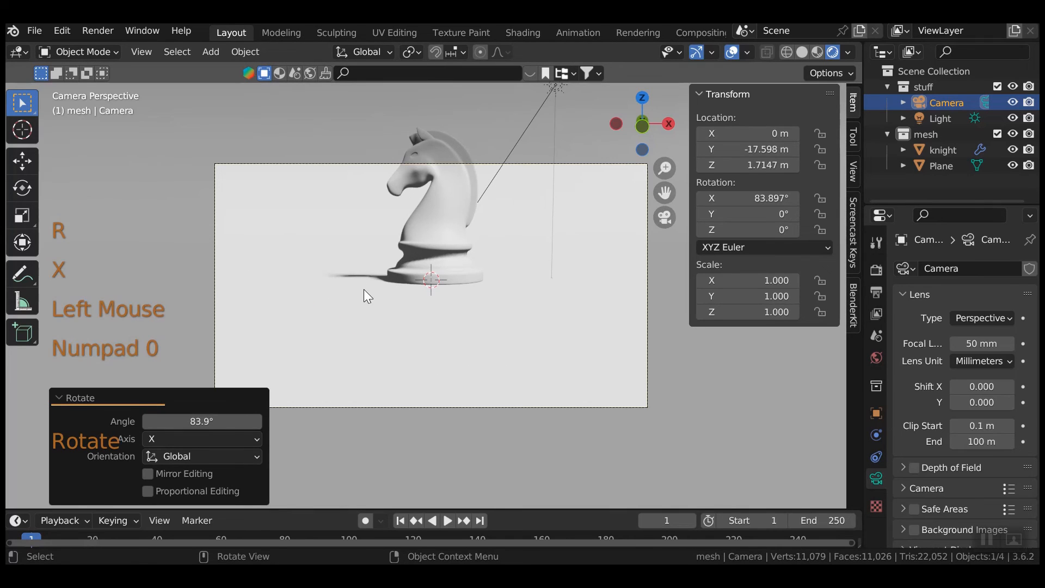
{"action": "key", "text": "g"}
{"action": "left_click", "coordinate": [517, 308]}
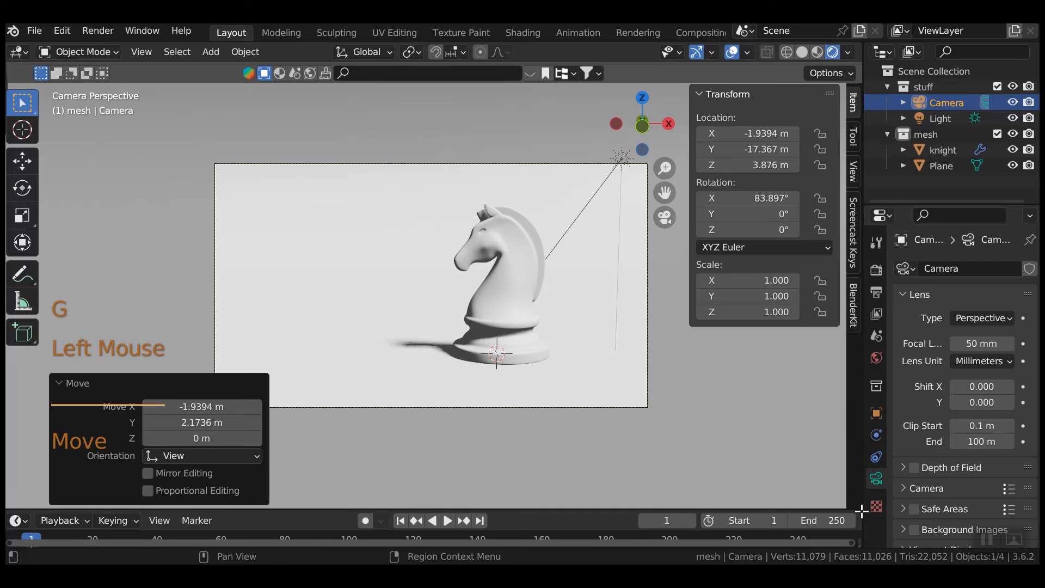
Step: Give the backdrop plane a new material and darken its base color to mid grey
{"action": "left_click", "coordinate": [656, 429]}
{"action": "left_click", "coordinate": [876, 543]}
{"action": "left_click", "coordinate": [979, 330]}
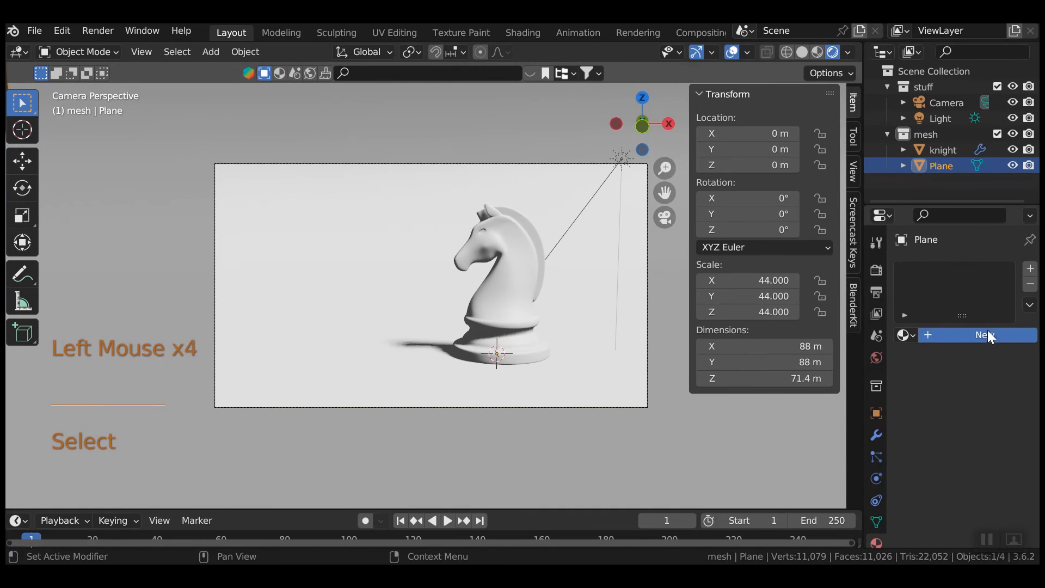
{"action": "left_click", "coordinate": [986, 498]}
{"action": "left_click_drag", "start_coordinate": [1005, 315], "coordinate": [1004, 340]}
Step: Give the knight a new material with a near-black blue base color
{"action": "left_click", "coordinate": [549, 343]}
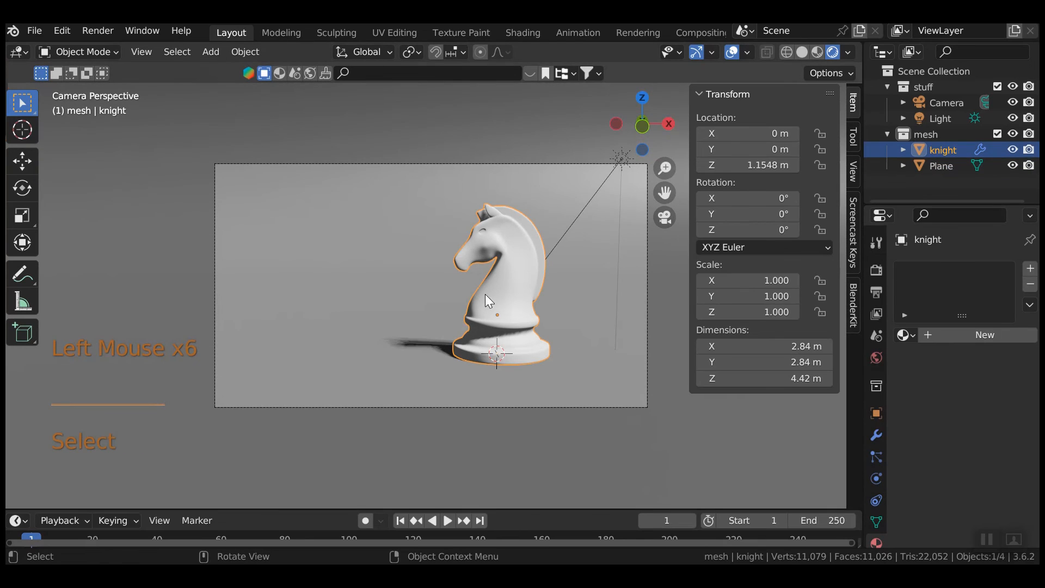
{"action": "left_click", "coordinate": [956, 336]}
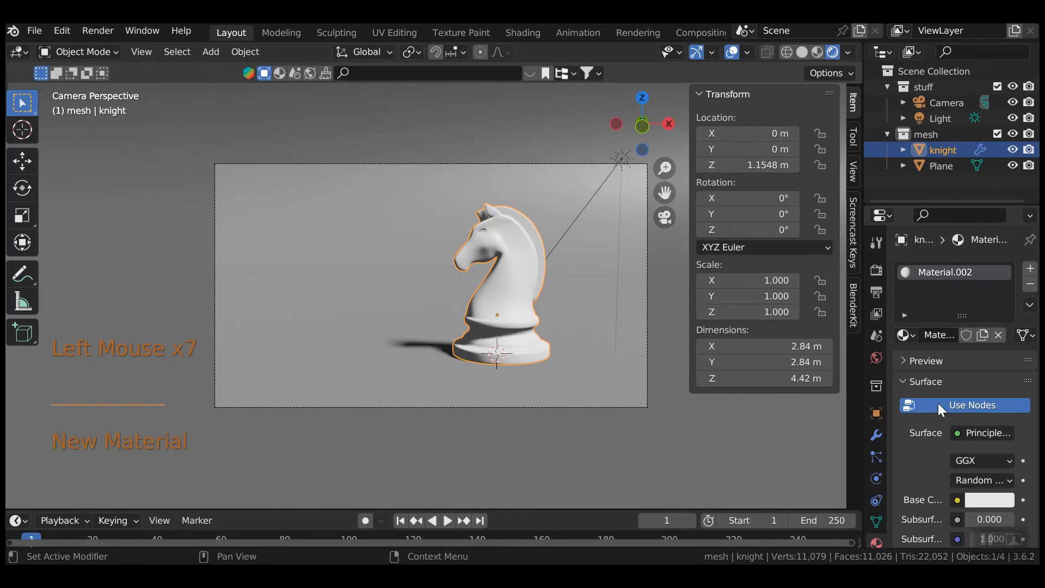
{"action": "left_click", "coordinate": [985, 499]}
{"action": "left_click", "coordinate": [976, 304]}
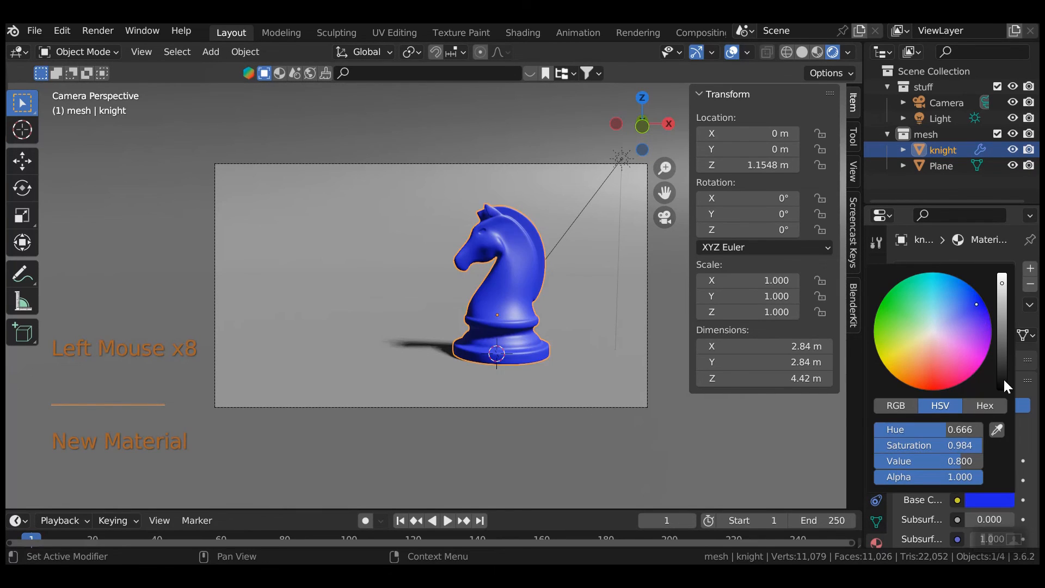
{"action": "left_click", "coordinate": [1003, 378]}
Step: Set the knight material's Metallic to 0.620, Specular to 0.696 and Roughness to 0.326
{"action": "scroll", "coordinate": [930, 393], "scroll_direction": "down", "scroll_amount": 4}
{"action": "scroll", "coordinate": [965, 410], "scroll_direction": "down", "scroll_amount": 2}
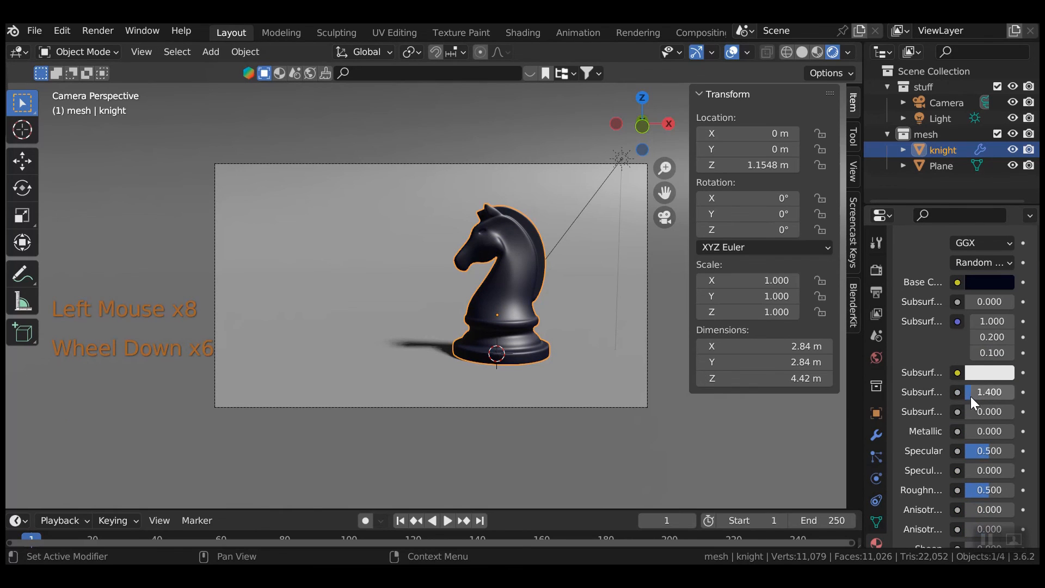
{"action": "scroll", "coordinate": [969, 393], "scroll_direction": "up", "scroll_amount": 3}
{"action": "scroll", "coordinate": [967, 390], "scroll_direction": "down", "scroll_amount": 4}
{"action": "mouse_move", "coordinate": [963, 389]}
{"action": "left_mouse_down"}
{"action": "mouse_move", "coordinate": [994, 389]}
{"action": "mouse_move", "coordinate": [988, 407]}
{"action": "left_mouse_up"}
{"action": "mouse_move", "coordinate": [989, 446]}
{"action": "left_mouse_down"}
{"action": "mouse_move", "coordinate": [958, 446]}
{"action": "mouse_move", "coordinate": [988, 446]}
{"action": "left_mouse_up"}
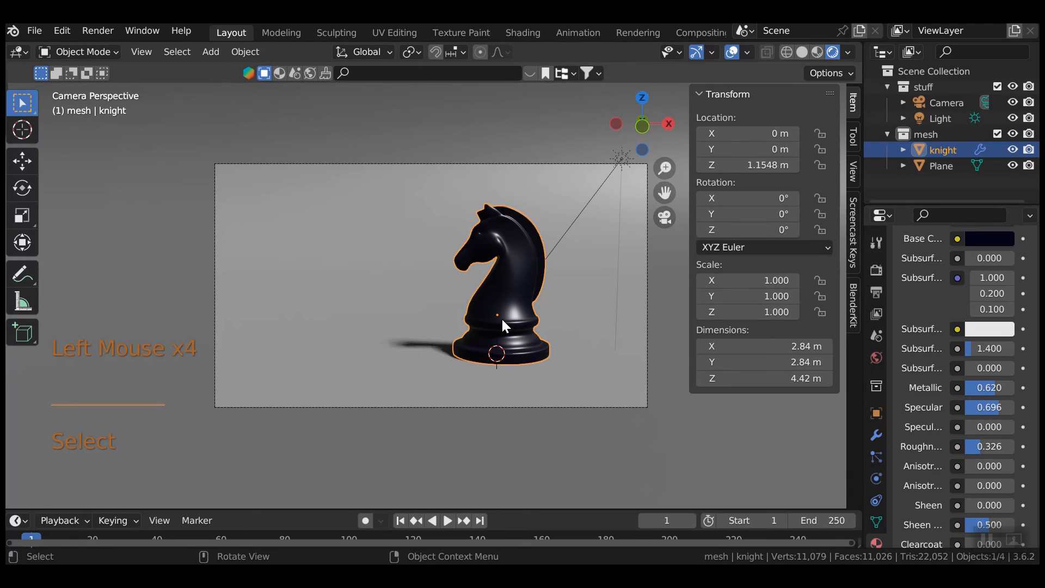
Step: Duplicate the knight about -4.75 m along X and rotate the copy 180° around Z to face the original
{"action": "key", "text": "shift+d"}
{"action": "key", "text": "x"}
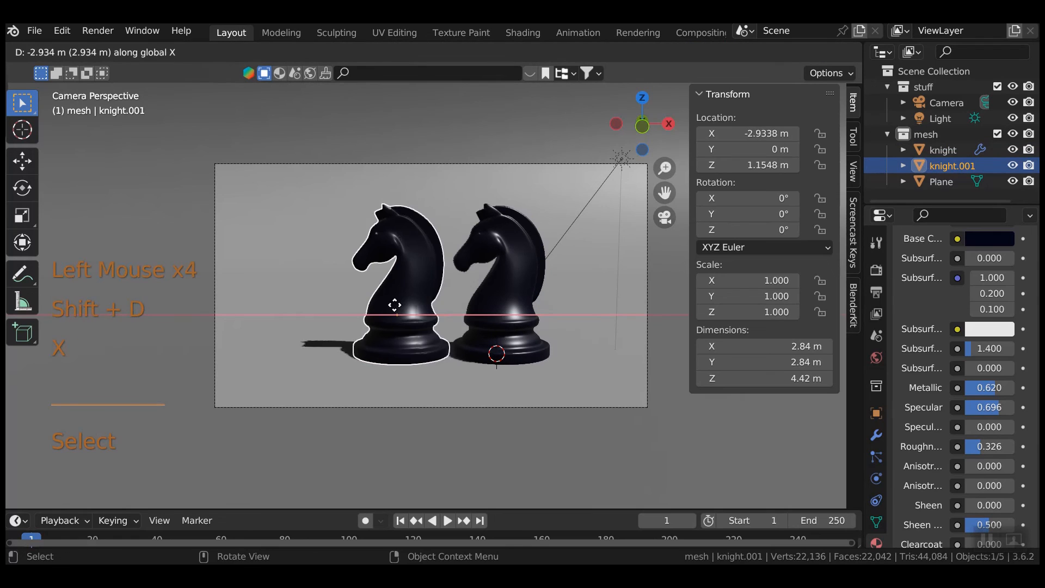
{"action": "left_click", "coordinate": [339, 302]}
{"action": "key", "text": "r"}
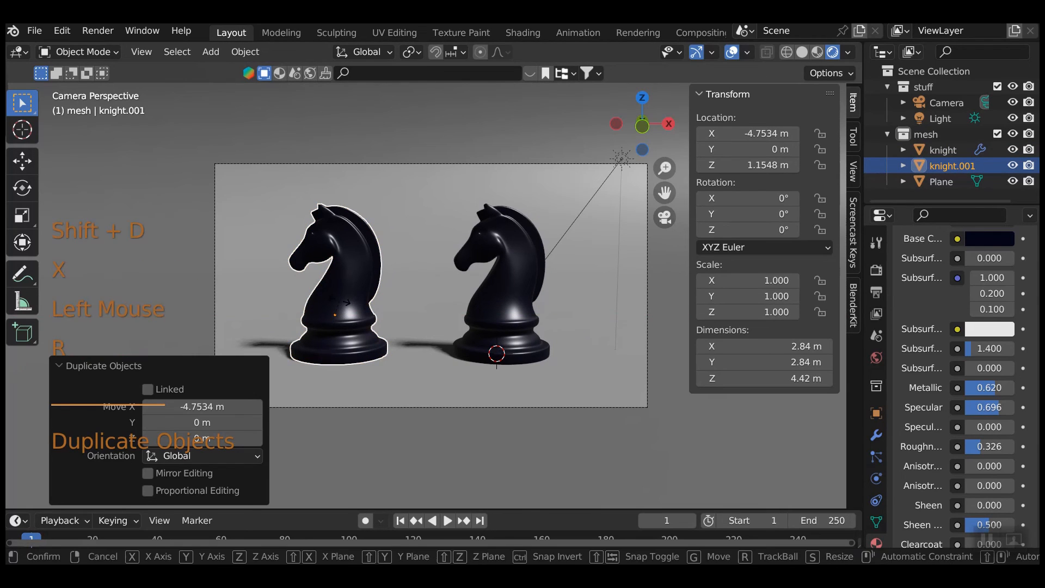
{"action": "key", "text": "z"}
{"action": "key", "text": "1"}
{"action": "key", "text": "8"}
{"action": "key", "text": "0"}
{"action": "left_click", "coordinate": [340, 301]}
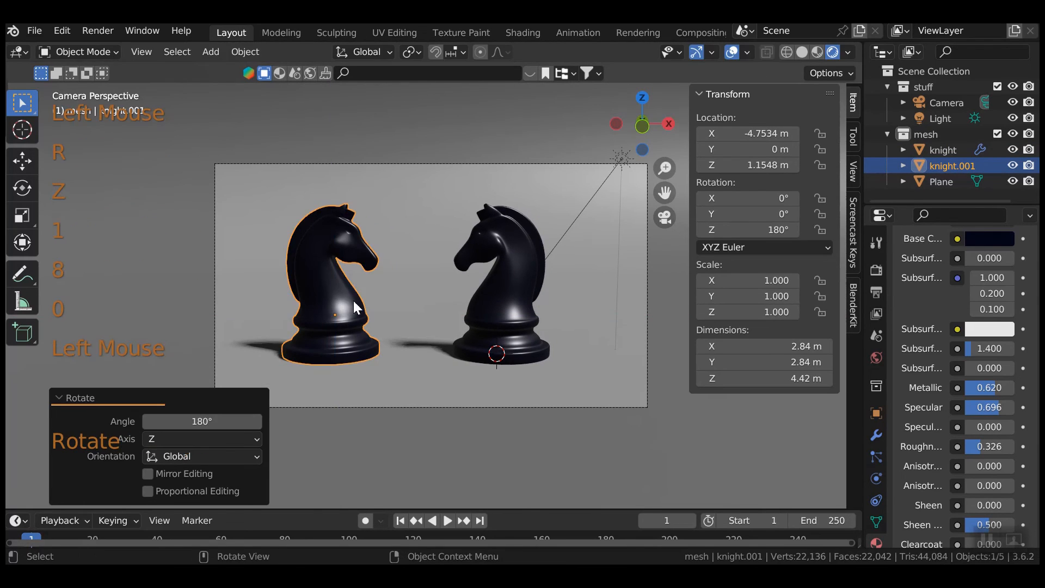
Step: Add a second material slot to the duplicated knight with a new material and a pale pink base color
{"action": "scroll", "coordinate": [932, 273], "scroll_direction": "up", "scroll_amount": 5}
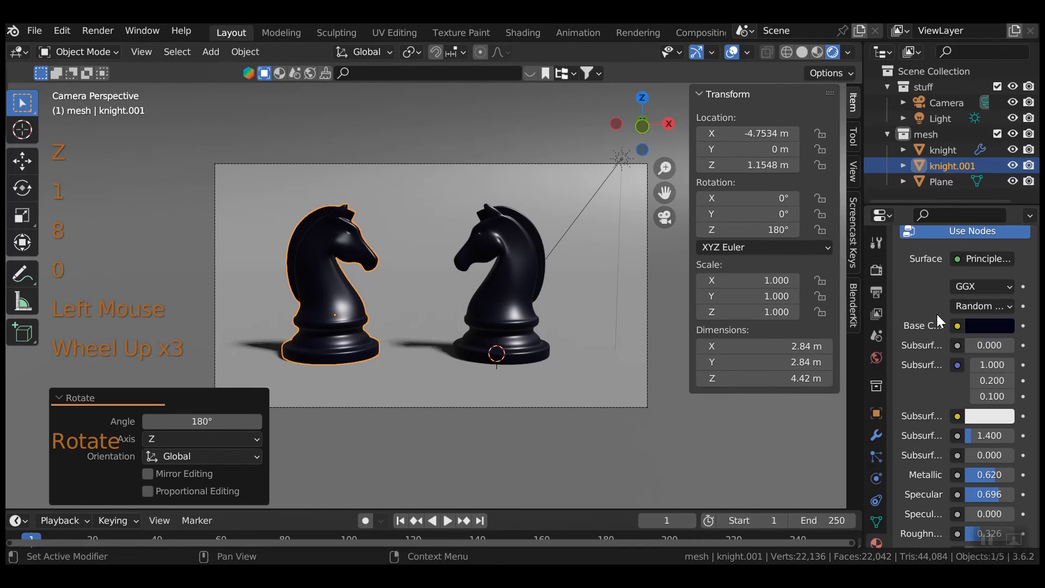
{"action": "scroll", "coordinate": [957, 283], "scroll_direction": "up", "scroll_amount": 3}
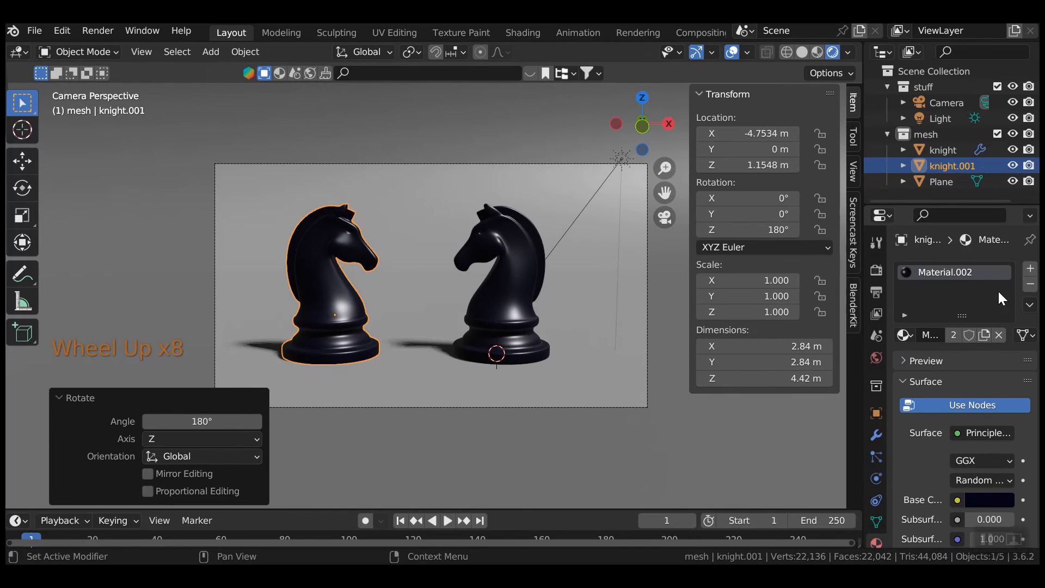
{"action": "left_click", "coordinate": [1030, 268]}
{"action": "scroll", "coordinate": [967, 407], "scroll_direction": "down", "scroll_amount": 2}
{"action": "left_click", "coordinate": [954, 368]}
{"action": "scroll", "coordinate": [951, 429], "scroll_direction": "down", "scroll_amount": 5}
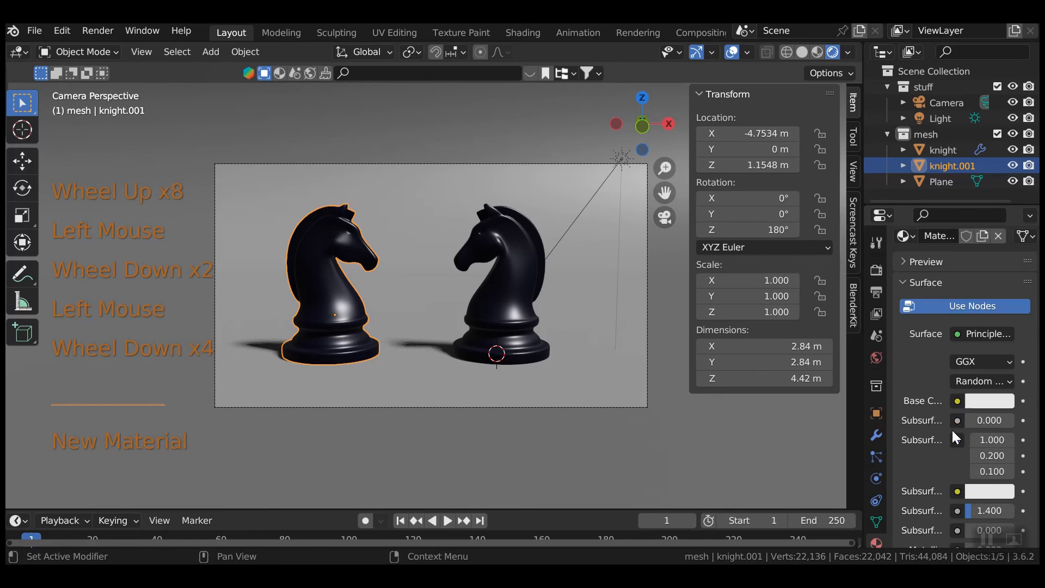
{"action": "left_click", "coordinate": [984, 333]}
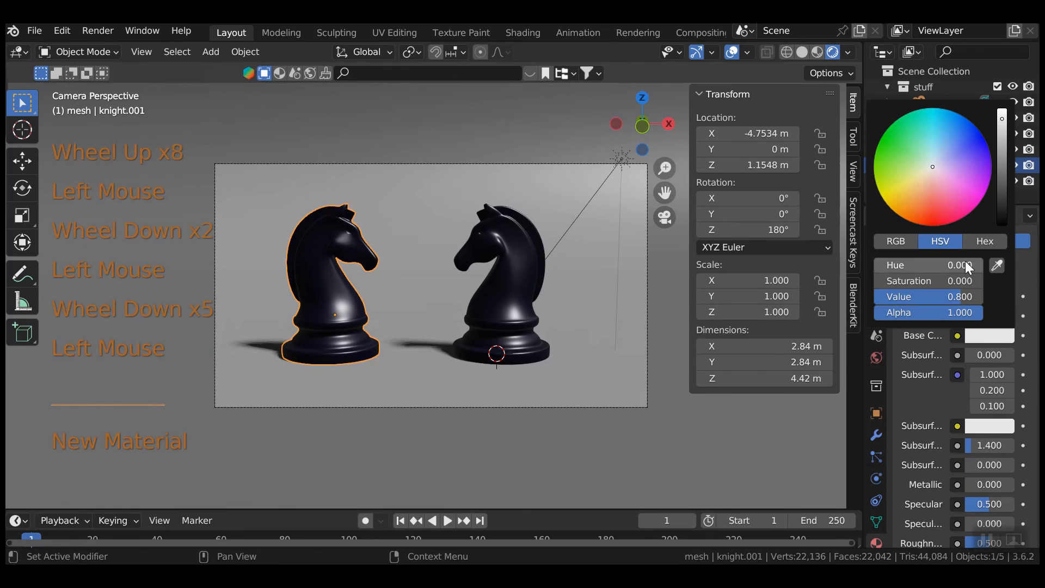
{"action": "left_click", "coordinate": [931, 175]}
{"action": "scroll", "coordinate": [980, 425], "scroll_direction": "down", "scroll_amount": 3}
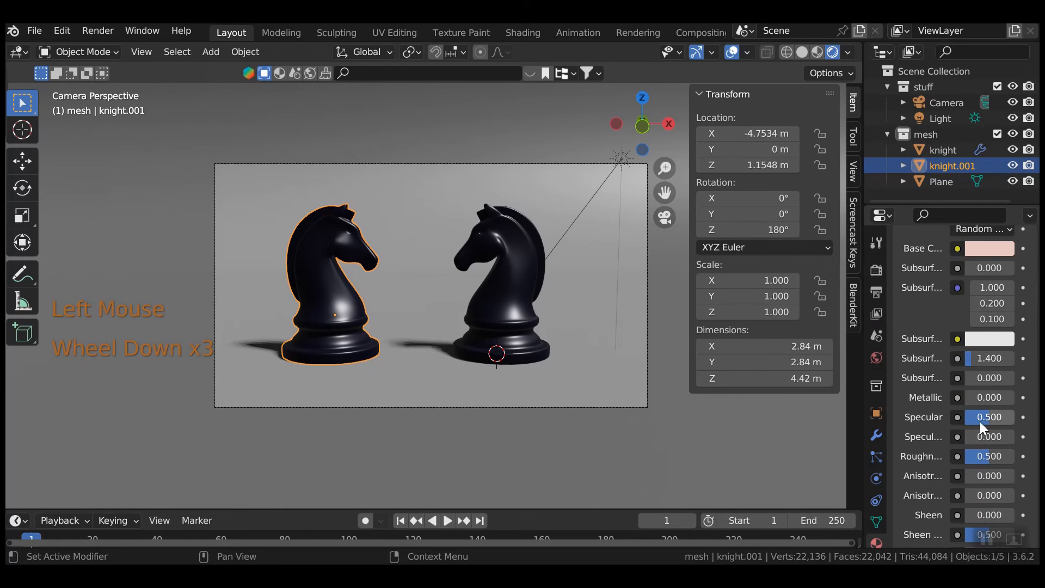
Step: Set the pale pink material's Metallic to 0.641 and Specular to 0.576, and remove the dark material slot from the duplicated knight
{"action": "left_click_drag", "start_coordinate": [976, 417], "coordinate": [999, 399]}
{"action": "left_click_drag", "start_coordinate": [991, 456], "coordinate": [990, 456]}
{"action": "scroll", "coordinate": [933, 331], "scroll_direction": "up", "scroll_amount": 8}
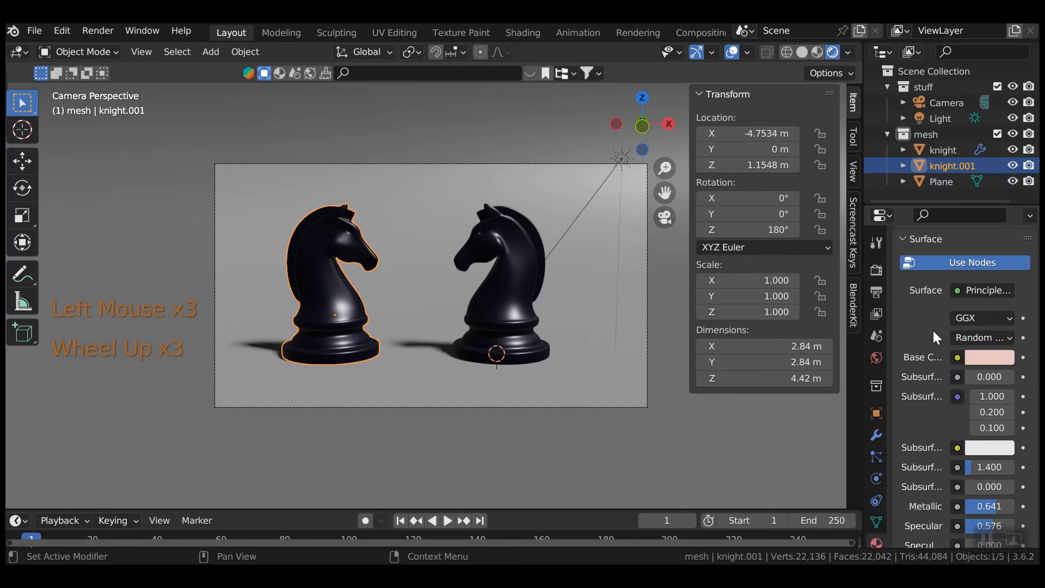
{"action": "left_click", "coordinate": [957, 272]}
{"action": "left_click", "coordinate": [1030, 284]}
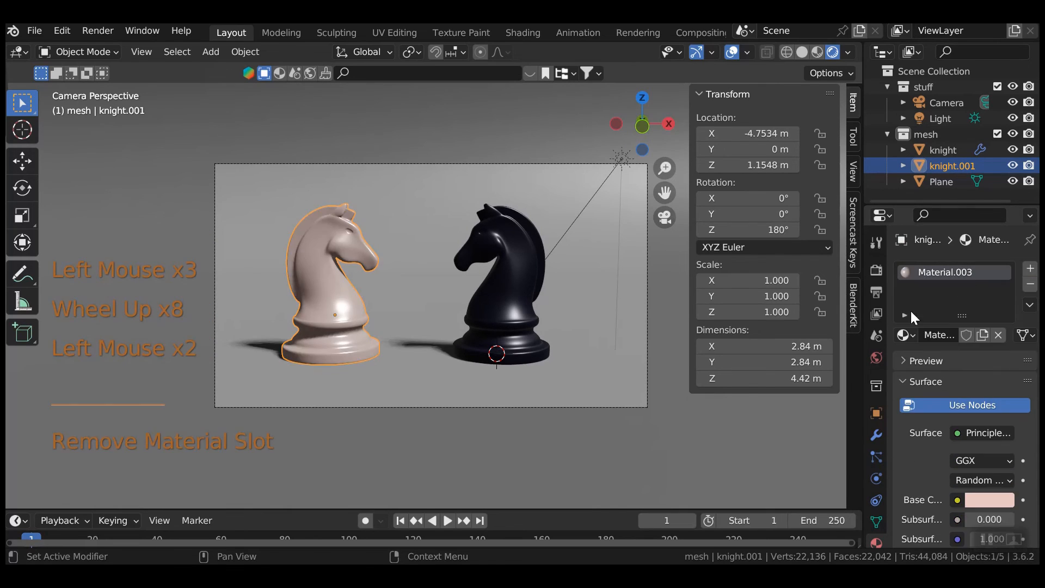
Step: Switch the render engine to Cycles and set its device to GPU Compute
{"action": "scroll", "coordinate": [348, 455], "scroll_direction": "down", "scroll_amount": 3}
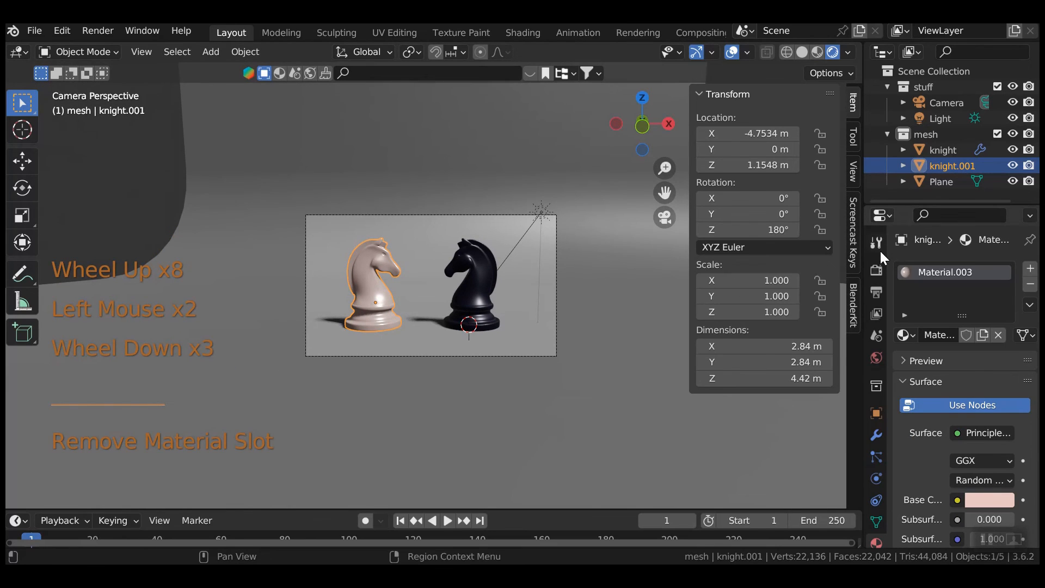
{"action": "left_click", "coordinate": [881, 271]}
{"action": "left_click", "coordinate": [984, 270]}
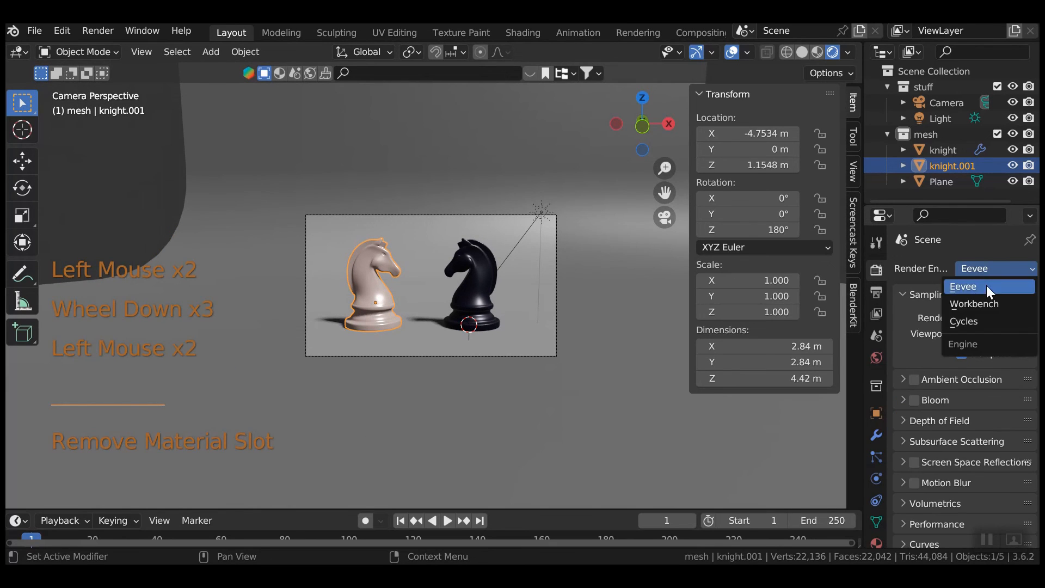
{"action": "left_click", "coordinate": [978, 317]}
{"action": "left_click", "coordinate": [963, 307]}
{"action": "left_click", "coordinate": [961, 339]}
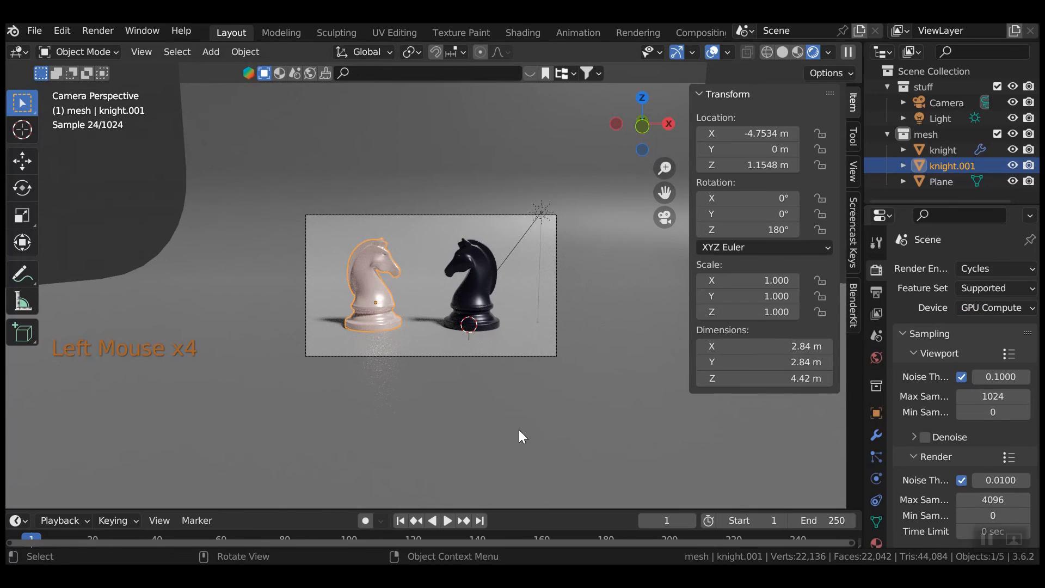
Step: Render a still image of the two facing knights from the camera
{"action": "left_click", "coordinate": [518, 427]}
{"action": "key", "text": "F12"}
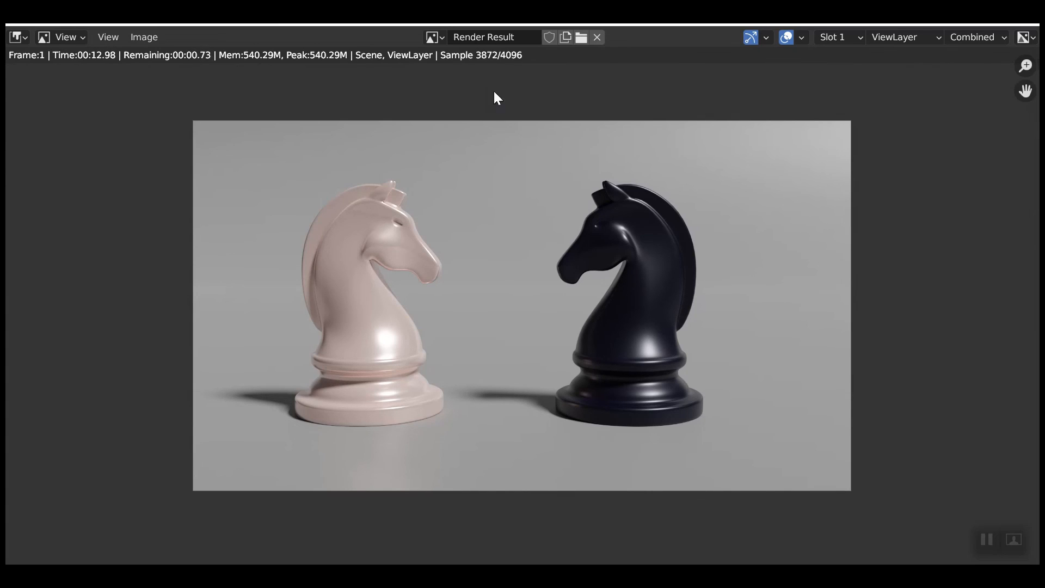
Step: Open the Save As dialog for the finished render and close it without saving
{"action": "left_click", "coordinate": [144, 36]}
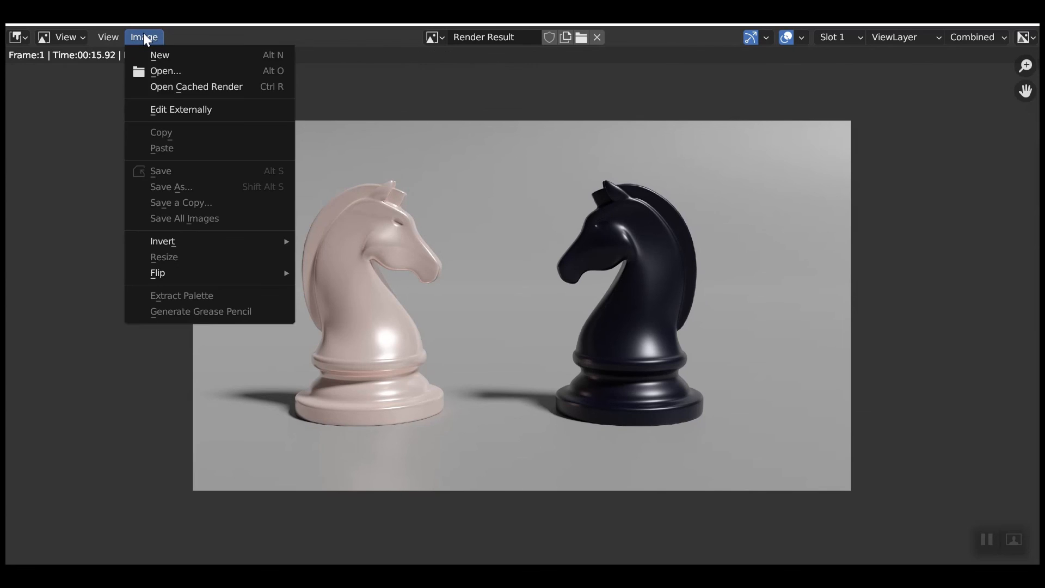
{"action": "left_click", "coordinate": [143, 38]}
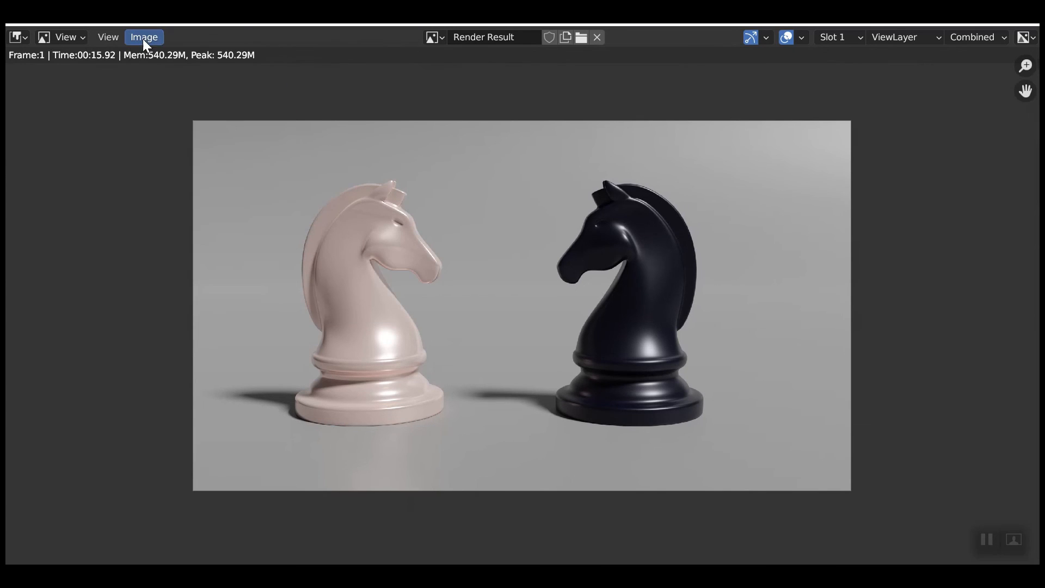
{"action": "left_click", "coordinate": [143, 38]}
{"action": "left_click", "coordinate": [161, 183]}
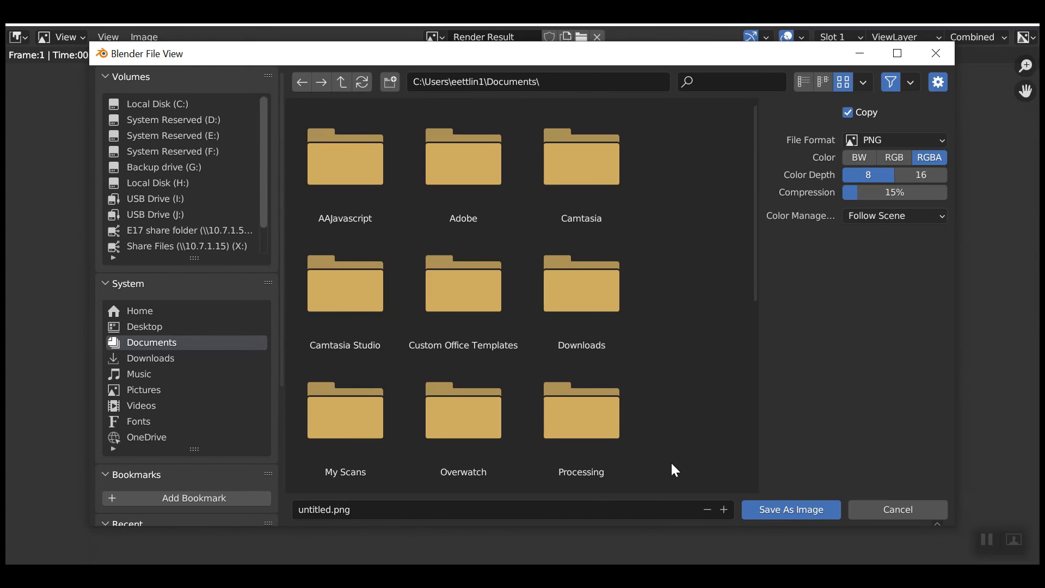
{"action": "left_click", "coordinate": [936, 54]}
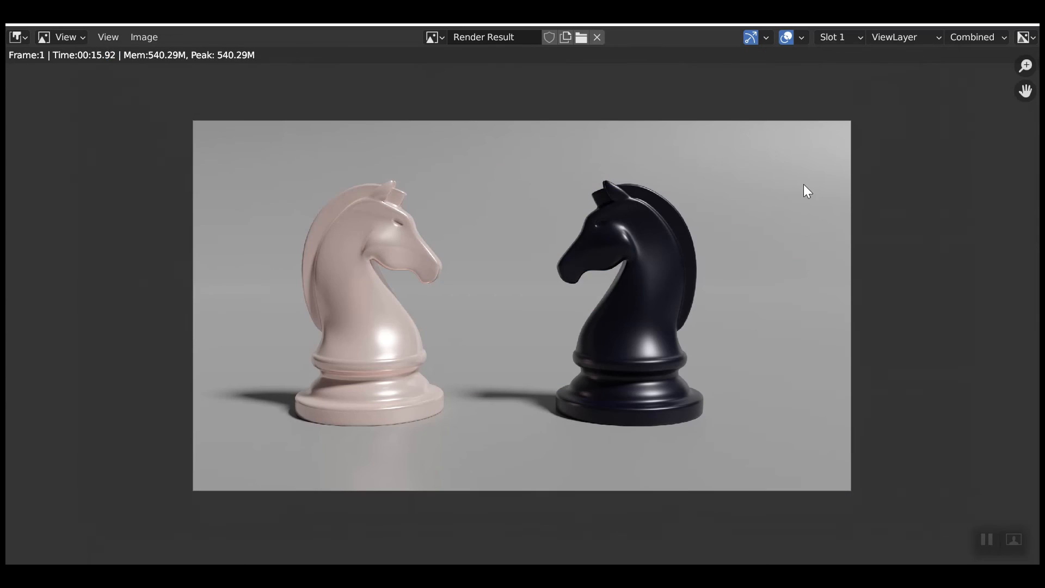
Step: Render the current frame again with Cycles
{"action": "key", "text": "F12"}
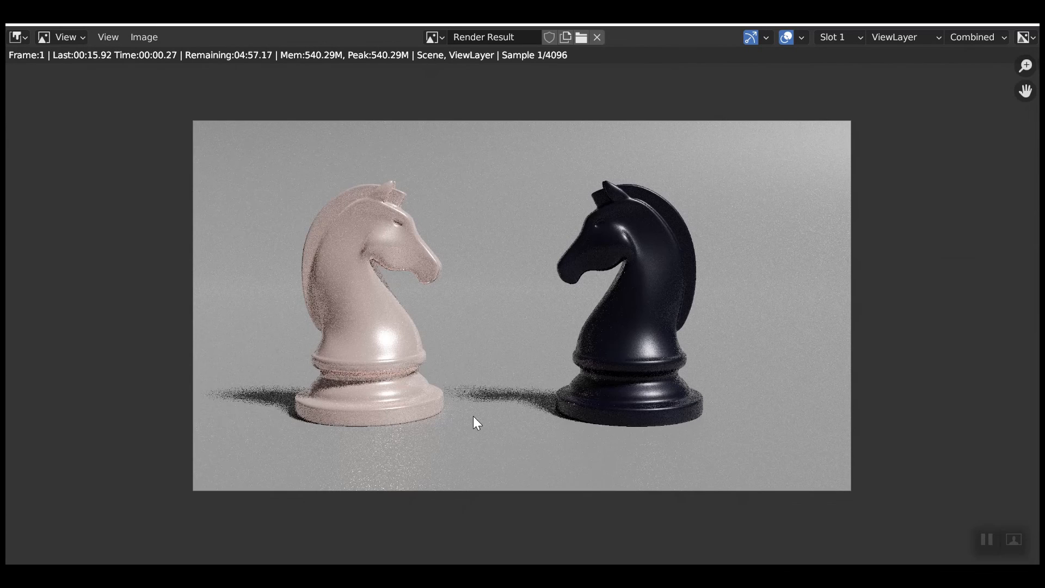